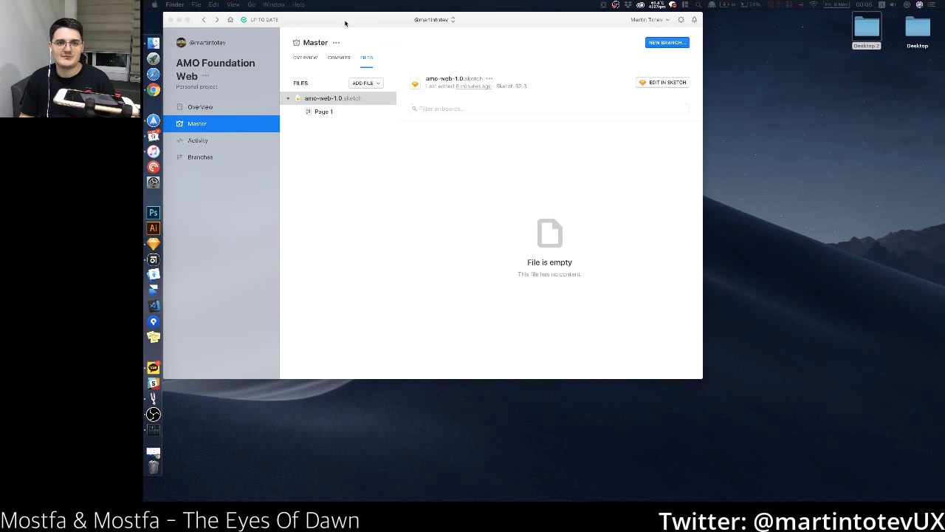
# Step: Create a branch named web-1.0 from Master to edit the amo-web-1.0 file in Sketch
pyautogui.moveTo(345, 23); pyautogui.dragTo(415, 70)
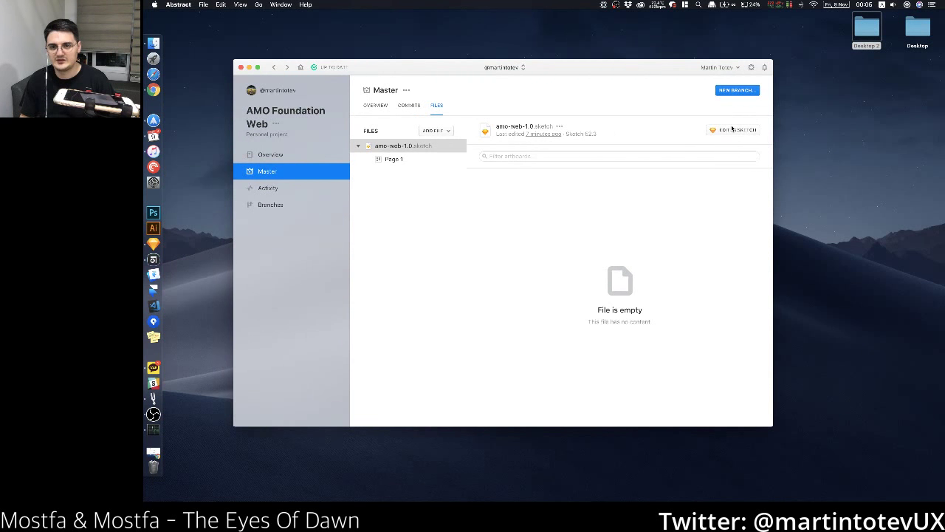
pyautogui.moveTo(556, 66); pyautogui.dragTo(574, 65)
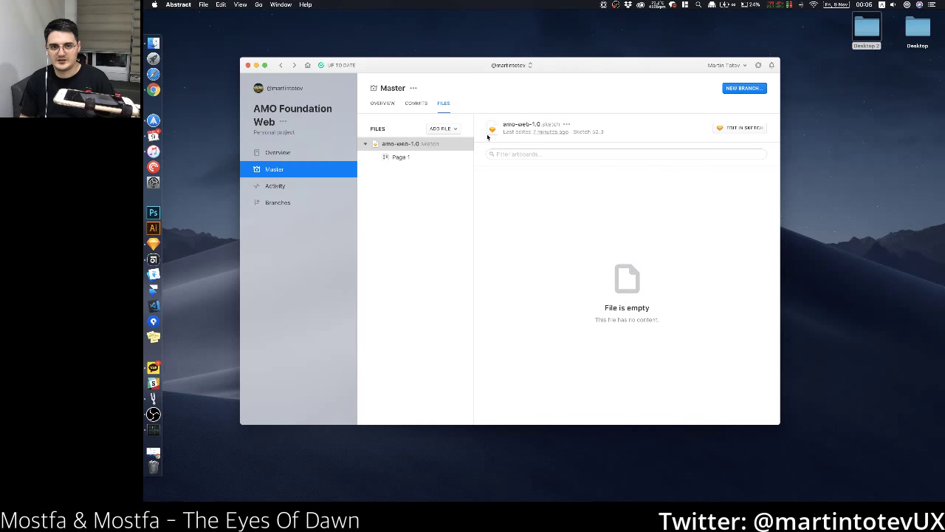
pyautogui.click(733, 127)
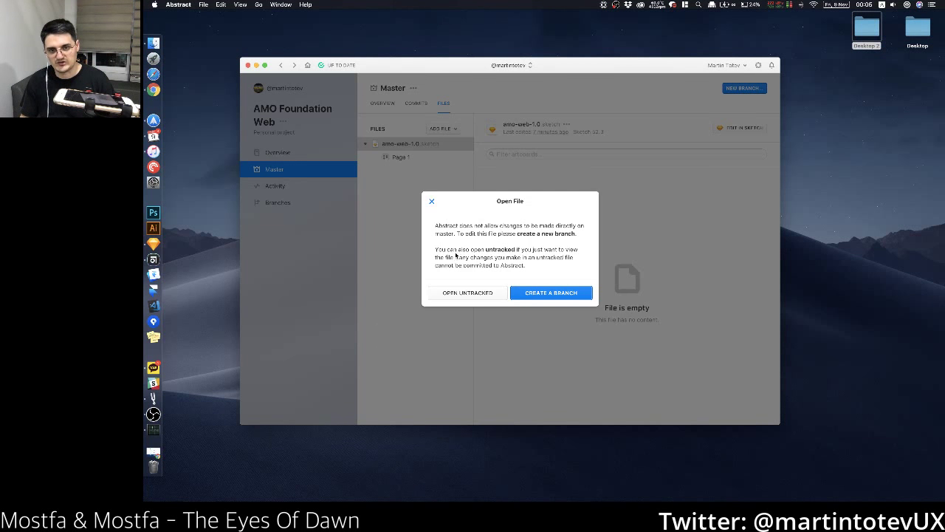
pyautogui.click(544, 295)
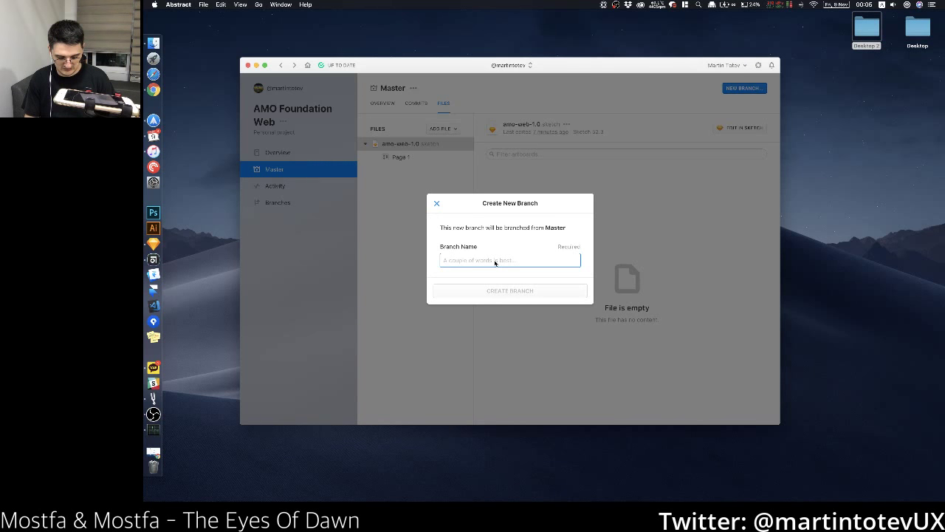
pyautogui.write('web 1')
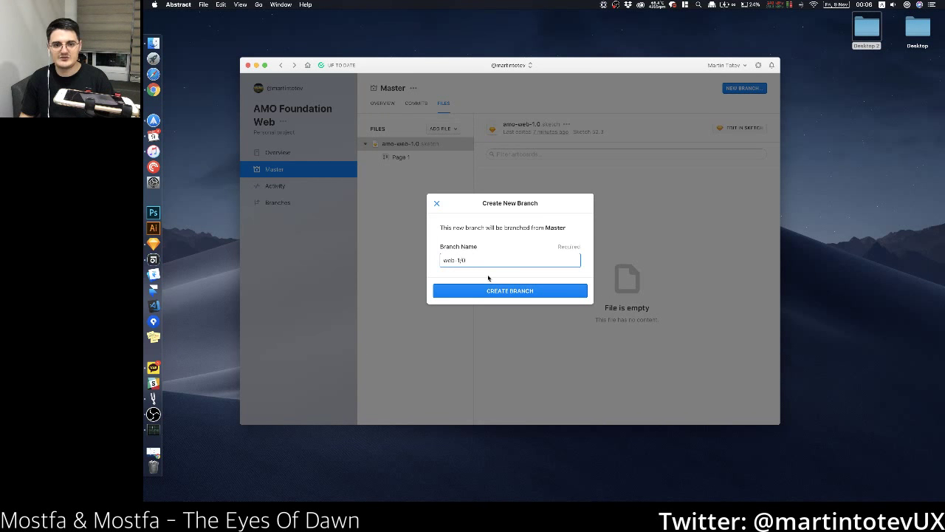
pyautogui.write('.0')
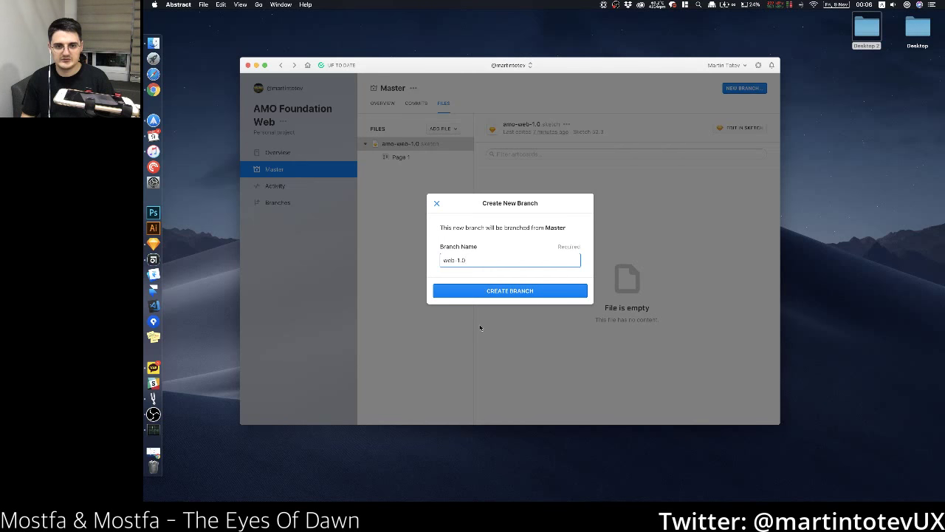
pyautogui.click(491, 292)
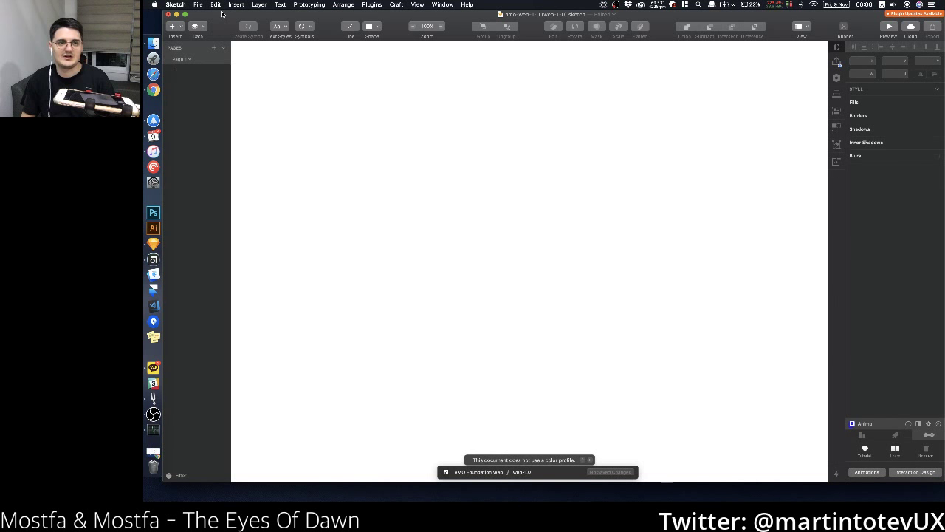
# Step: Set the default color profile for new documents to sRGB IEC61966-2.1 in the preferences
pyautogui.click(198, 4)
pyautogui.moveTo(228, 39)
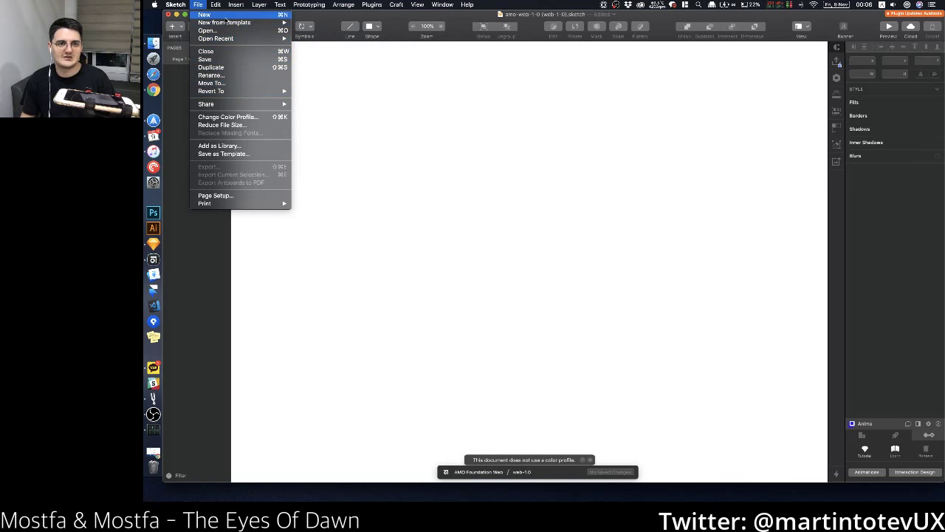
pyautogui.moveTo(177, 5)
pyautogui.click(188, 28)
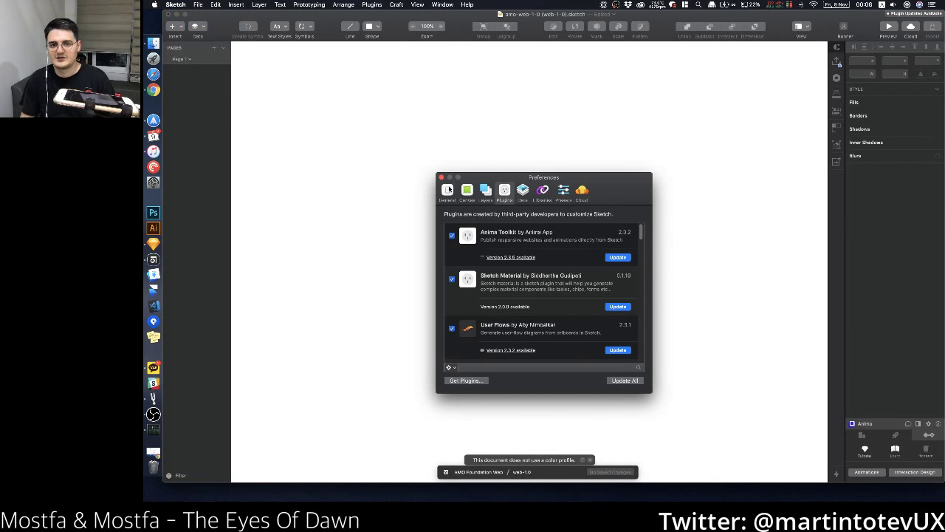
pyautogui.click(447, 190)
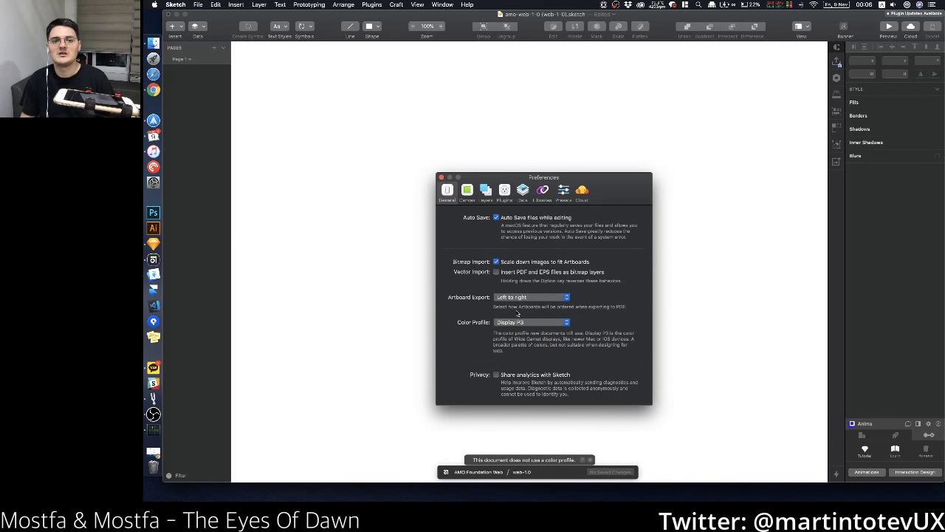
pyautogui.click(524, 322)
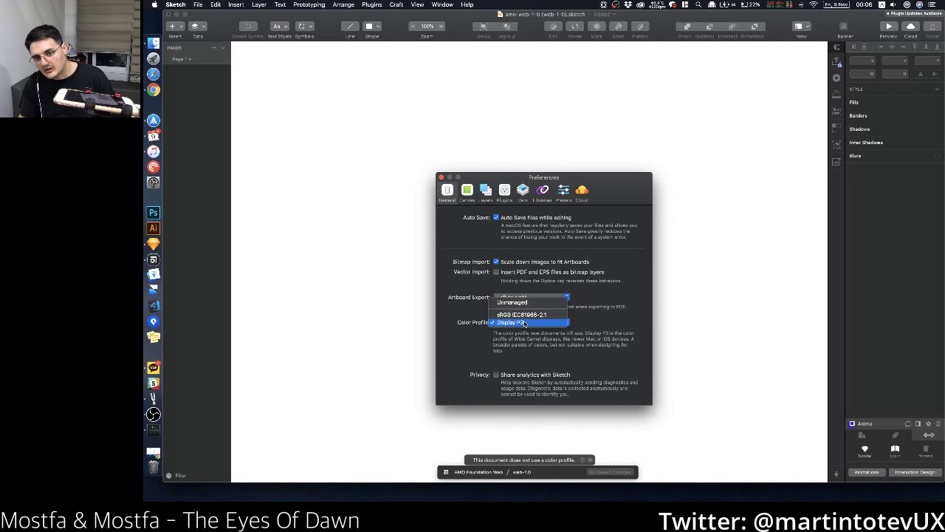
pyautogui.click(521, 315)
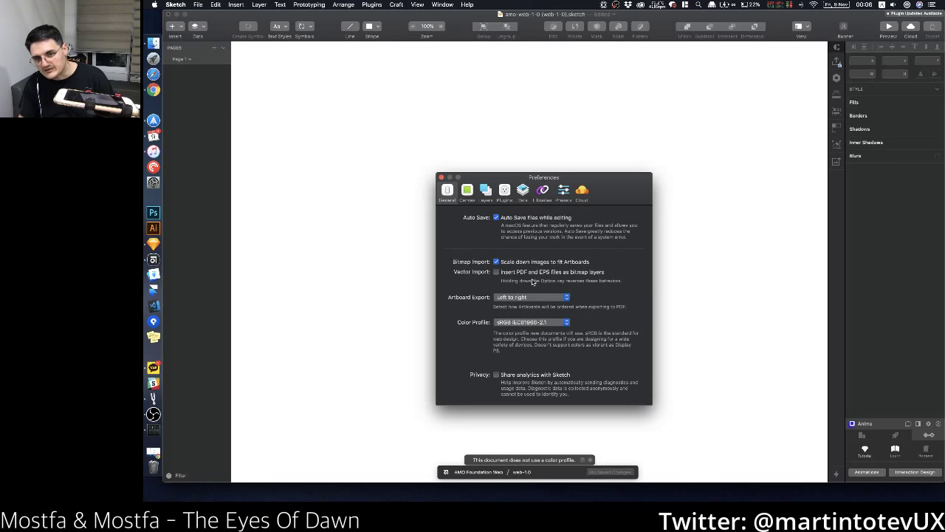
pyautogui.click(441, 177)
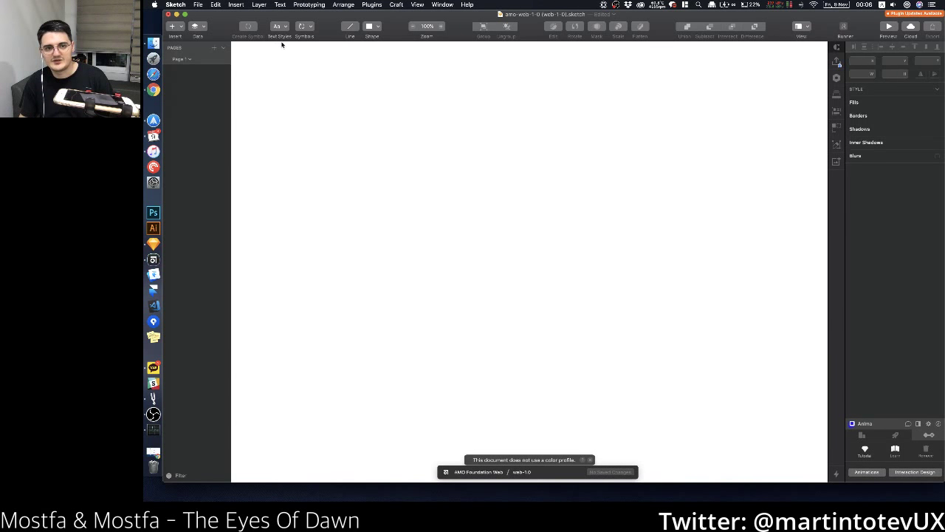
# Step: Change the current document's color profile to sRGB IEC61966-2.1
pyautogui.click(197, 4)
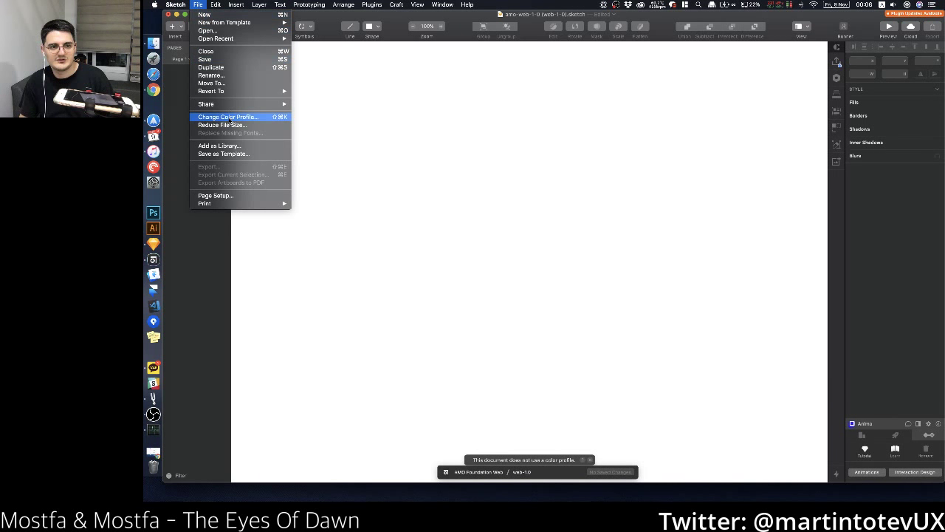
pyautogui.moveTo(213, 6)
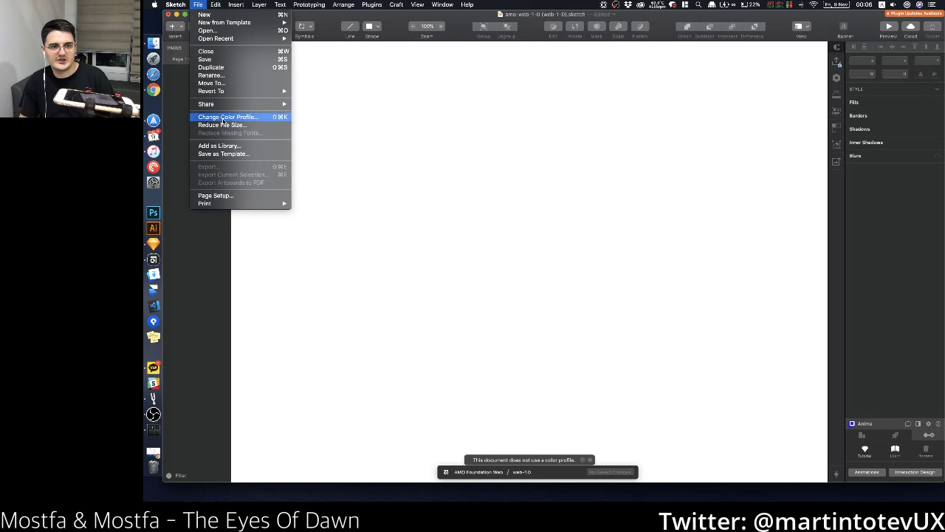
pyautogui.click(223, 118)
pyautogui.click(529, 78)
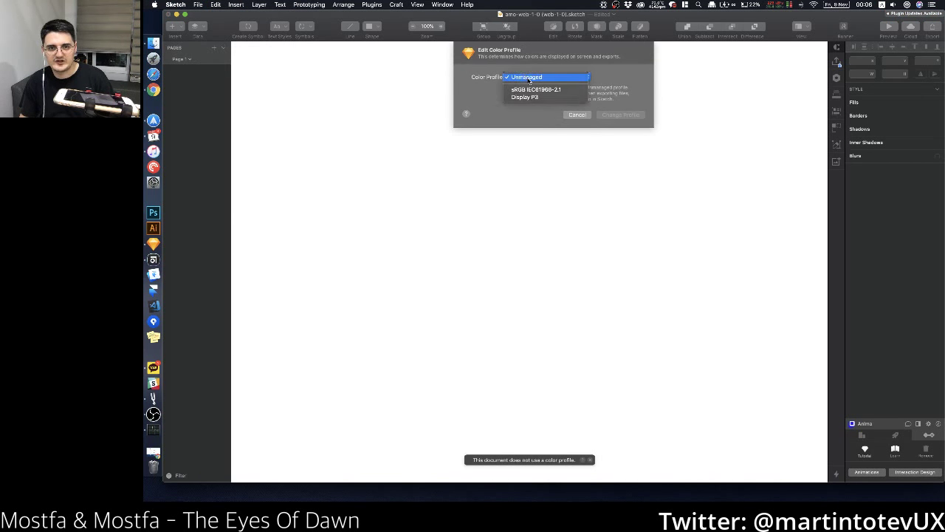
pyautogui.click(535, 89)
pyautogui.click(617, 115)
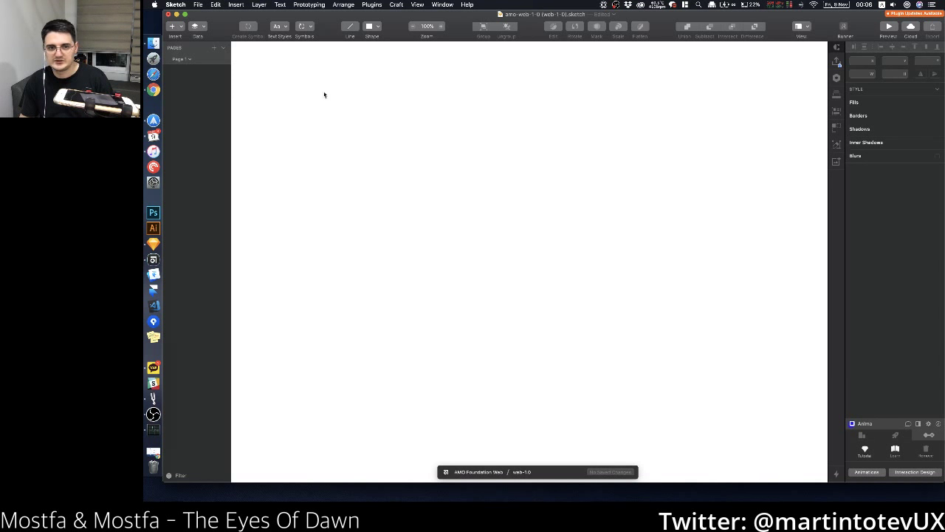
# Step: Activate the Artboard tool and install the available update for the User Flows plugin
pyautogui.press('a')
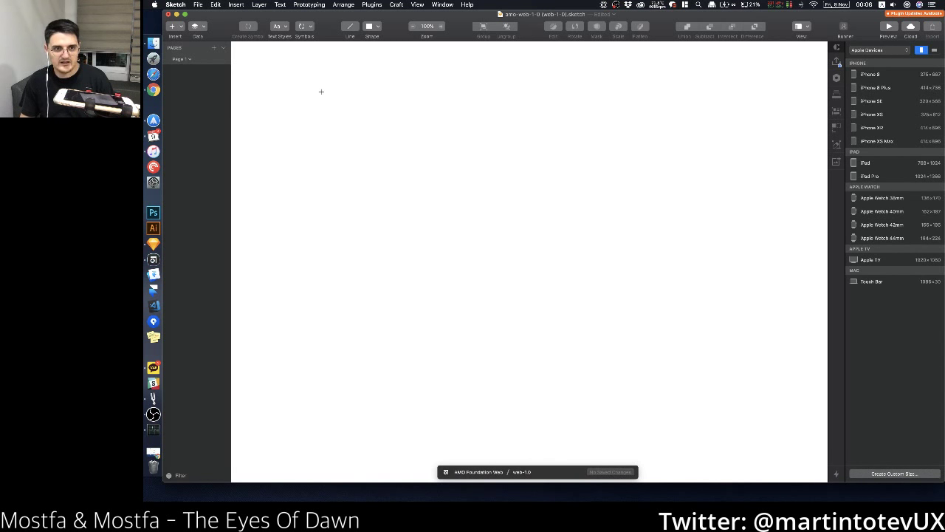
pyautogui.click(910, 16)
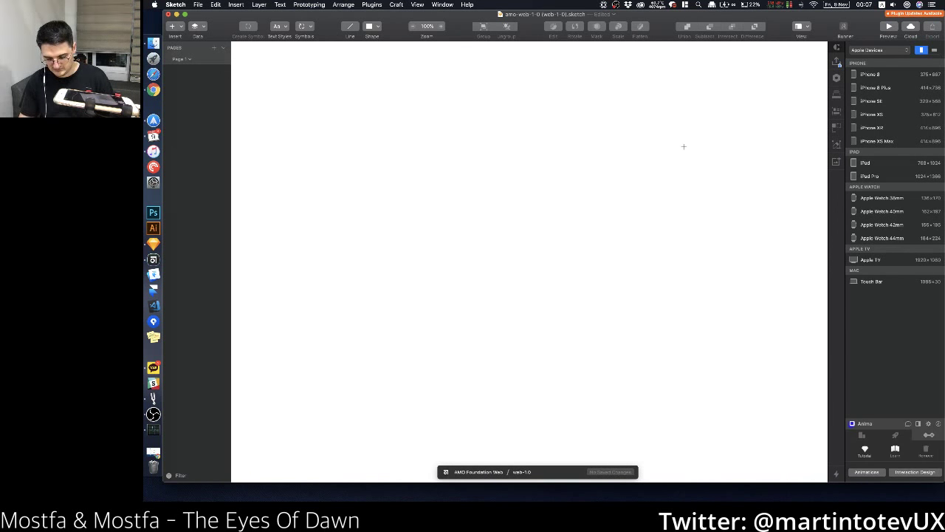
pyautogui.press('super+apostrophe')
pyautogui.click(669, 147)
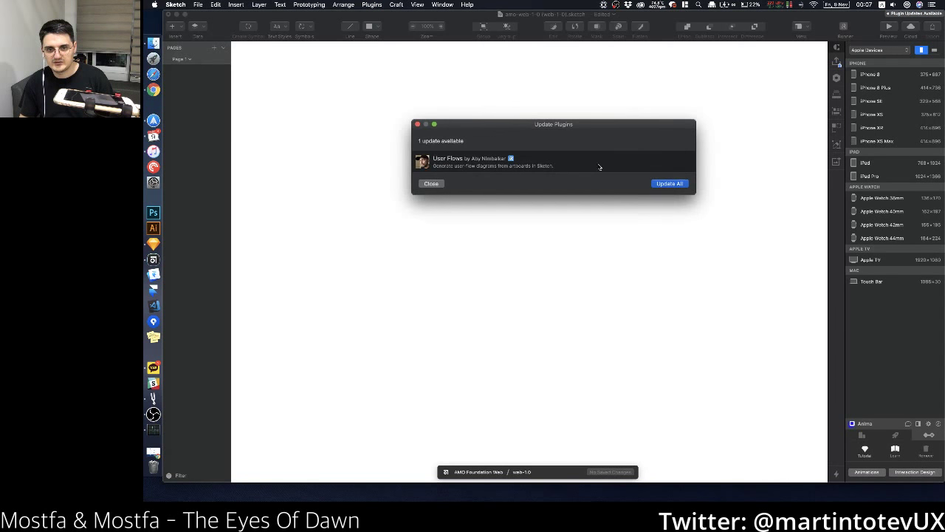
pyautogui.click(667, 185)
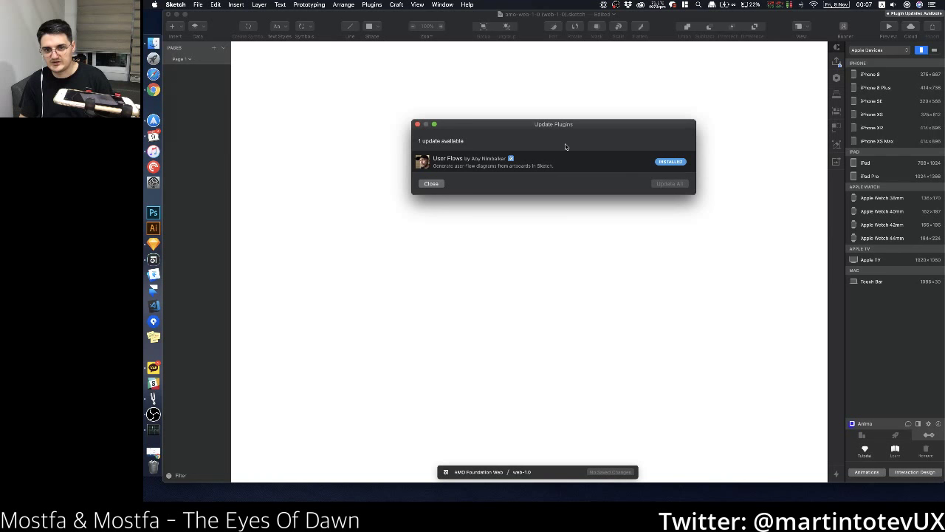
pyautogui.click(431, 184)
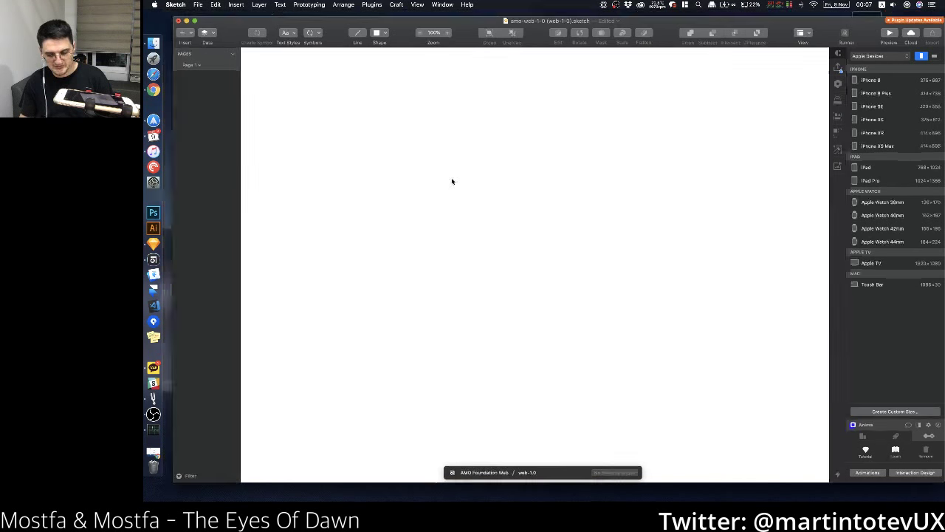
# Step: Update the Sketch Material plugin from the plugin preferences, and close the preferences
pyautogui.hotkey('ctrl', 'Up')
pyautogui.click(401, 327)
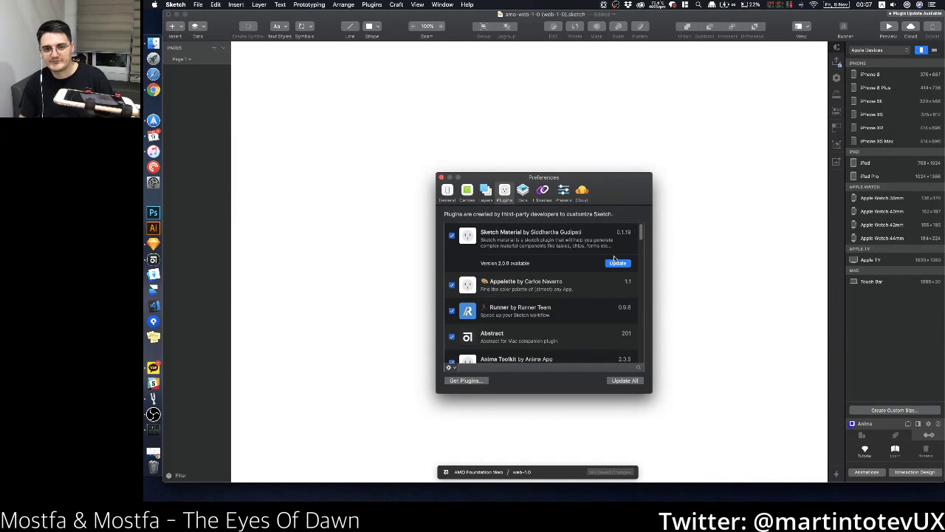
pyautogui.click(616, 263)
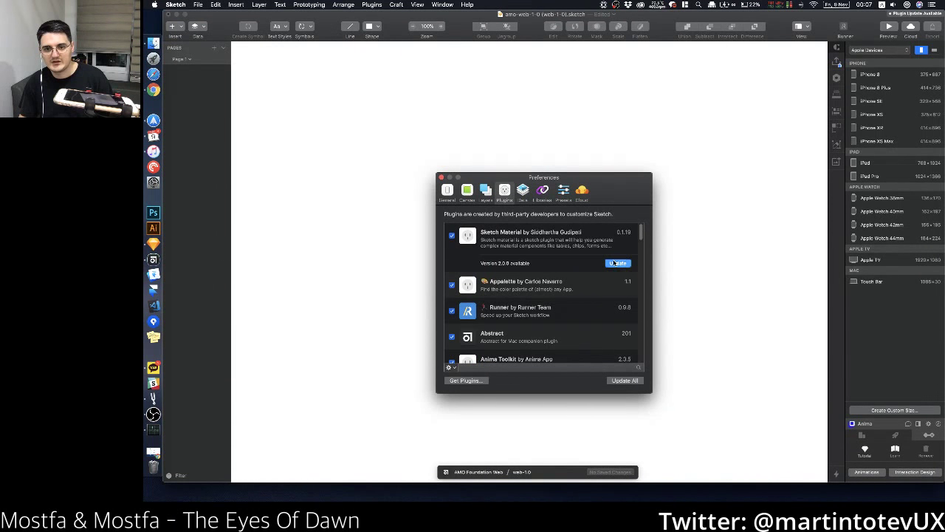
pyautogui.click(440, 177)
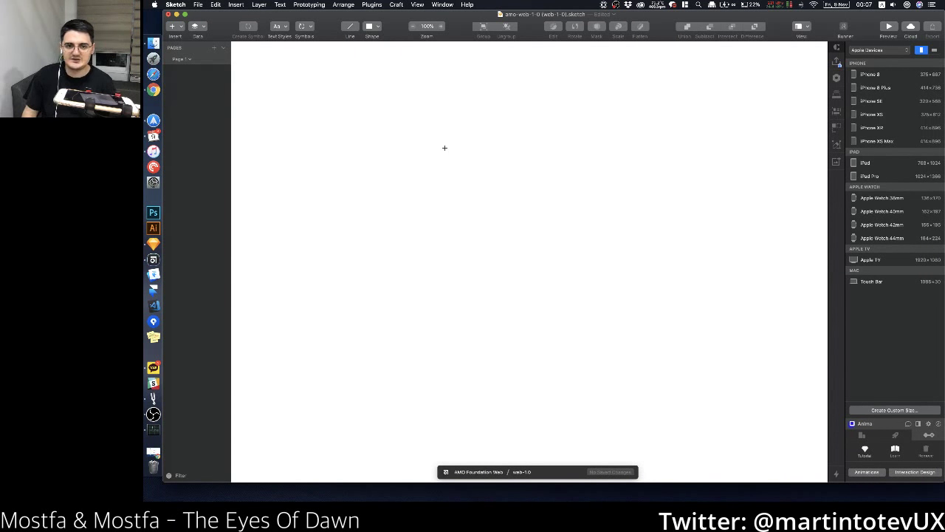
# Step: Add a 1440 × 1024 Desktop HD artboard from the Responsive Web presets and deselect it
pyautogui.click(893, 50)
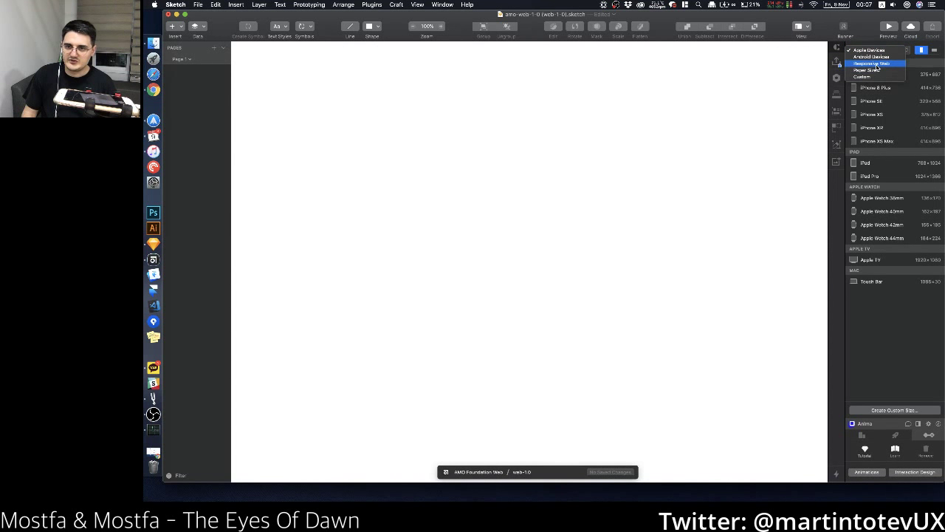
pyautogui.click(876, 64)
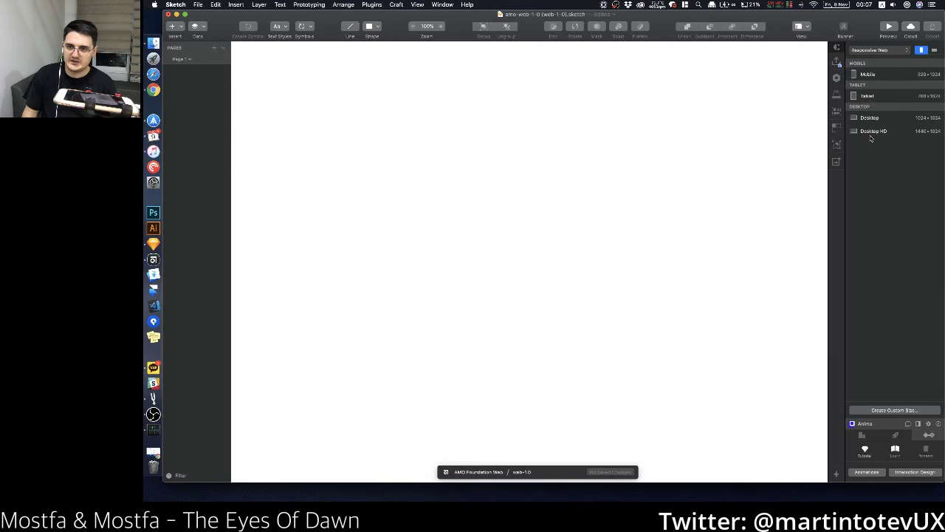
pyautogui.click(872, 131)
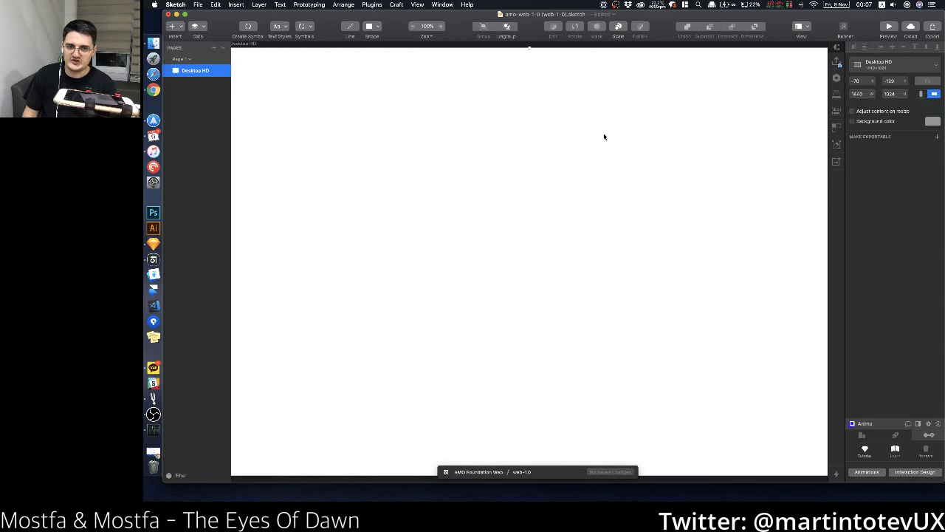
pyautogui.scroll(-3, 552, 133)
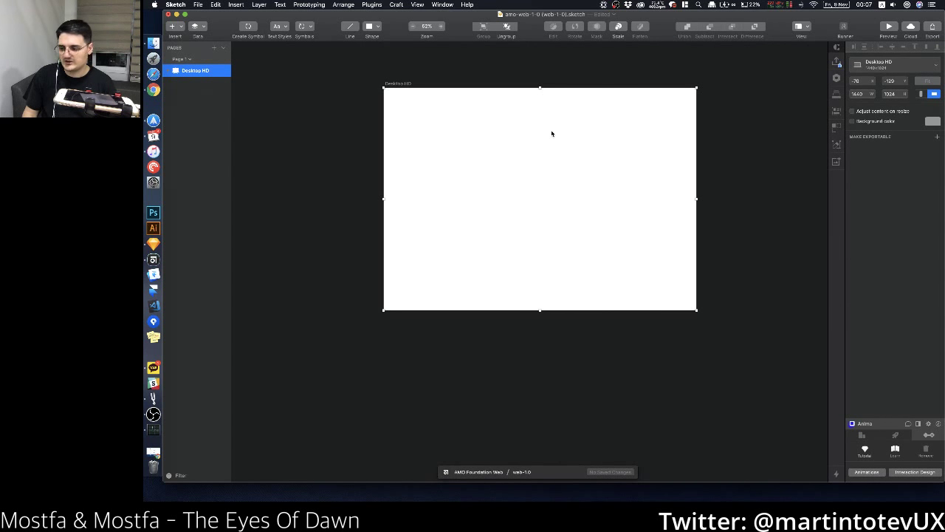
pyautogui.scroll(1, 551, 134)
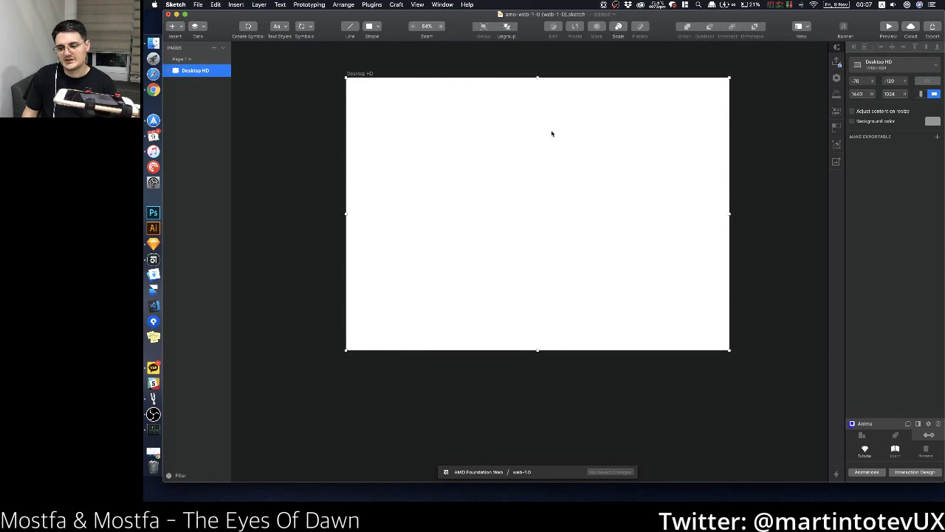
pyautogui.scroll(1, 556, 130)
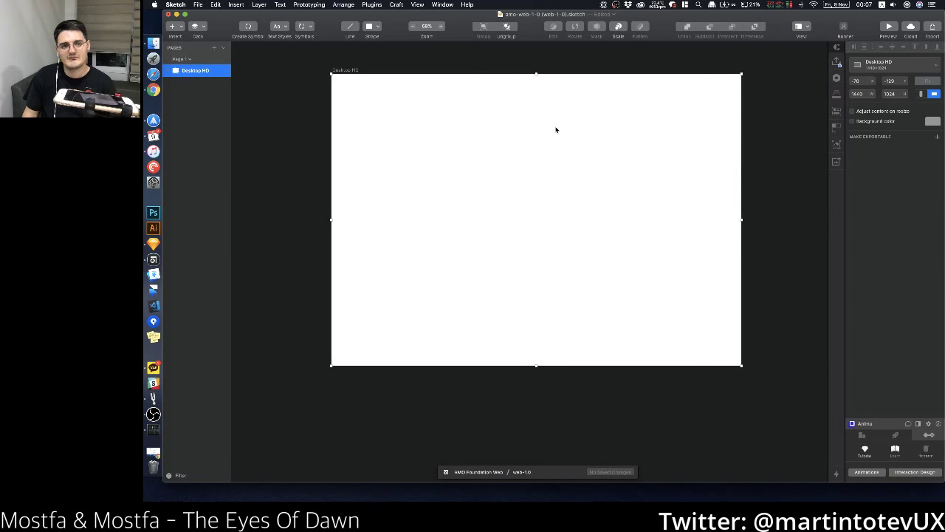
pyautogui.moveTo(560, 122); pyautogui.dragTo(549, 134)
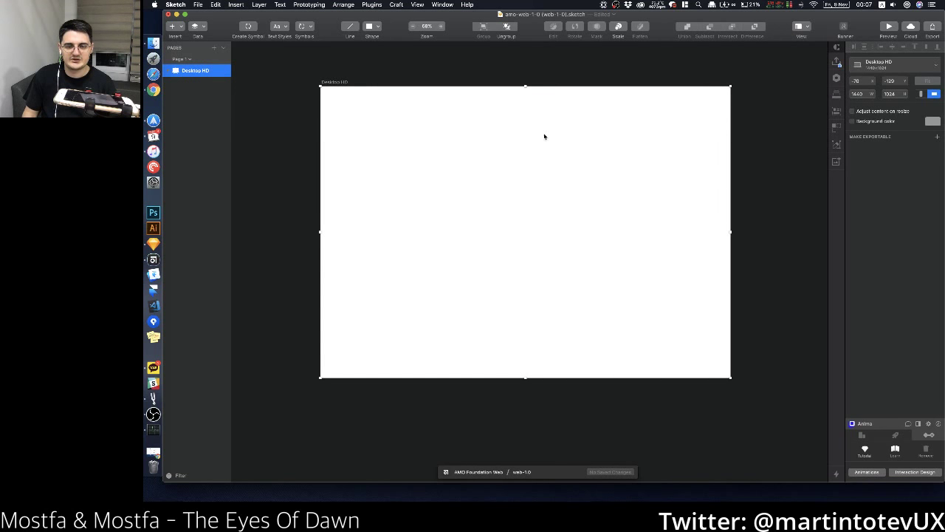
pyautogui.scroll(1, 520, 151)
pyautogui.scroll(1, 516, 150)
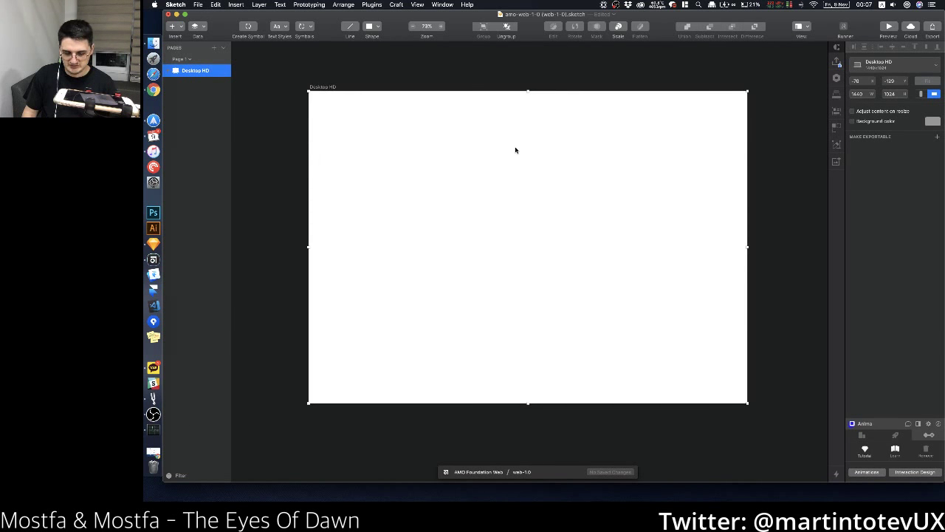
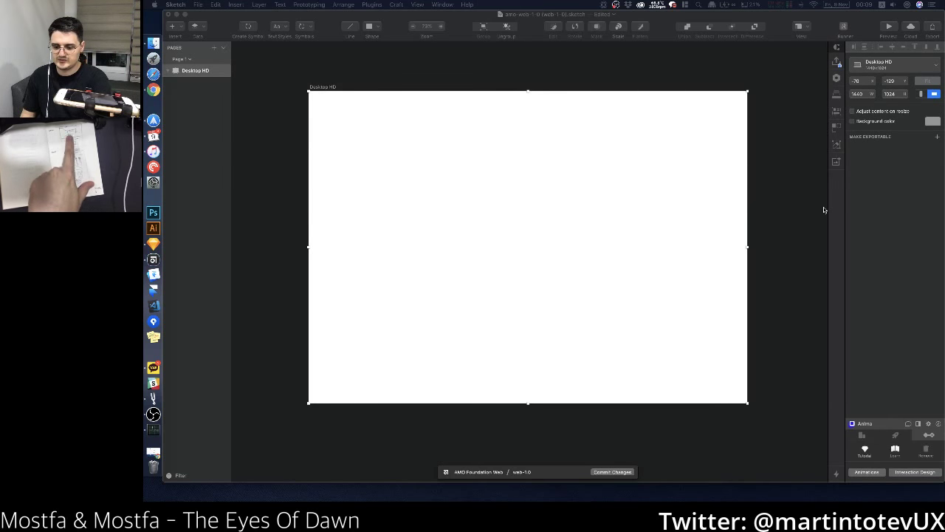
pyautogui.click(376, 73)
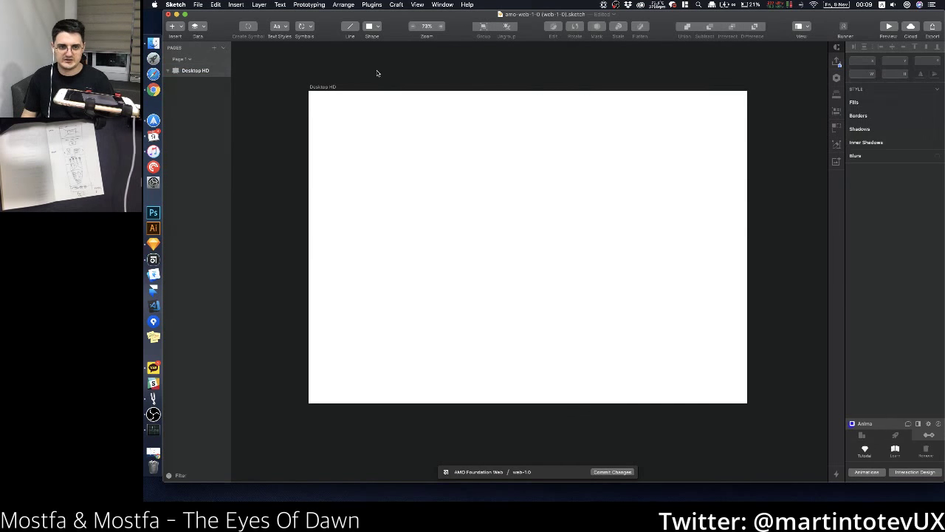
# Step: Draw a header rectangle about 1440 × 64 across the artboard's upper edge and a hero rectangle about 1440 × 459 directly below it
pyautogui.press('r')
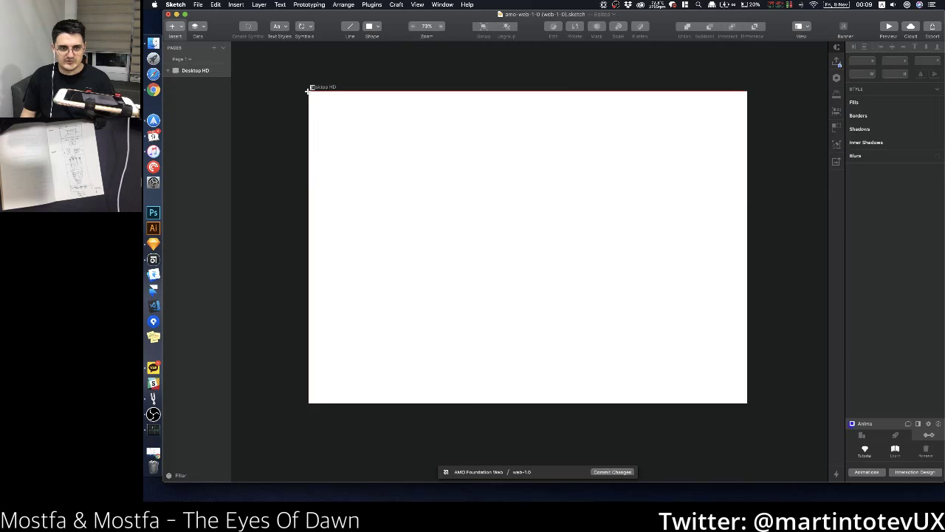
pyautogui.moveTo(307, 90); pyautogui.dragTo(752, 105)
pyautogui.click(612, 135)
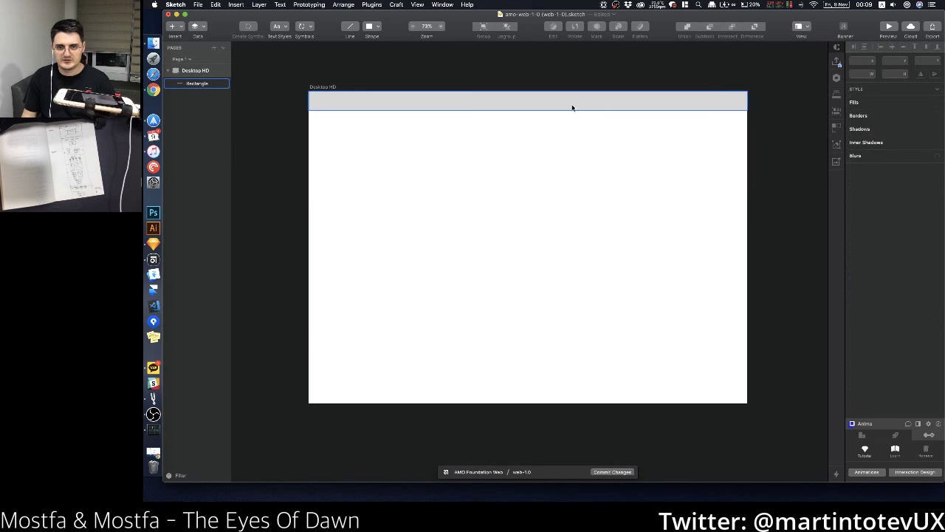
pyautogui.click(574, 106)
pyautogui.click(572, 148)
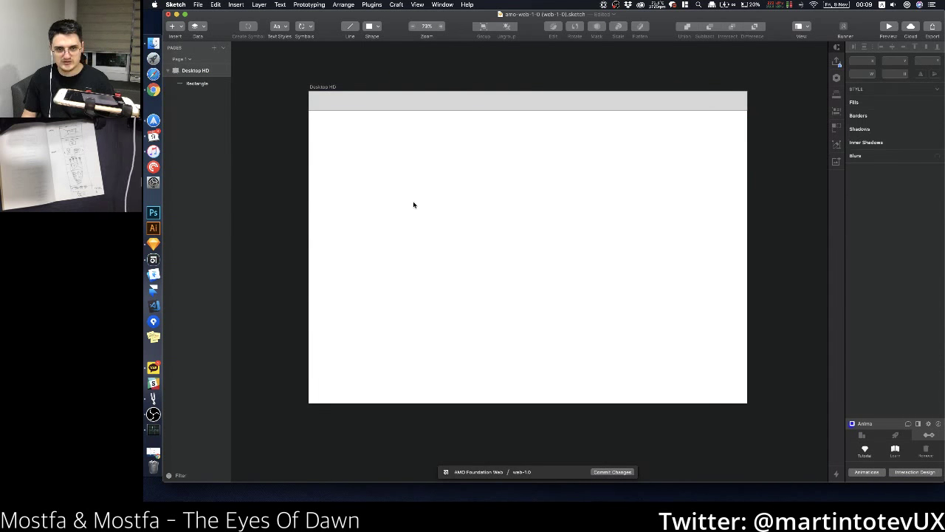
pyautogui.press('t')
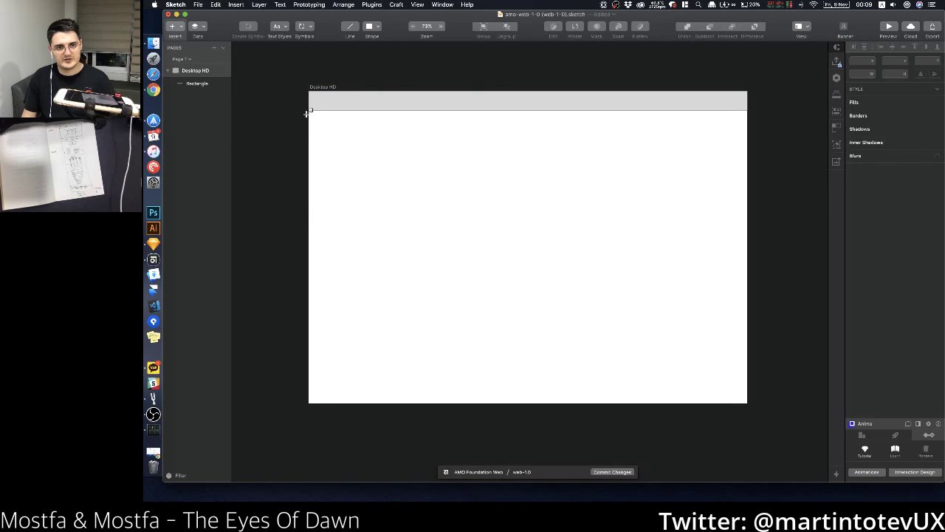
pyautogui.moveTo(308, 111)
pyautogui.mouseDown()
pyautogui.moveTo(713, 201)
pyautogui.moveTo(751, 214)
pyautogui.moveTo(749, 250)
pyautogui.mouseUp()
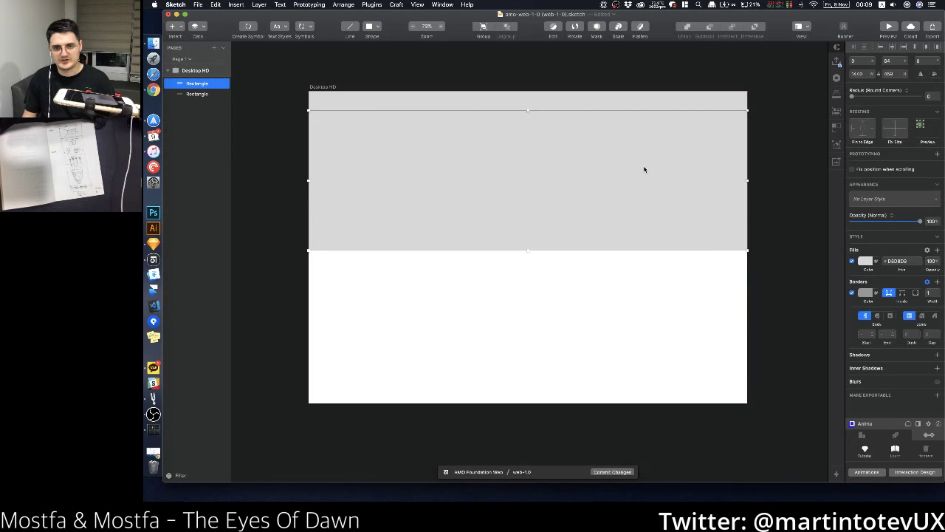
# Step: Extend the Desktop HD artboard downward to a height of about 5904, keeping its width, and deselect it
pyautogui.click(330, 88)
pyautogui.scroll(-3, 381, 130)
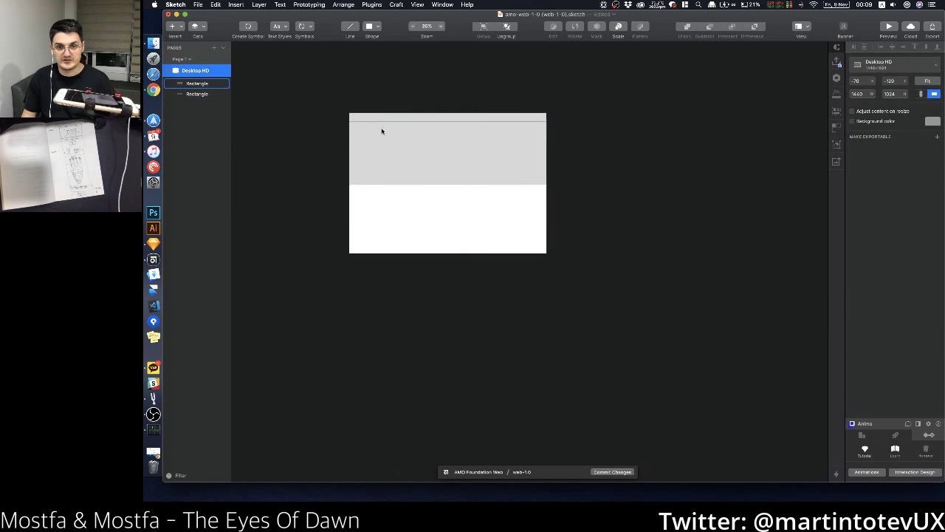
pyautogui.scroll(-3, 383, 280)
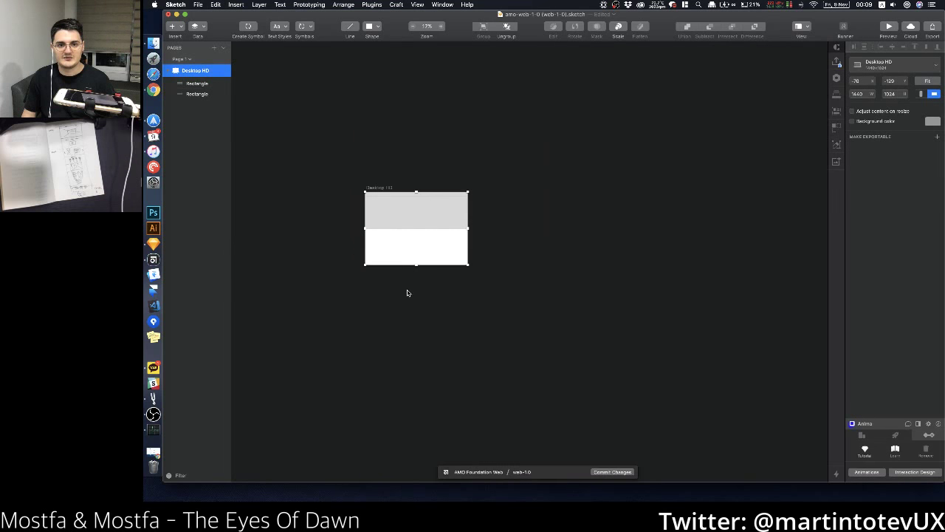
pyautogui.scroll(-5, 407, 291)
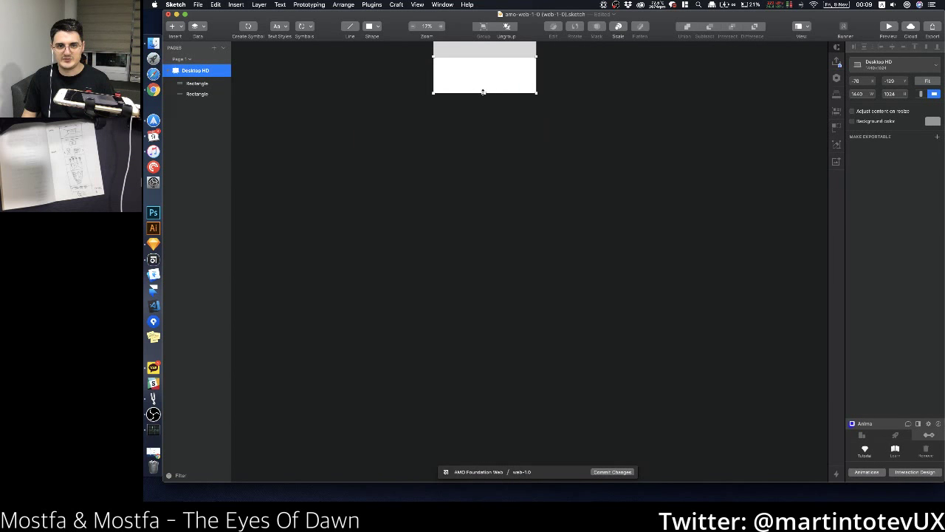
pyautogui.moveTo(483, 95); pyautogui.dragTo(507, 442)
pyautogui.scroll(3, 544, 268)
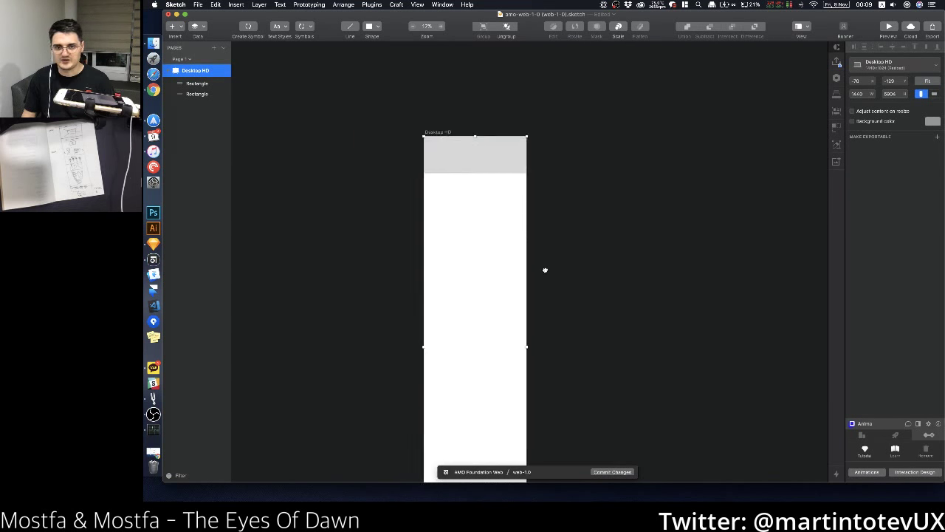
pyautogui.scroll(5, 460, 154)
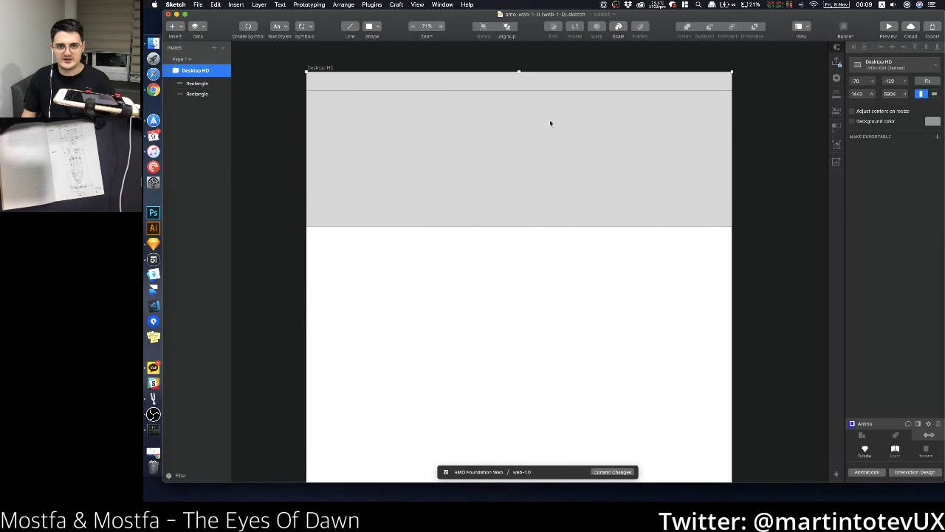
pyautogui.click(757, 155)
# Step: Turn off the border on the header rectangle
pyautogui.click(618, 110)
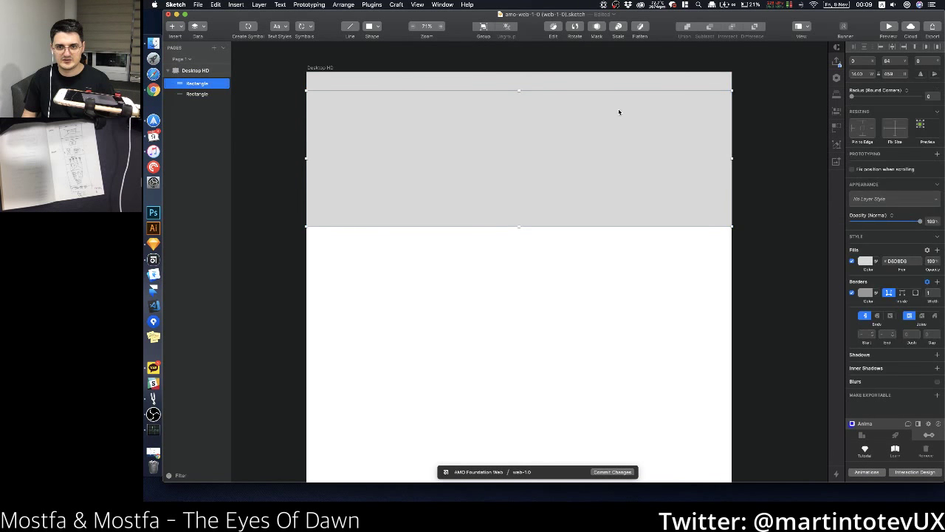
pyautogui.click(623, 90)
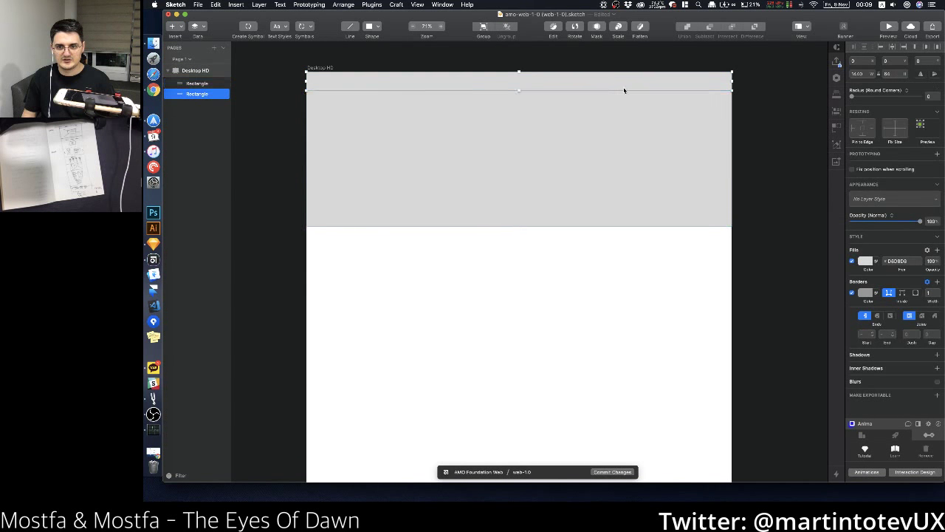
pyautogui.click(853, 293)
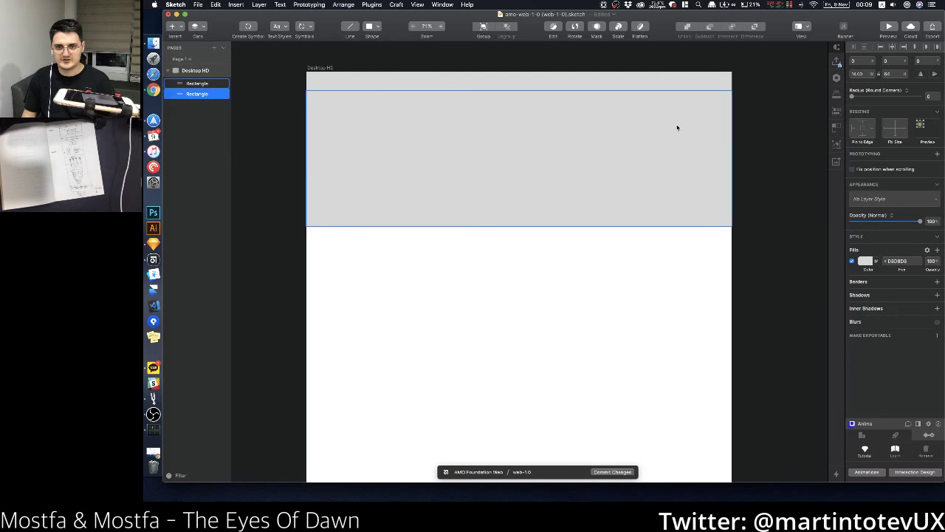
# Step: Fill the hero rectangle with a random Unsplash photo
pyautogui.click(653, 123)
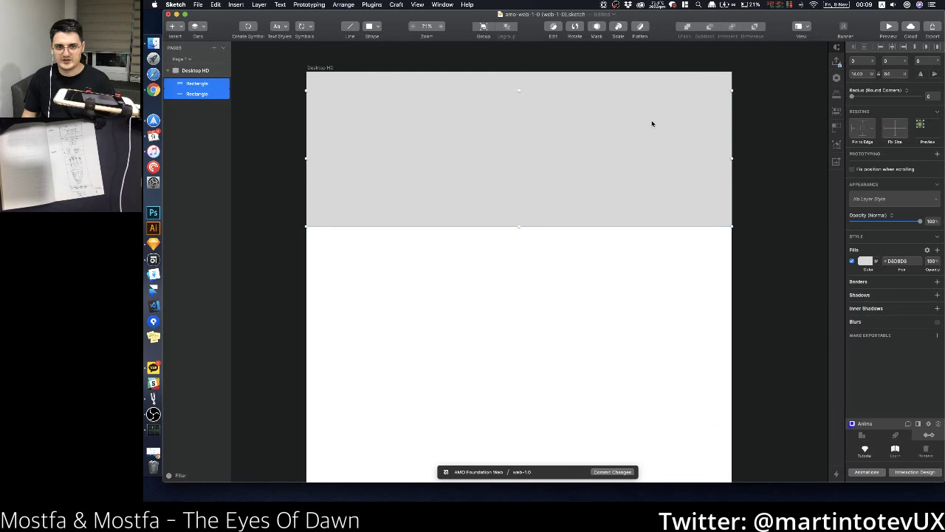
pyautogui.click(201, 26)
pyautogui.moveTo(220, 70)
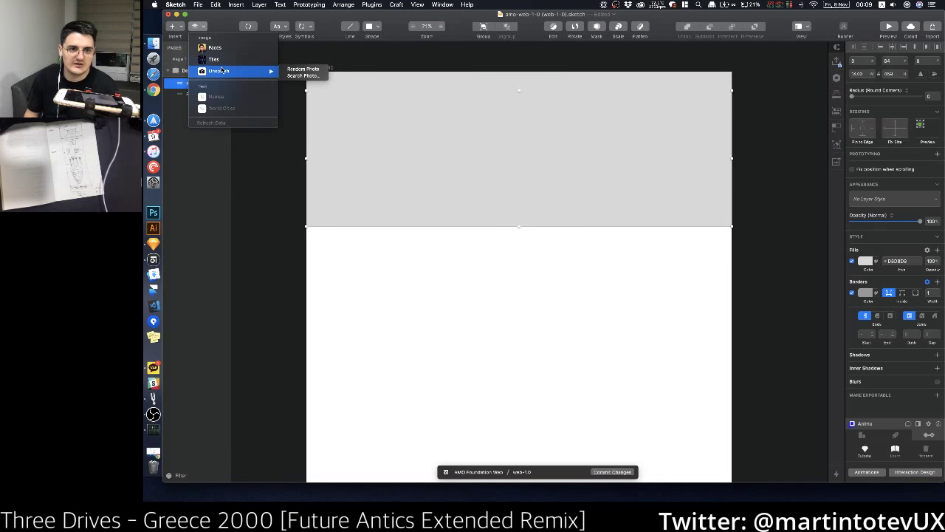
pyautogui.click(299, 69)
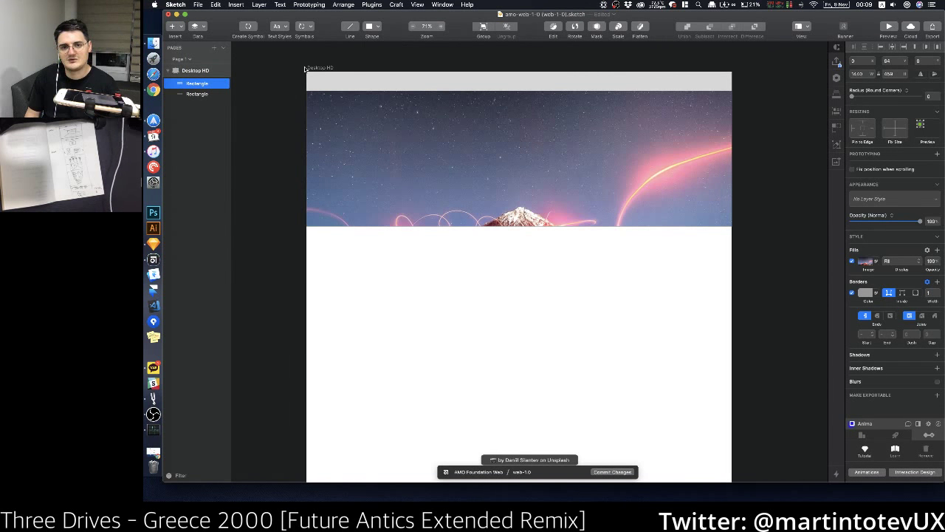
# Step: Replace the hero rectangle's fill with a car photo through an Unsplash photo search, and deselect the rectangle
pyautogui.click(198, 4)
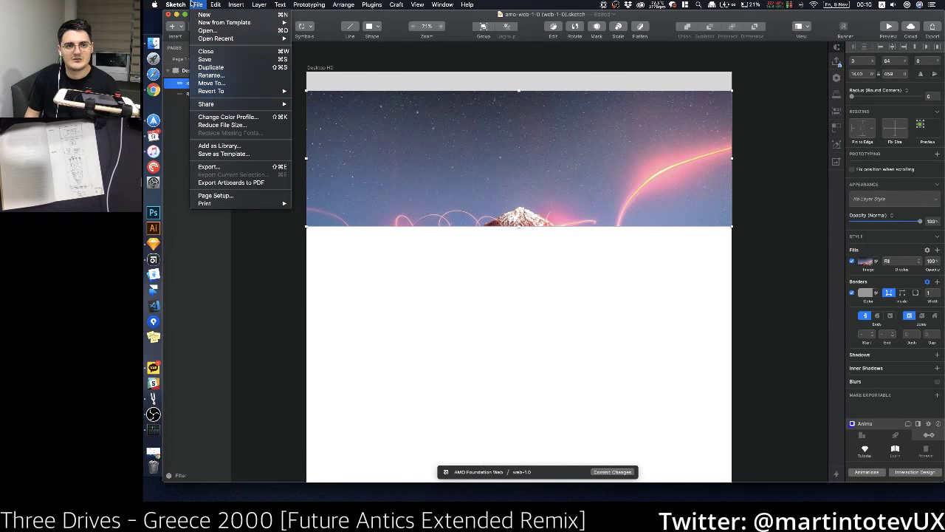
pyautogui.click(194, 25)
pyautogui.click(194, 26)
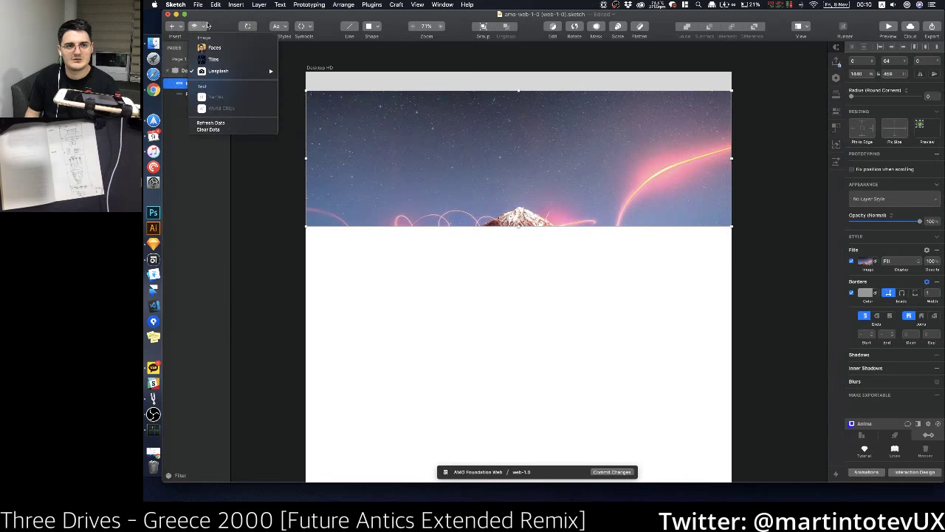
pyautogui.moveTo(219, 71)
pyautogui.click(301, 72)
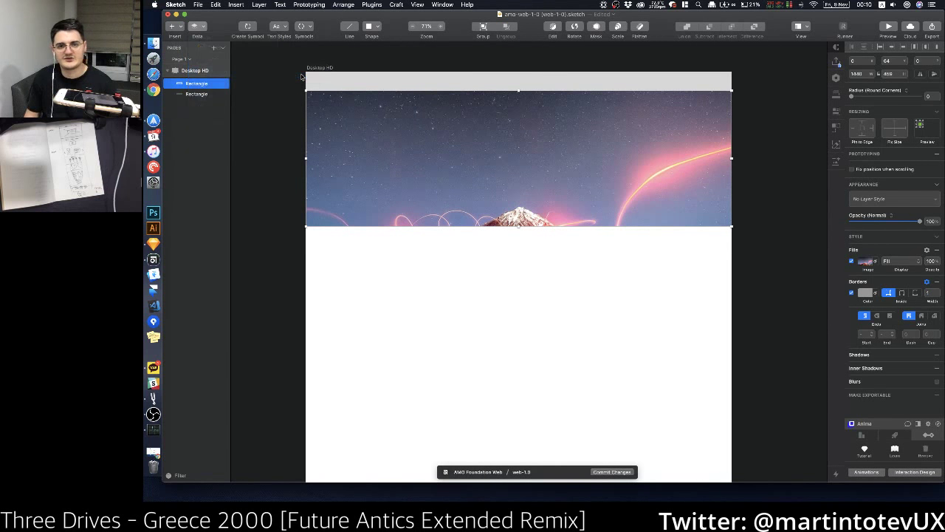
pyautogui.write('M')
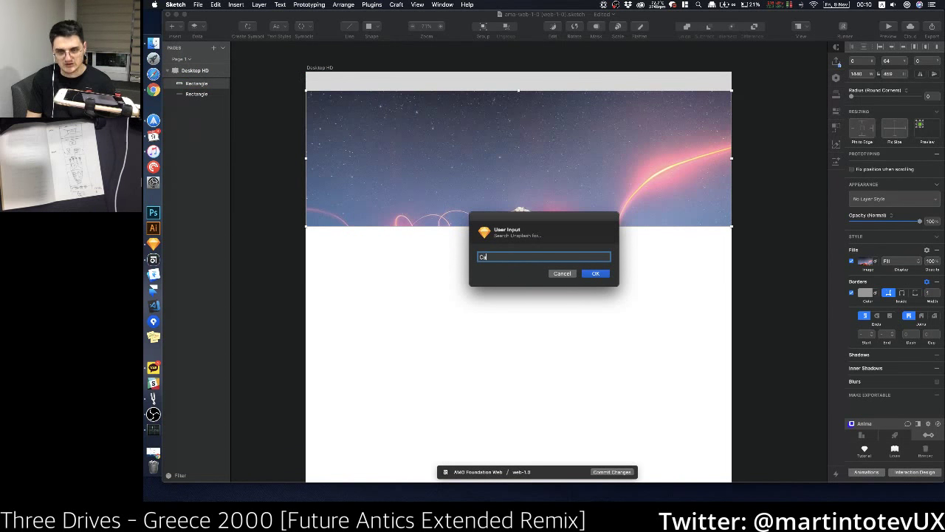
pyautogui.press('Return')
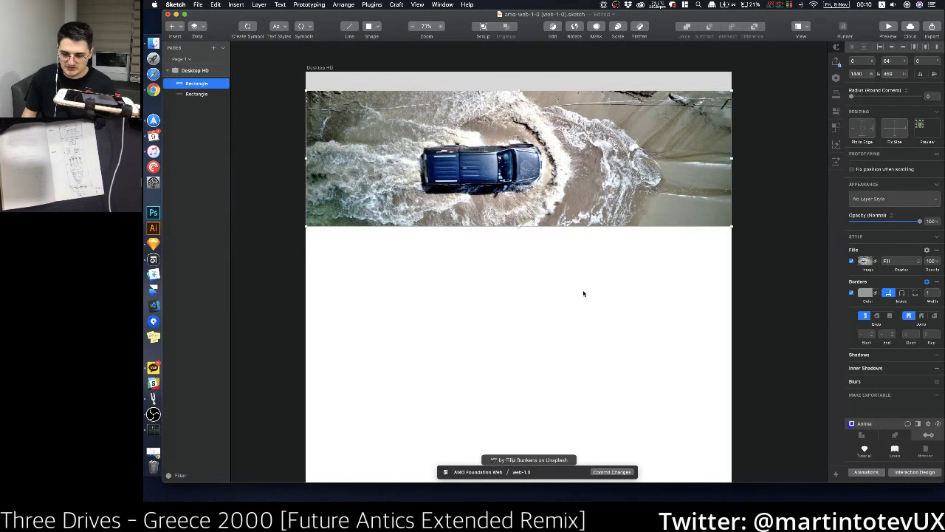
pyautogui.click(538, 321)
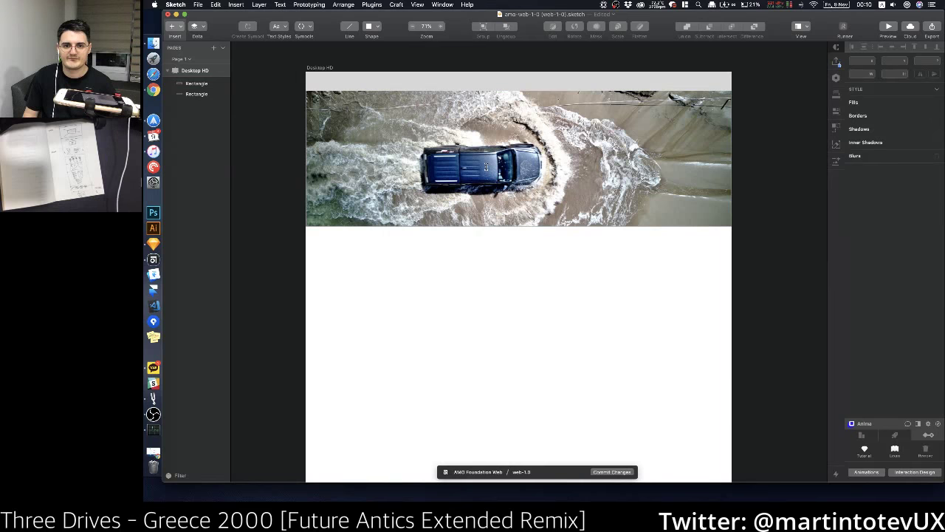
# Step: Duplicate the hero photo rectangle in place and deselect the copy
pyautogui.click(517, 191)
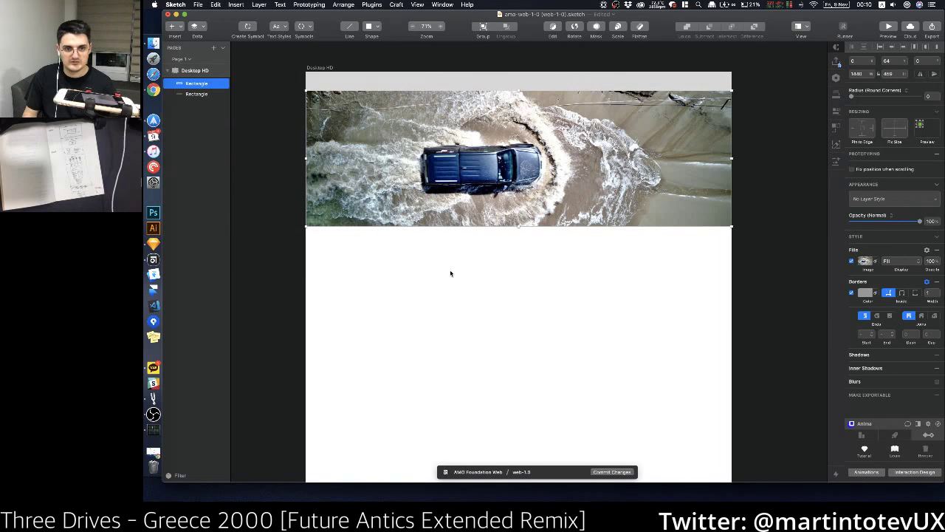
pyautogui.press('super+d')
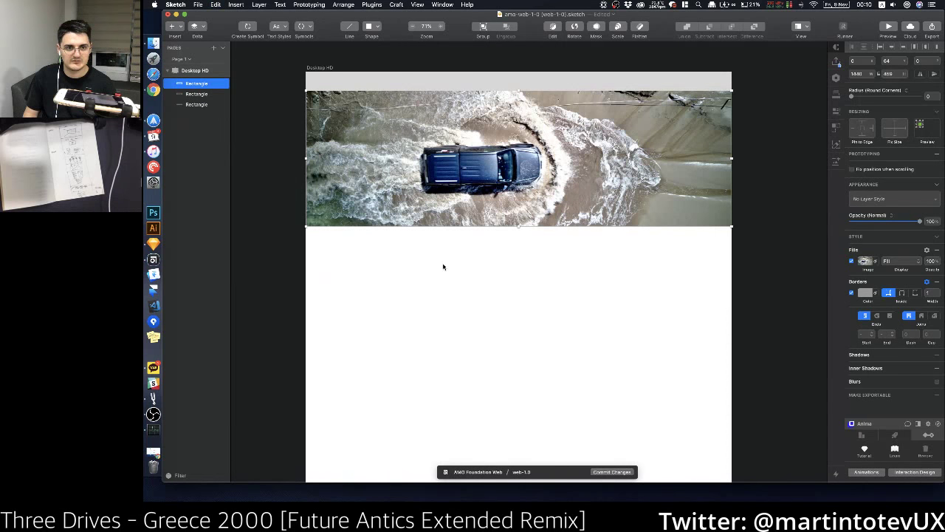
pyautogui.click(403, 268)
# Step: Add a "LOGO" text layer directly above the header rectangle's layer, placed in the header at about X 210
pyautogui.click(347, 81)
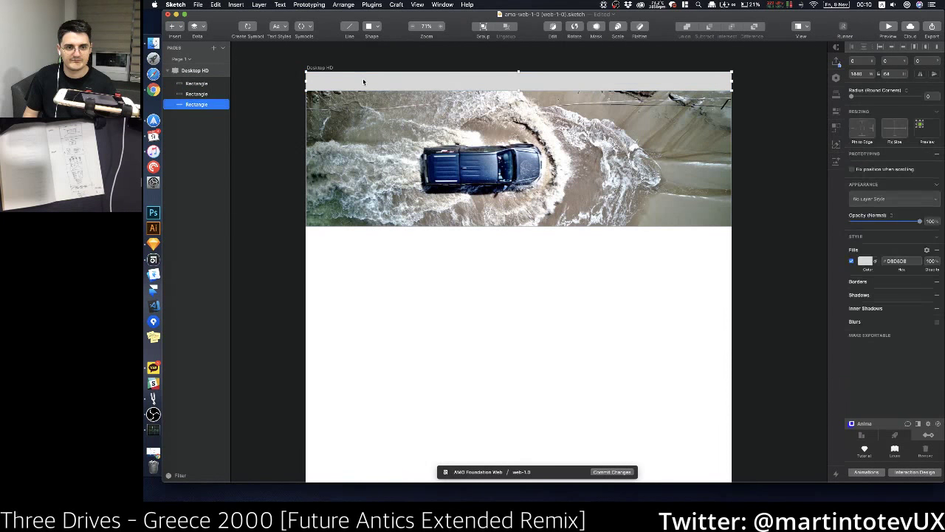
pyautogui.click(201, 116)
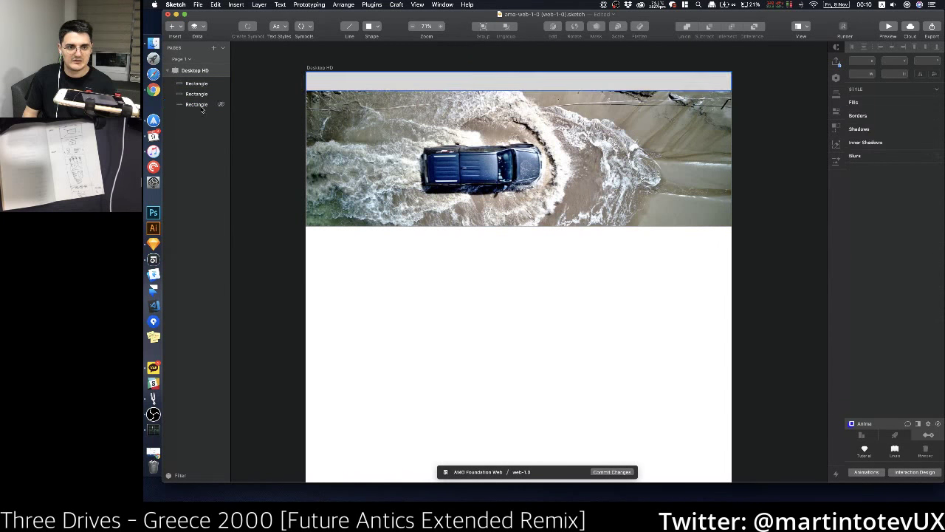
pyautogui.click(201, 107)
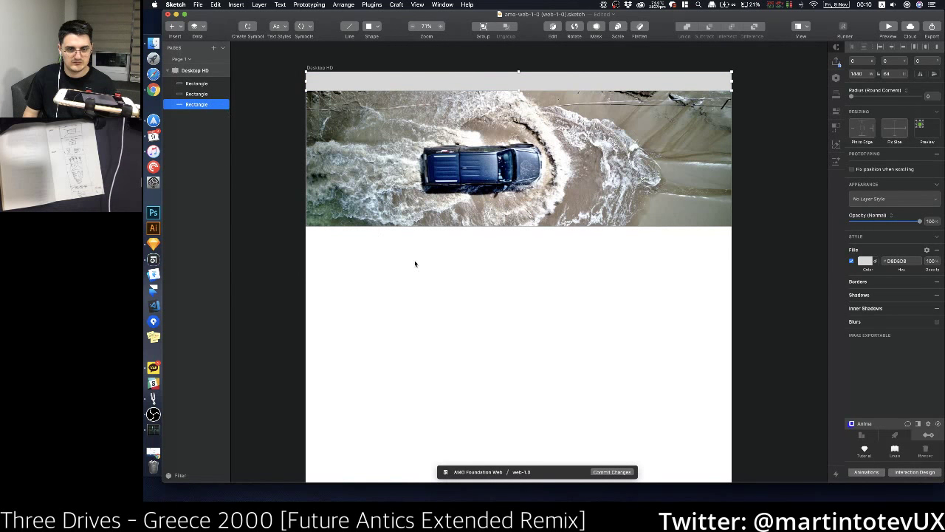
pyautogui.press('t')
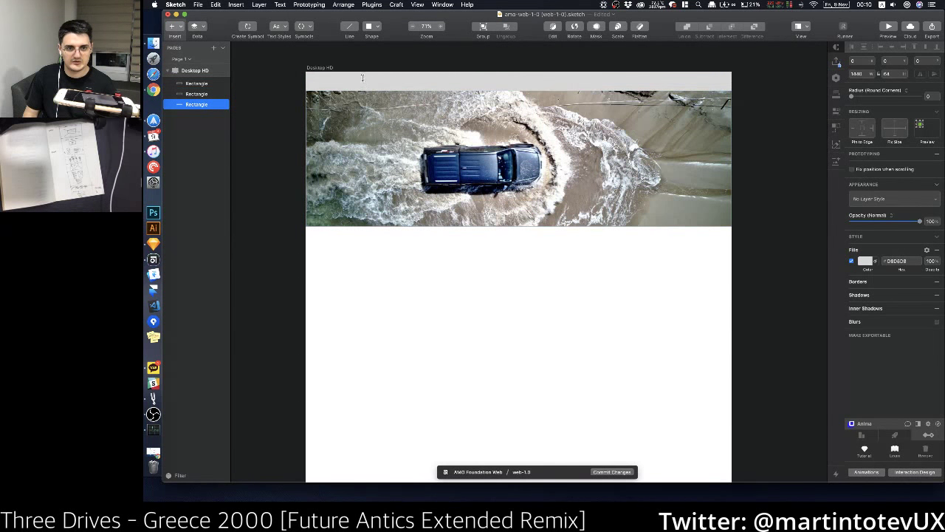
pyautogui.click(365, 78)
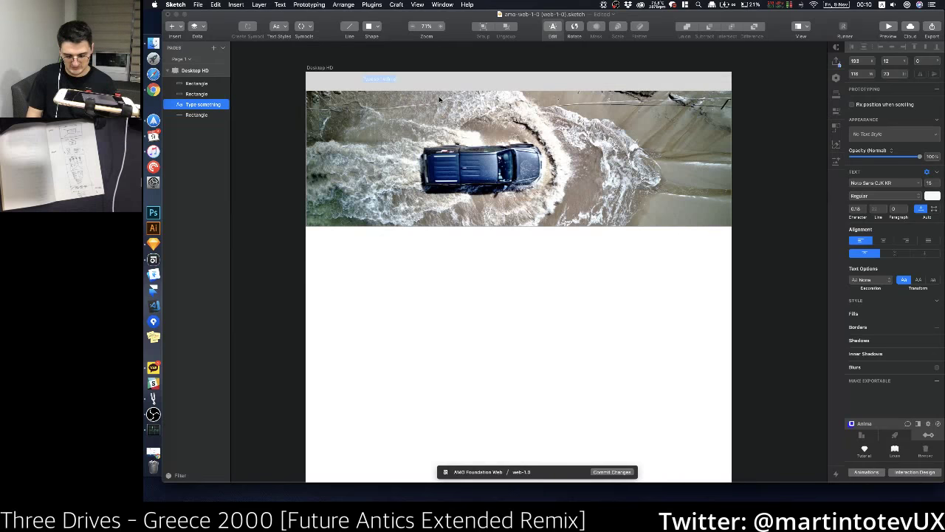
pyautogui.press('Escape')
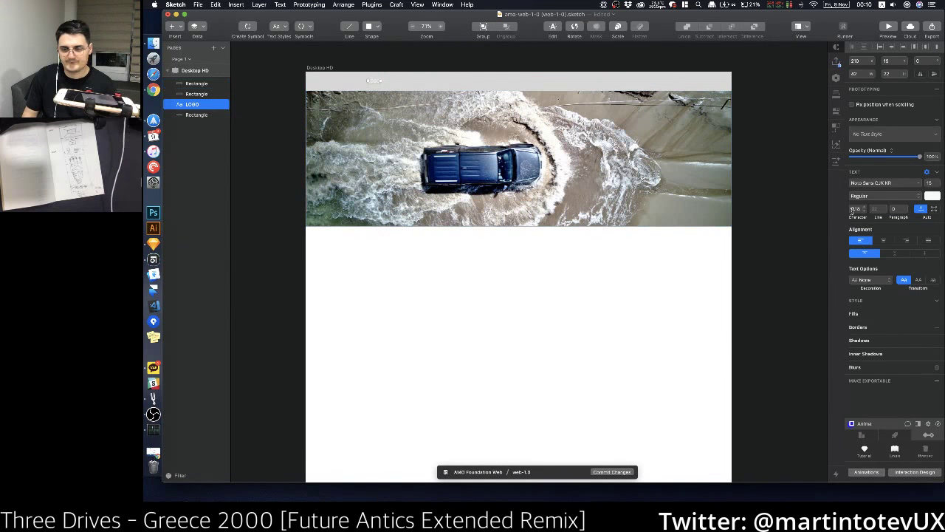
# Step: Set the LOGO text color to the dark grey #212529 from the global colors
pyautogui.click(931, 196)
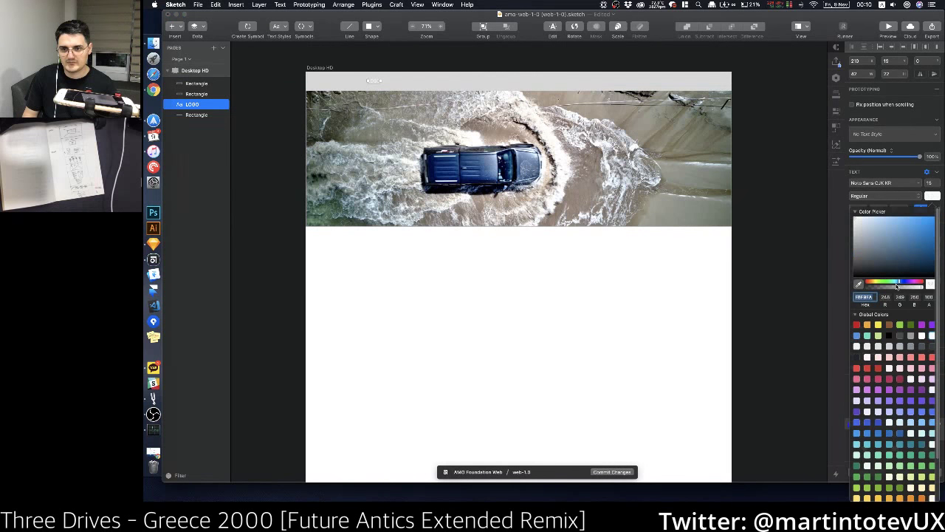
pyautogui.click(857, 358)
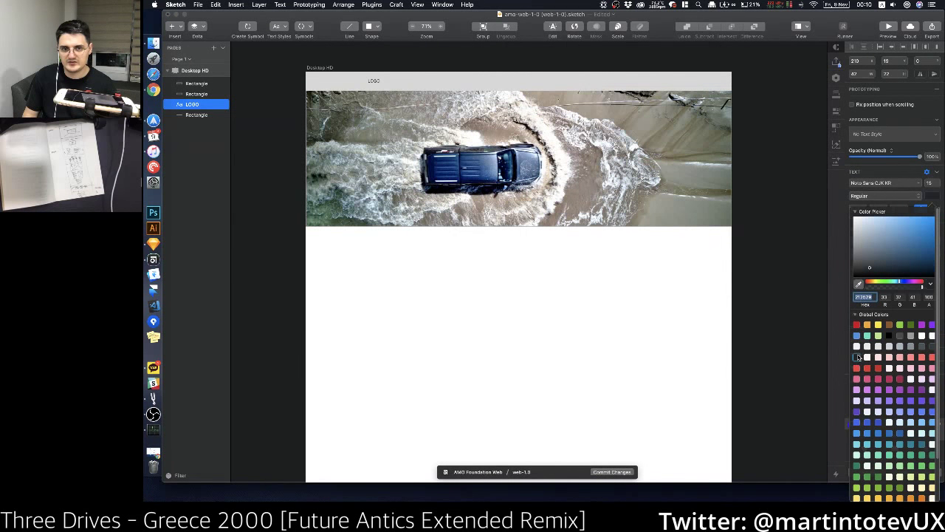
pyautogui.click(437, 289)
# Step: Duplicate the LOGO text along the header to about X 856 and change the copy's text to "MAIN"
pyautogui.moveTo(374, 83); pyautogui.dragTo(567, 87)
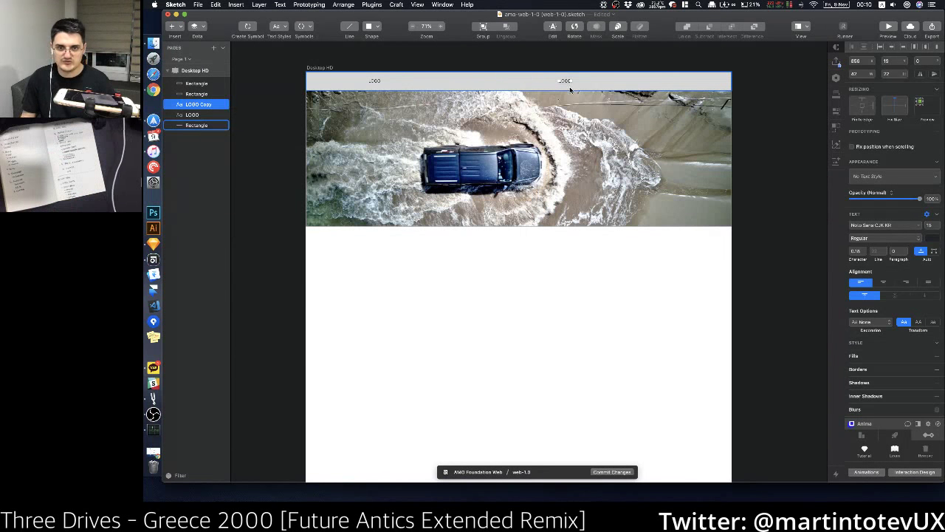
pyautogui.doubleClick(567, 82)
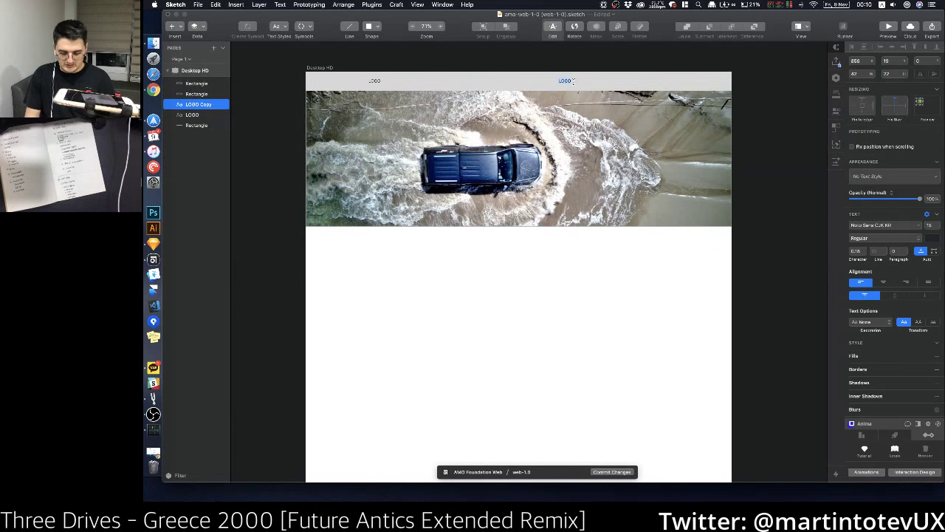
pyautogui.write('NAV')
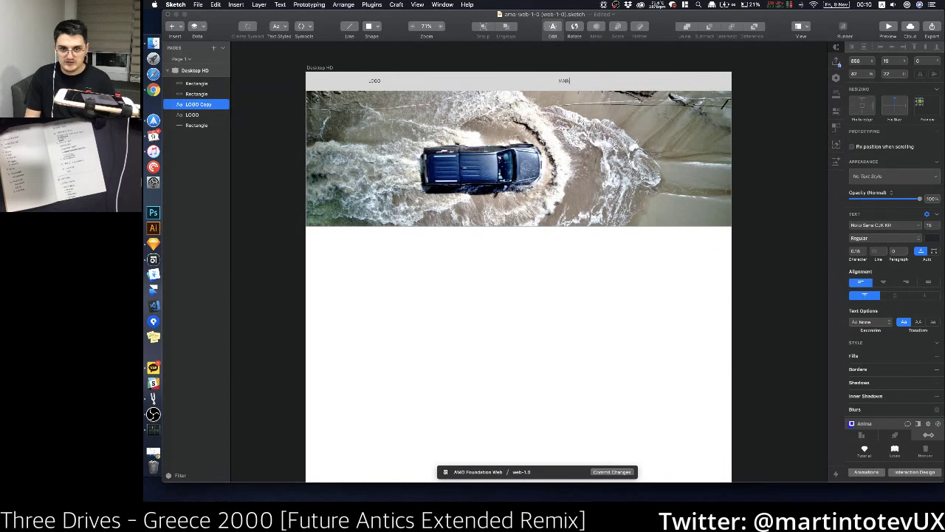
pyautogui.press('Escape')
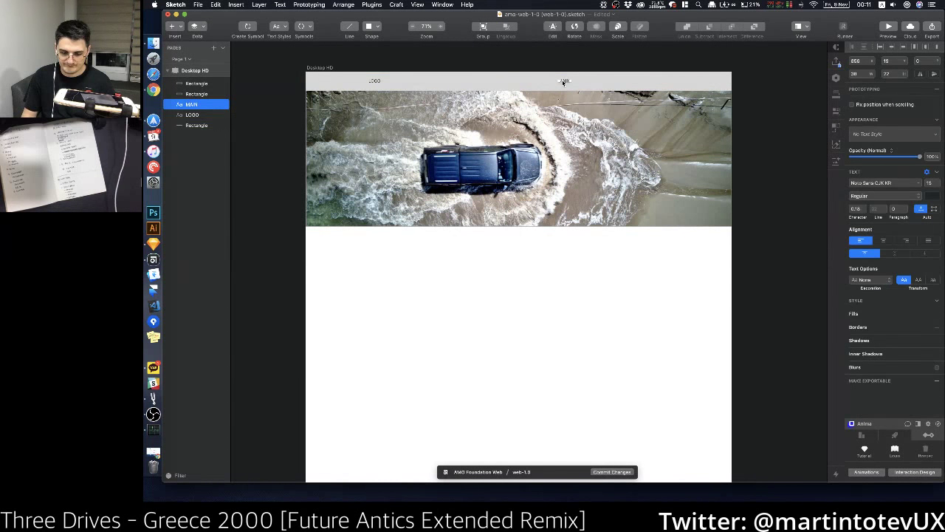
# Step: Duplicate the MAIN text to about X 934 in the header and change the copy's text to "ABOUT AMO"
pyautogui.moveTo(565, 81); pyautogui.dragTo(589, 82)
pyautogui.press('Return')
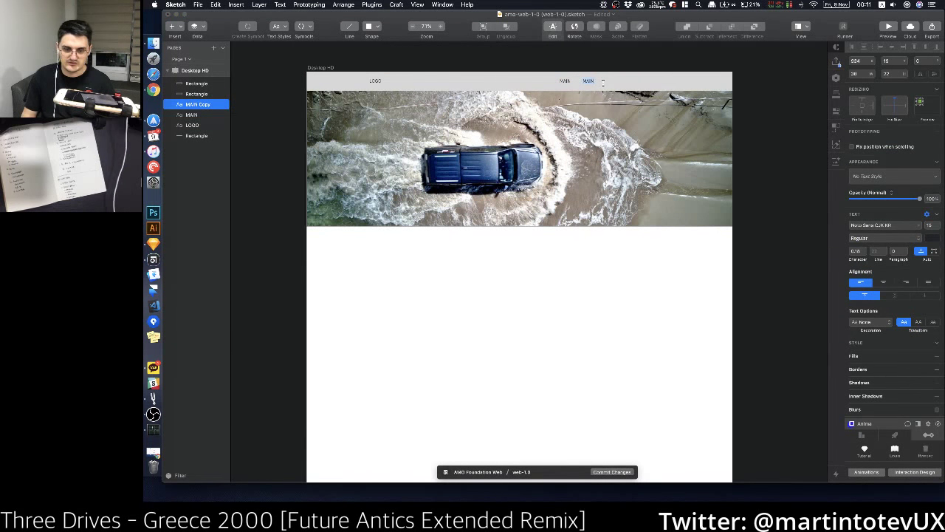
pyautogui.write('ABOUT')
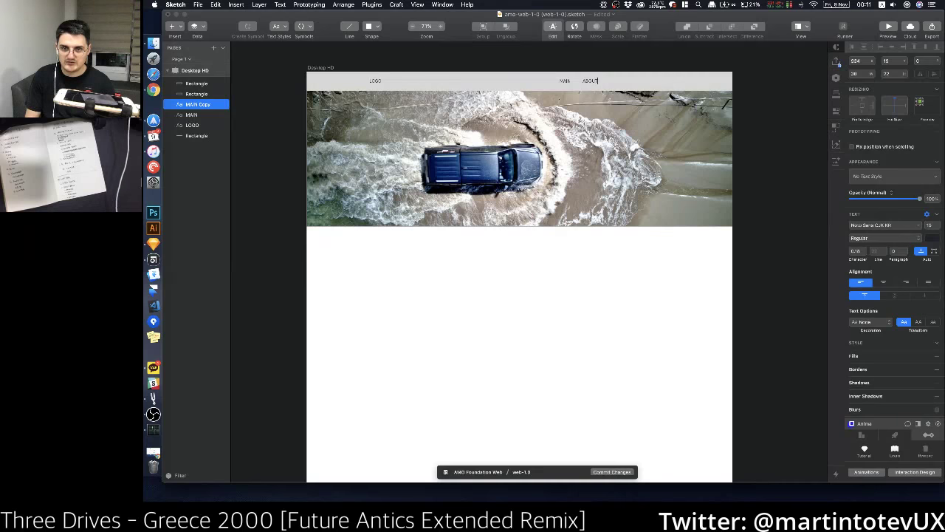
pyautogui.press('Escape')
pyautogui.click(595, 82)
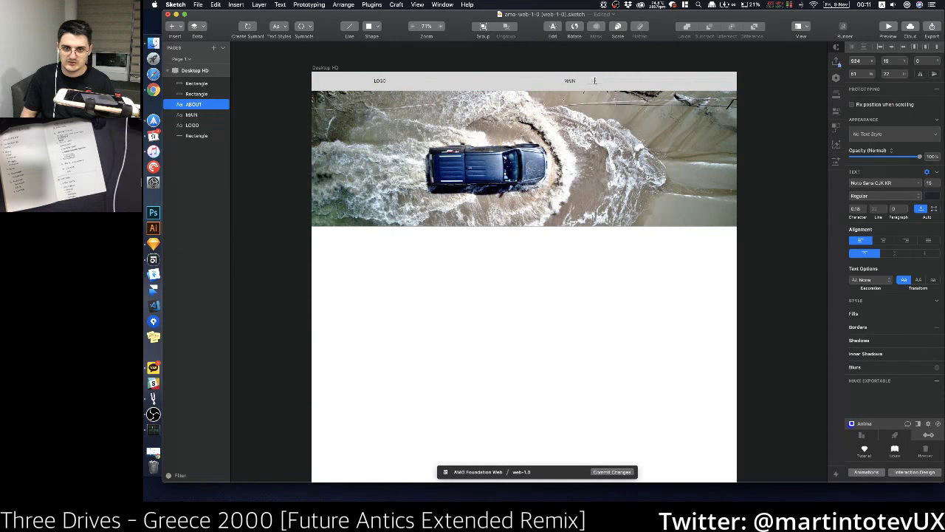
pyautogui.write('AMO')
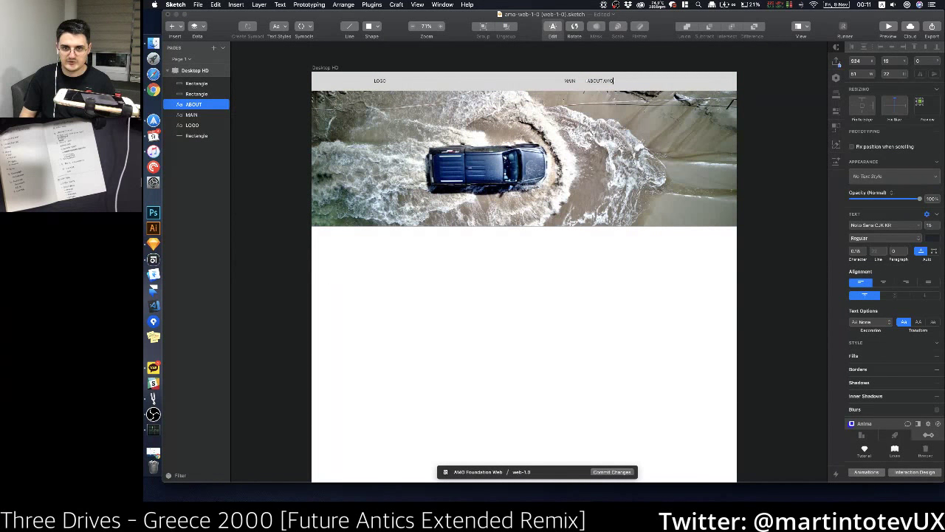
pyautogui.press('Escape')
# Step: Duplicate the ABOUT AMO text to about X 1044 in the header and change the copy's text to "EXCHANGES"
pyautogui.moveTo(598, 80); pyautogui.dragTo(632, 82)
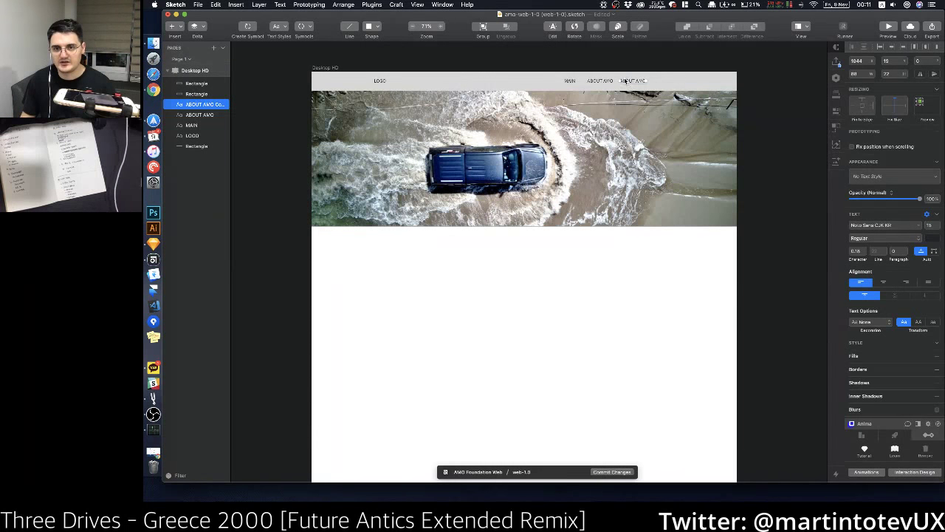
pyautogui.doubleClick(633, 81)
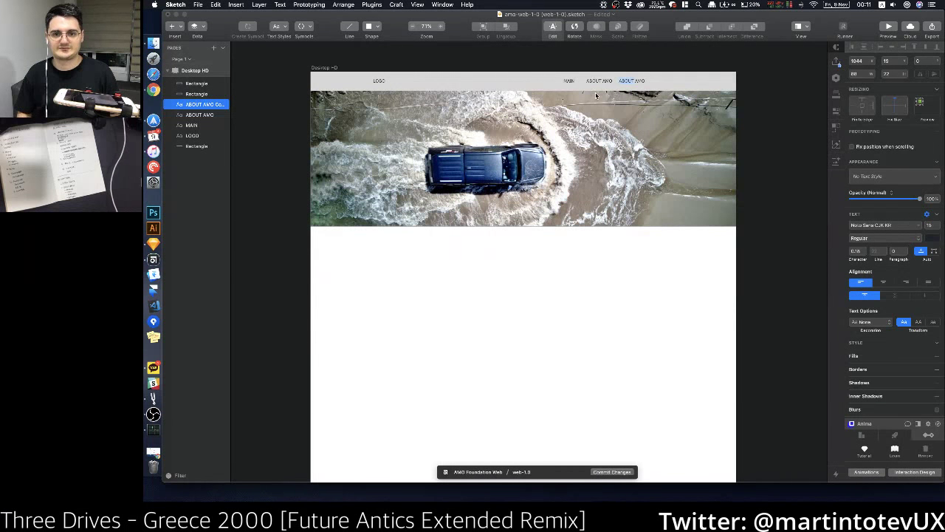
pyautogui.click(643, 81)
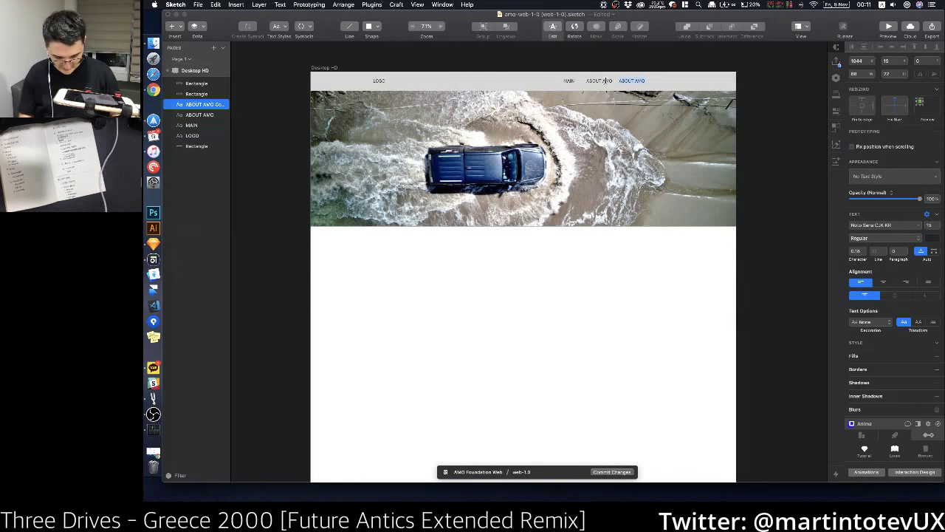
pyautogui.write('EXCHANGES')
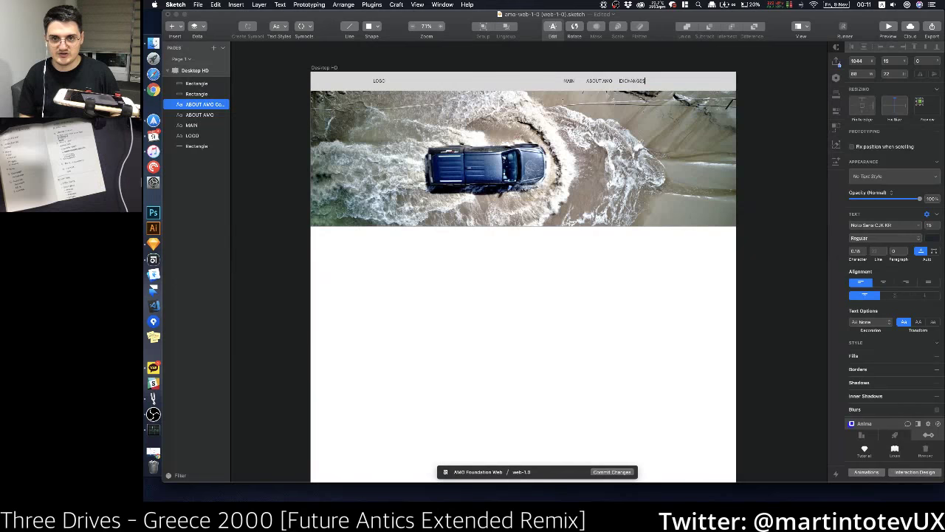
pyautogui.press('Escape')
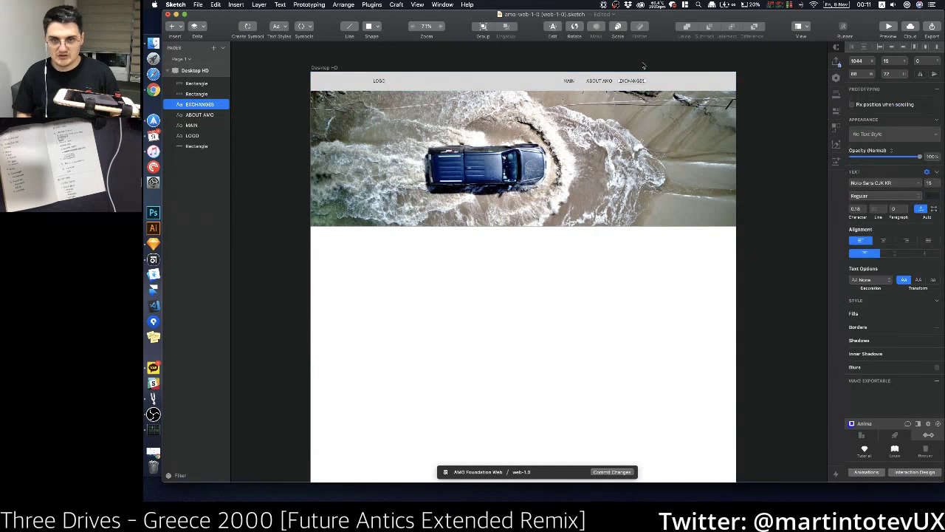
# Step: Duplicate the EXCHANGES text beside it as "FAQ", then shift FAQ slightly farther from EXCHANGES and deselect it
pyautogui.moveTo(637, 82); pyautogui.dragTo(665, 83)
pyautogui.press('Return')
pyautogui.write('FAQ')
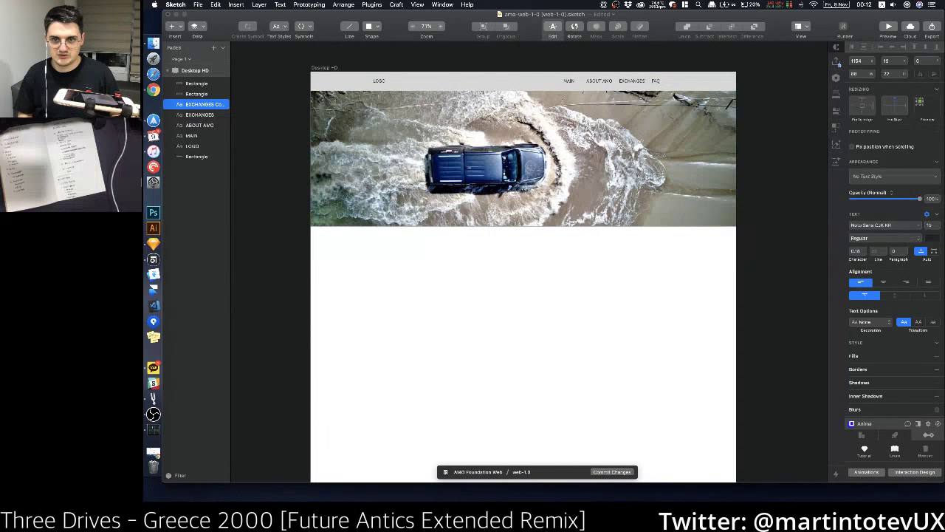
pyautogui.press('Escape')
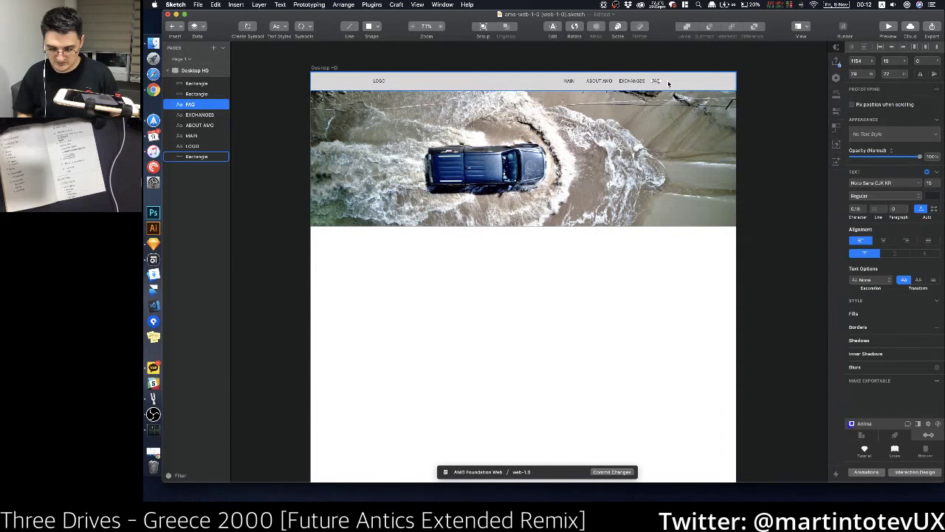
pyautogui.press('Escape')
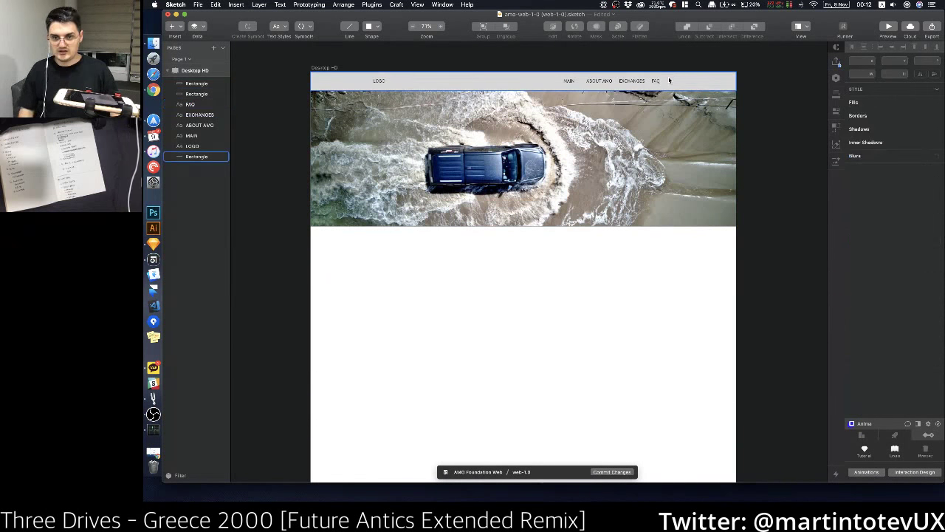
pyautogui.click(656, 82)
pyautogui.moveTo(656, 83); pyautogui.dragTo(663, 81)
pyautogui.click(667, 57)
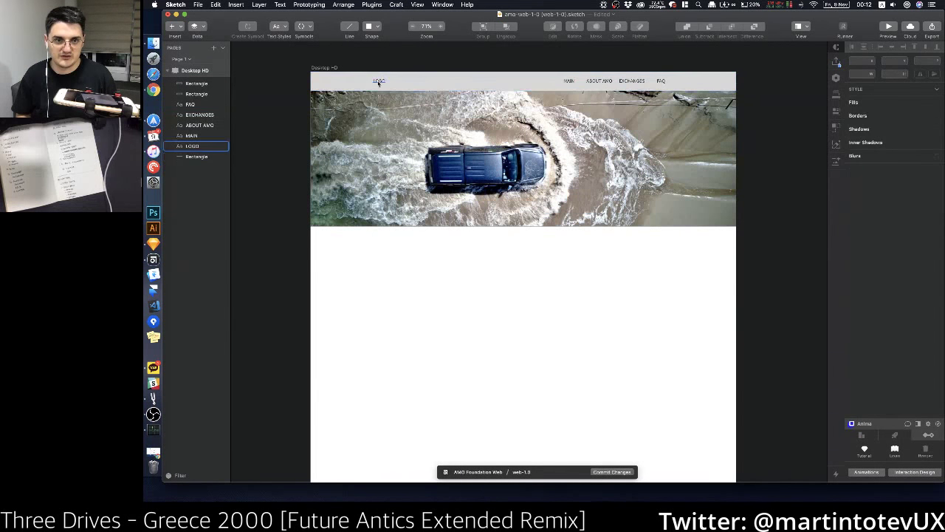
# Step: Group the header rectangle, LOGO and the four navigation texts, and rename the group "nav"
pyautogui.moveTo(360, 62); pyautogui.dragTo(674, 86)
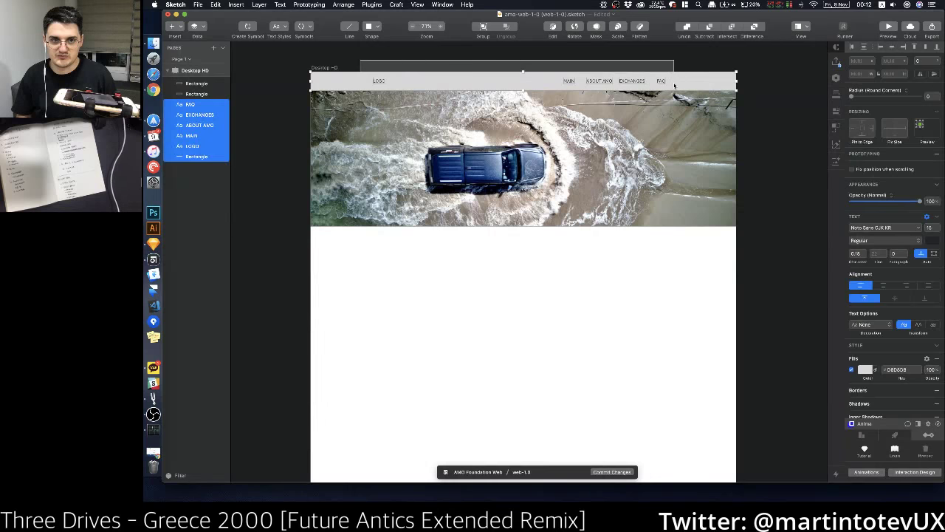
pyautogui.press('super+g')
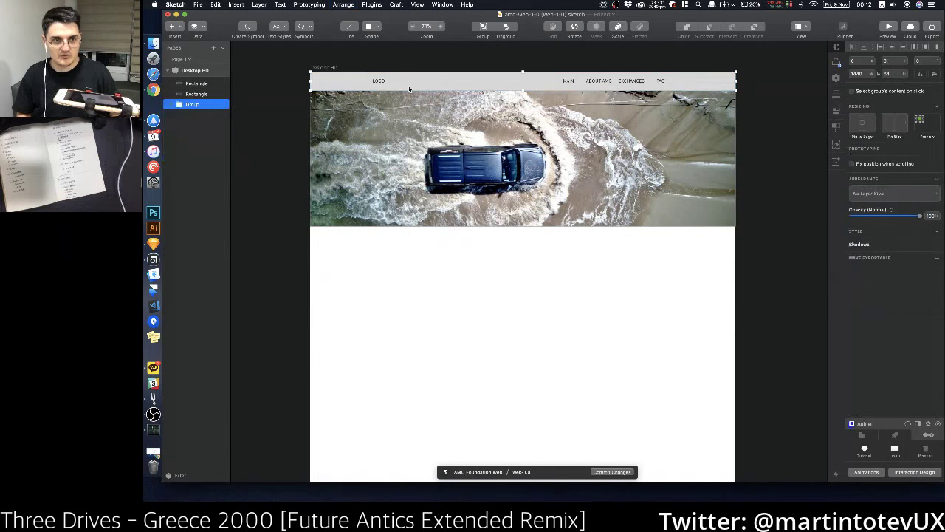
pyautogui.press('super+r')
pyautogui.write('nav')
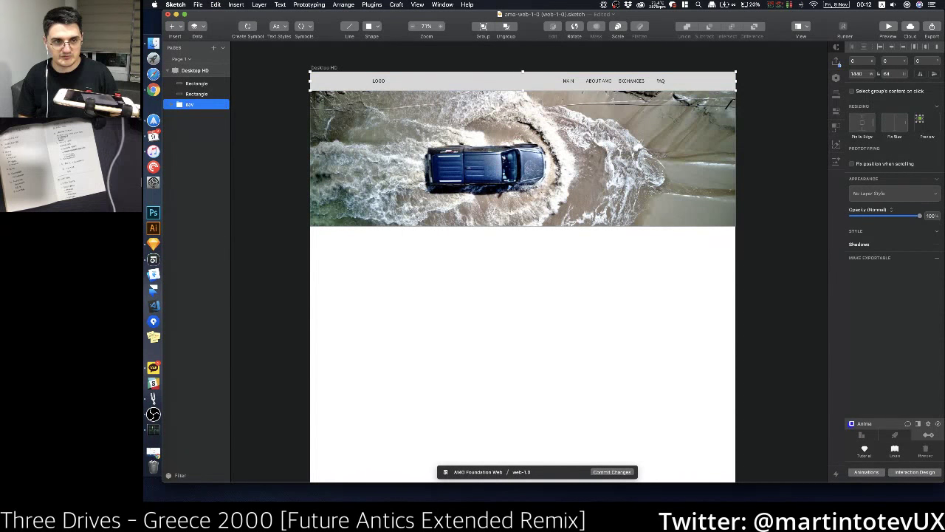
pyautogui.press('Return')
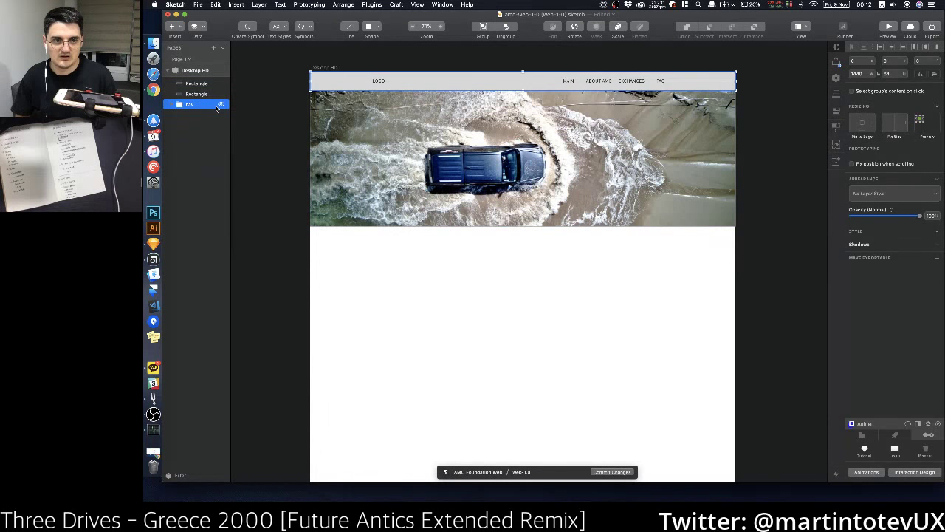
# Step: Replace the image fill of the upper hero rectangle with solid black #000000
pyautogui.click(399, 191)
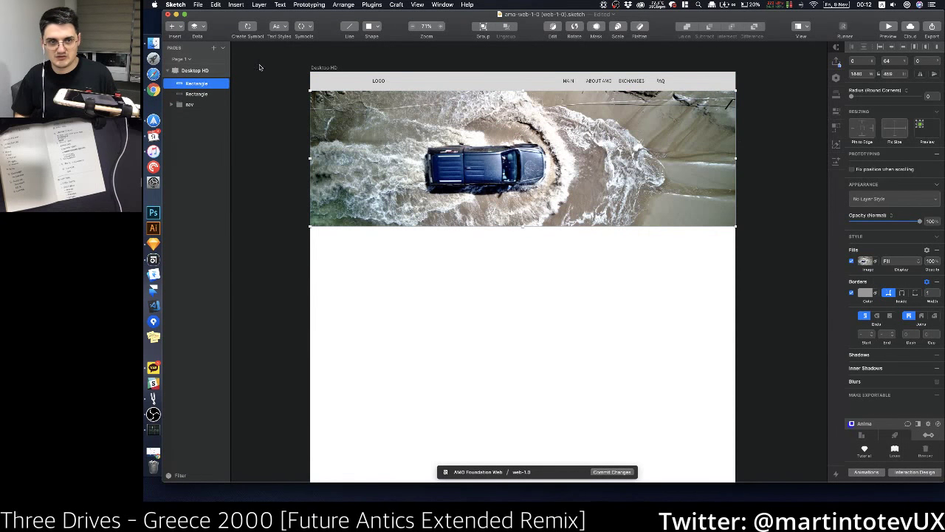
pyautogui.click(864, 261)
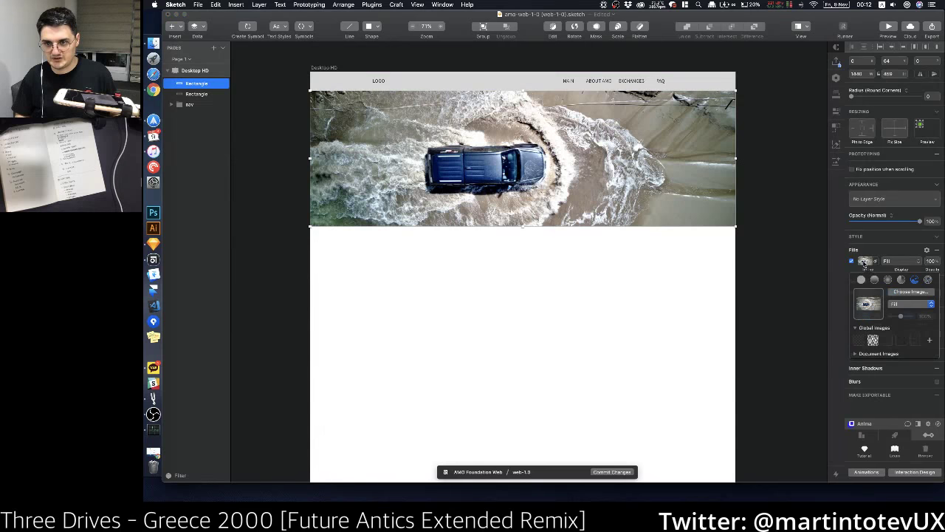
pyautogui.click(862, 280)
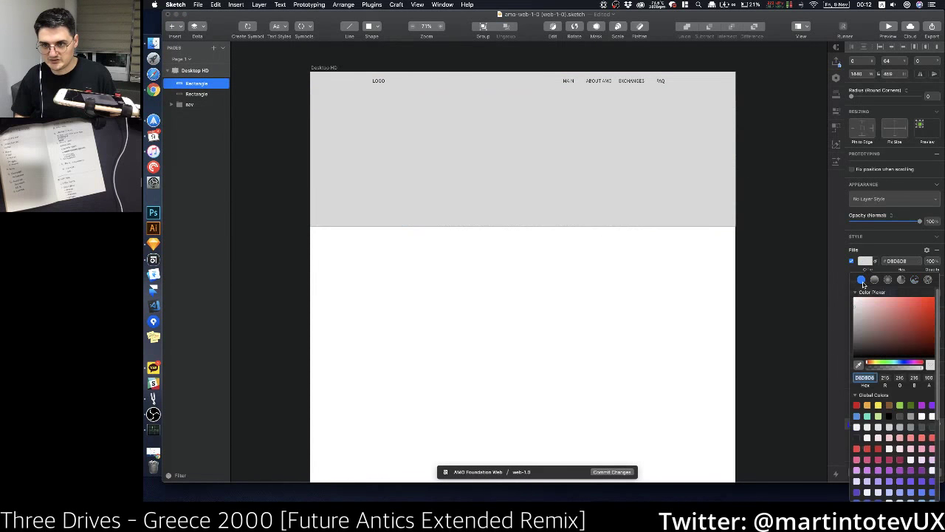
pyautogui.moveTo(877, 353); pyautogui.dragTo(843, 366)
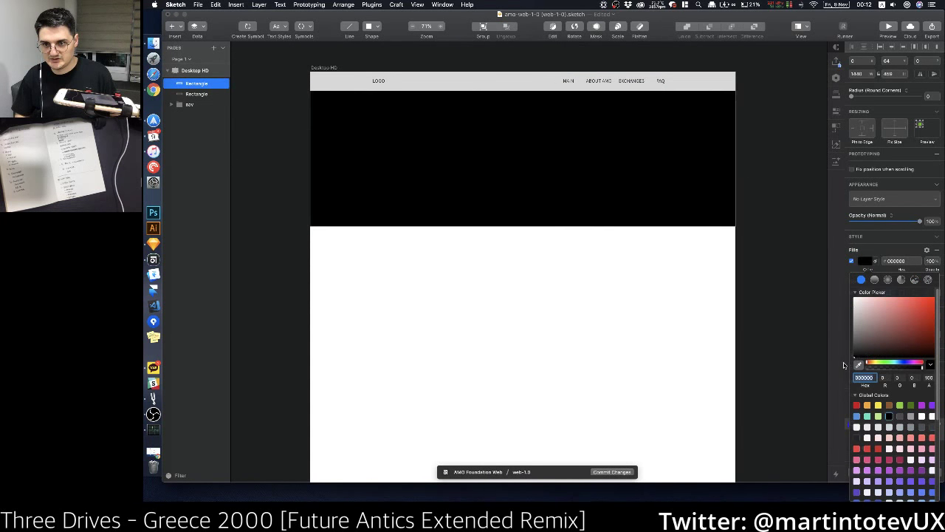
pyautogui.click(807, 274)
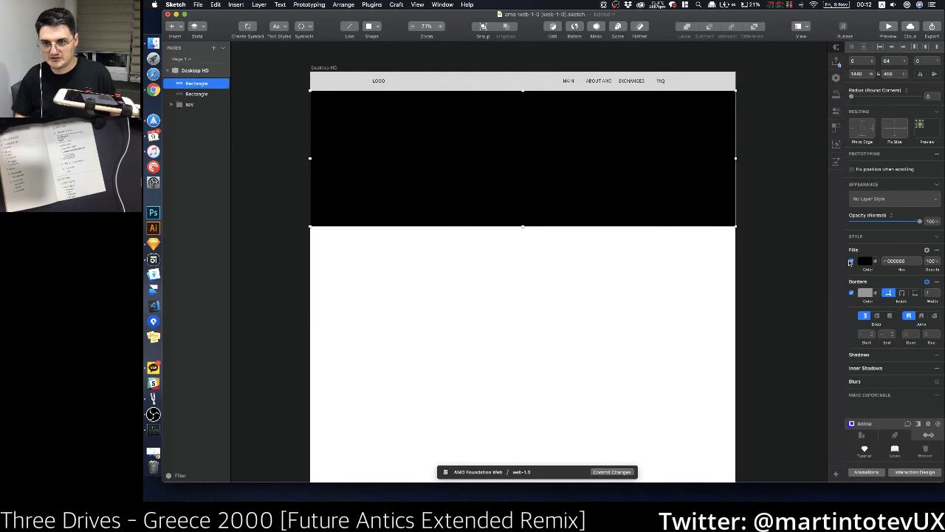
# Step: Set the black hero overlay's opacity to 60% after trying several other levels
pyautogui.press('4')
pyautogui.press('5')
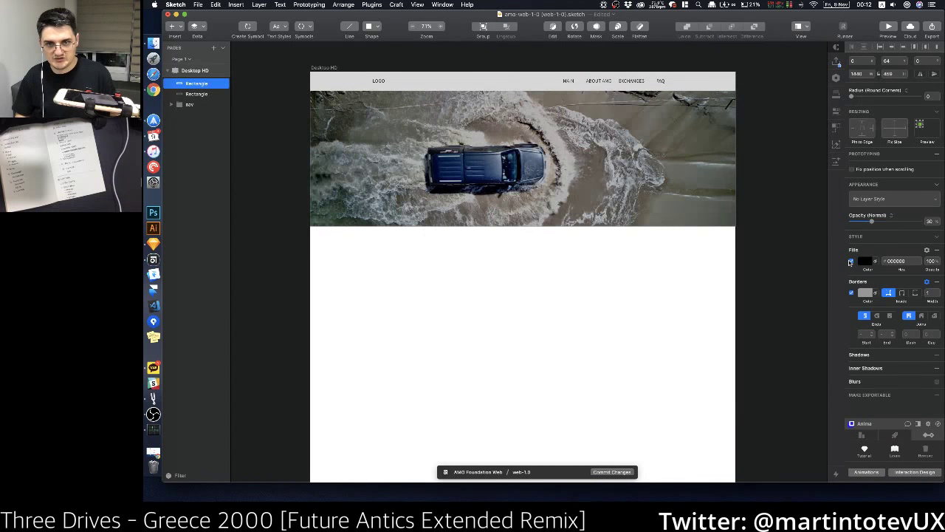
pyautogui.press('6')
pyautogui.press('7')
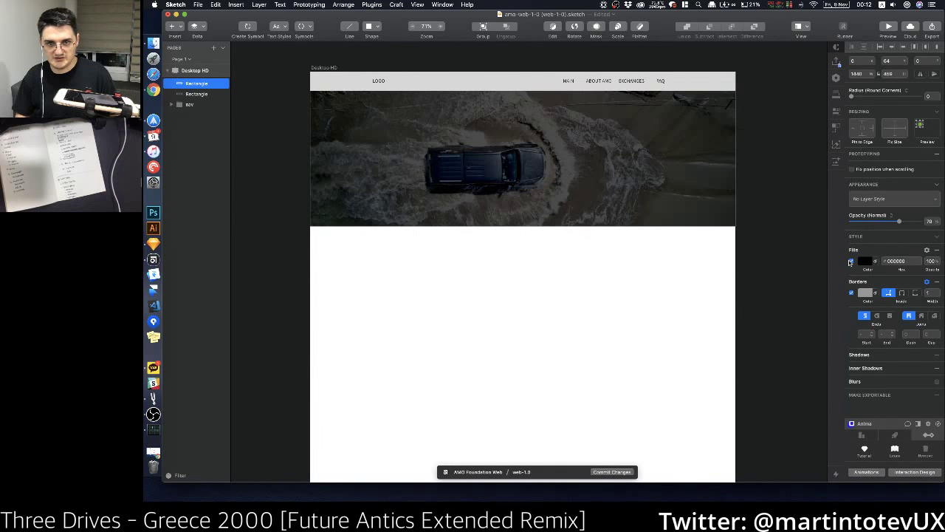
pyautogui.press('9')
pyautogui.press('7')
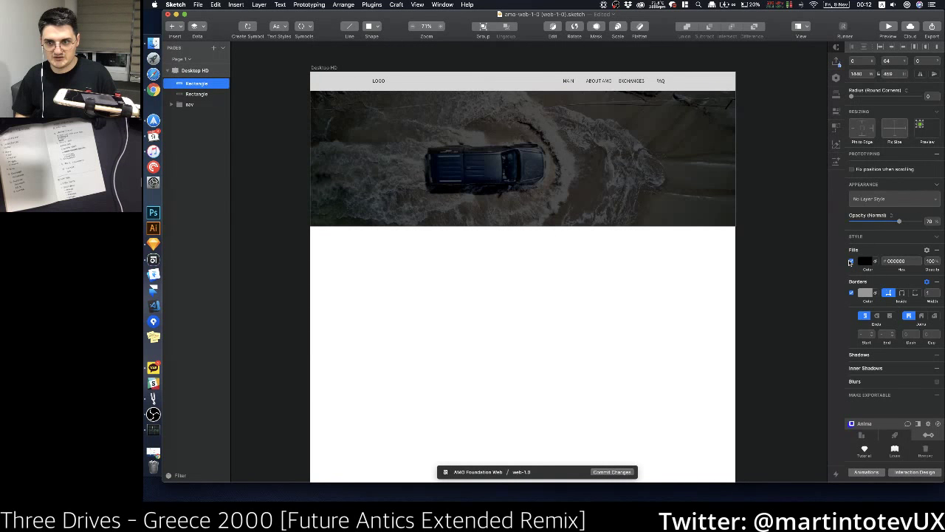
pyautogui.press('6')
pyautogui.press('7')
pyautogui.press('6')
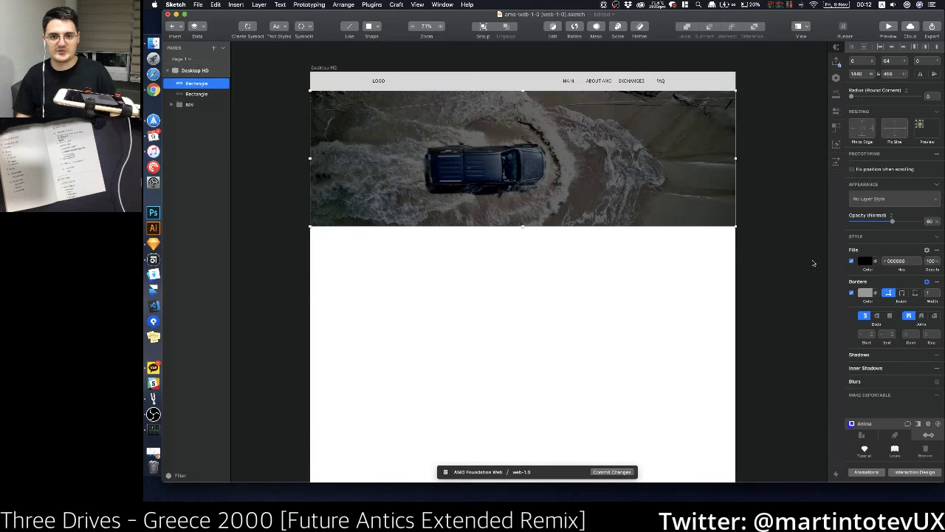
# Step: Group the black overlay with the hero photo rectangle and rename the group "hero-img"
pyautogui.click(446, 258)
pyautogui.moveTo(470, 255); pyautogui.dragTo(428, 181)
pyautogui.press('super+g')
pyautogui.press('super+r')
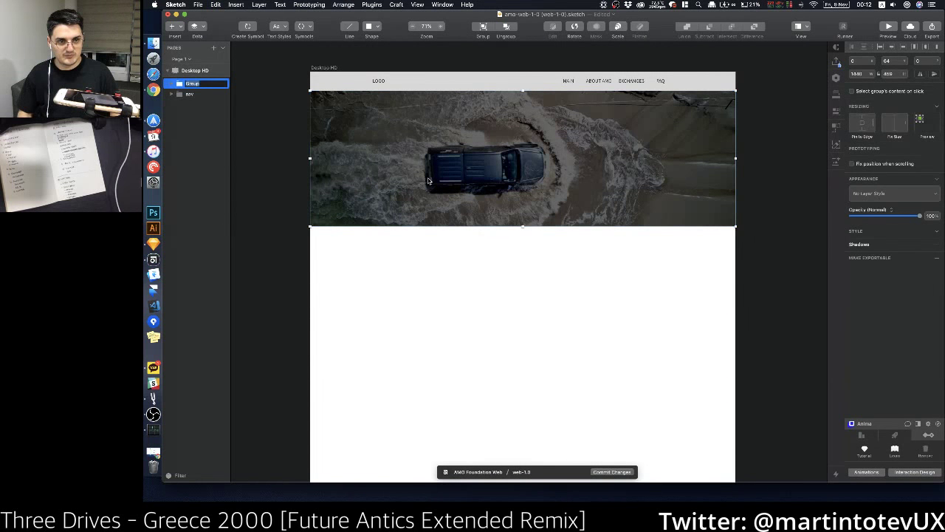
pyautogui.write('hero')
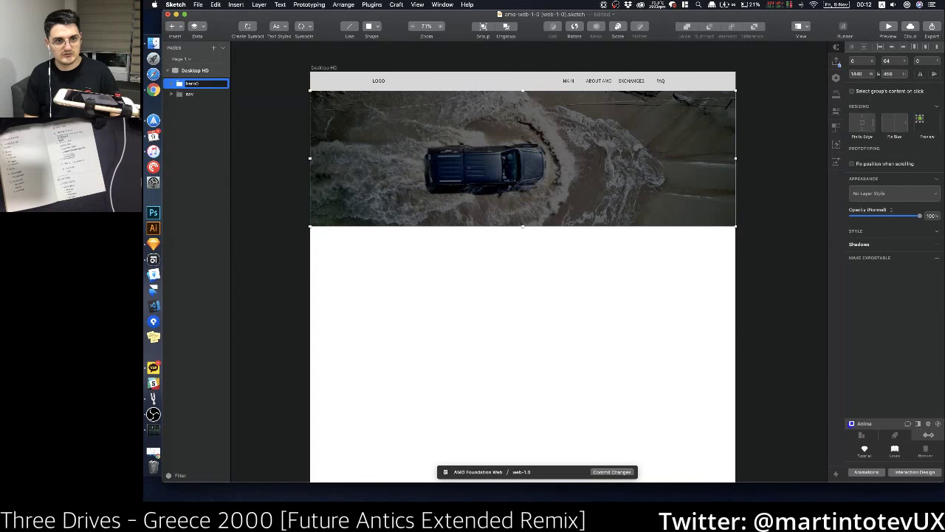
pyautogui.write('-img')
pyautogui.press('Return')
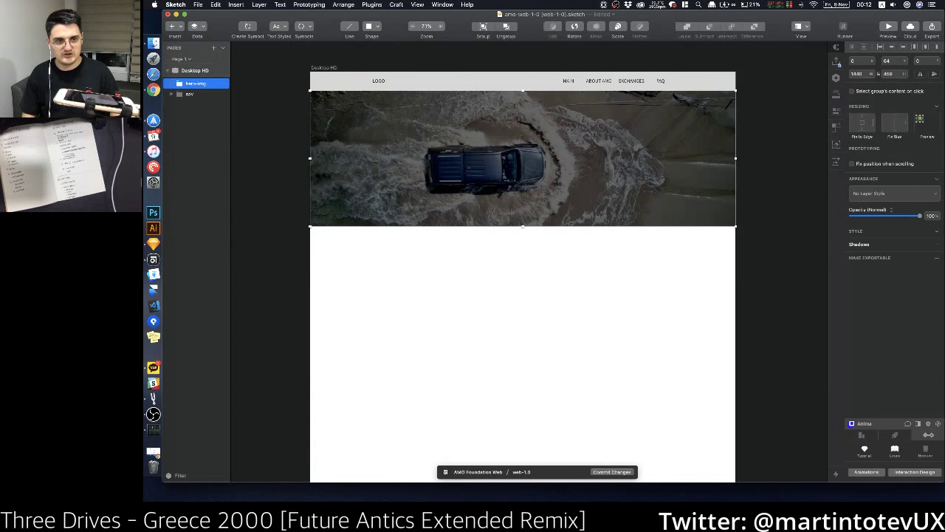
pyautogui.click(500, 248)
pyautogui.press('t')
pyautogui.click(443, 161)
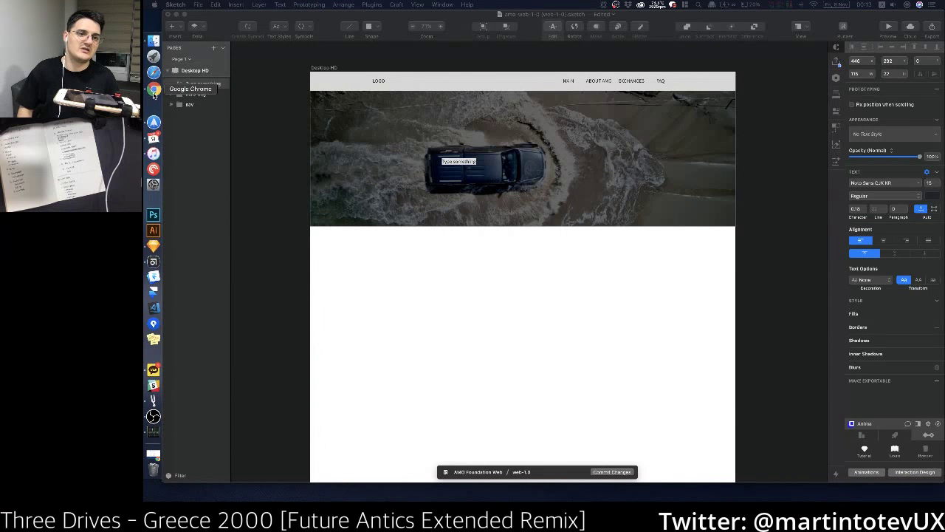
# Step: Switch to Chrome and examine the About page of the AMO Foundation website
pyautogui.hotkey('ctrl', 'Up')
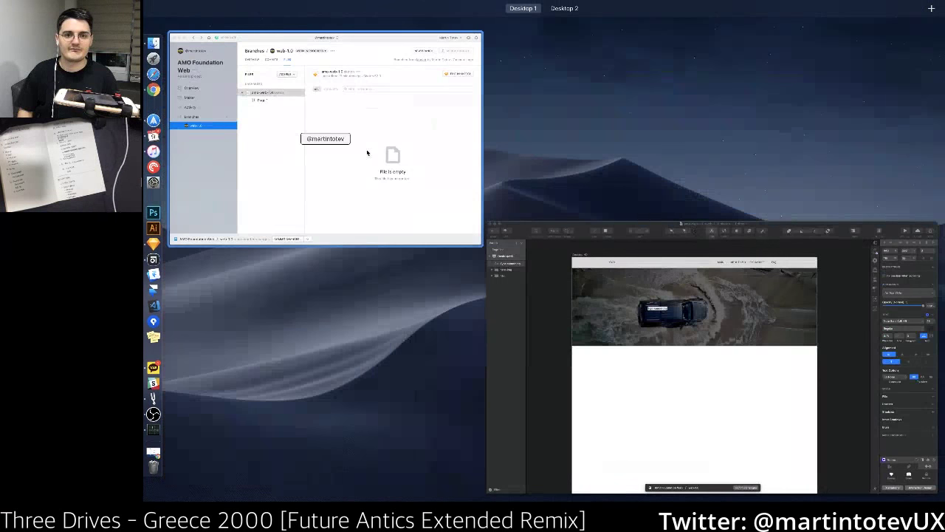
pyautogui.click(362, 152)
pyautogui.hotkey('ctrl', 'Up')
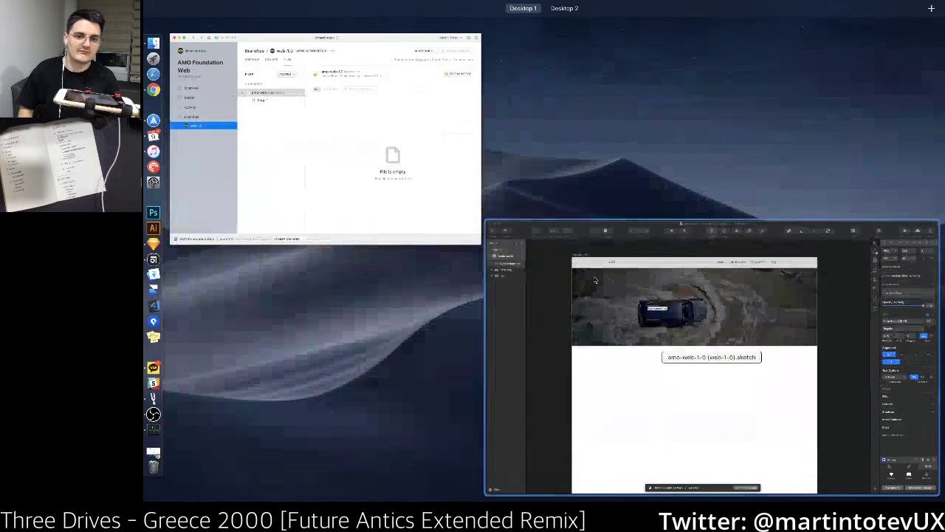
pyautogui.click(546, 340)
pyautogui.click(157, 454)
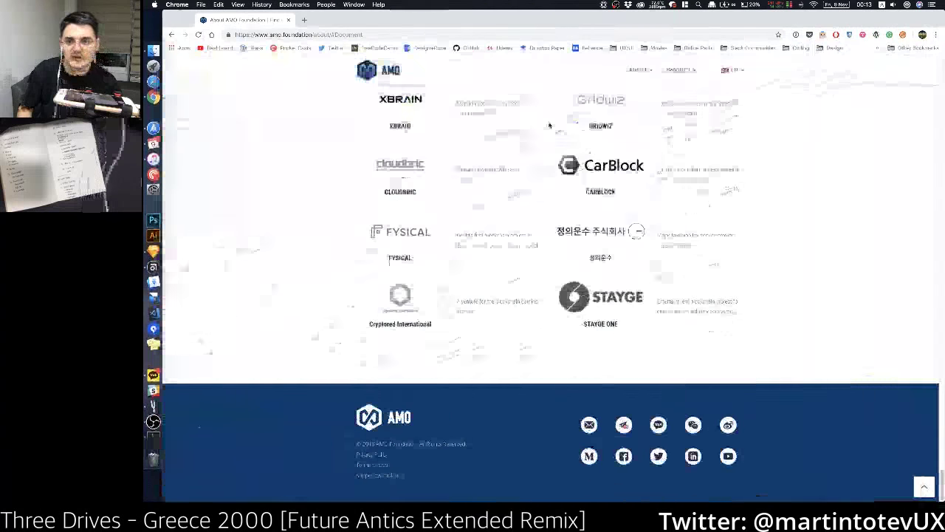
pyautogui.hotkey('ctrl', 'Up')
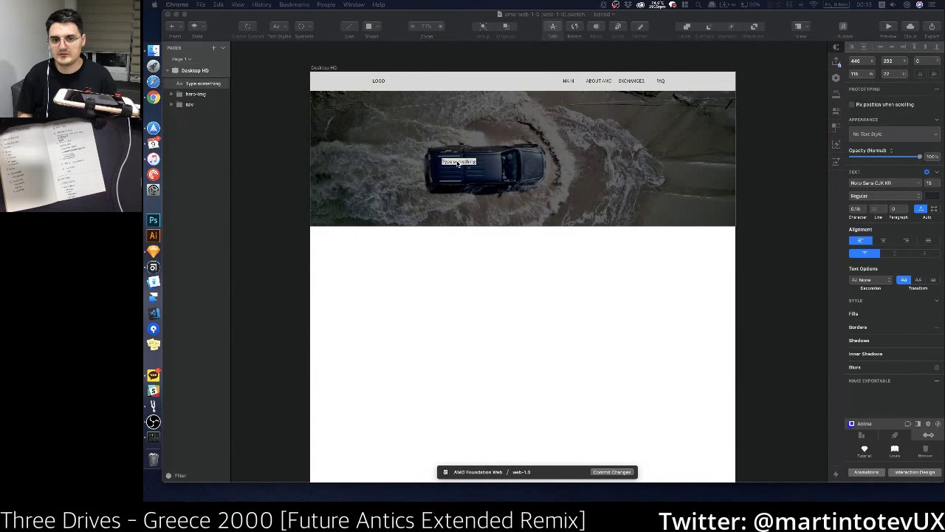
# Step: Return to the Sketch document and discard the placeholder text layer over the hero photo
pyautogui.click(457, 161)
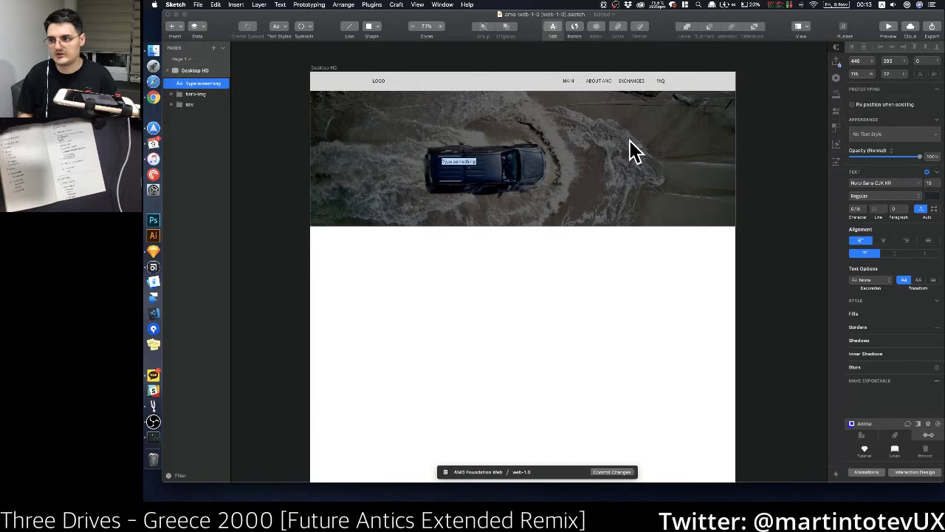
pyautogui.press('BackSpace')
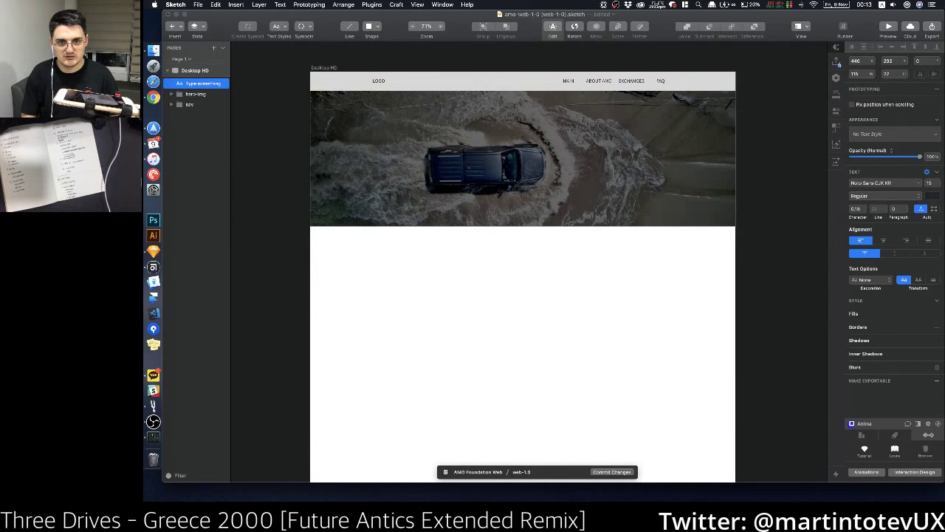
pyautogui.click(513, 177)
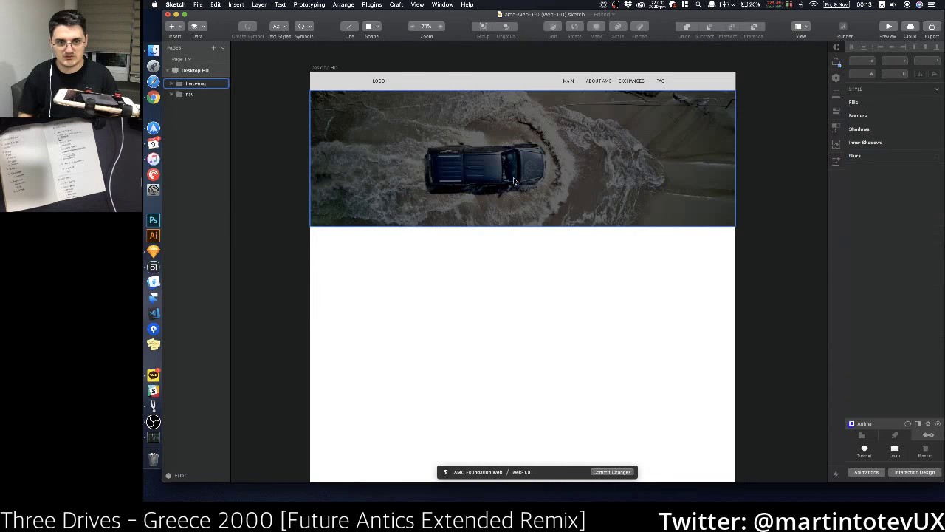
# Step: Add a text layer reading "MAKE SMART CARS SMARTER" over the hero photo
pyautogui.press('t')
pyautogui.click(528, 155)
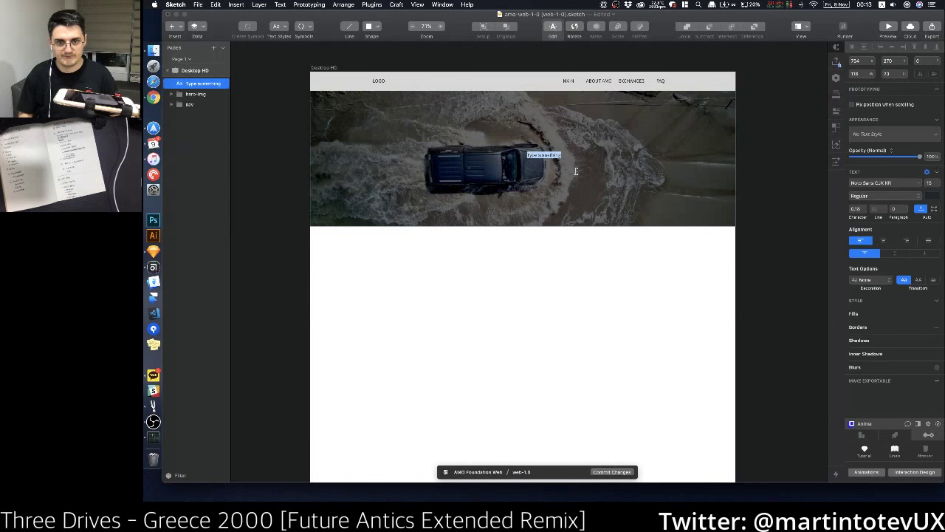
pyautogui.press('BackSpace')
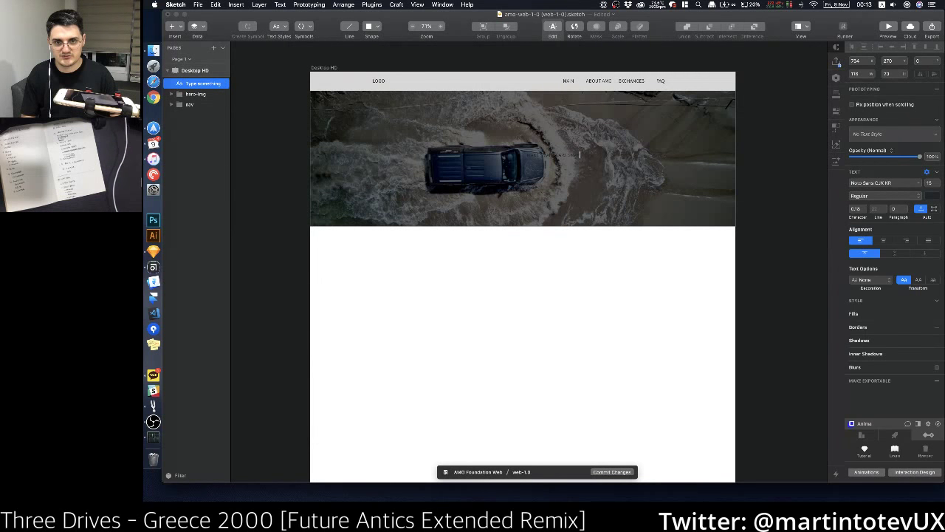
pyautogui.press('Escape')
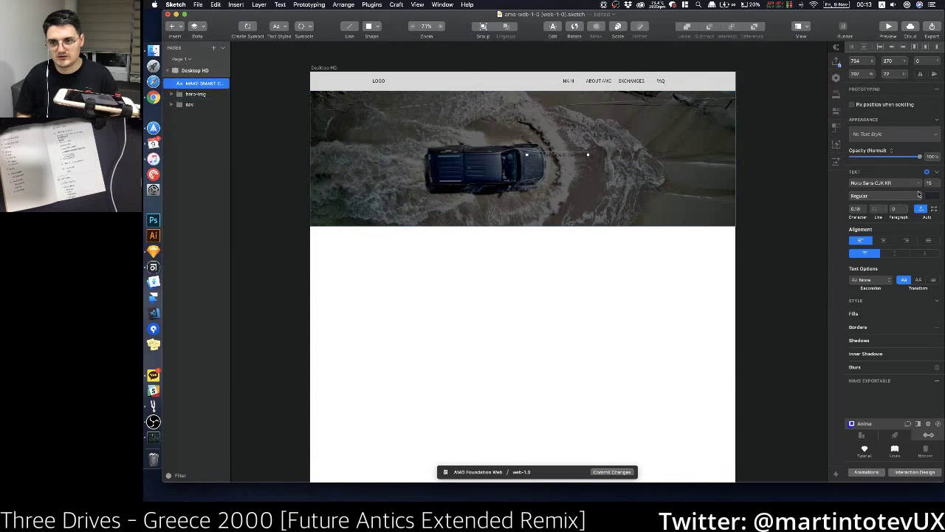
# Step: Colour the "MAKE SMART CARS SMARTER" heading white and move it to the horizontal centre of the hero photo
pyautogui.click(930, 196)
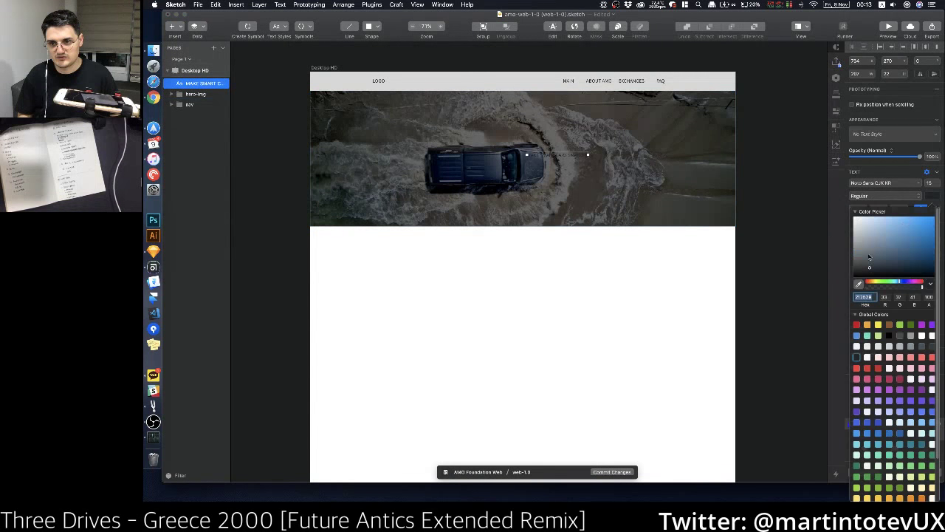
pyautogui.click(921, 336)
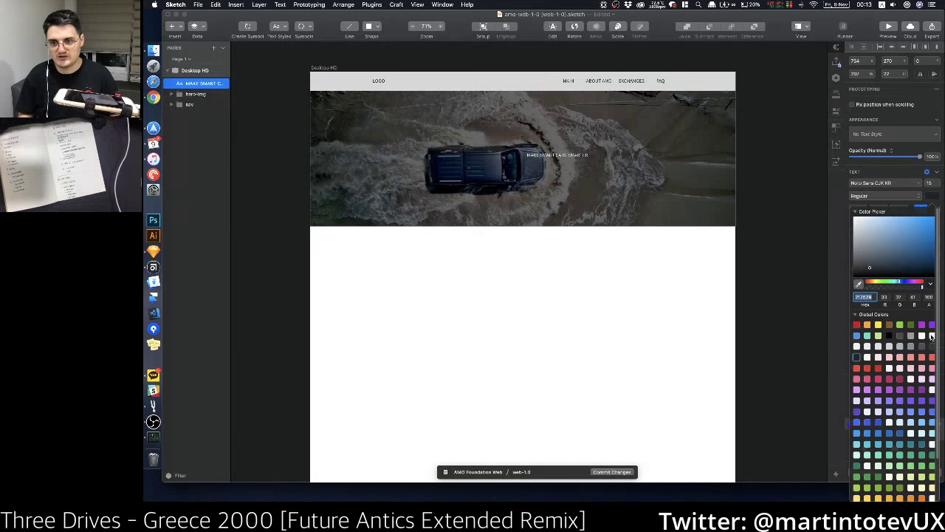
pyautogui.click(862, 174)
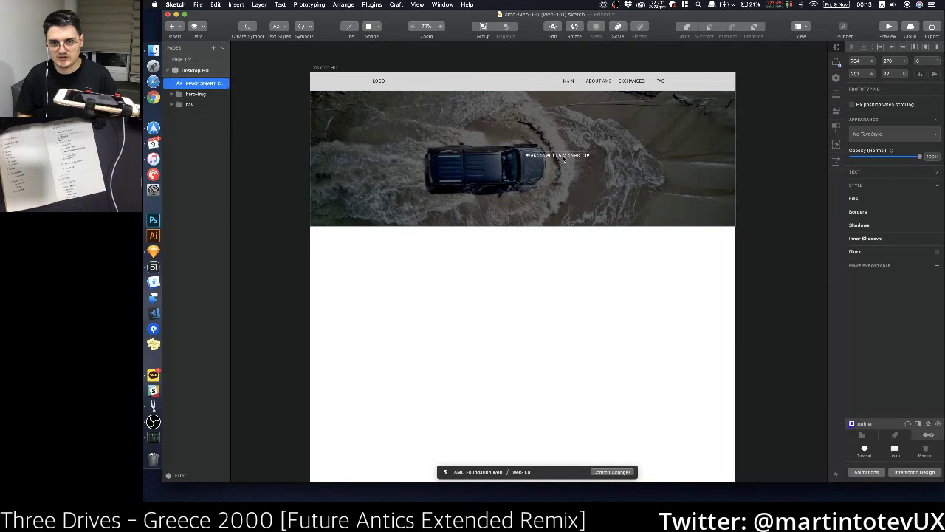
pyautogui.moveTo(563, 159); pyautogui.dragTo(530, 160)
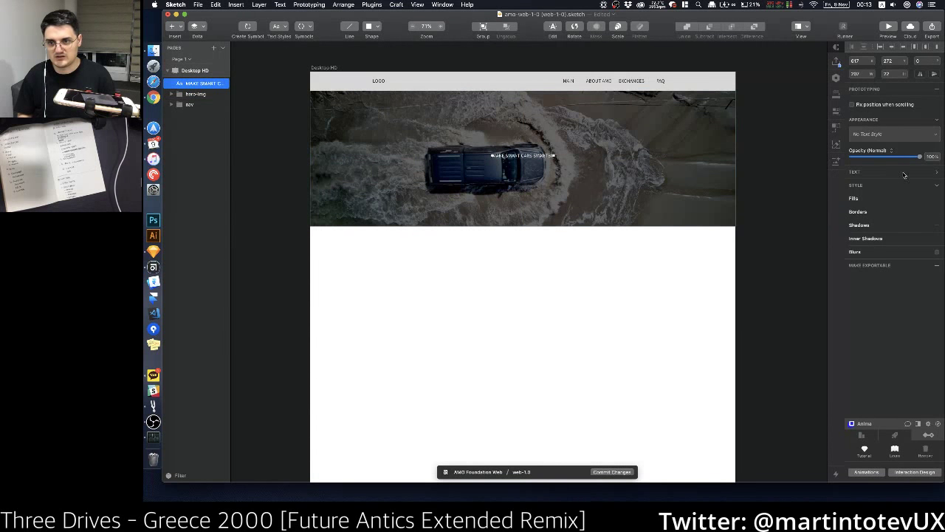
# Step: Enlarge the heading's font size to about 58 and recentre the heading on the hero photo
pyautogui.click(934, 173)
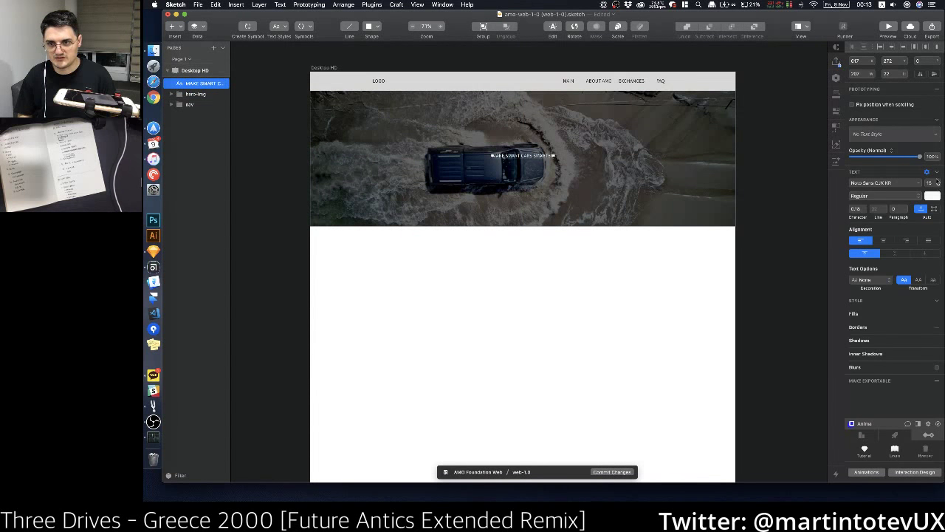
pyautogui.click(938, 182)
pyautogui.click(937, 181)
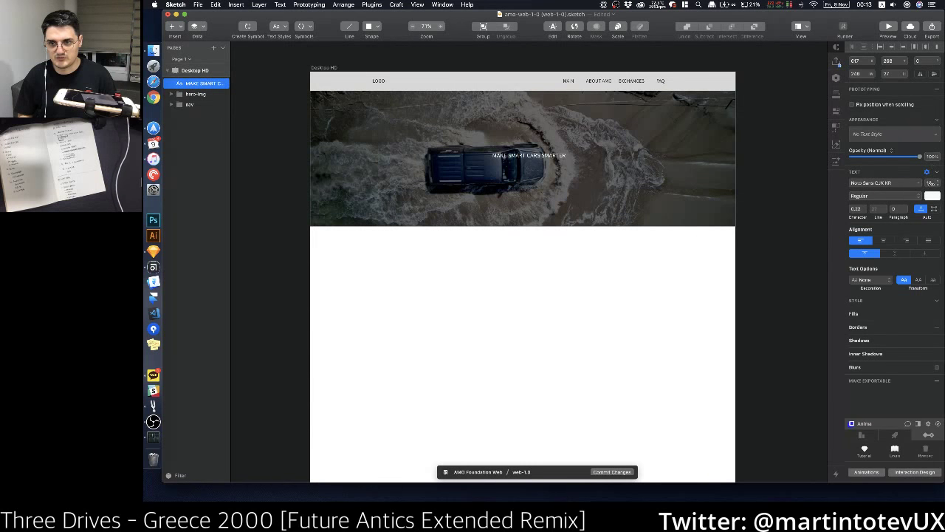
pyautogui.click(930, 183)
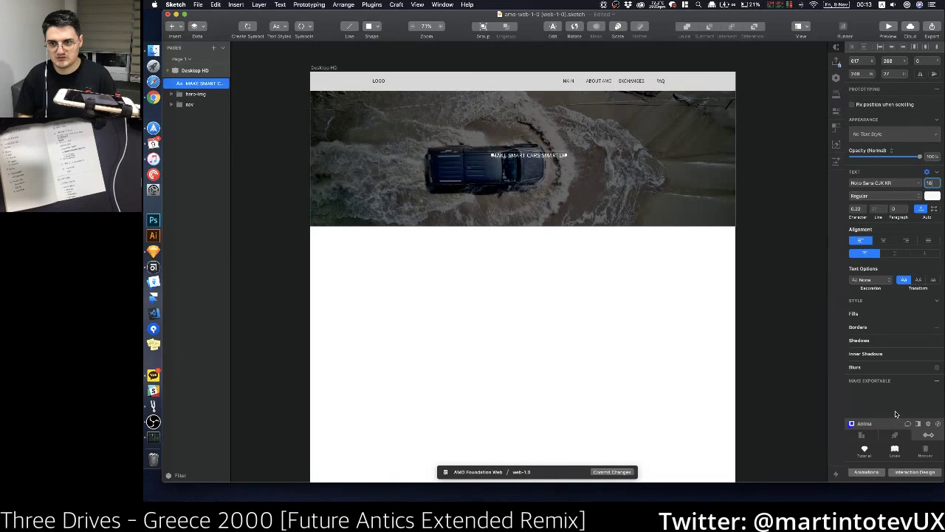
pyautogui.click(933, 183)
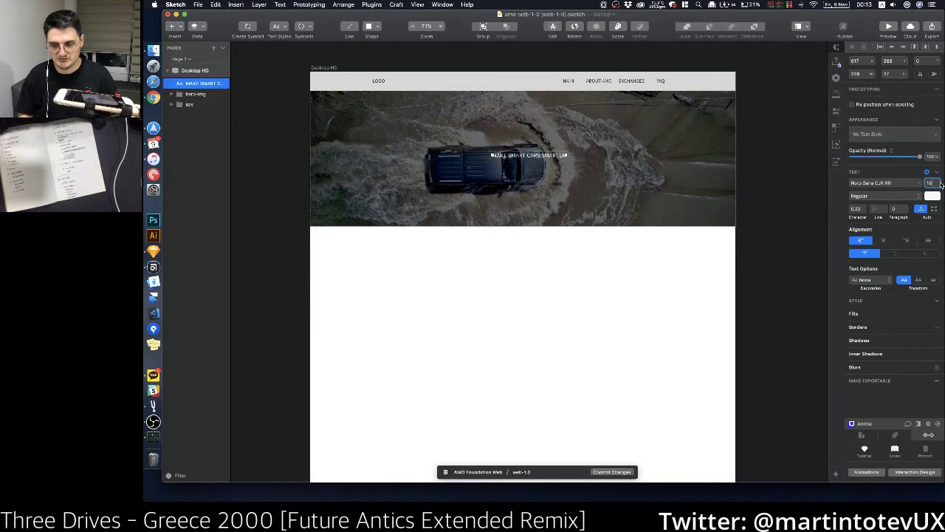
pyautogui.hotkey('shift', 'Up')
pyautogui.hotkey('shift', 'Up')
pyautogui.hotkey('shift', 'Up')
pyautogui.hotkey('shift', 'Up')
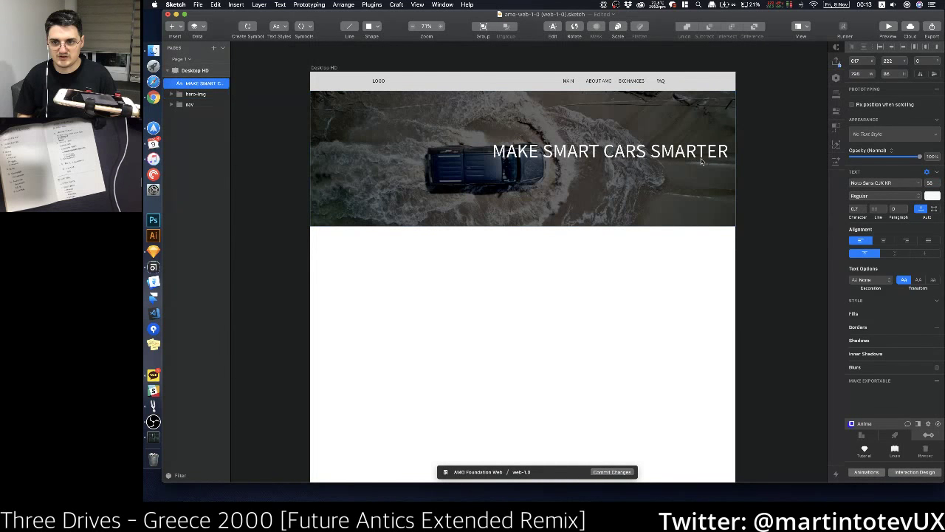
pyautogui.moveTo(700, 158); pyautogui.dragTo(590, 159)
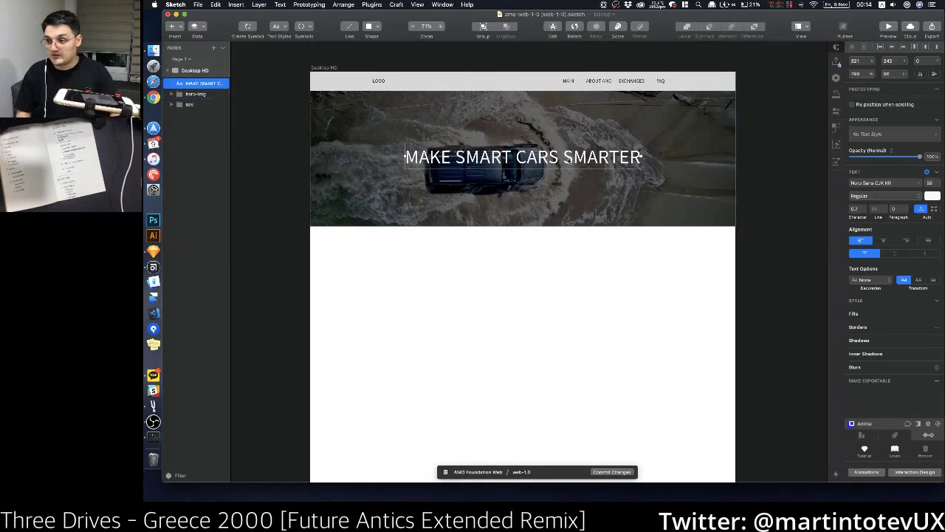
# Step: Place a second text layer just below the heading and set its font size to 27
pyautogui.press('t')
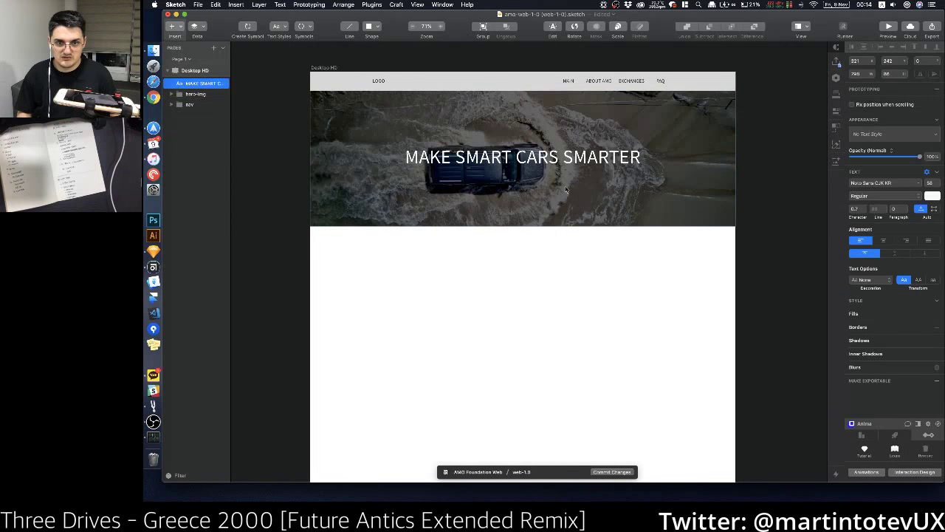
pyautogui.click(572, 186)
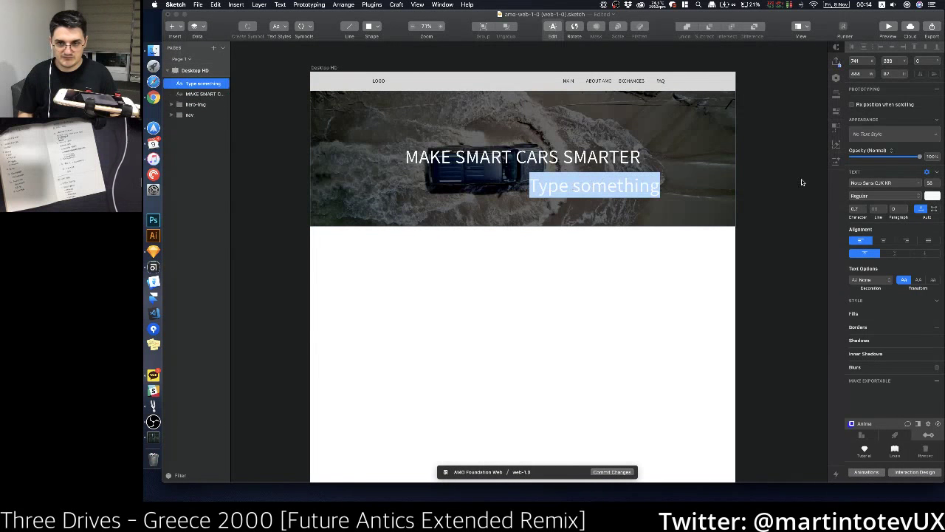
pyautogui.click(930, 183)
pyautogui.write('57.6')
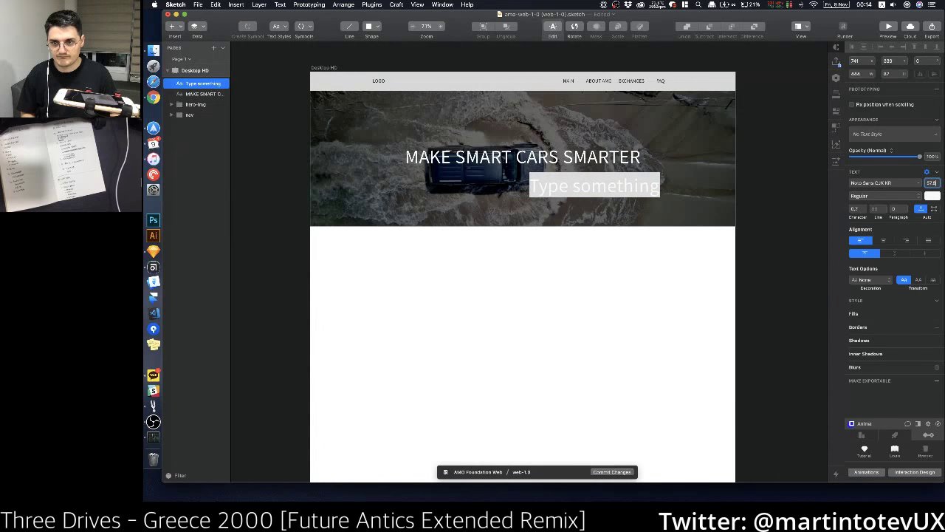
pyautogui.hotkey('shift', 'Down')
pyautogui.hotkey('shift', 'Down')
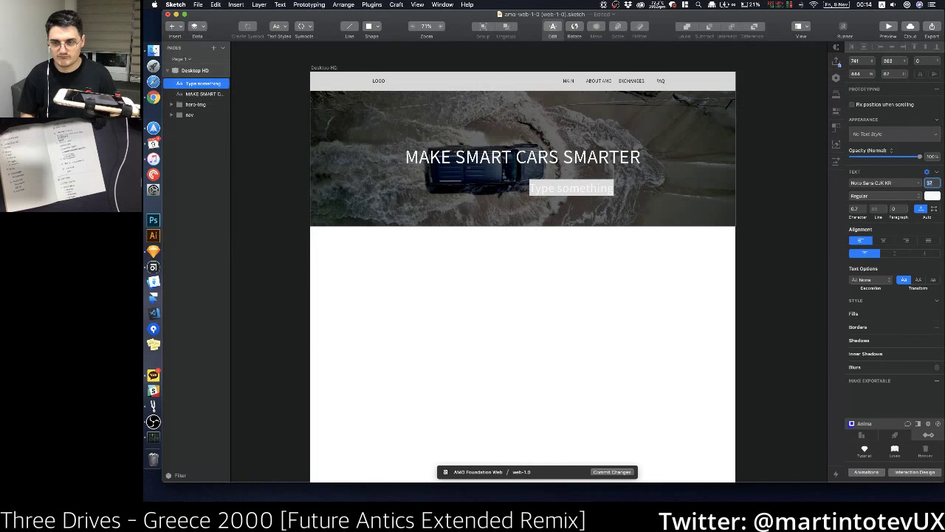
pyautogui.hotkey('shift', 'Down')
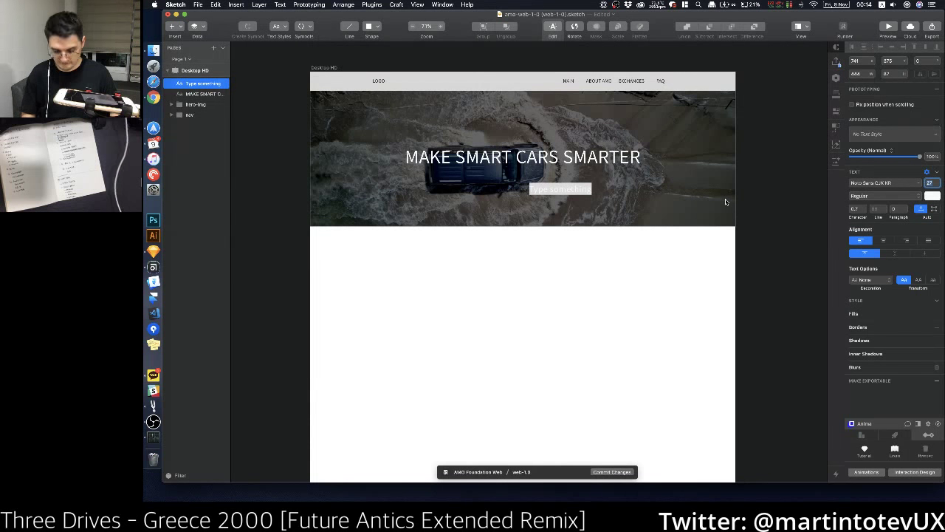
# Step: Replace the new text layer's placeholder with "Authentic Blockchain and Data Economy for Smart Cars"
pyautogui.write('Authe')
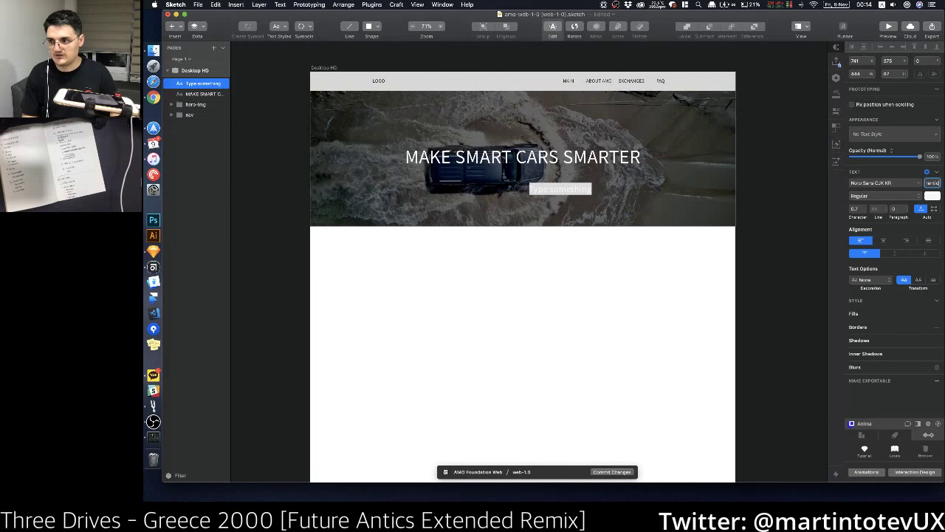
pyautogui.write('Bloc')
pyautogui.press('BackSpace')
pyautogui.press('BackSpace')
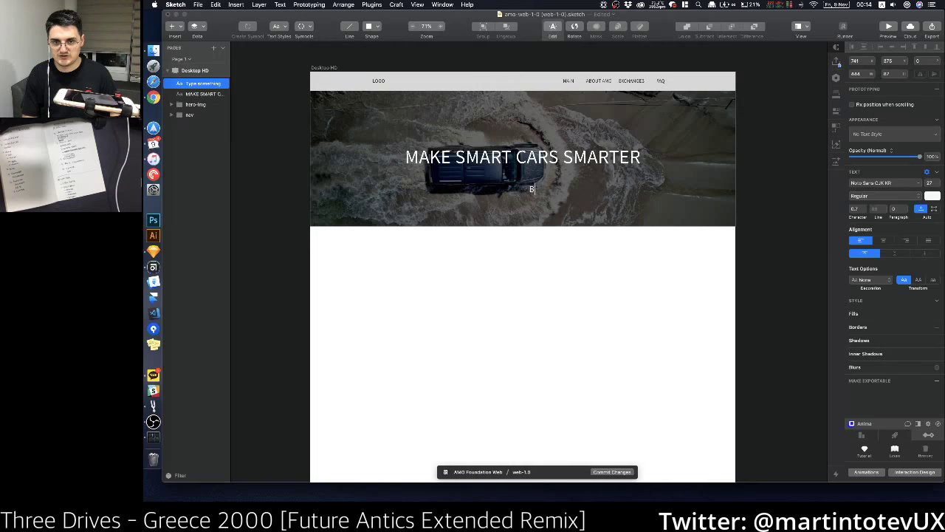
pyautogui.write('Authen')
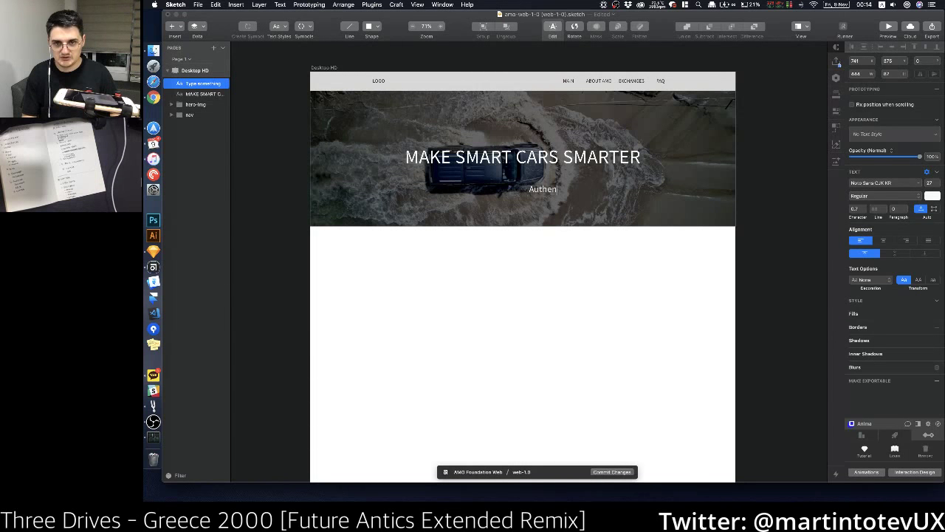
pyautogui.write('tic Bloc')
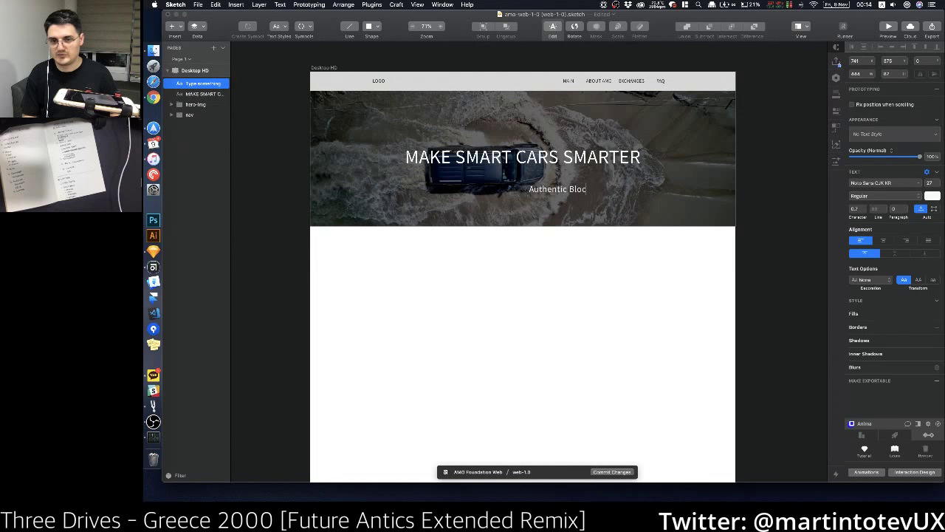
pyautogui.write('kc')
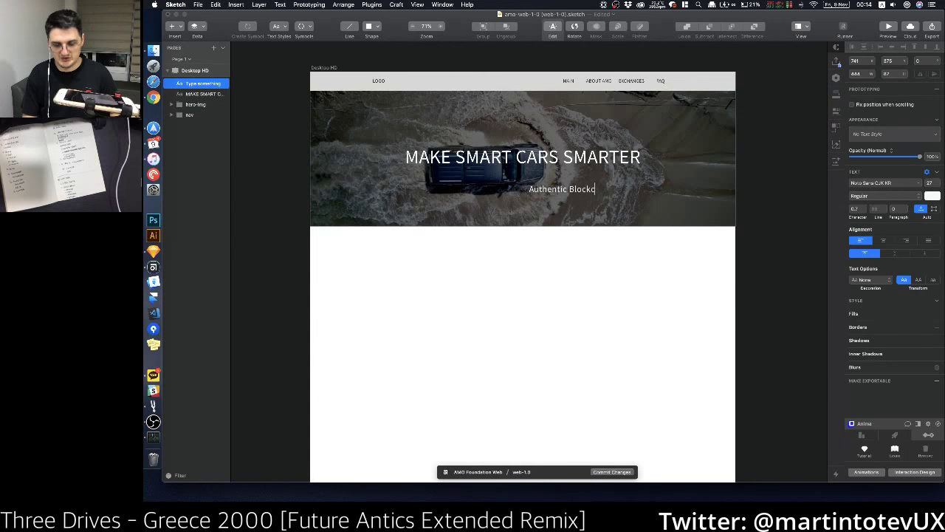
pyautogui.press('BackSpace')
pyautogui.press('BackSpace')
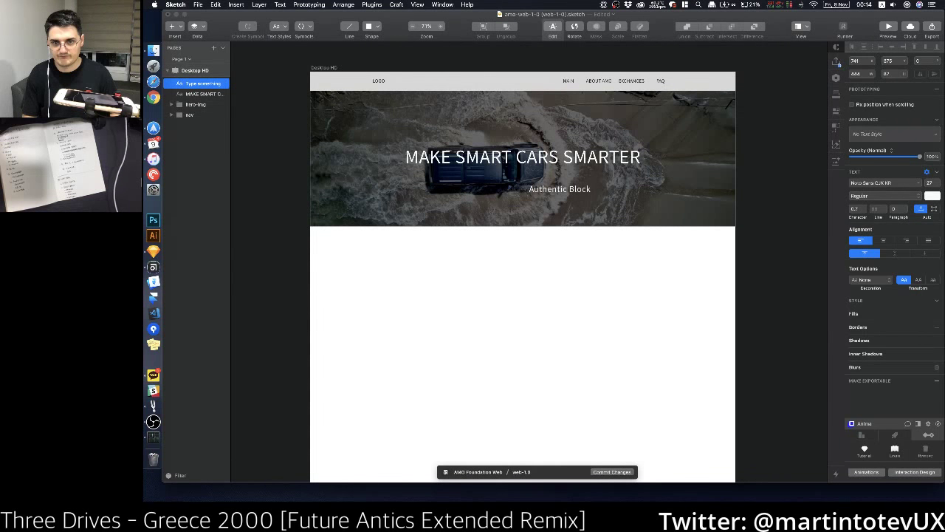
pyautogui.write('chain and')
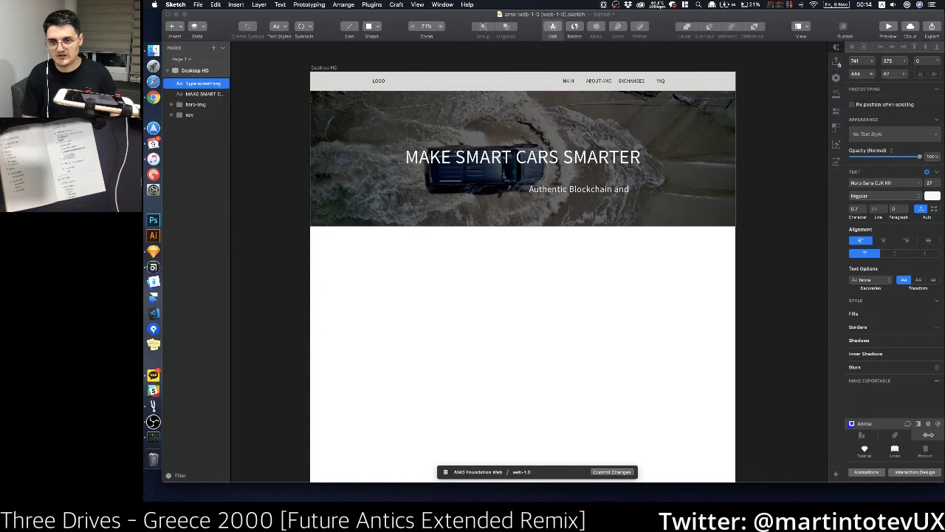
pyautogui.write(' Data Economy for S')
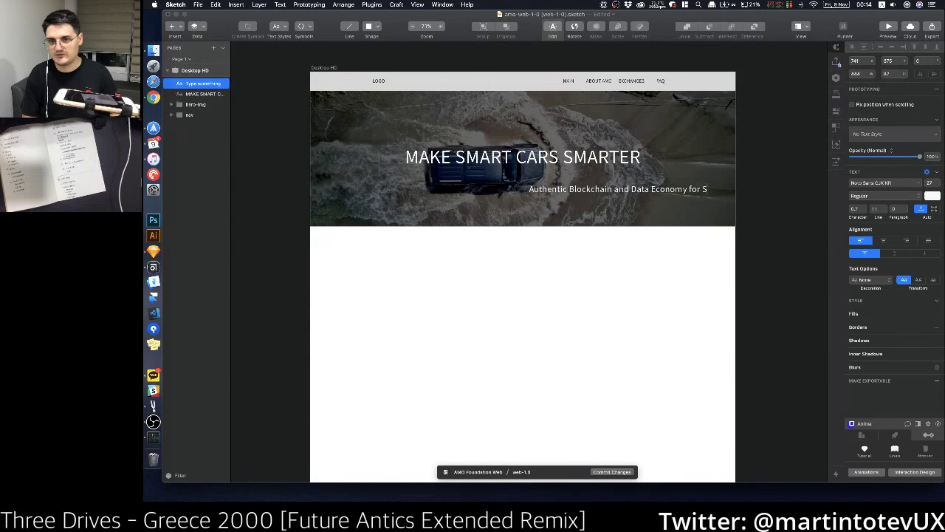
pyautogui.write('mart Cars')
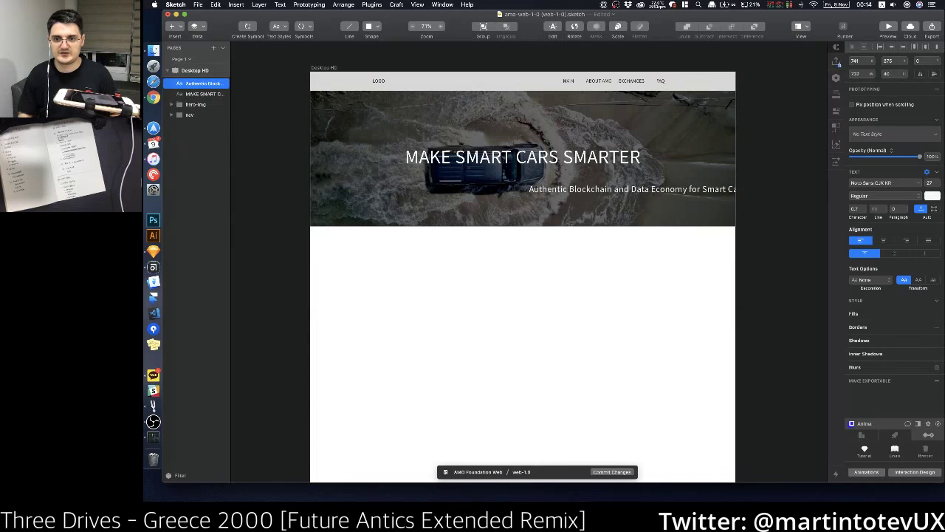
# Step: Move the "Authentic Blockchain and Data Economy for Smart Cars" tagline directly under the heading, centred horizontally on the hero photo
pyautogui.press('Escape')
pyautogui.moveTo(676, 191); pyautogui.dragTo(588, 180)
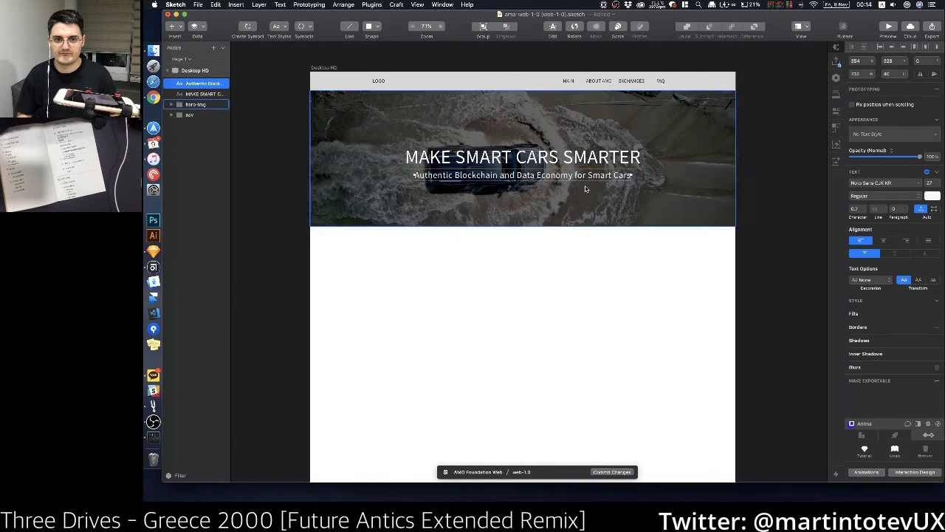
pyautogui.click(597, 295)
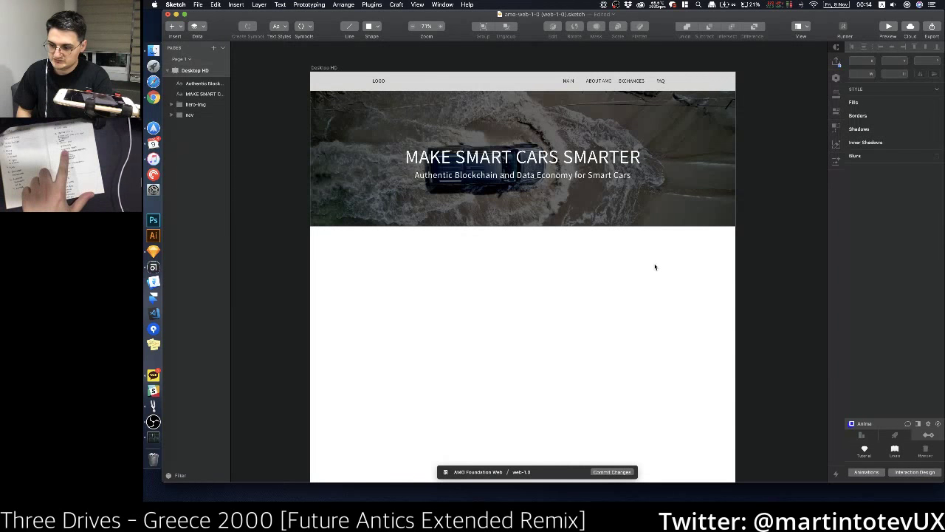
# Step: Place a text layer in the white area below the hero photo and paste the copied "Blockchain platform that connects cars" paragraph into it
pyautogui.click(156, 395)
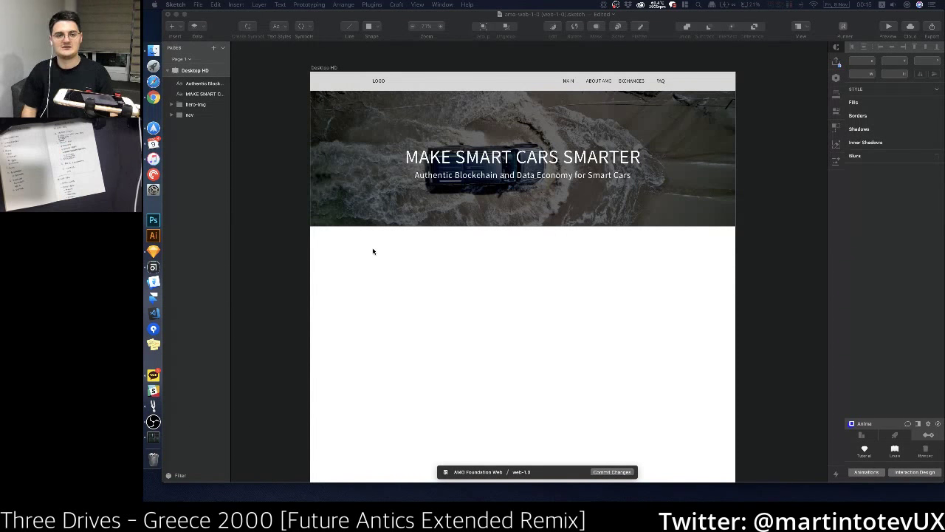
pyautogui.click(414, 247)
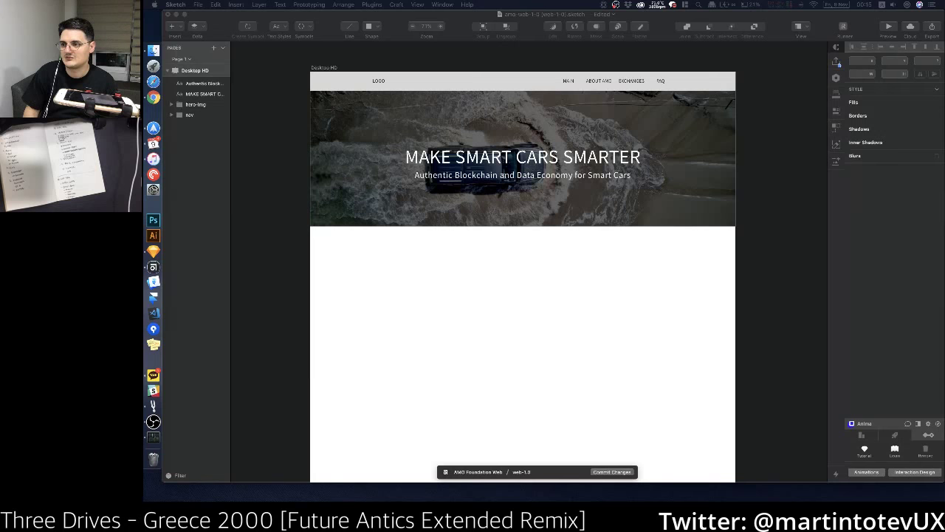
pyautogui.click(511, 244)
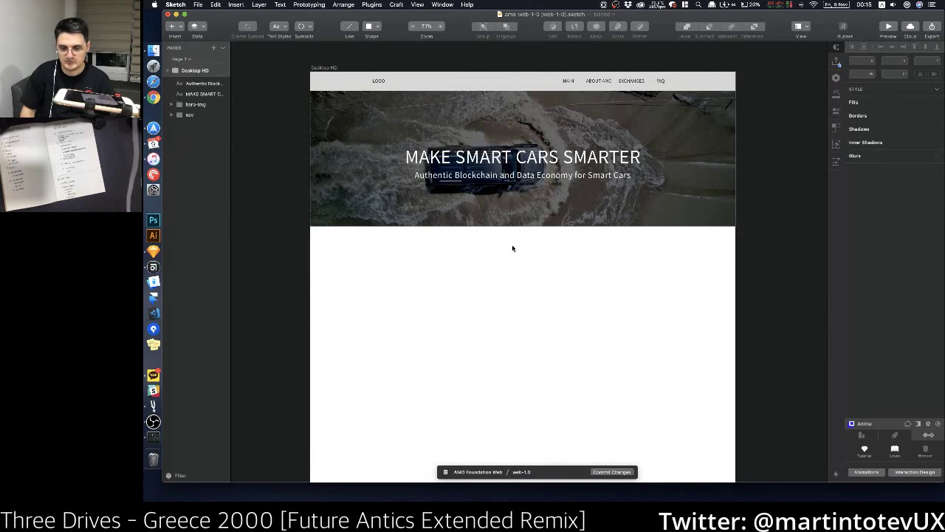
pyautogui.click(476, 261)
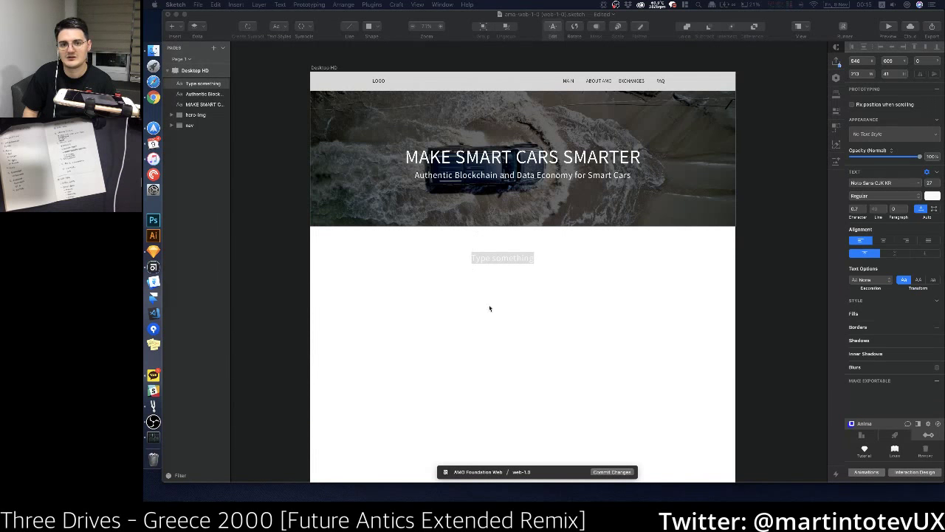
pyautogui.click(519, 258)
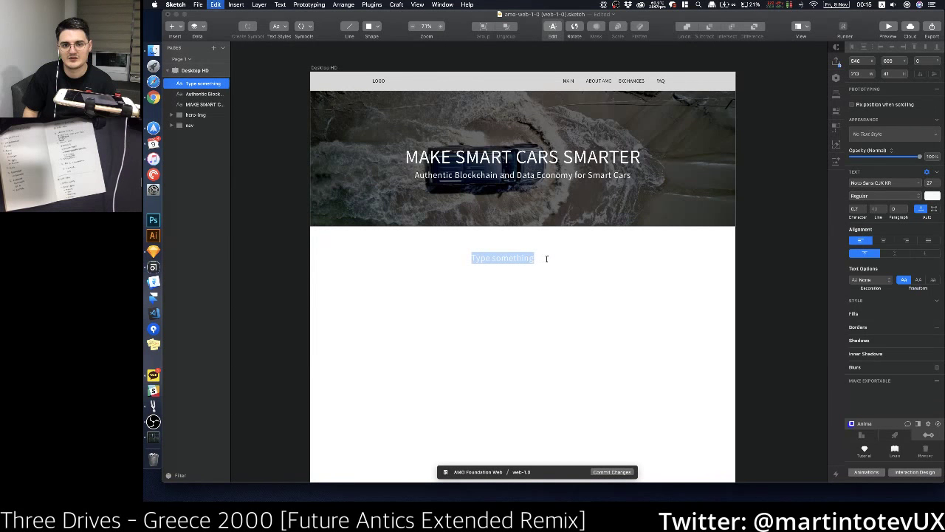
pyautogui.press('super+v')
pyautogui.moveTo(660, 259); pyautogui.dragTo(568, 249)
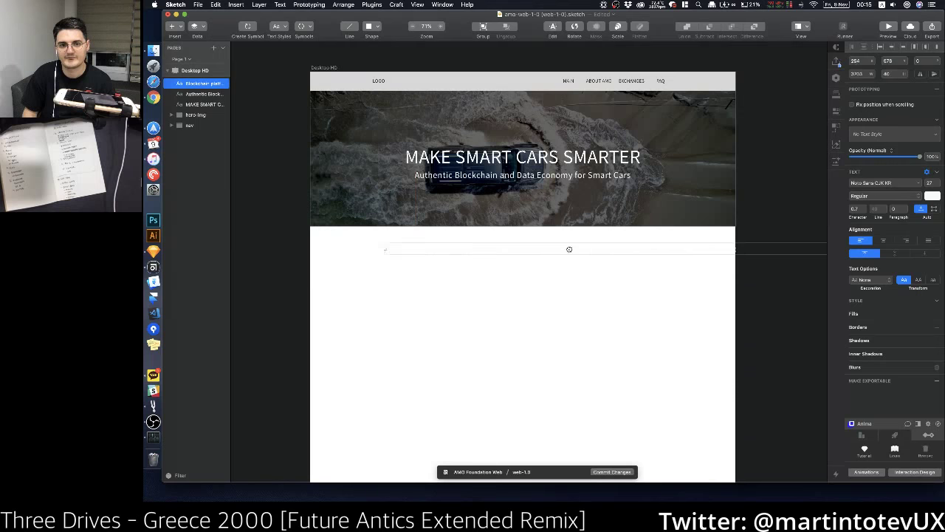
# Step: Give the pasted paragraph a fixed-size text box about 1090 px wide within the artboard and colour its text near-black
pyautogui.click(931, 210)
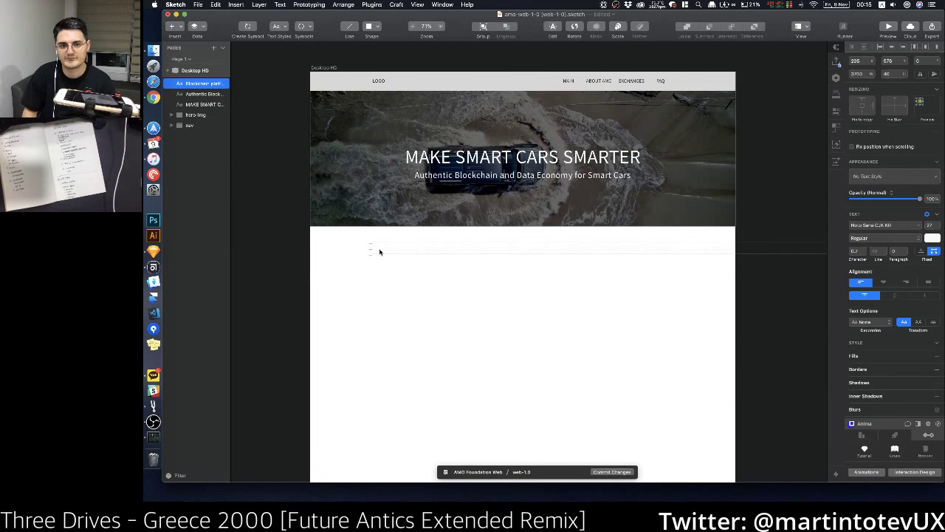
pyautogui.moveTo(370, 248); pyautogui.dragTo(346, 251)
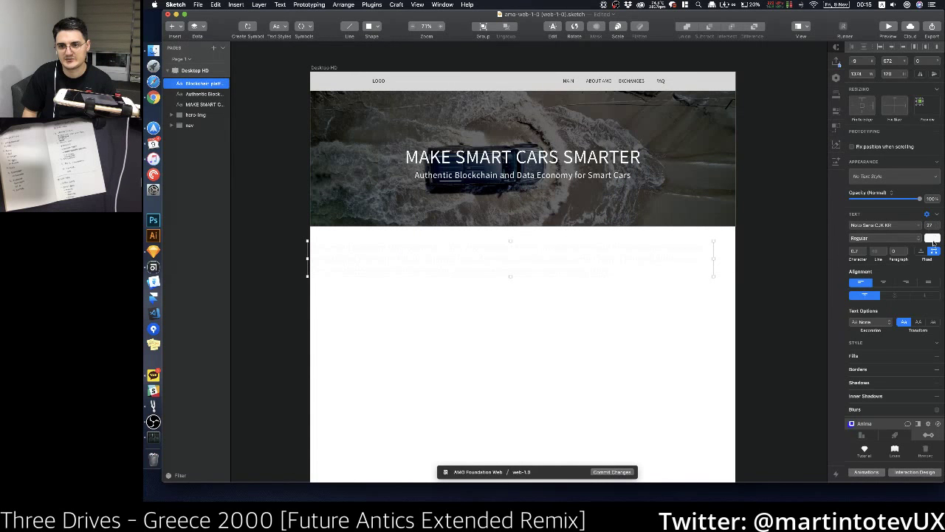
pyautogui.click(932, 239)
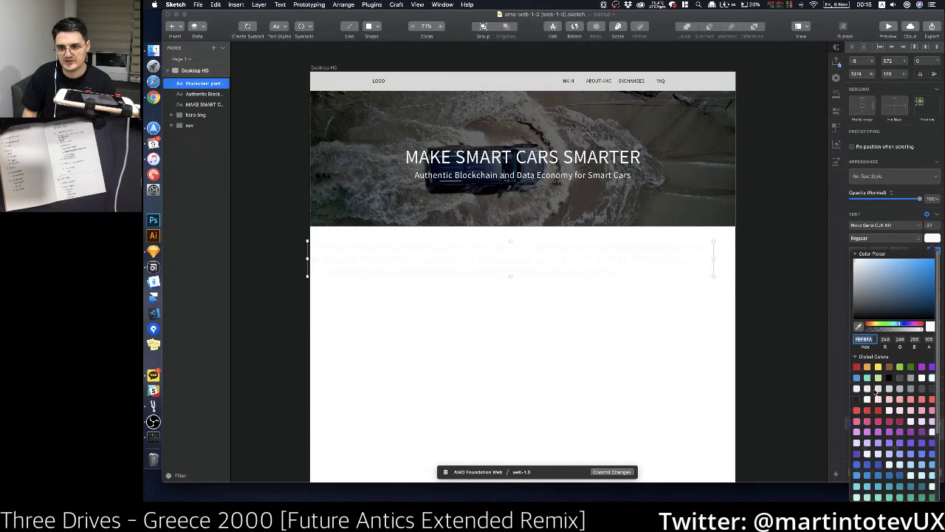
pyautogui.click(856, 399)
pyautogui.moveTo(494, 259)
pyautogui.mouseDown()
pyautogui.moveTo(521, 254)
pyautogui.moveTo(505, 254)
pyautogui.mouseUp()
pyautogui.moveTo(726, 256); pyautogui.dragTo(641, 257)
# Step: Set the paragraph's font size to 12, narrow its box to about 707 px, and centre it below the hero photo
pyautogui.click(927, 225)
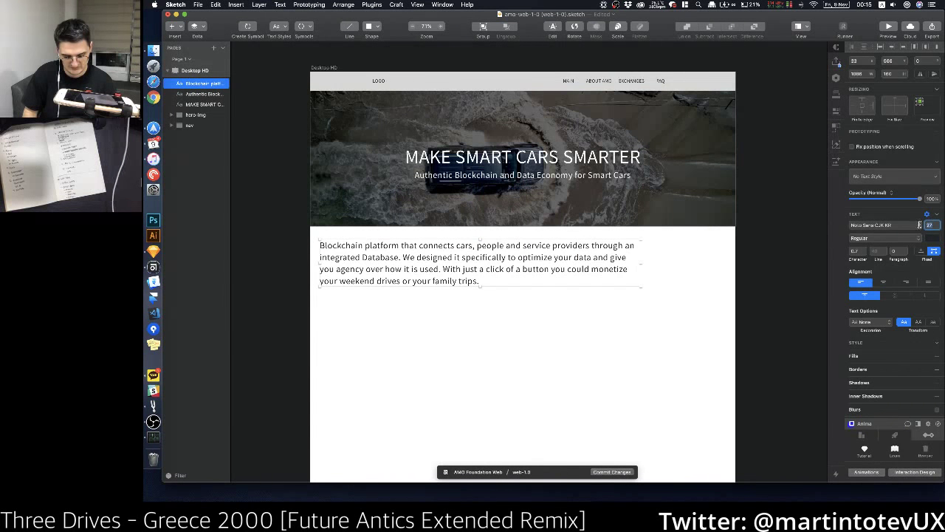
pyautogui.write('12')
pyautogui.press('Return')
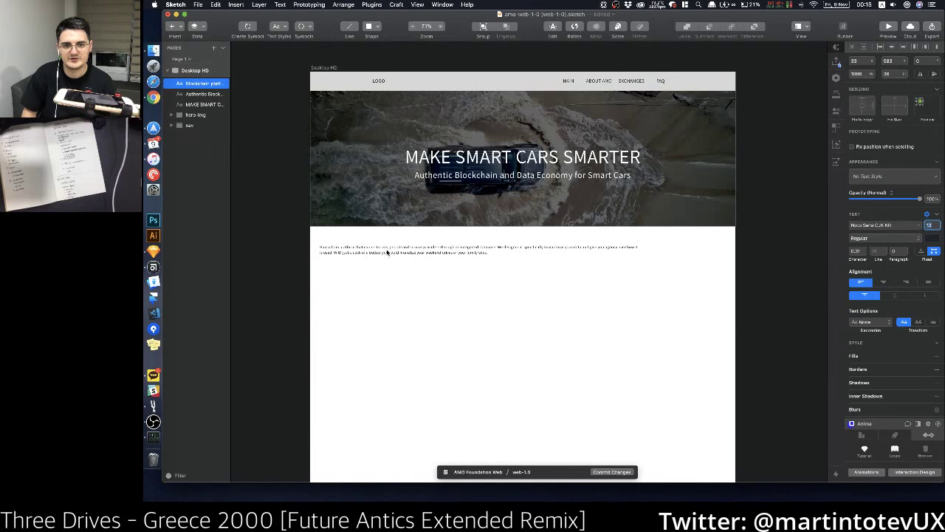
pyautogui.moveTo(386, 252); pyautogui.dragTo(427, 246)
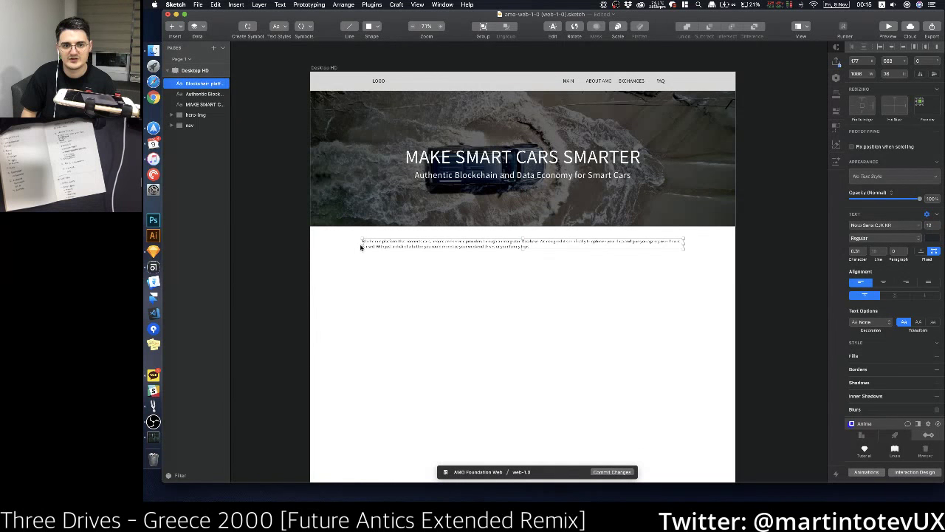
pyautogui.moveTo(362, 244); pyautogui.dragTo(470, 244)
pyautogui.moveTo(541, 246); pyautogui.dragTo(488, 249)
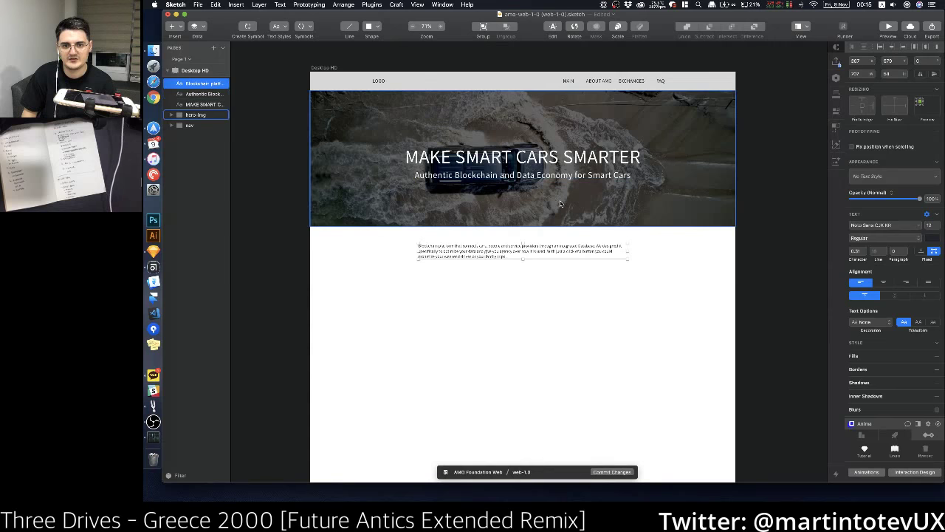
# Step: Reword the start of the paragraph to "AMO is a blockchain platform"
pyautogui.doubleClick(428, 252)
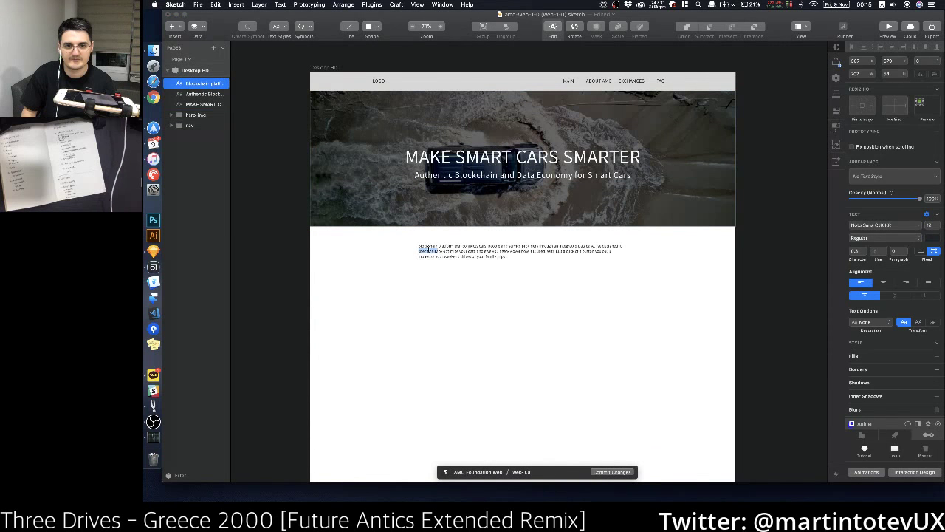
pyautogui.click(419, 246)
pyautogui.write('AMO ')
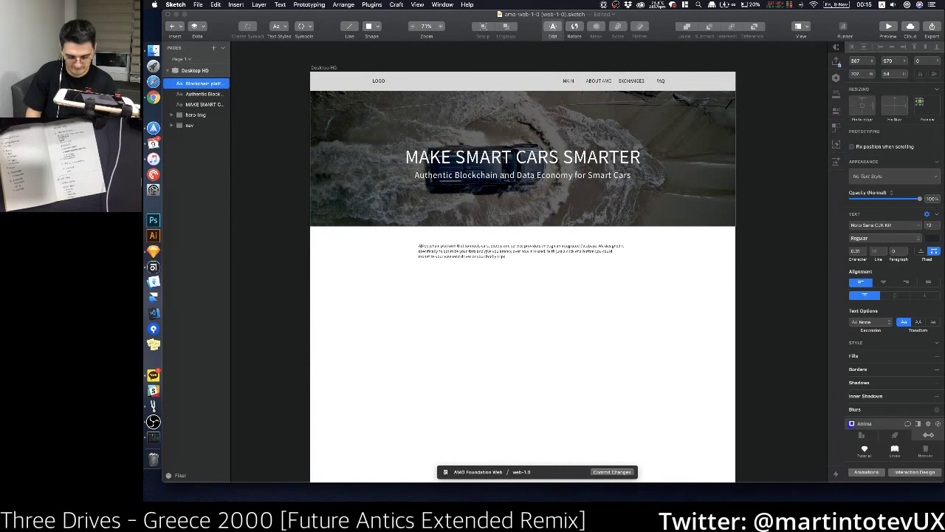
pyautogui.write('is a b')
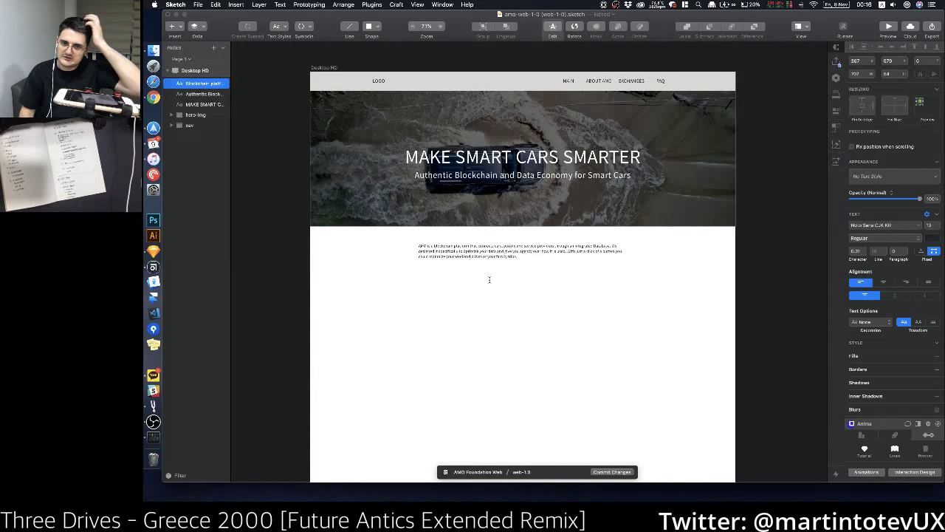
pyautogui.click(517, 281)
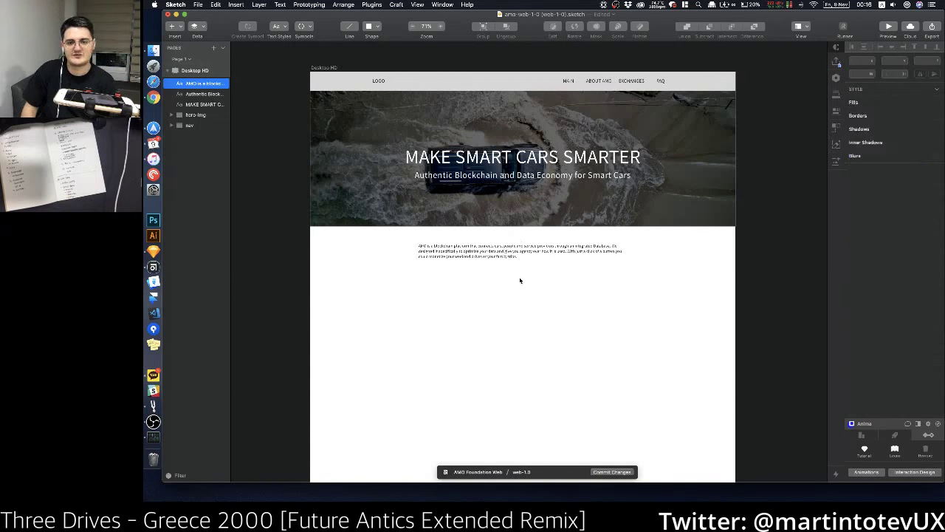
# Step: Duplicate the paragraph directly below itself and replace the copy's text with "The more you drive, the more you get!"
pyautogui.click(533, 252)
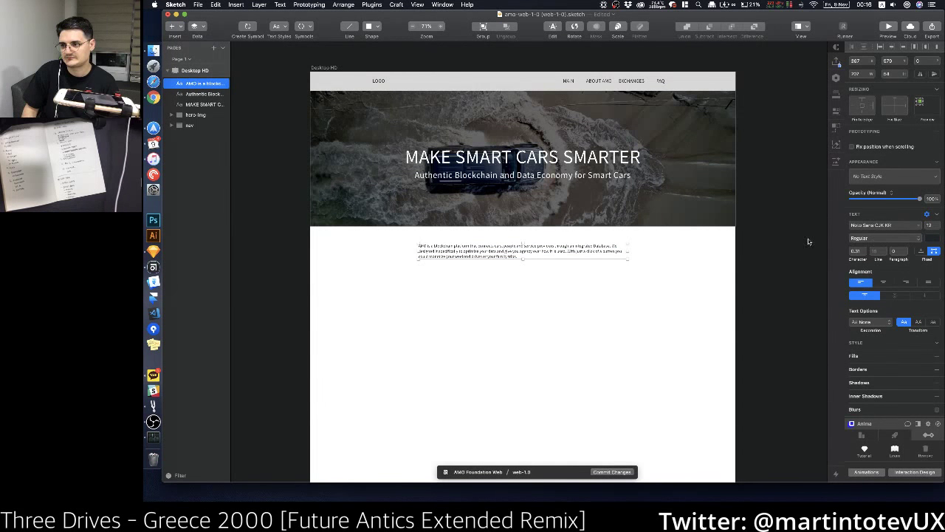
pyautogui.click(513, 273)
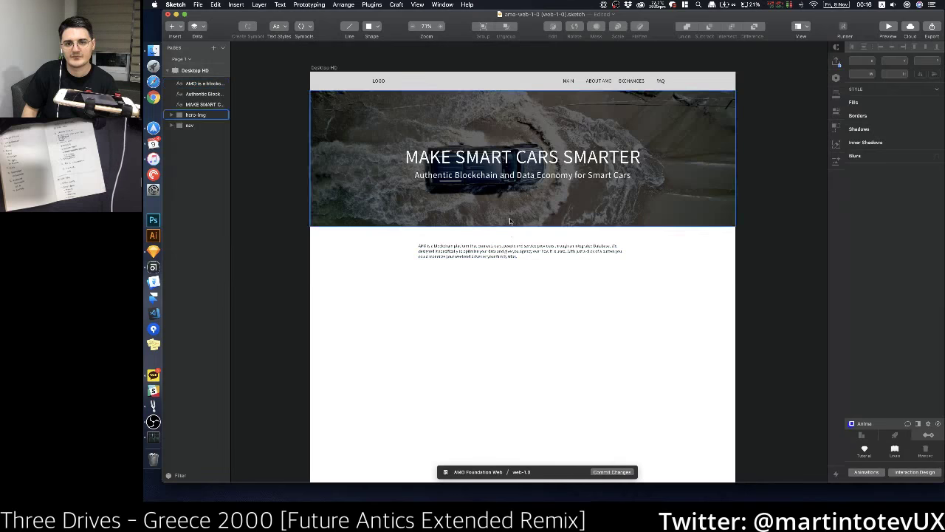
pyautogui.click(499, 254)
pyautogui.moveTo(499, 254); pyautogui.dragTo(502, 274)
pyautogui.doubleClick(502, 274)
pyautogui.press('super+a')
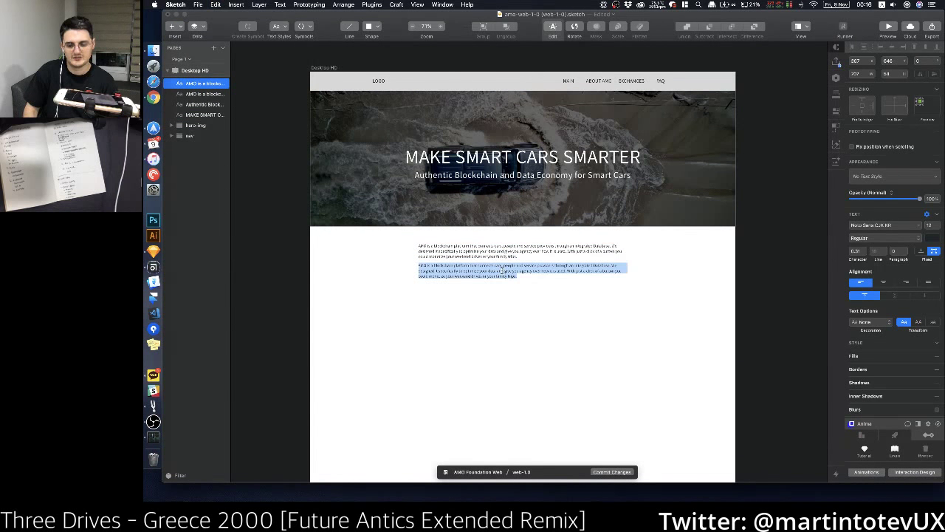
pyautogui.press('BackSpace')
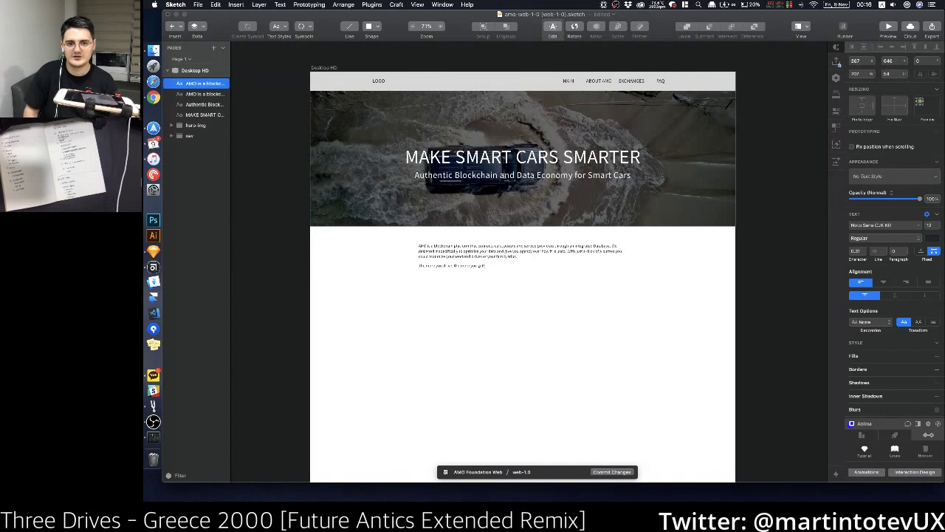
pyautogui.press('Escape')
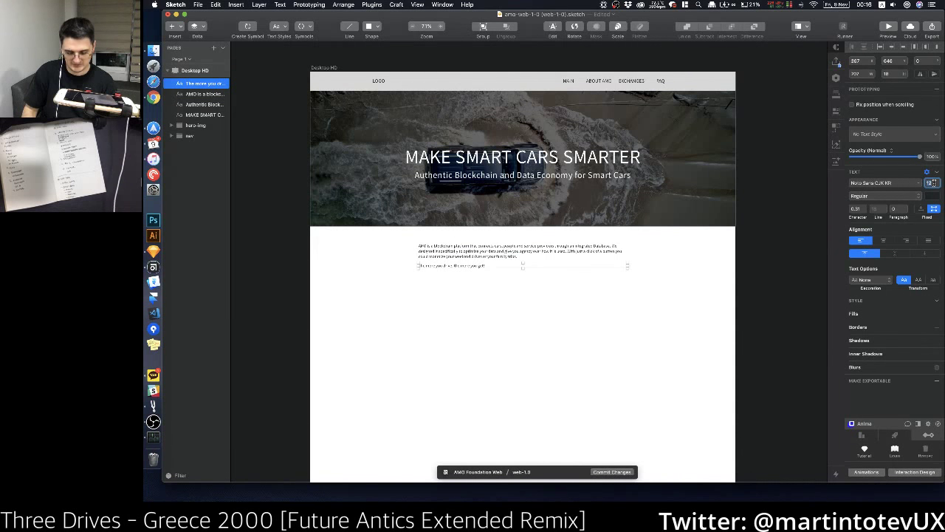
# Step: Set the "The more you drive, the more you get!" line to font size 18 with automatic width and centre it below the paragraph
pyautogui.press('Return')
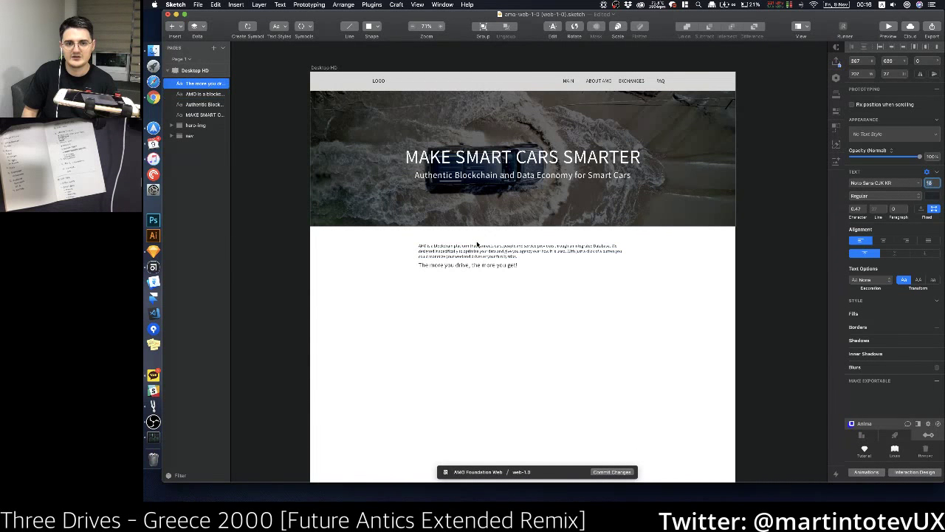
pyautogui.moveTo(479, 266); pyautogui.dragTo(608, 274)
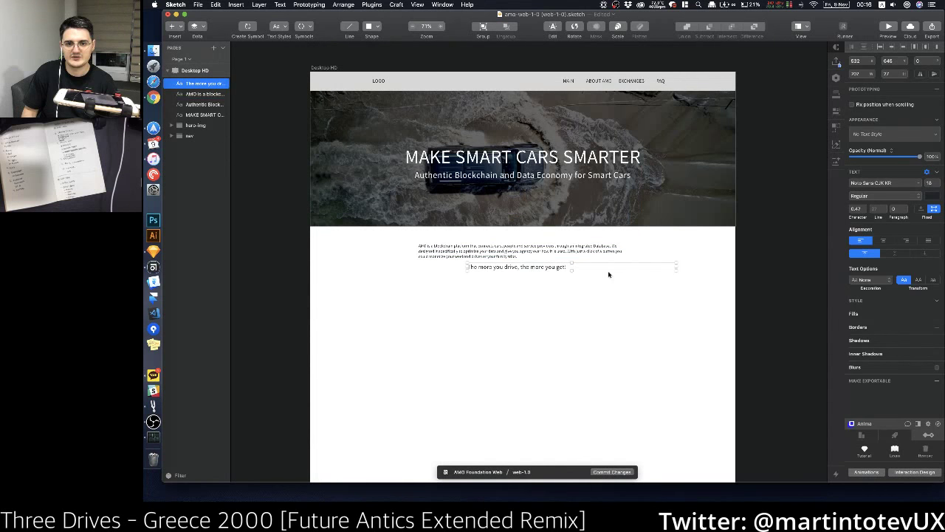
pyautogui.click(921, 209)
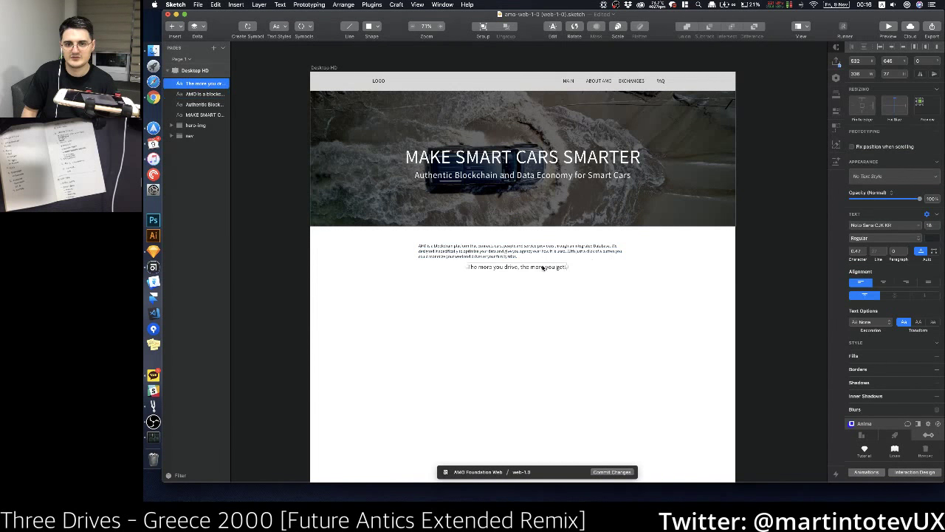
pyautogui.moveTo(544, 268); pyautogui.dragTo(548, 267)
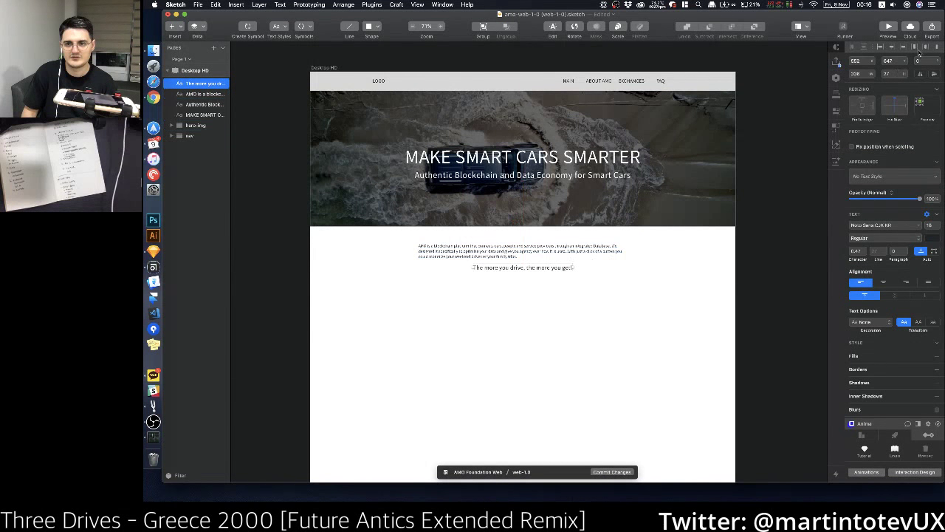
pyautogui.click(588, 290)
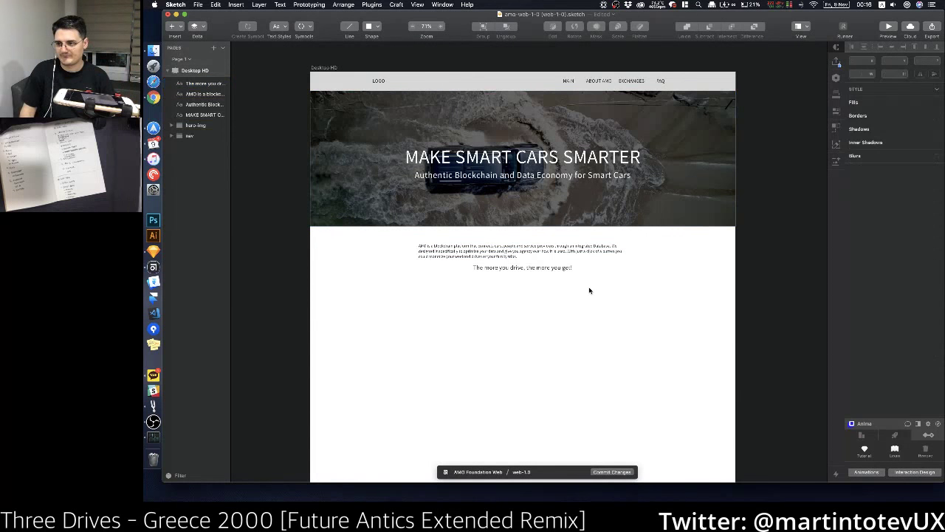
# Step: Duplicate the "The more you drive, the more you get!" line into a row of three evenly spaced copies further down the page
pyautogui.scroll(-1, 579, 295)
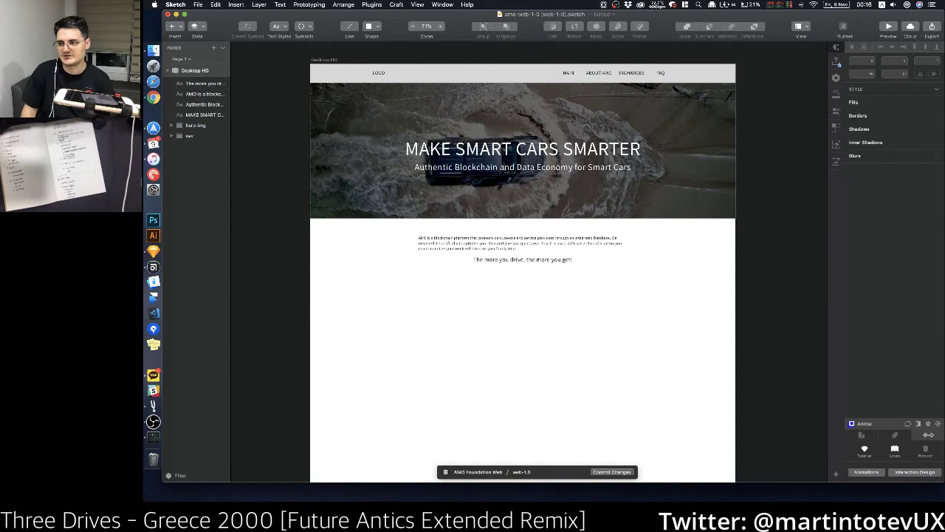
pyautogui.scroll(-1, 588, 303)
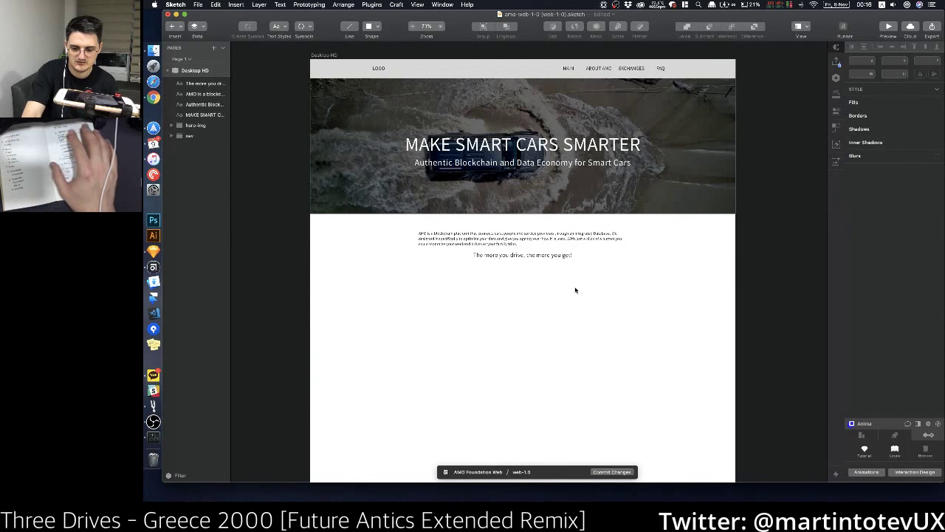
pyautogui.click(493, 256)
pyautogui.moveTo(493, 257); pyautogui.dragTo(626, 307)
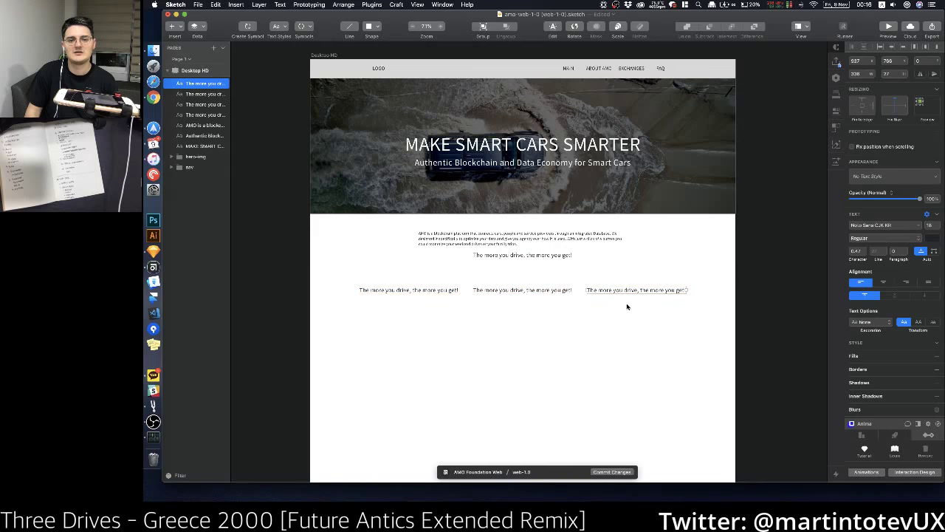
# Step: Replace the text of the row's left column with "60+ Technology Patents" and move it slightly toward the middle column
pyautogui.click(422, 291)
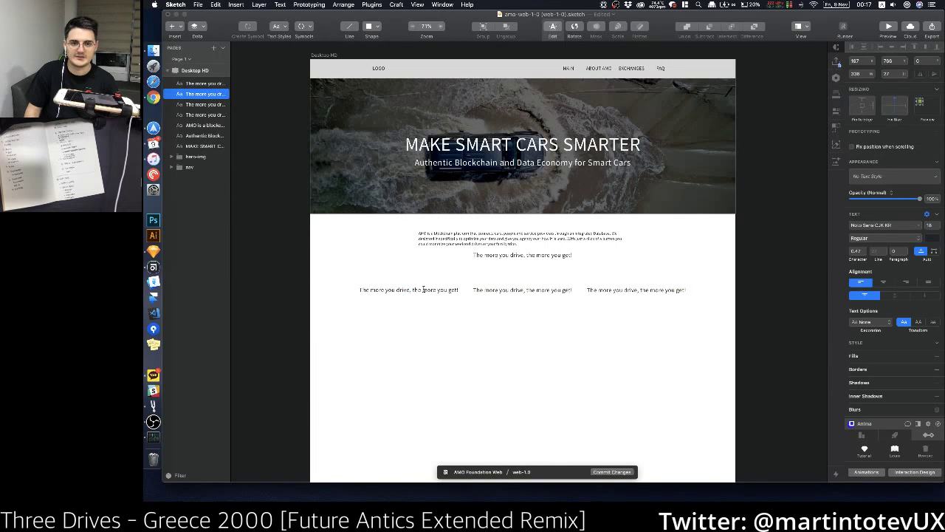
pyautogui.doubleClick(423, 289)
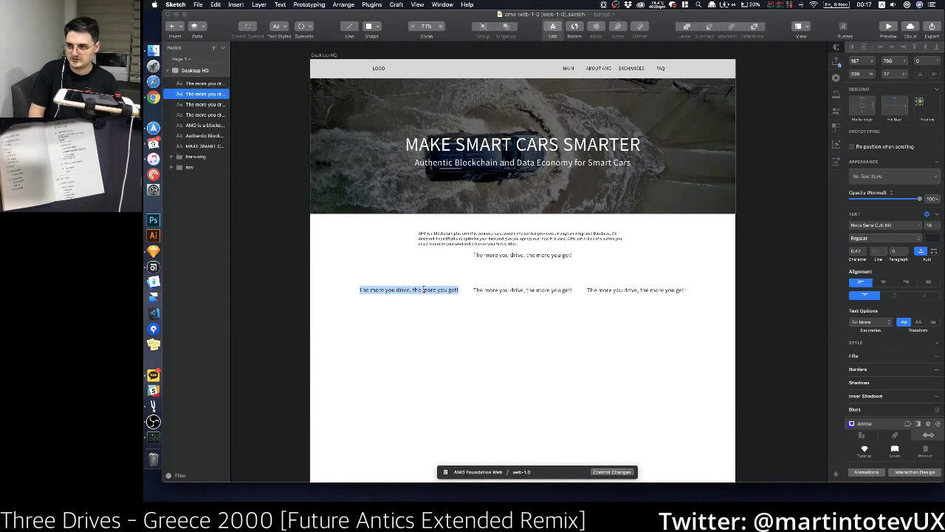
pyautogui.write('Tr')
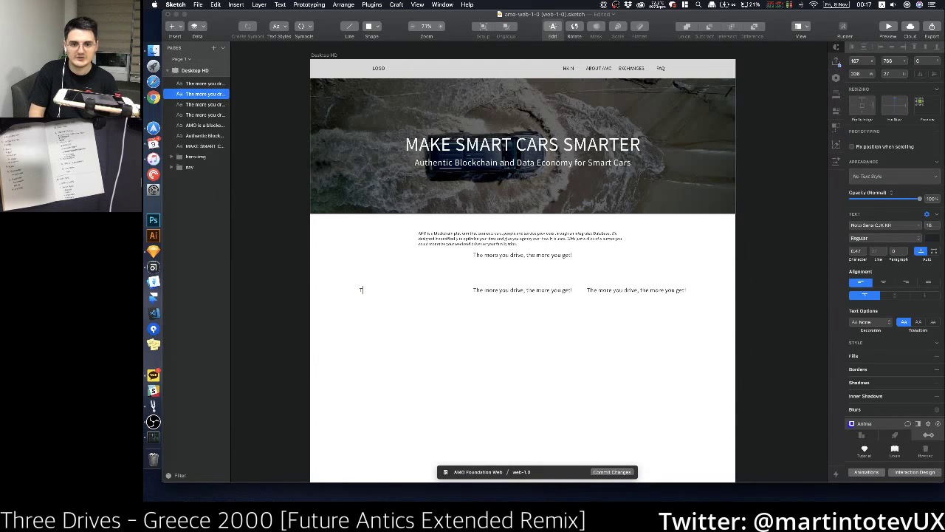
pyautogui.press('BackSpace')
pyautogui.press('BackSpace')
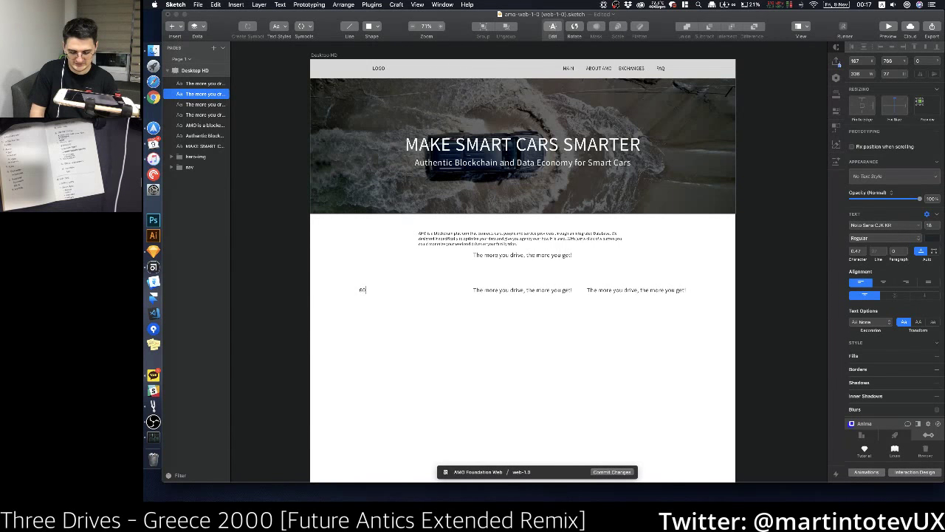
pyautogui.press('super+Tab')
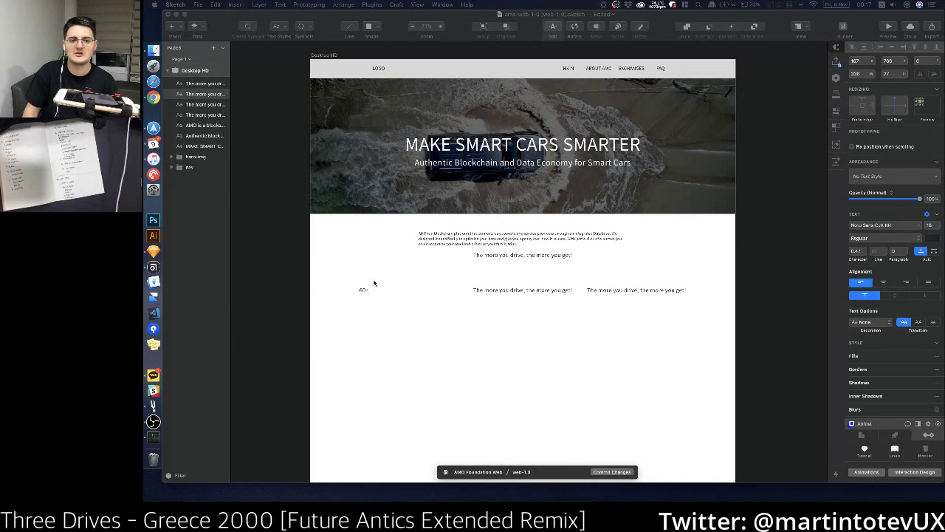
pyautogui.click(367, 291)
pyautogui.write('Technology Patents')
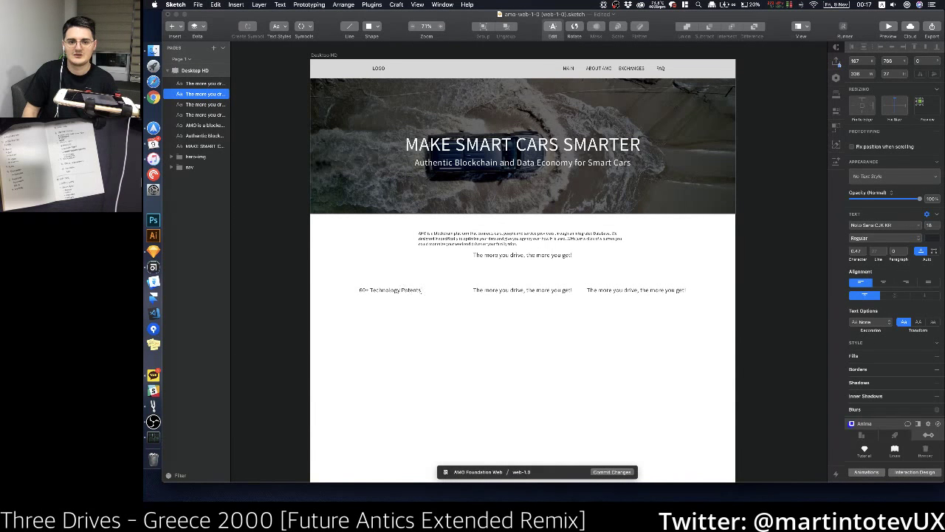
pyautogui.press('Escape')
pyautogui.moveTo(420, 291); pyautogui.dragTo(436, 291)
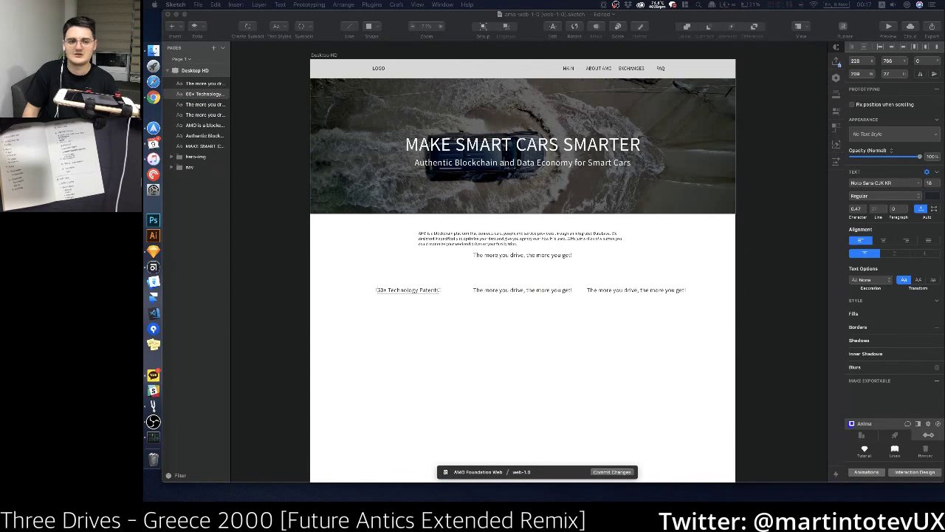
# Step: Replace the middle column's text in the row with "35+ Product Awards"
pyautogui.click(509, 290)
pyautogui.doubleClick(517, 290)
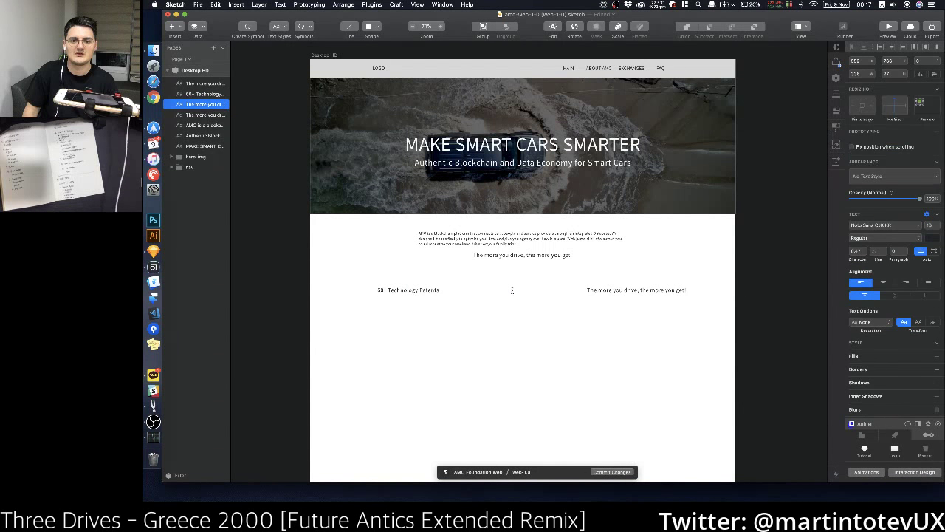
pyautogui.write('35+ Product Awards')
pyautogui.press('super+Tab')
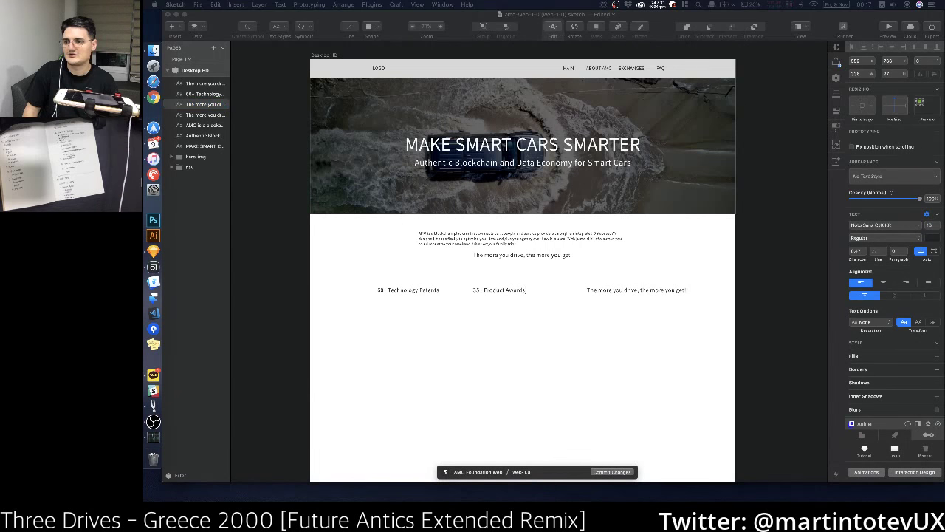
# Step: Replace the right column's text with "20+ Years of Security Experience" and move it slightly toward the middle column
pyautogui.click(615, 292)
pyautogui.click(617, 291)
pyautogui.doubleClick(620, 290)
pyautogui.write('20+ Years of Security Experience')
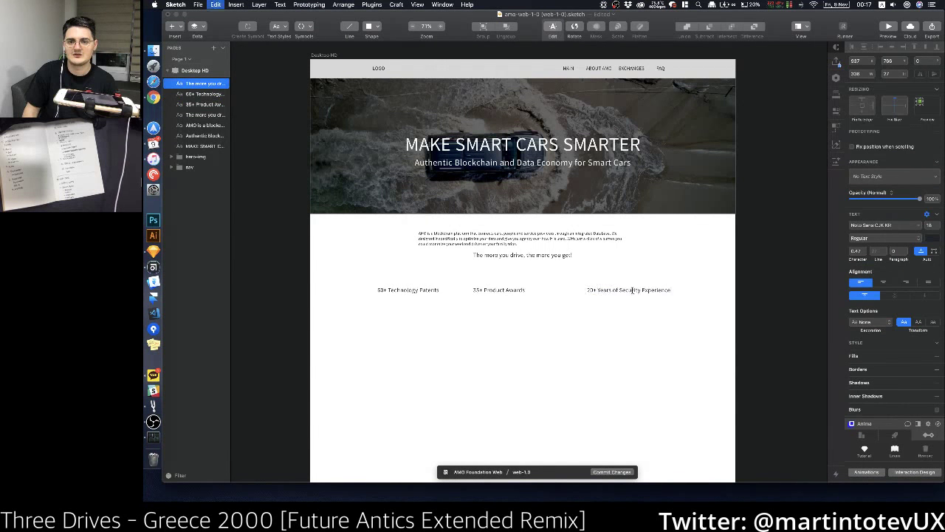
pyautogui.press('Escape')
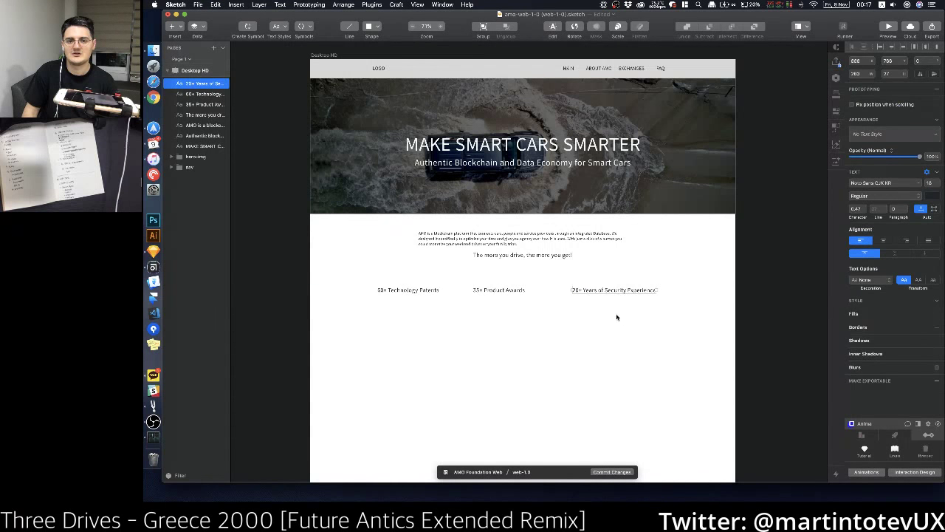
# Step: Distribute the three column texts horizontally so they are evenly spaced along the row
pyautogui.moveTo(525, 301); pyautogui.dragTo(413, 288)
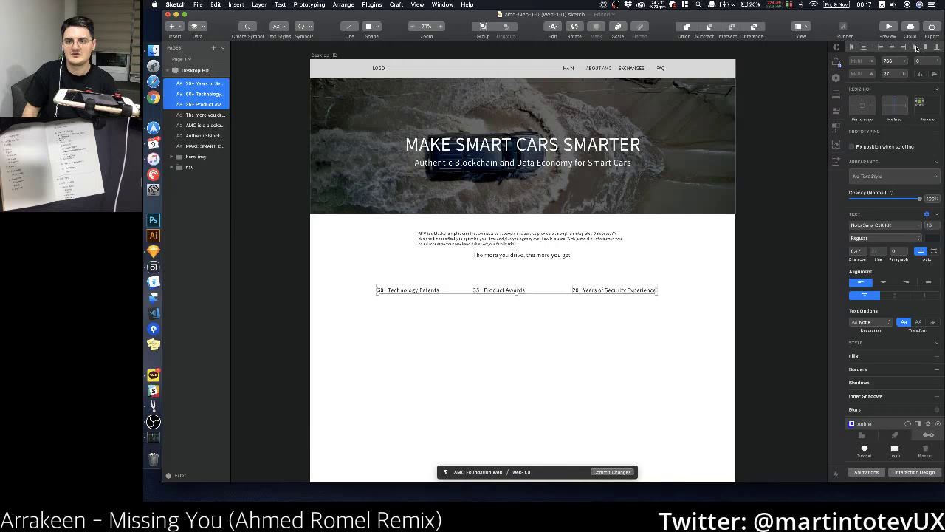
pyautogui.click(892, 48)
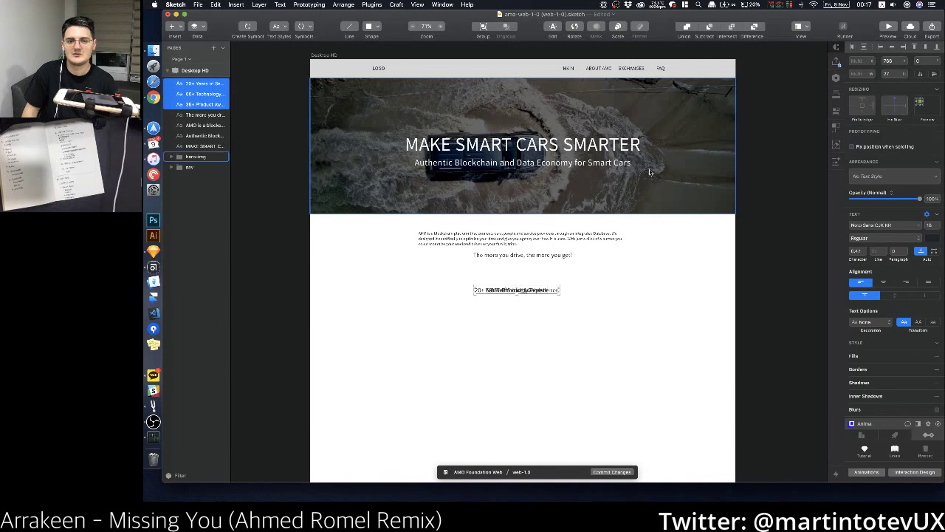
pyautogui.press('super+z')
pyautogui.click(850, 46)
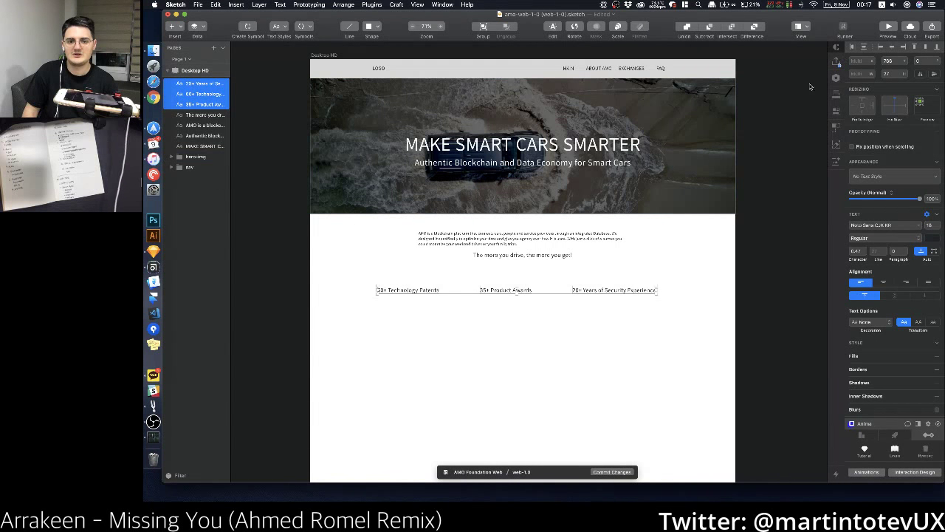
# Step: Group the three column texts under the name "exp" and centre the group horizontally on the artboard
pyautogui.moveTo(502, 291)
pyautogui.mouseDown()
pyautogui.moveTo(524, 290)
pyautogui.moveTo(514, 289)
pyautogui.mouseUp()
pyautogui.press('cmd+g')
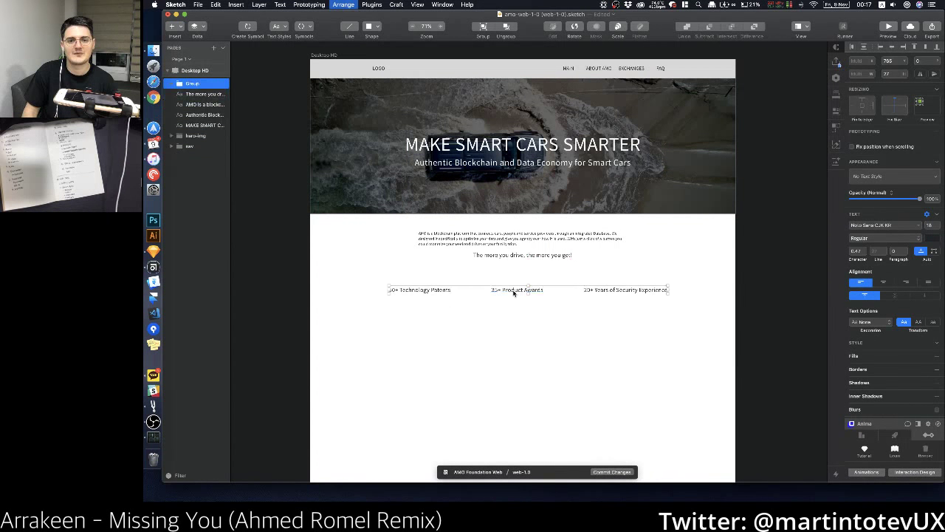
pyautogui.press('cmd+r')
pyautogui.write('st')
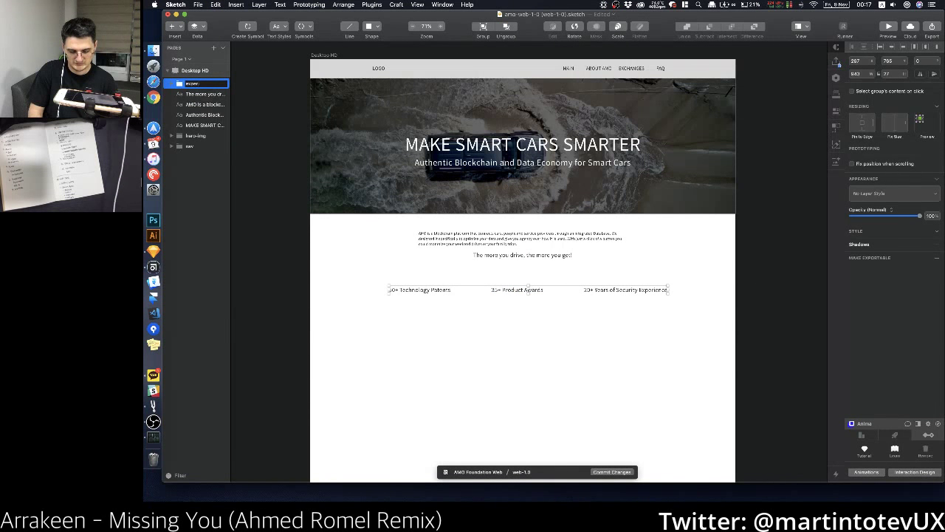
pyautogui.press('Return')
pyautogui.press('super+r')
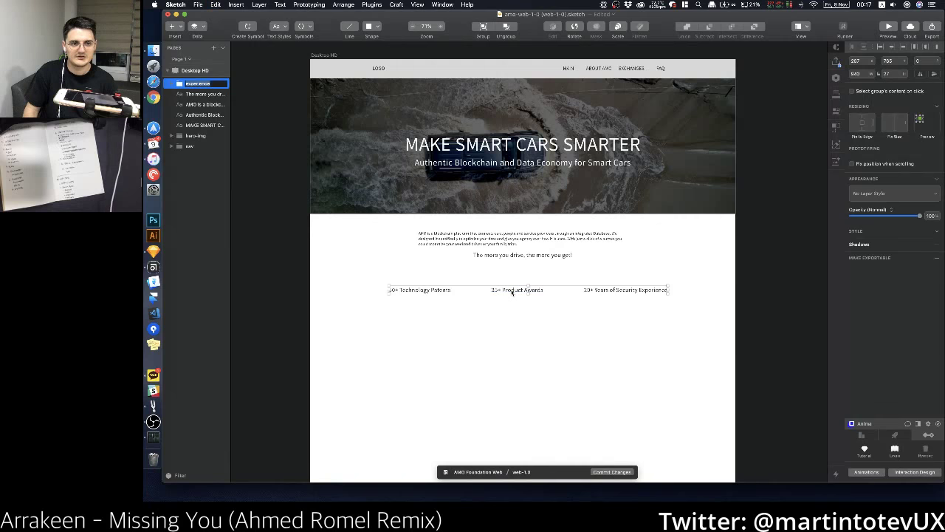
pyautogui.write('eco')
pyautogui.press('Return')
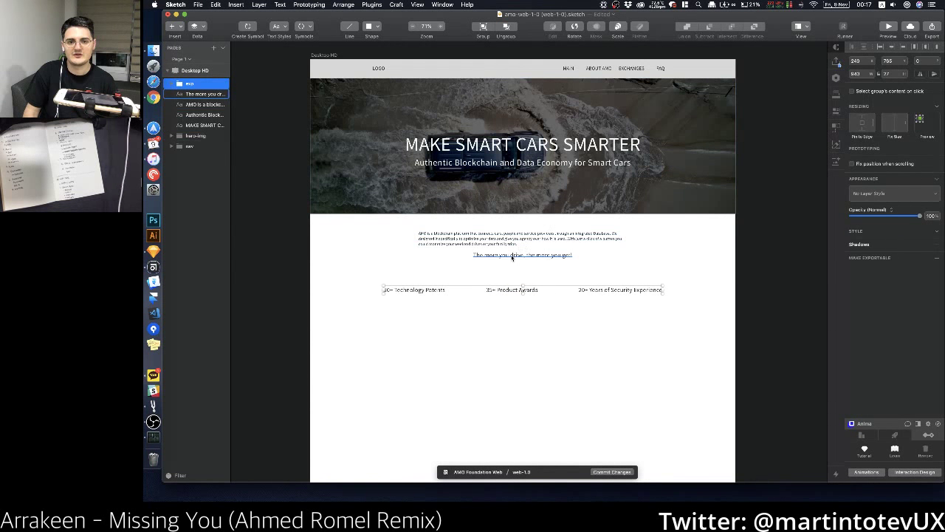
# Step: Group the hero image, heading, tagline, paragraph and "The more you drive, the more you get!" line under the name "intro"
pyautogui.click(507, 153)
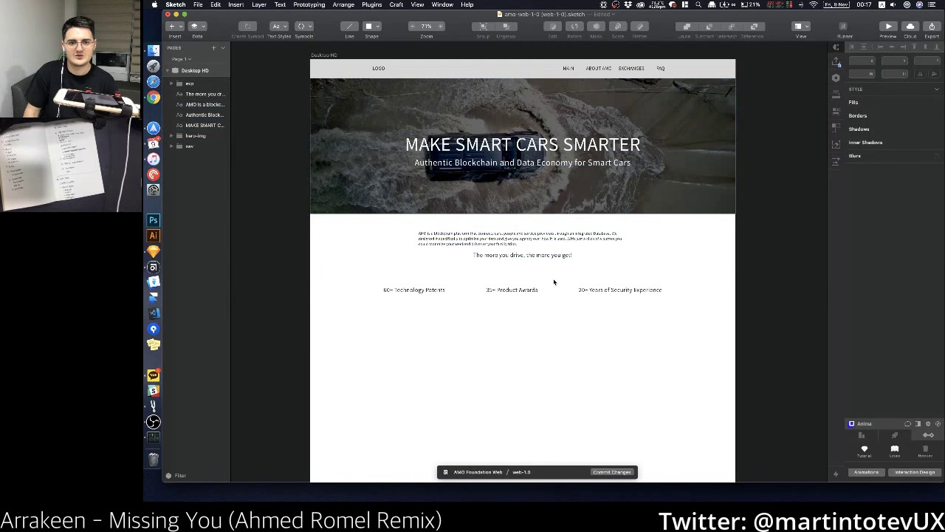
pyautogui.moveTo(555, 274); pyautogui.dragTo(452, 109)
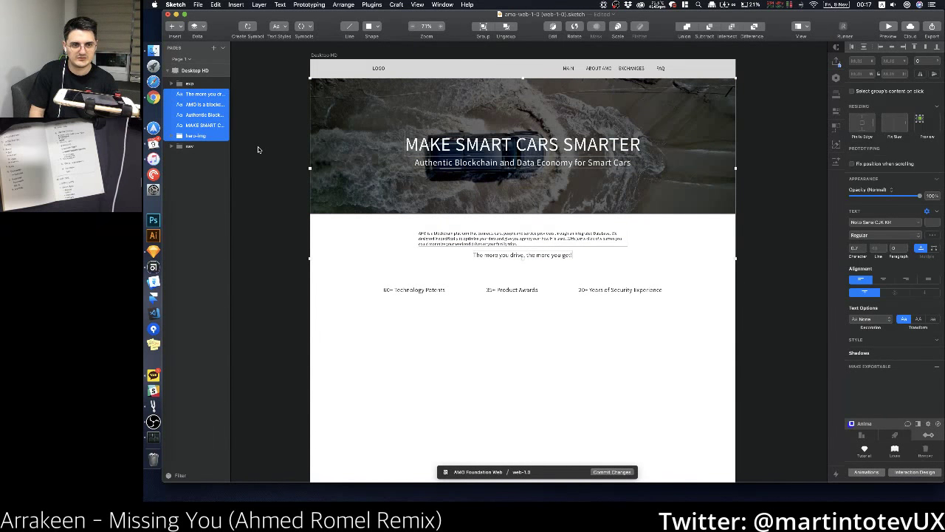
pyautogui.press('super+g')
pyautogui.press('super+r')
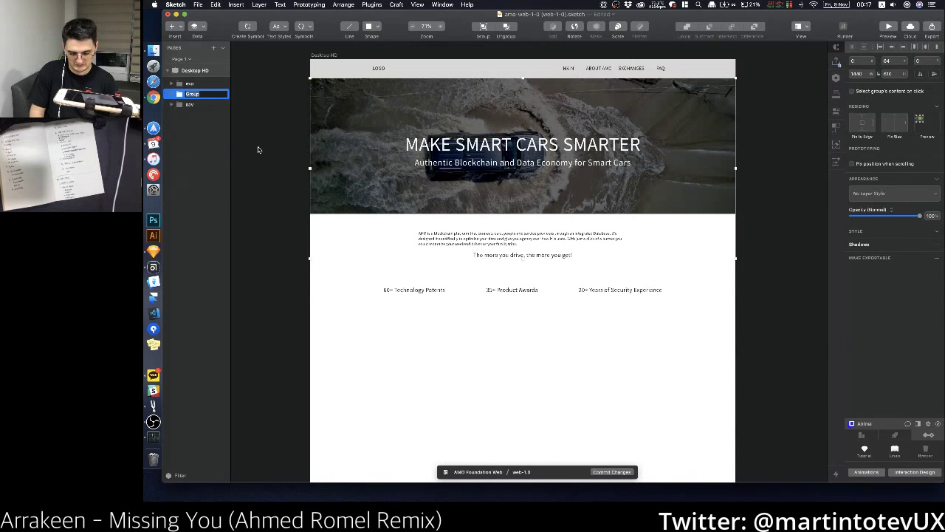
pyautogui.write('Intro')
pyautogui.press('Return')
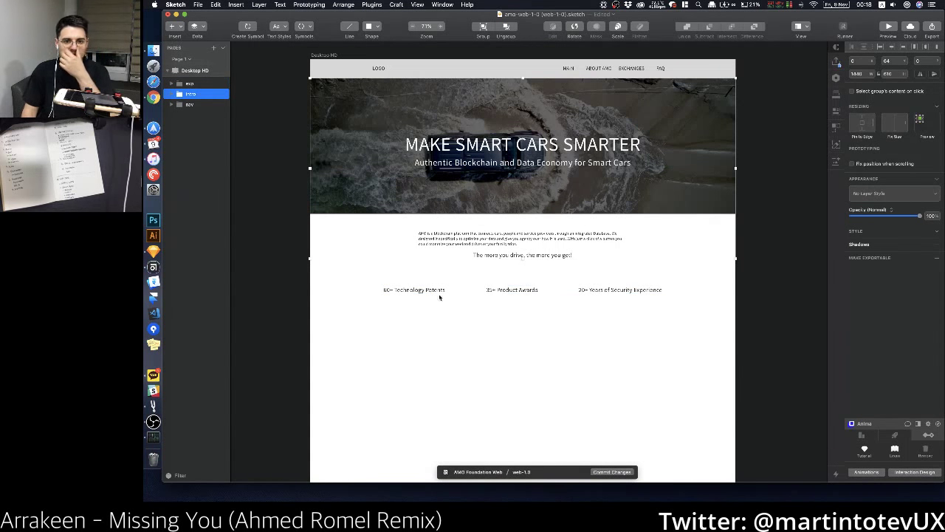
pyautogui.click(502, 294)
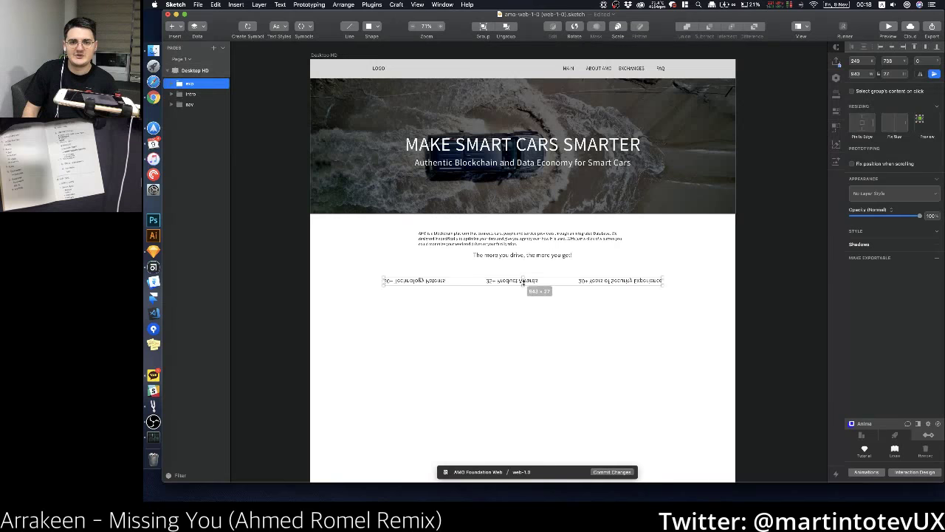
pyautogui.click(536, 331)
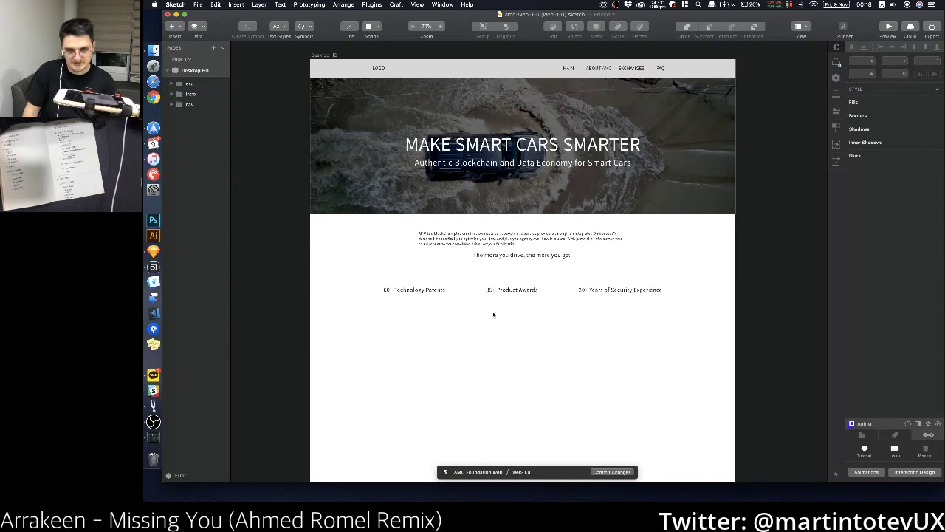
pyautogui.click(436, 298)
pyautogui.doubleClick(433, 295)
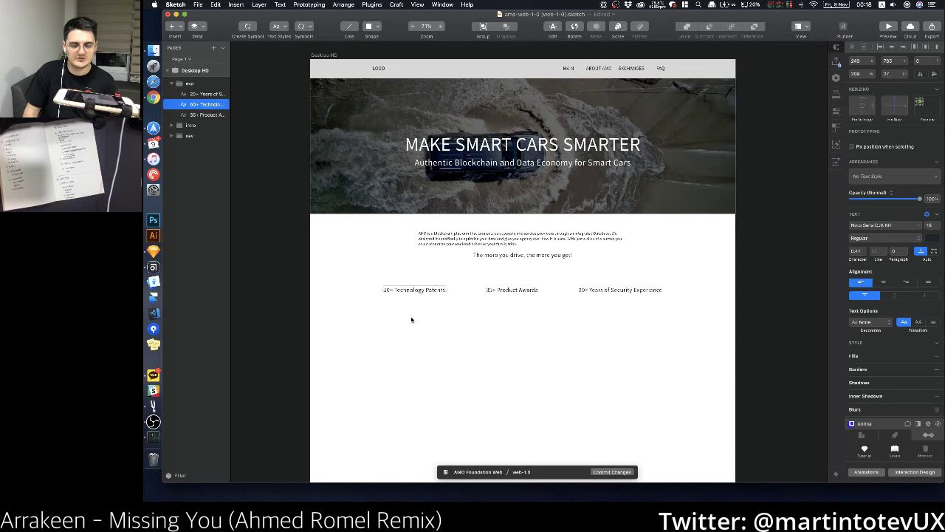
pyautogui.click(411, 319)
# Step: Draw a small grey placeholder circle about 44 px in diameter just before the "60+ Technology Patents" text
pyautogui.press('r')
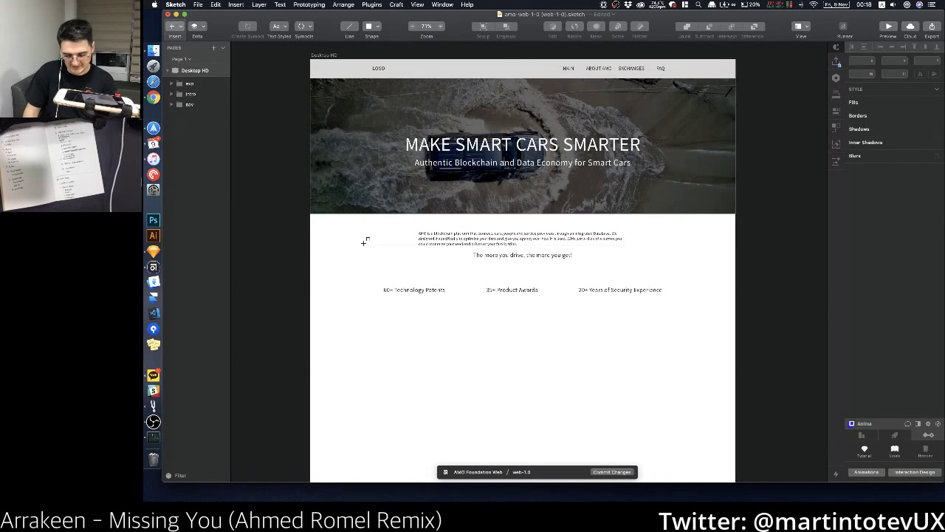
pyautogui.moveTo(373, 289); pyautogui.dragTo(379, 296)
pyautogui.press('v')
pyautogui.click(374, 290)
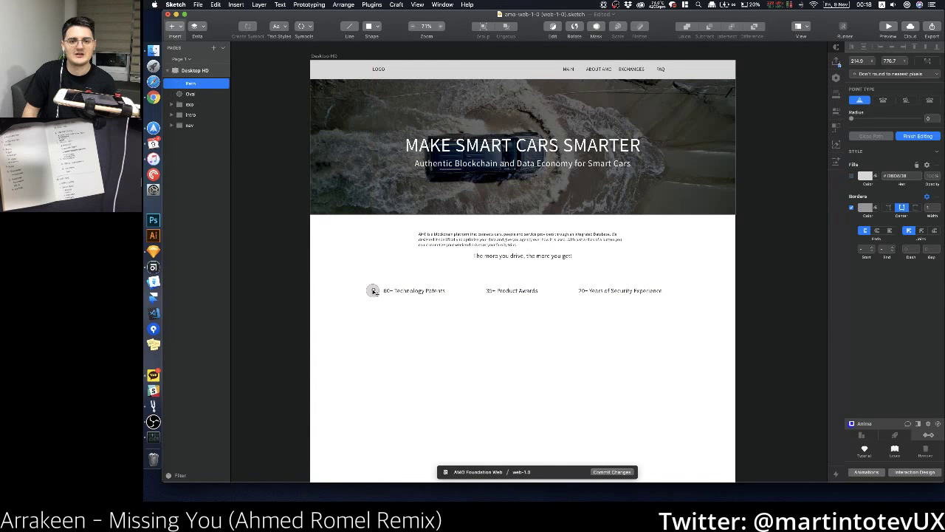
pyautogui.scroll(-1, 374, 292)
pyautogui.press('Escape')
pyautogui.press('Escape')
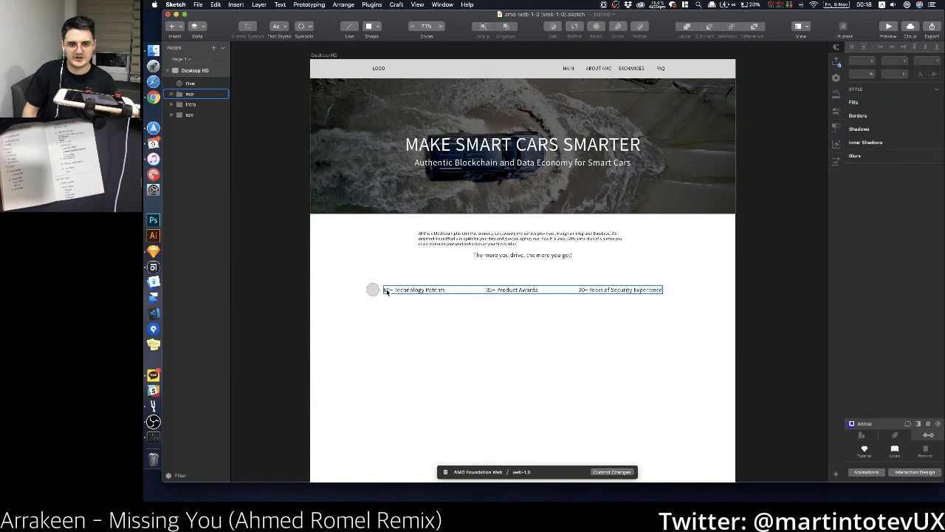
# Step: Duplicate the placeholder circle in front of the "35+ Product Awards" and "20+ Years of Security Experience" texts
pyautogui.click(373, 290)
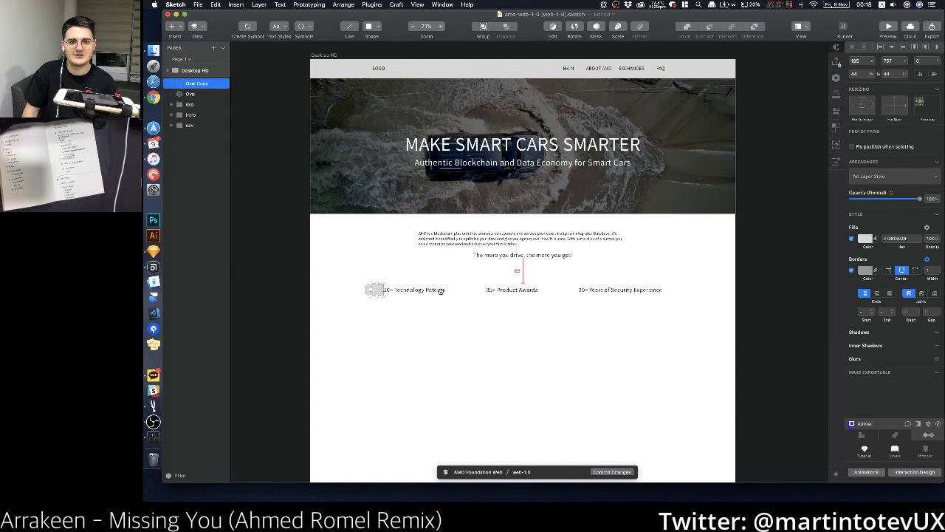
pyautogui.moveTo(373, 290); pyautogui.dragTo(569, 290)
# Step: Move all three circles into the "exp" group and re-centre the group horizontally on the artboard
pyautogui.keyDown('shift'); pyautogui.click(474, 290); pyautogui.keyUp('shift')
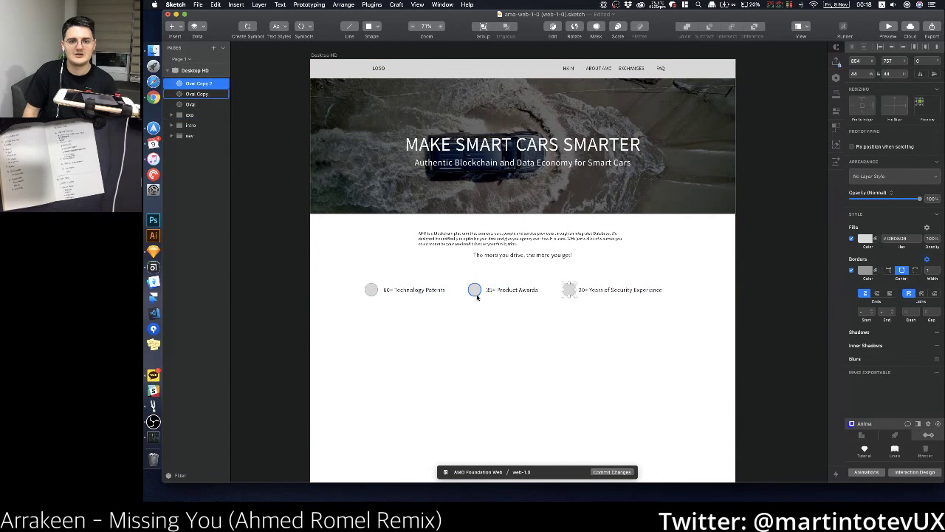
pyautogui.keyDown('shift'); pyautogui.click(364, 292); pyautogui.keyUp('shift')
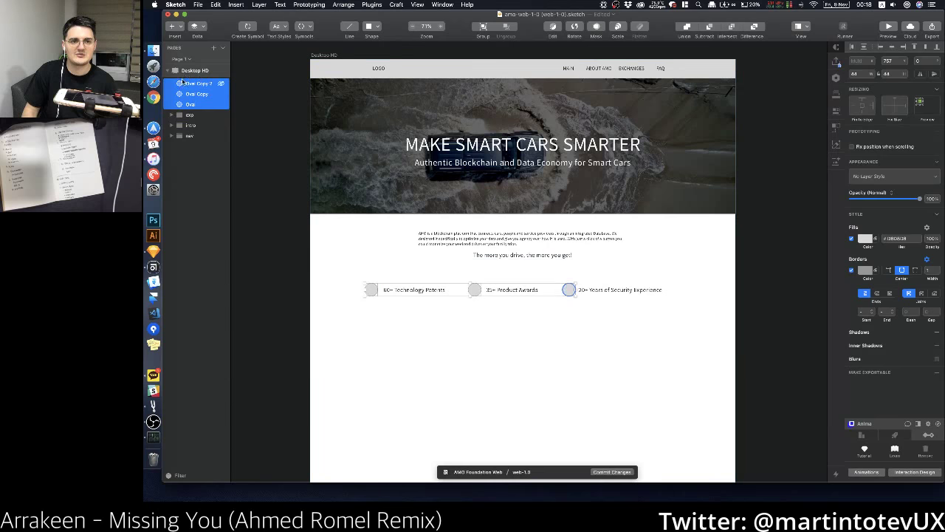
pyautogui.moveTo(194, 116); pyautogui.dragTo(192, 116)
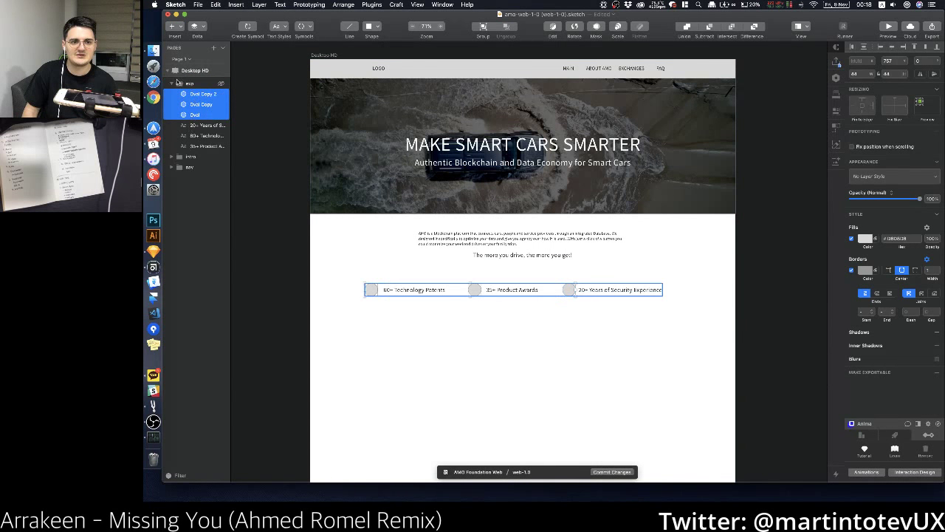
pyautogui.click(172, 85)
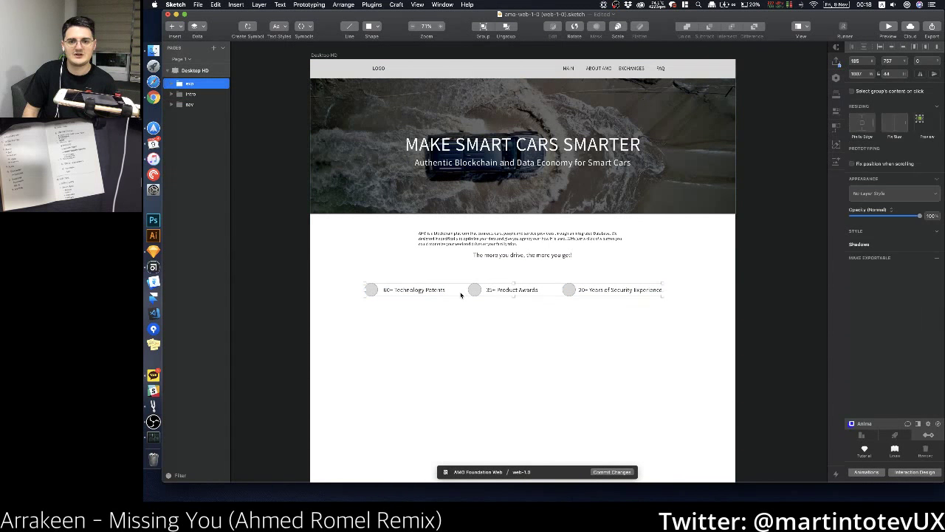
pyautogui.click(561, 358)
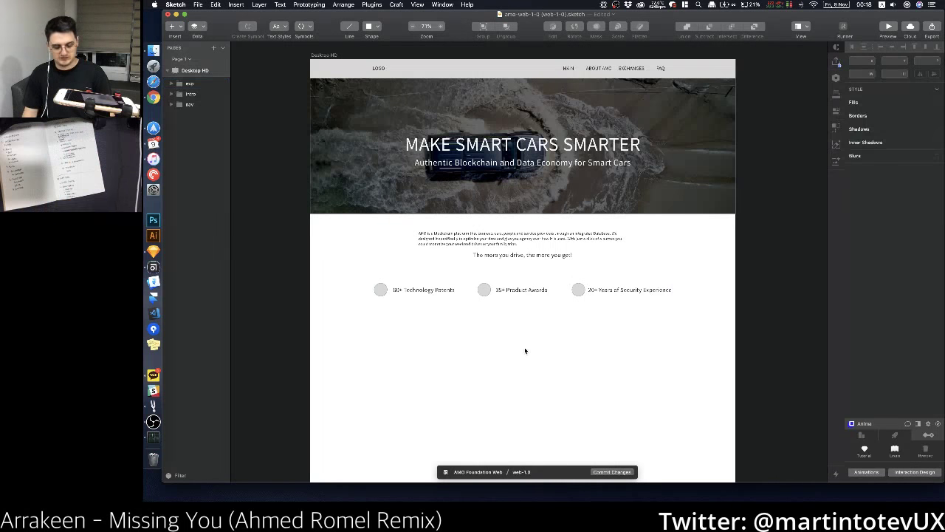
# Step: Draw a large grey placeholder rectangle below the row of circles and column texts
pyautogui.scroll(-1, 516, 339)
pyautogui.press('r')
pyautogui.moveTo(444, 310); pyautogui.dragTo(618, 393)
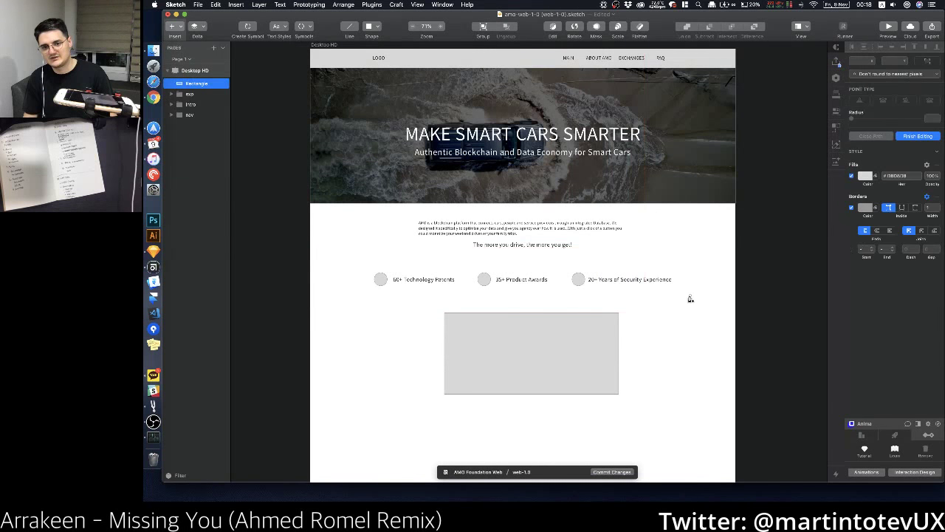
# Step: Fill the large grey rectangle below the experience row with a random Unsplash photo
pyautogui.press('w')
pyautogui.press('Escape')
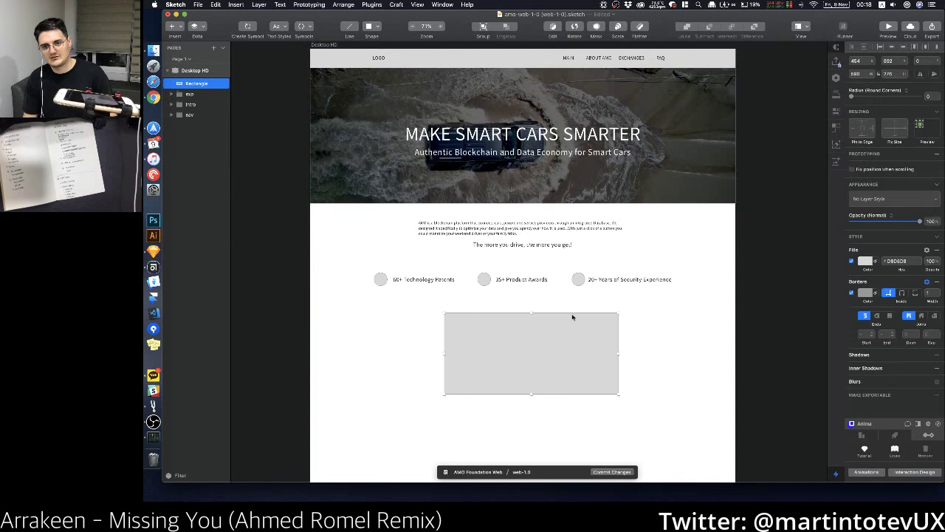
pyautogui.click(196, 25)
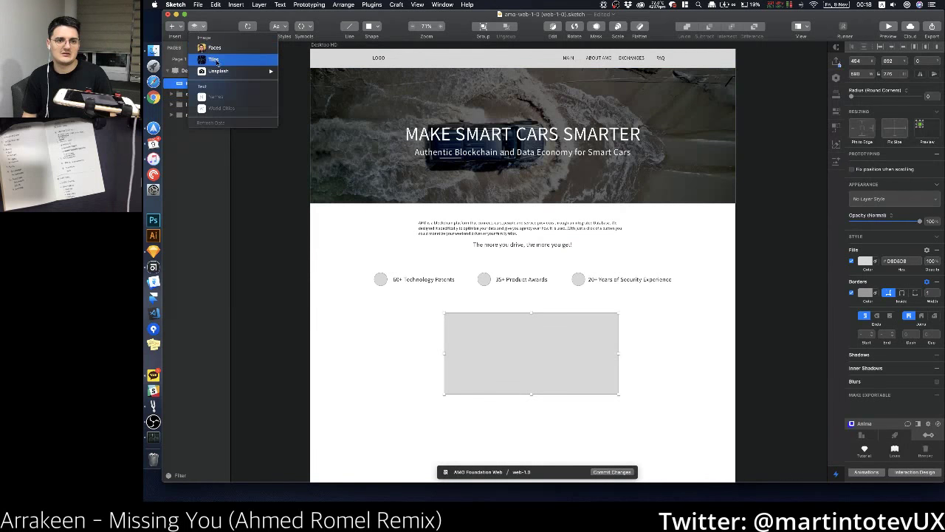
pyautogui.moveTo(226, 70)
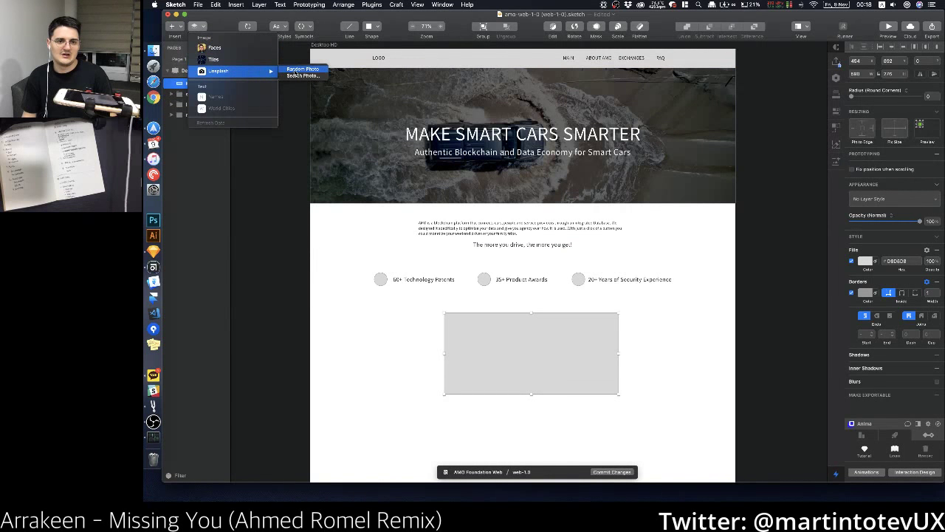
pyautogui.click(298, 69)
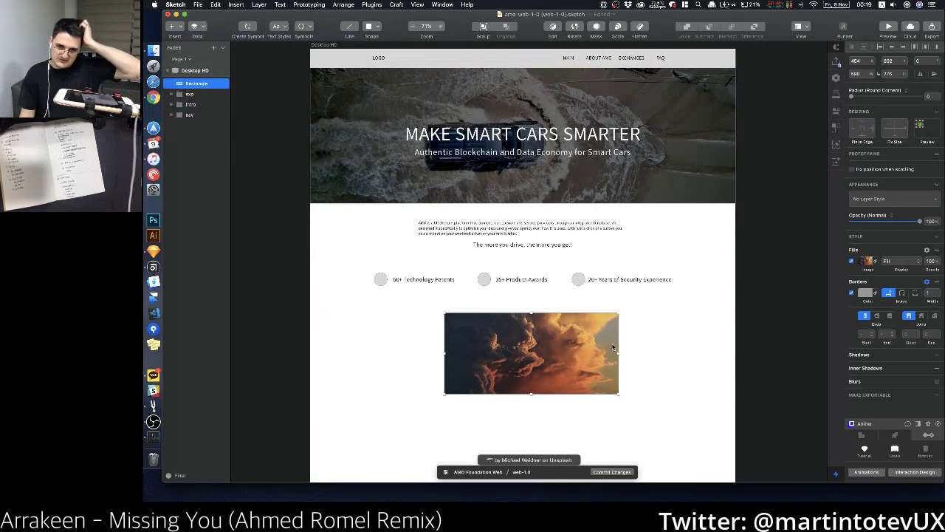
pyautogui.click(670, 350)
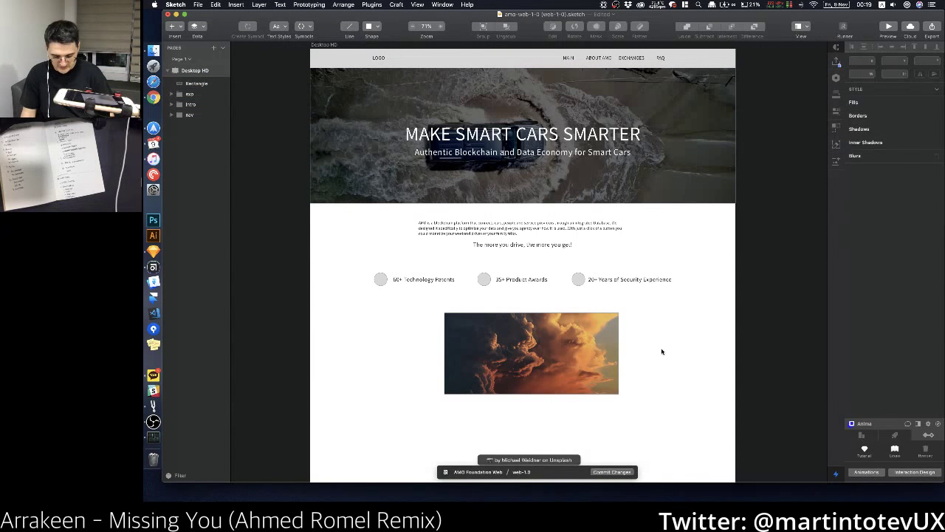
# Step: Draw a grey rectangle about 119 × 97 px beside the photo and delete its lower-right corner point to make a triangle
pyautogui.press('r')
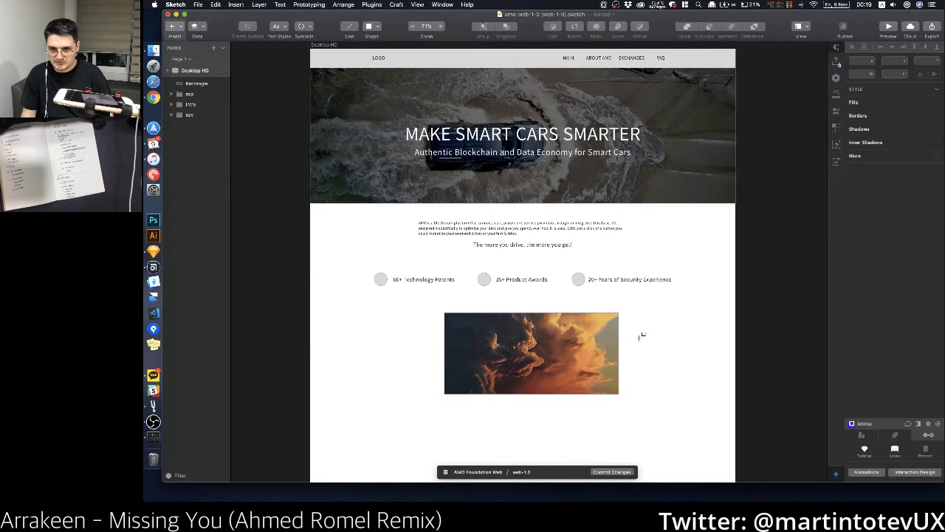
pyautogui.moveTo(638, 337); pyautogui.dragTo(673, 365)
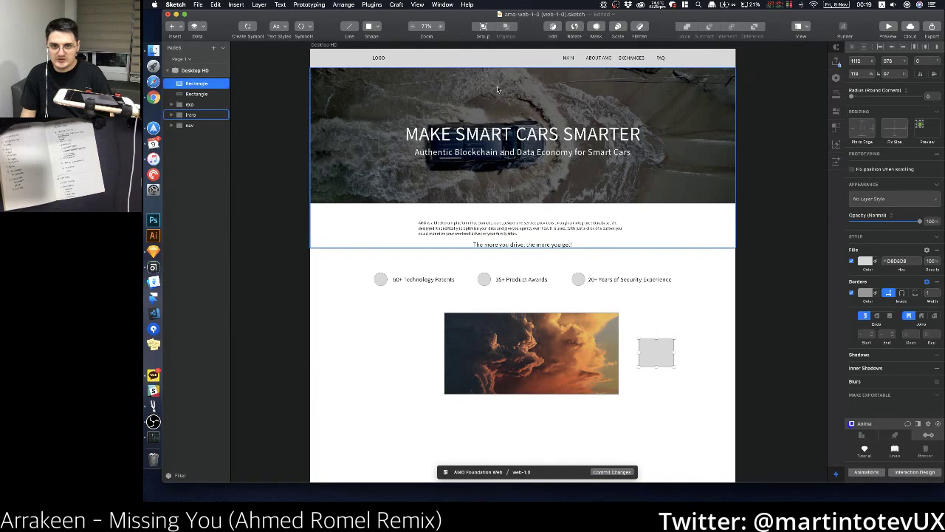
pyautogui.click(554, 28)
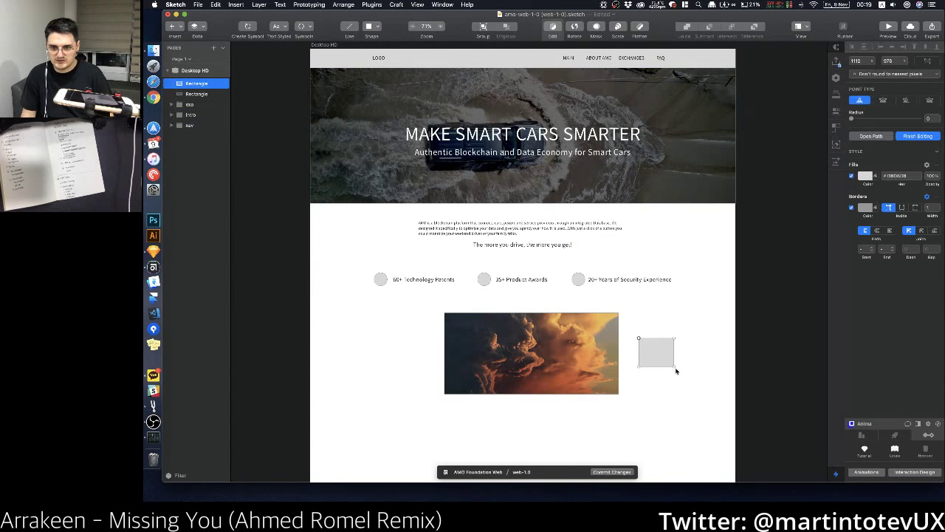
pyautogui.click(673, 367)
pyautogui.press('Delete')
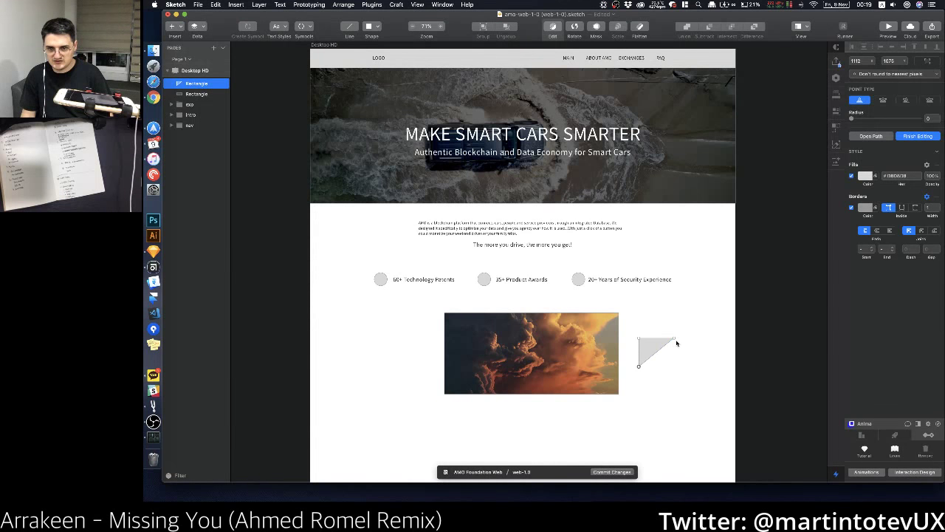
# Step: Reshape the small triangle into a right-pointing play arrow and place it over the centre of the cloud photo
pyautogui.click(674, 340)
pyautogui.moveTo(674, 340); pyautogui.dragTo(538, 352)
pyautogui.click(675, 382)
pyautogui.press('Escape')
pyautogui.click(675, 346)
pyautogui.moveTo(644, 415); pyautogui.dragTo(634, 237)
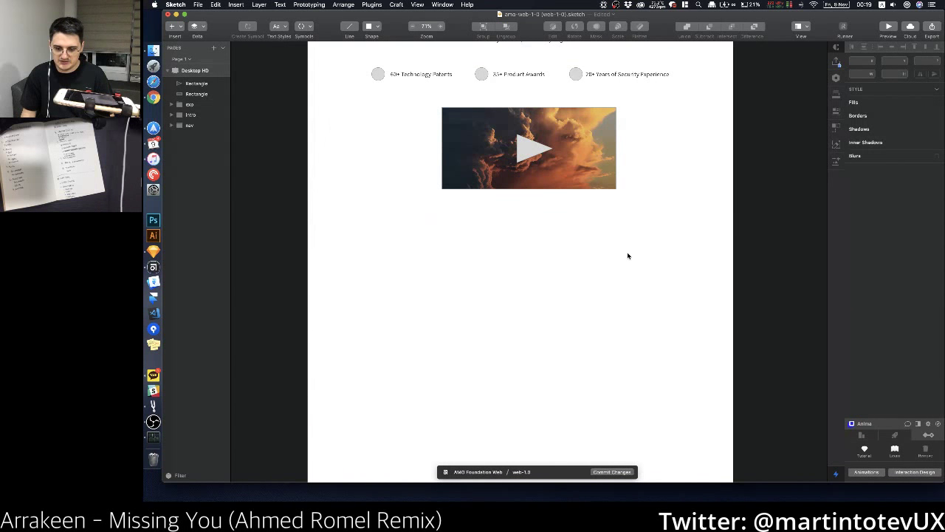
pyautogui.moveTo(627, 253); pyautogui.dragTo(607, 359)
pyautogui.moveTo(621, 237); pyautogui.dragTo(644, 150)
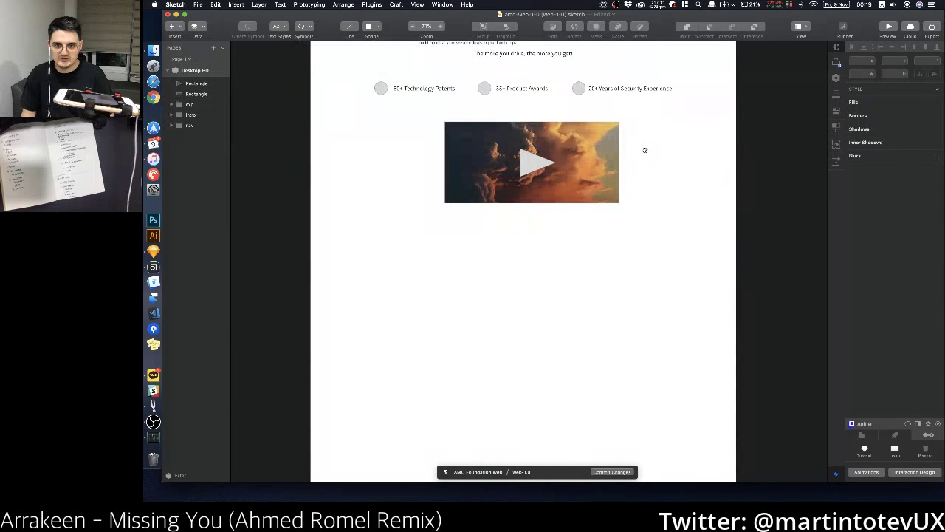
pyautogui.moveTo(628, 249); pyautogui.dragTo(630, 228)
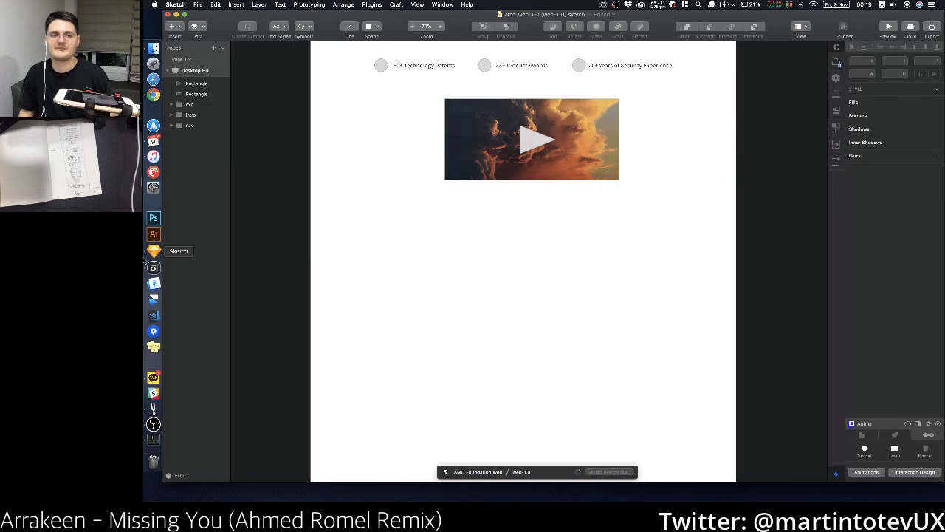
pyautogui.click(153, 422)
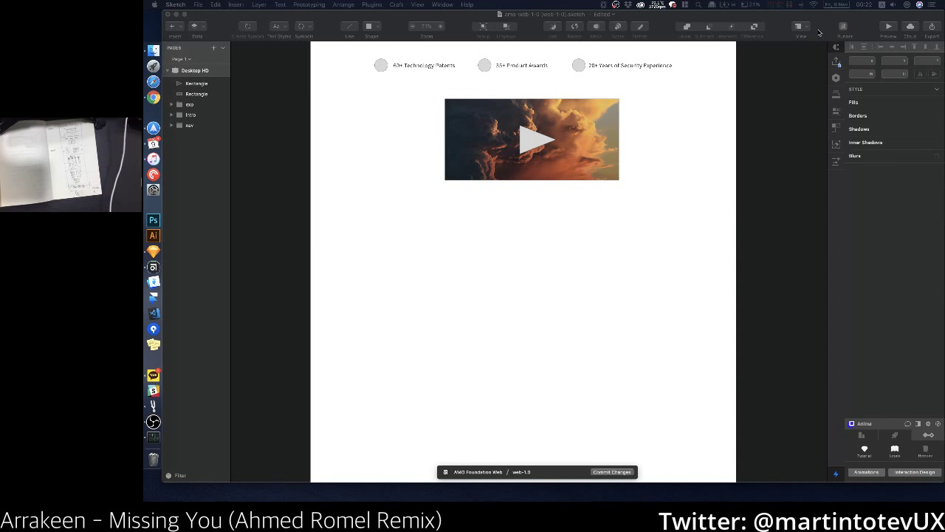
pyautogui.click(678, 125)
# Step: Group the cloud photo with its play arrow and rename the group "video"
pyautogui.scroll(10, 702, 192)
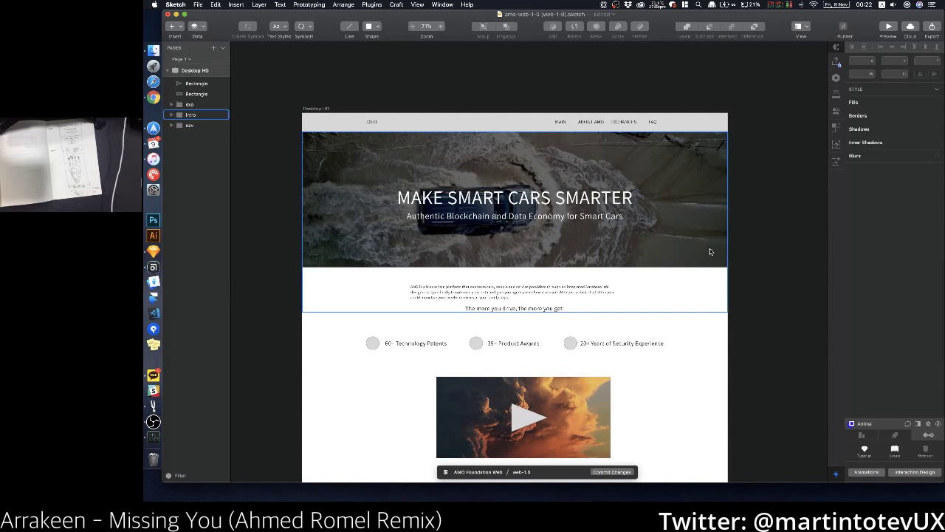
pyautogui.scroll(-8, 666, 266)
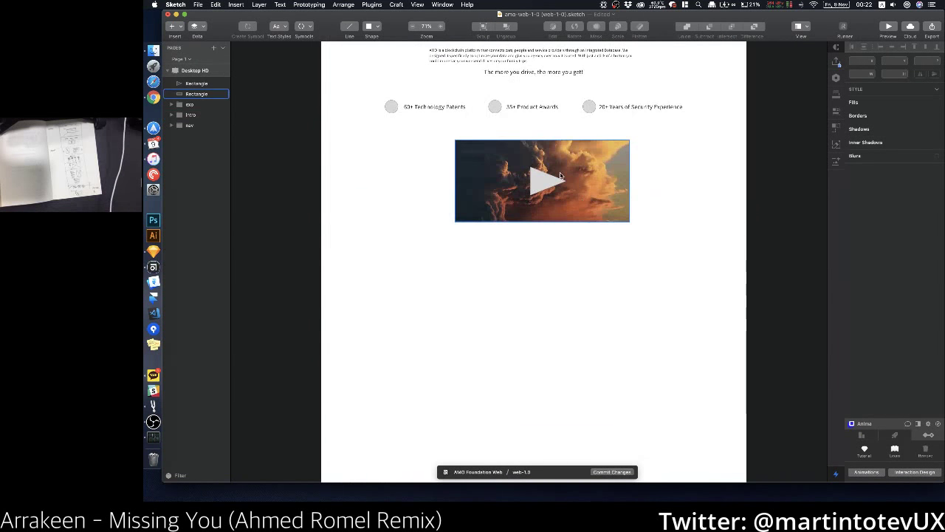
pyautogui.click(557, 181)
pyautogui.moveTo(664, 253); pyautogui.dragTo(462, 177)
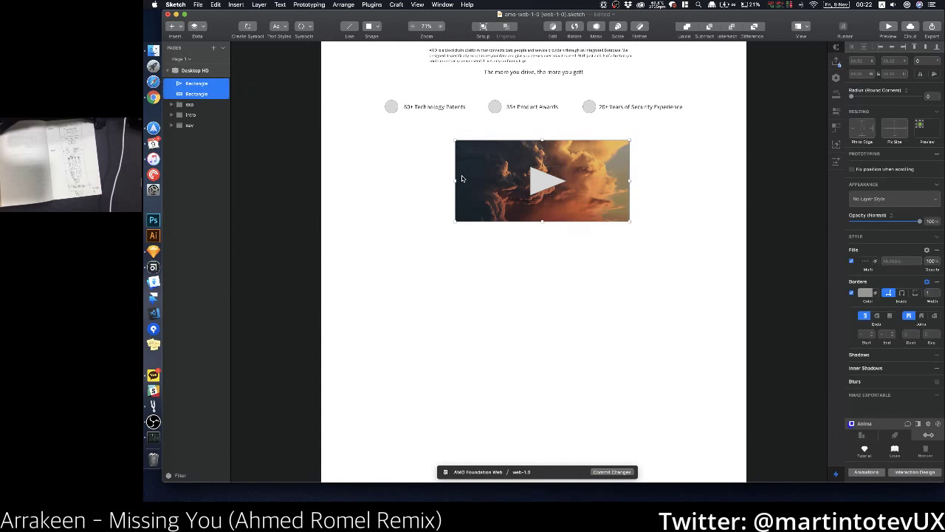
pyautogui.press('super+g')
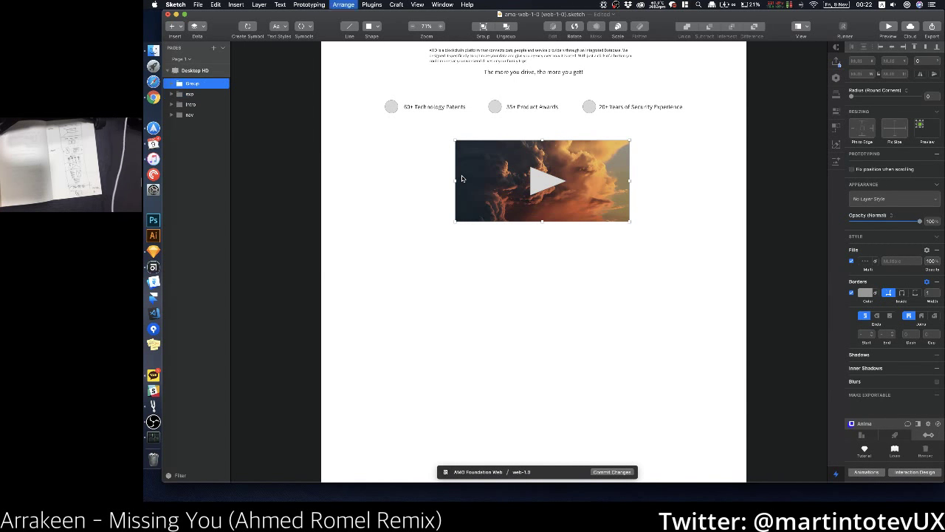
pyautogui.press('super+r')
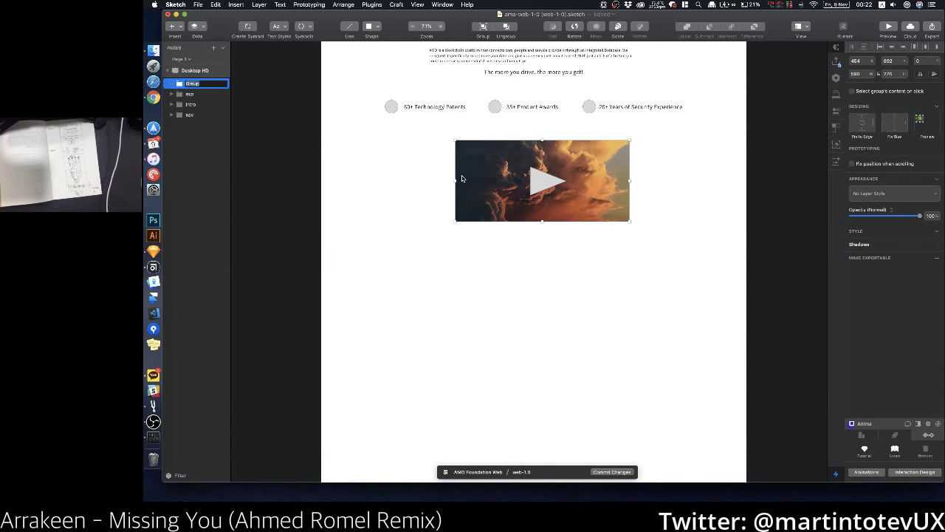
pyautogui.write('video')
pyautogui.press('Return')
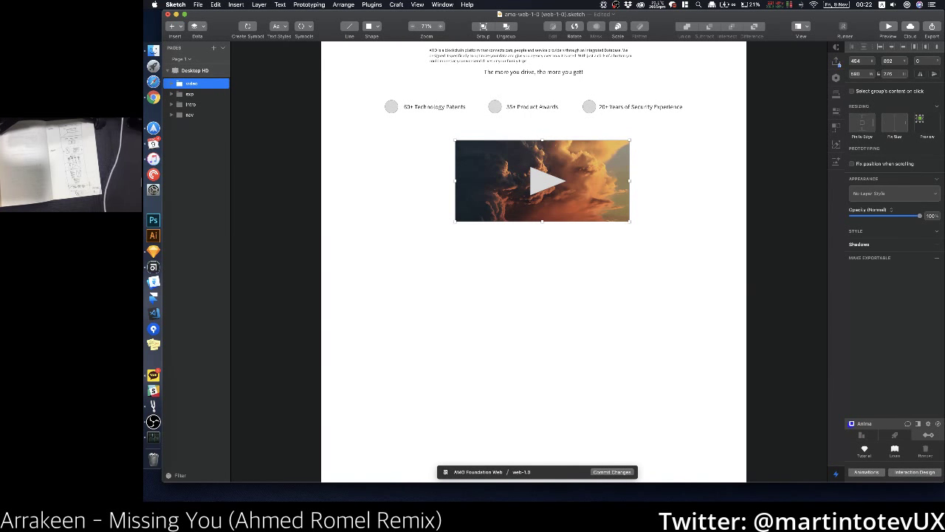
# Step: Draw a tall grey rectangle about 260 × 417 px on the artboard, below and to the left of the video block
pyautogui.click(403, 303)
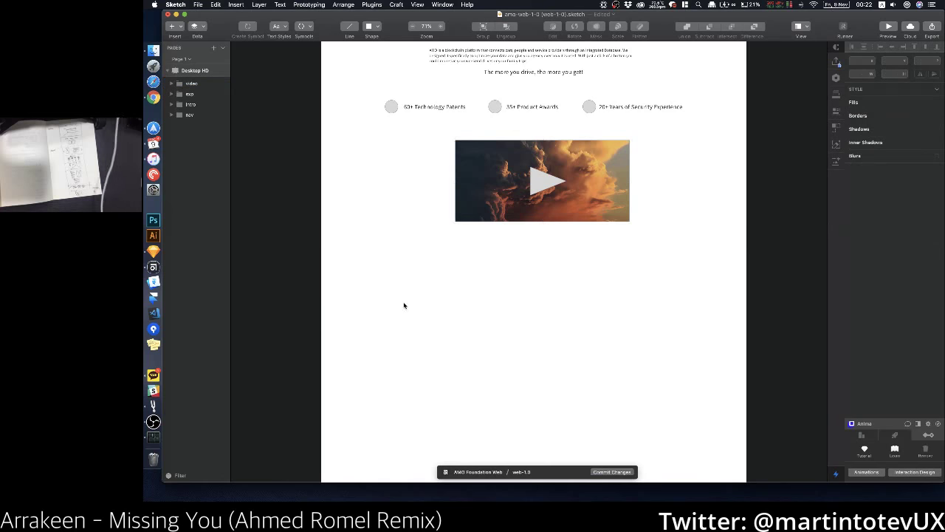
pyautogui.press('r')
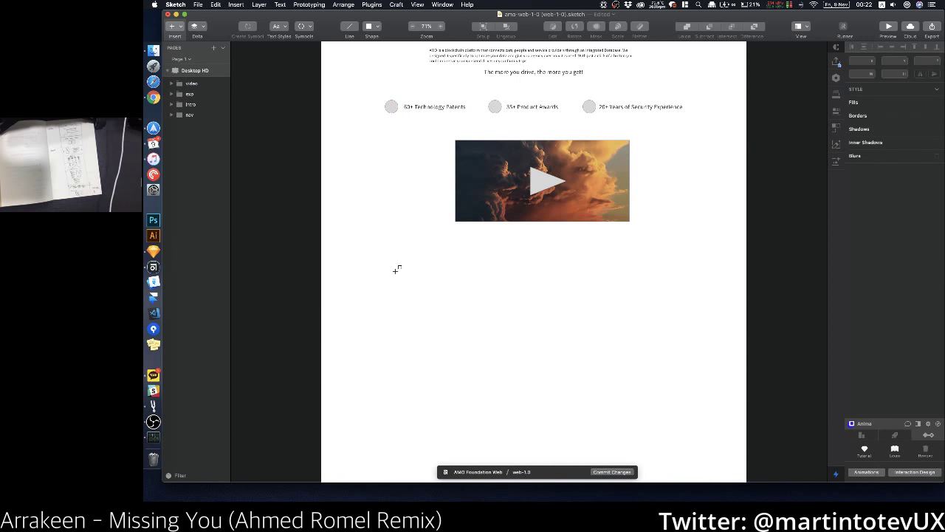
pyautogui.moveTo(398, 264); pyautogui.dragTo(475, 388)
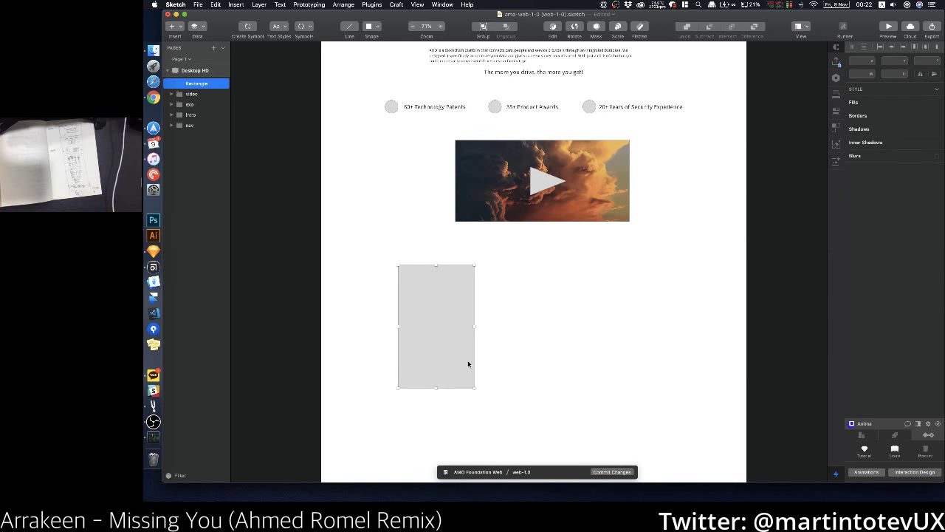
# Step: Try to fill the tall rectangle with an Unsplash photo, searching for "People" and for "phone"
pyautogui.click(195, 26)
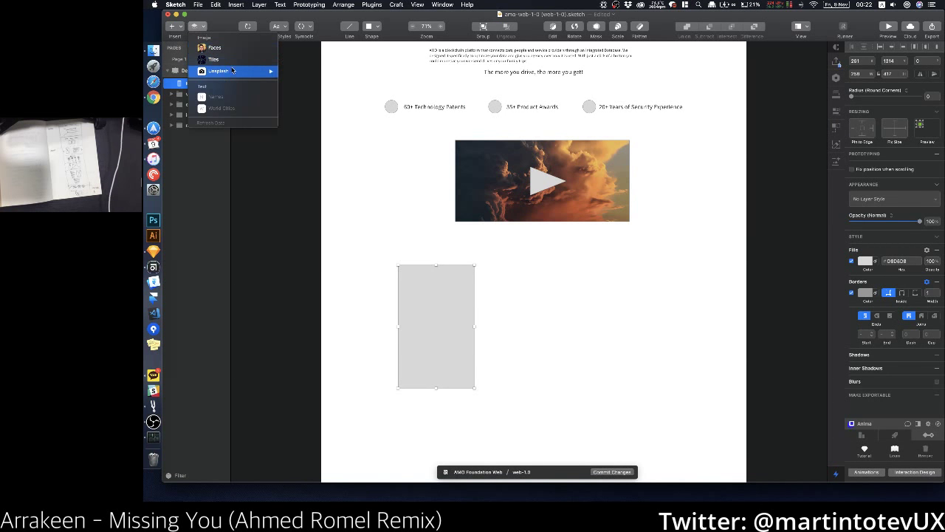
pyautogui.click(299, 75)
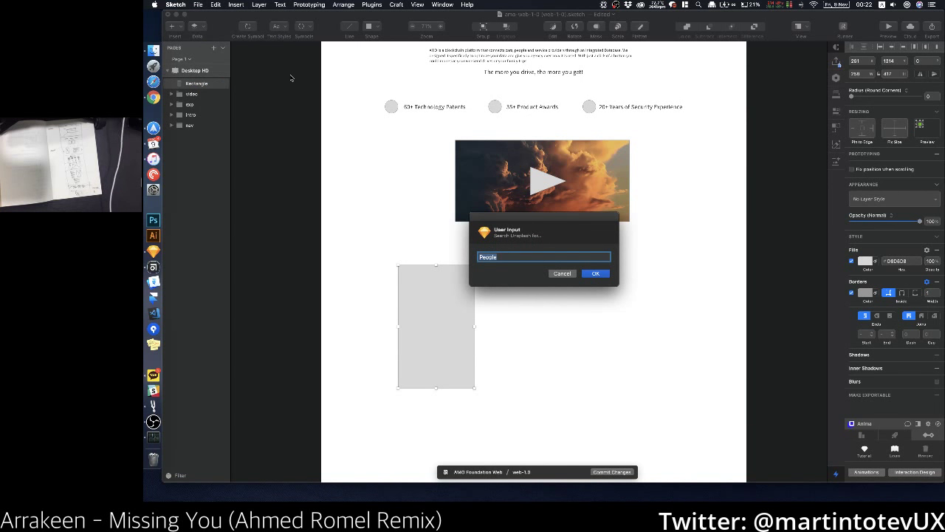
pyautogui.press('Return')
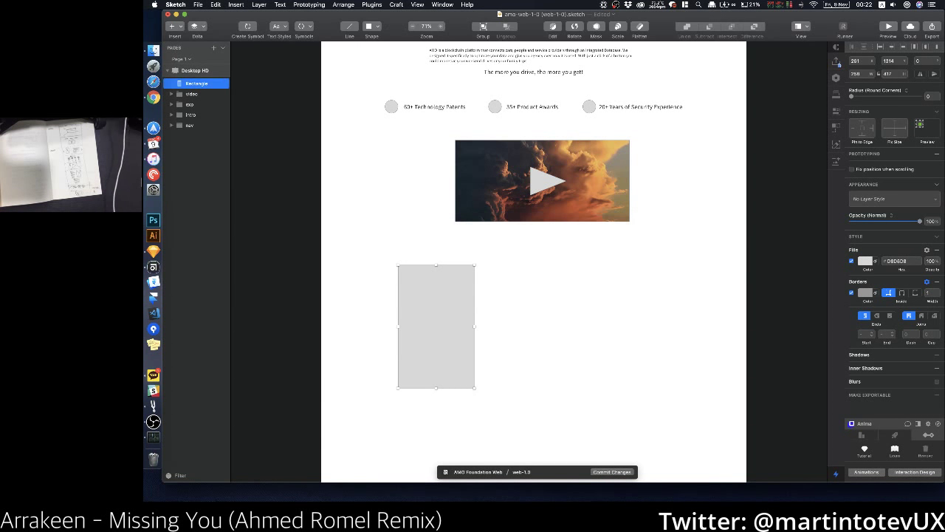
pyautogui.click(196, 26)
pyautogui.moveTo(264, 70)
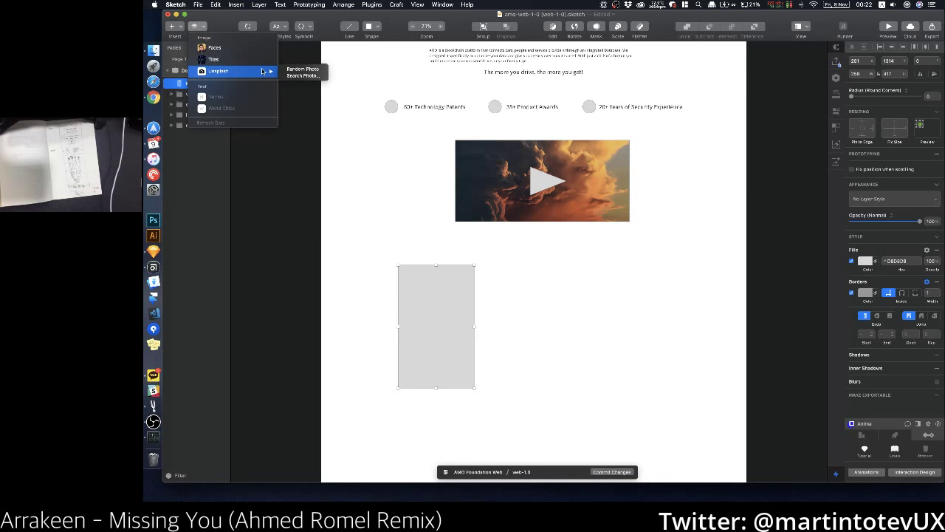
pyautogui.click(290, 76)
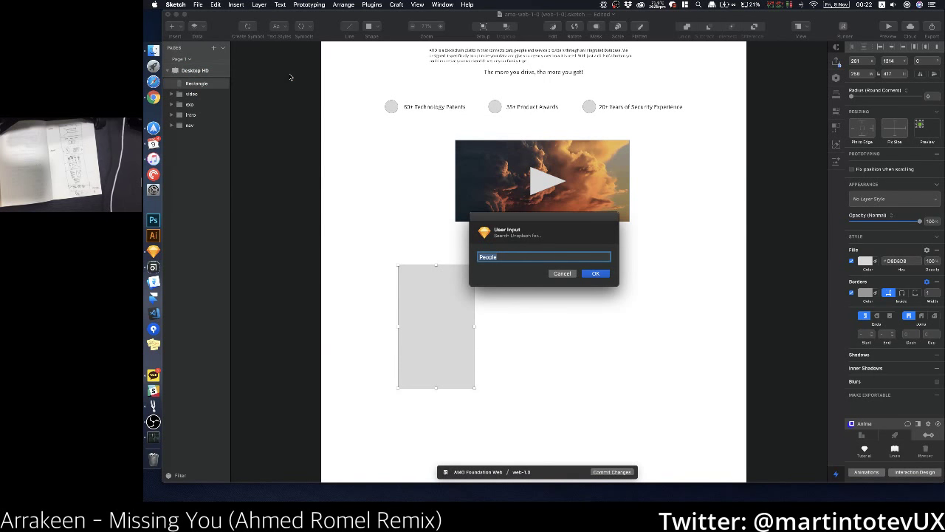
pyautogui.press('BackSpace')
pyautogui.write('phone')
pyautogui.press('Return')
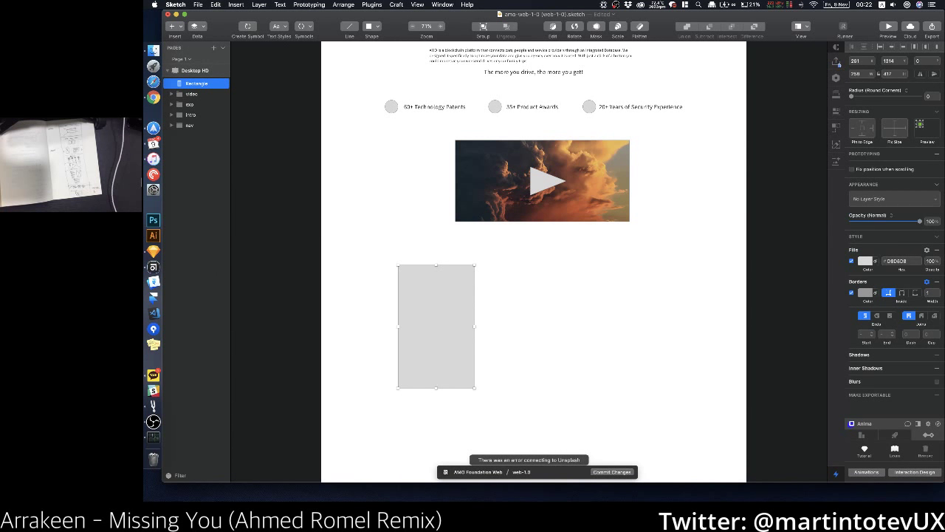
# Step: Fill the tall rectangle below the video block with a random Unsplash photo
pyautogui.click(197, 27)
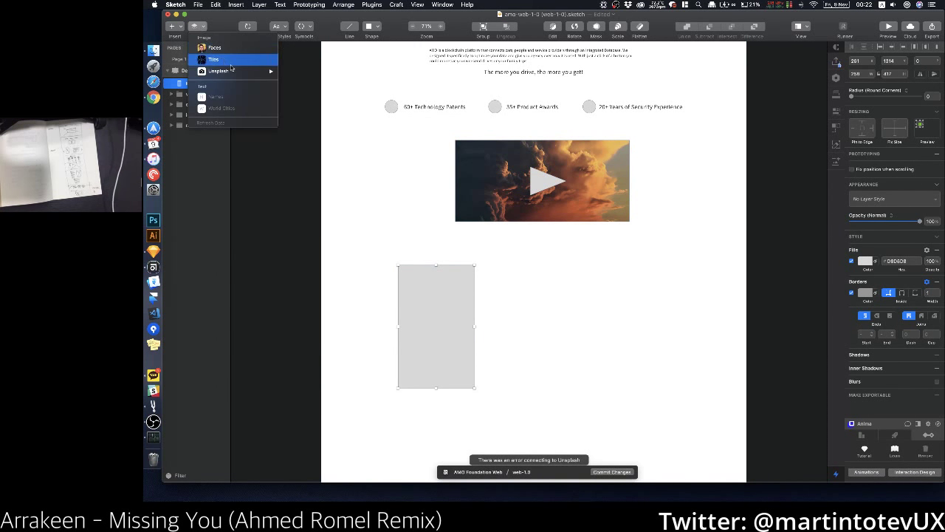
pyautogui.moveTo(231, 71)
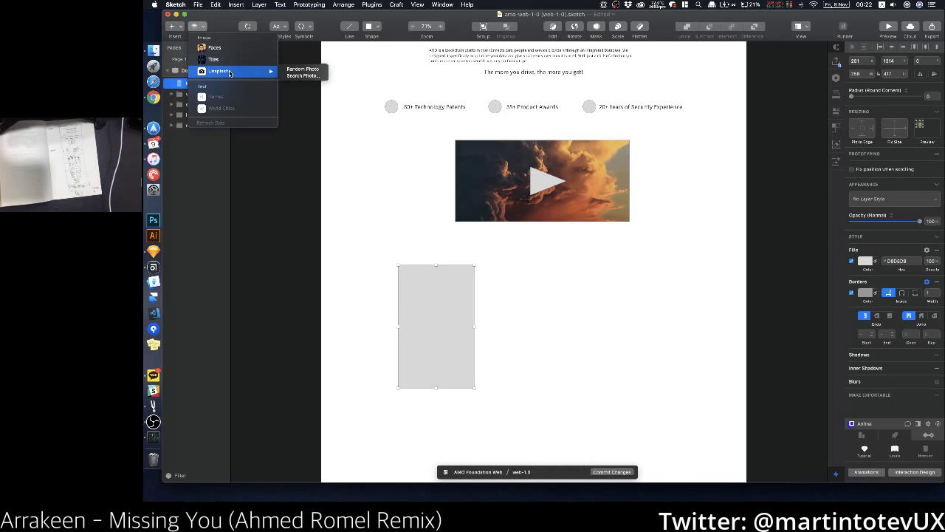
pyautogui.click(318, 71)
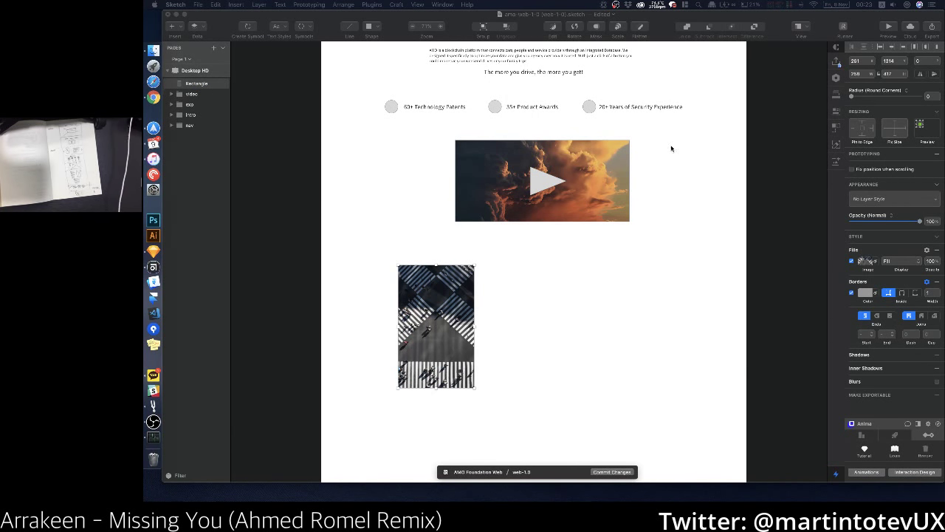
# Step: Duplicate the intro paragraph outside its group and place the copy to the right of the tall photo, aligned with its top edge
pyautogui.click(509, 58)
pyautogui.click(509, 57)
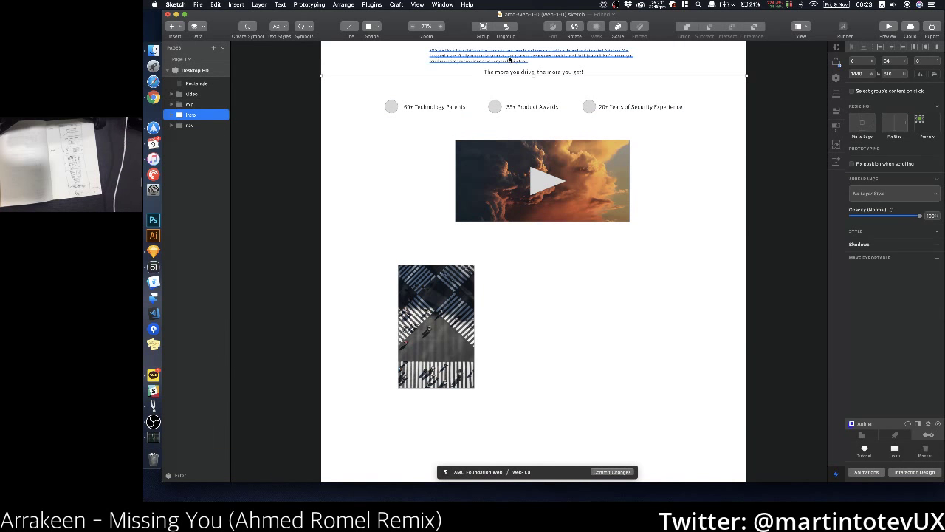
pyautogui.press('super+x')
pyautogui.press('super+v')
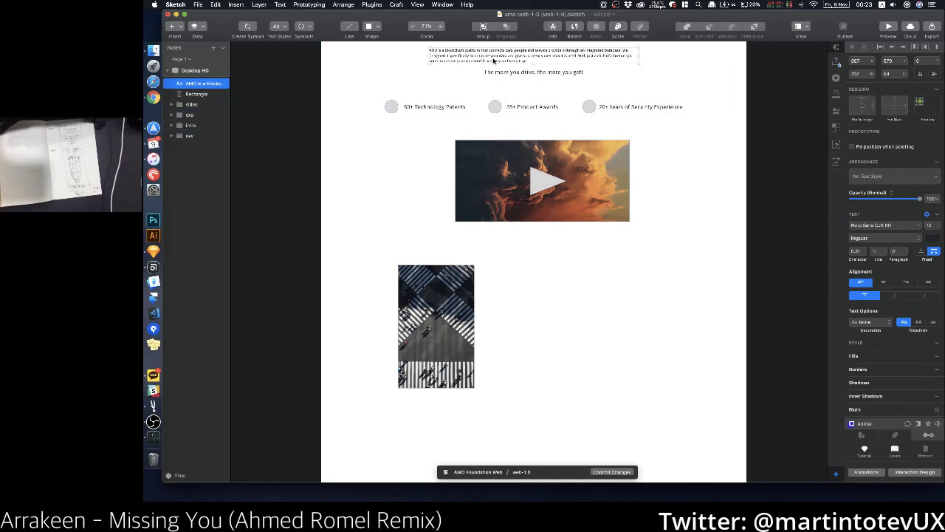
pyautogui.moveTo(497, 70); pyautogui.dragTo(566, 287)
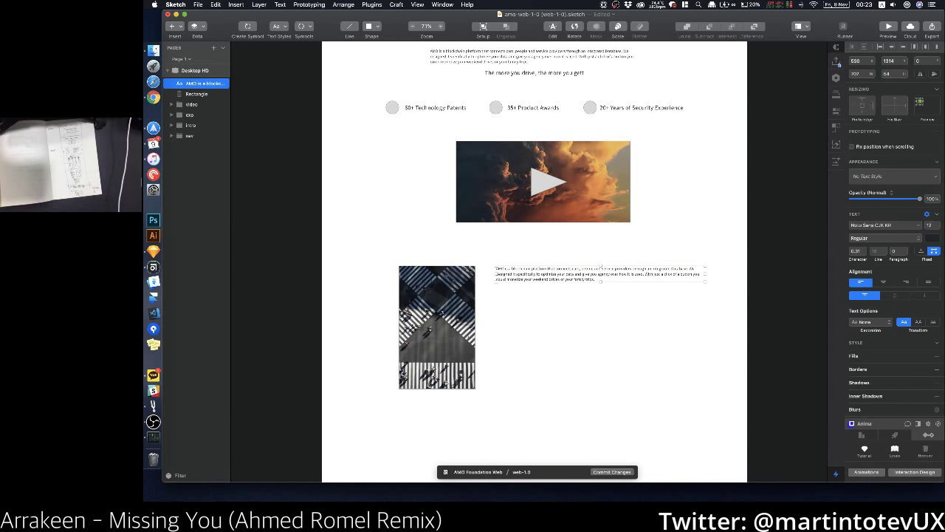
pyautogui.press('super+Tab')
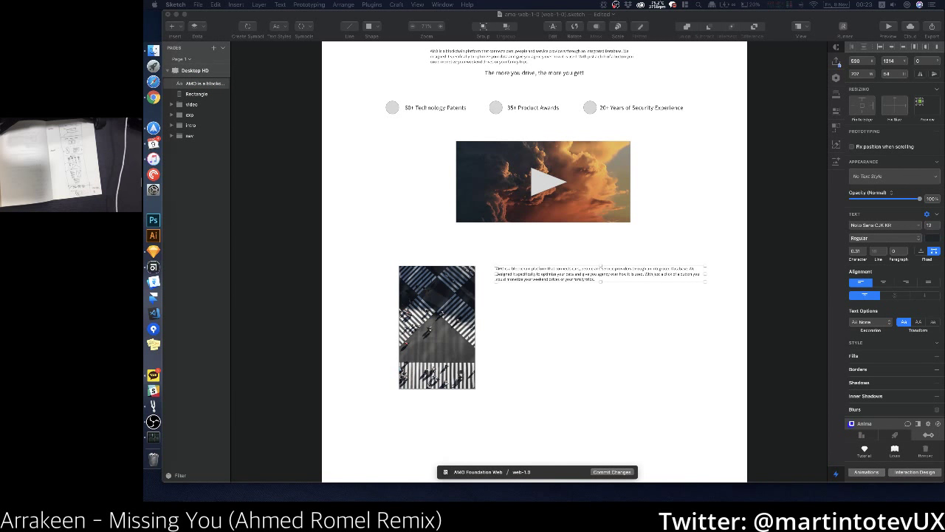
# Step: Switch to Sketch and replace the paragraph beside the tall photo with the copied AMO Wallet Mobile text beginning "Keep your cryptocurrency safe"
pyautogui.press('super+Tab')
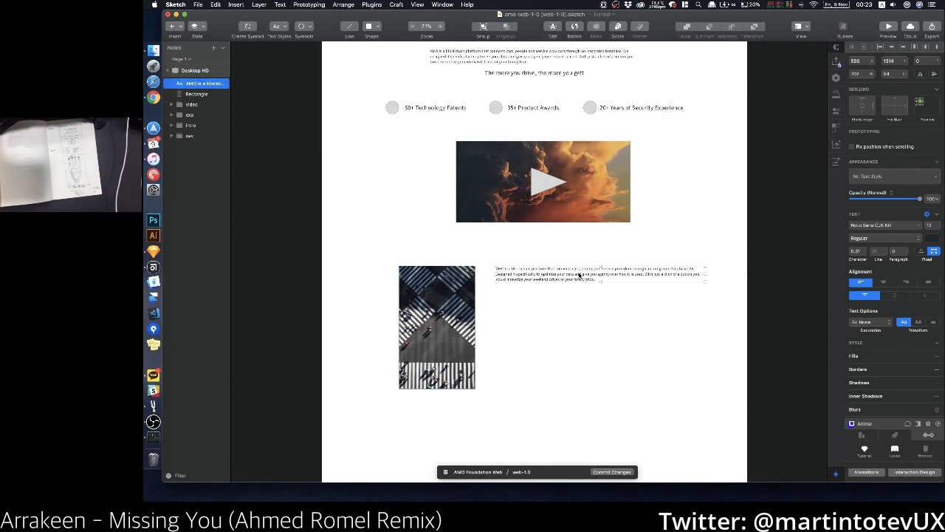
pyautogui.doubleClick(579, 275)
pyautogui.press('super+a')
pyautogui.press('super+v')
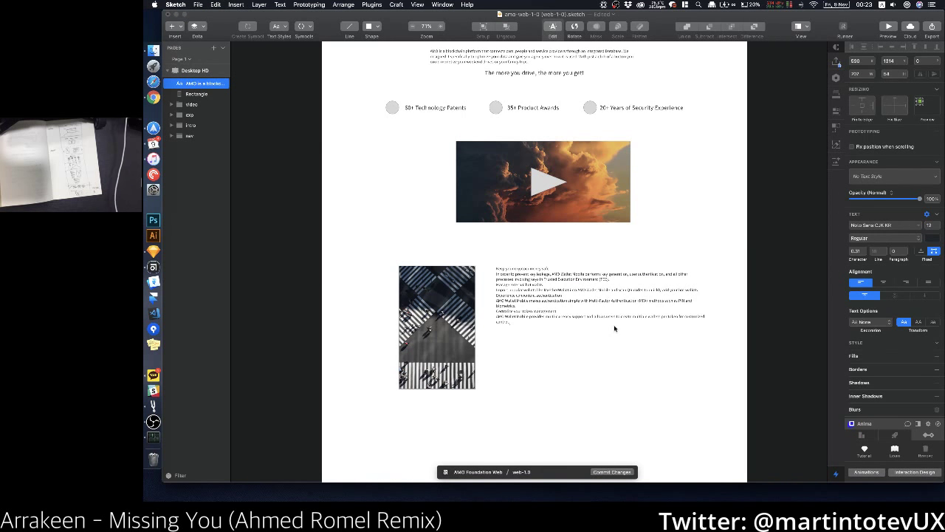
pyautogui.press('Escape')
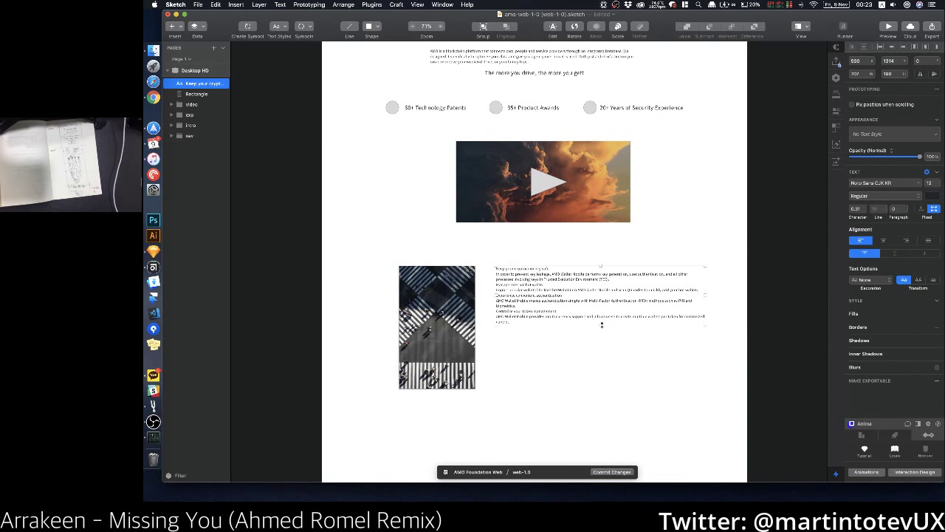
# Step: Narrow the text block beside the tall photo, and shift the photo and text together to the right and slightly up
pyautogui.moveTo(705, 294); pyautogui.dragTo(640, 295)
pyautogui.keyDown('shift'); pyautogui.click(465, 332); pyautogui.keyUp('shift')
pyautogui.moveTo(447, 317); pyautogui.dragTo(475, 312)
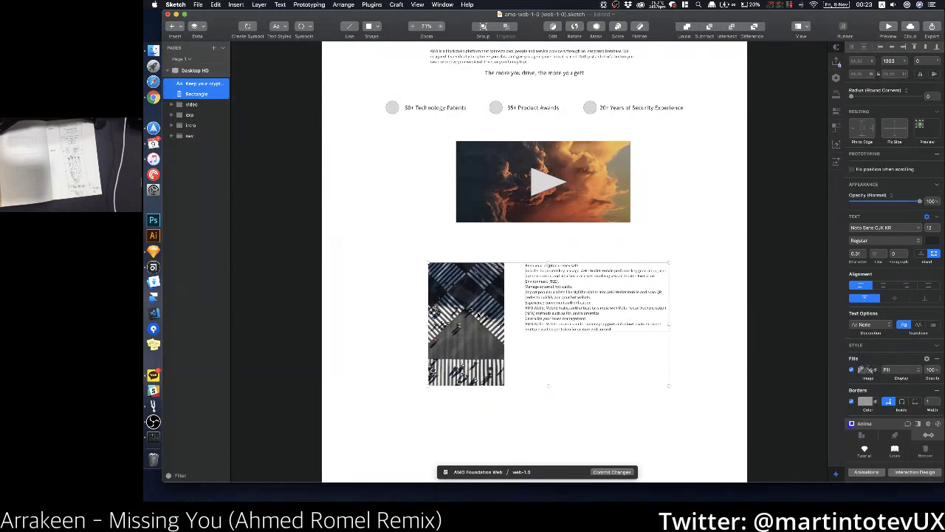
pyautogui.click(716, 268)
pyautogui.scroll(-1, 708, 268)
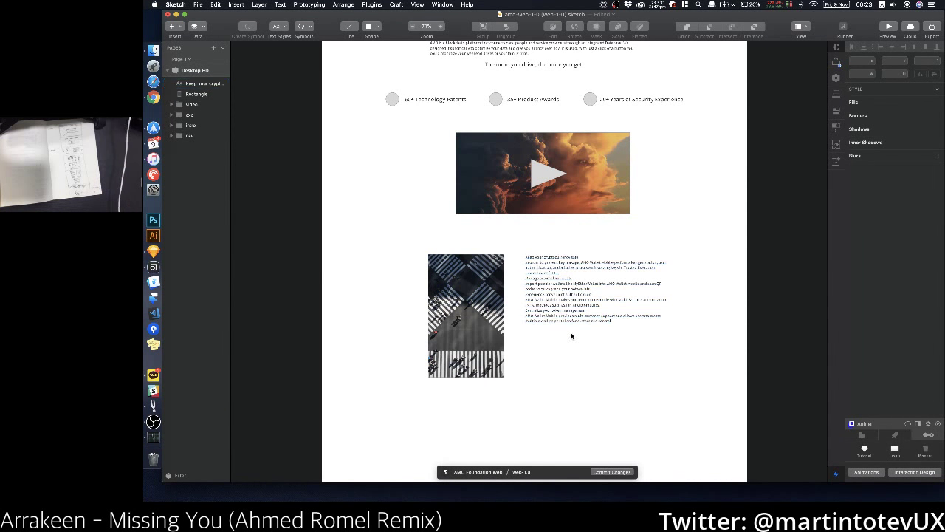
# Step: Draw a 14 × 14 px circle below the tall photo and duplicate it into an evenly spaced horizontal row of six
pyautogui.press('o')
pyautogui.moveTo(482, 404); pyautogui.dragTo(485, 410)
pyautogui.scroll(5, 485, 414)
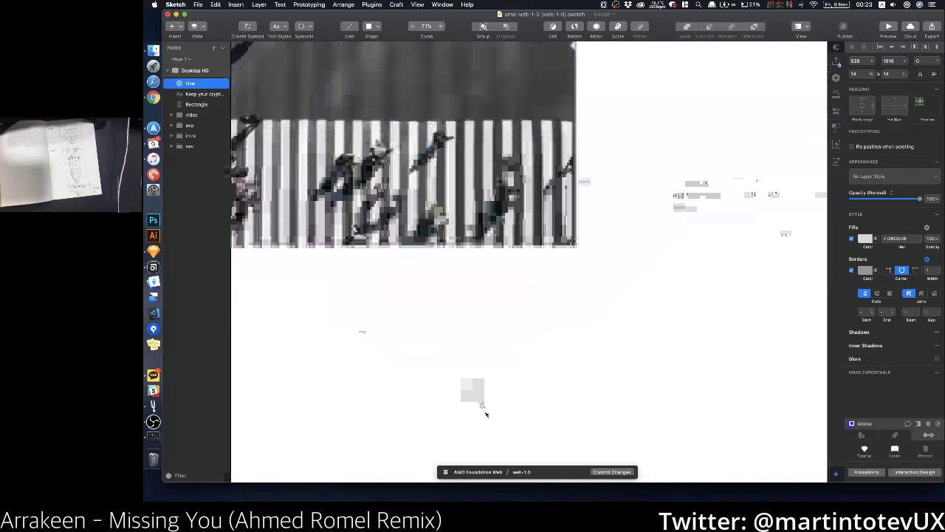
pyautogui.moveTo(468, 397); pyautogui.dragTo(535, 399)
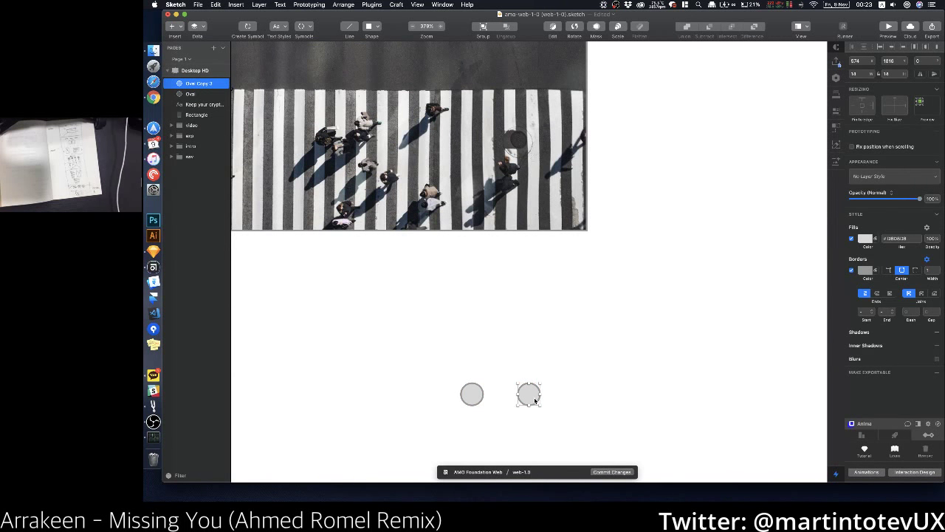
pyautogui.press('super+d')
pyautogui.press('super+d')
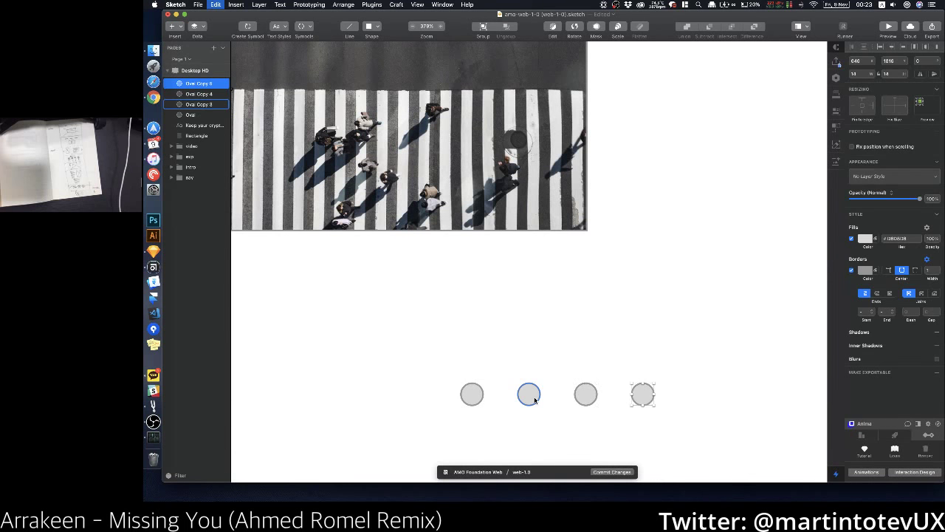
pyautogui.press('super+d')
pyautogui.press('super+d')
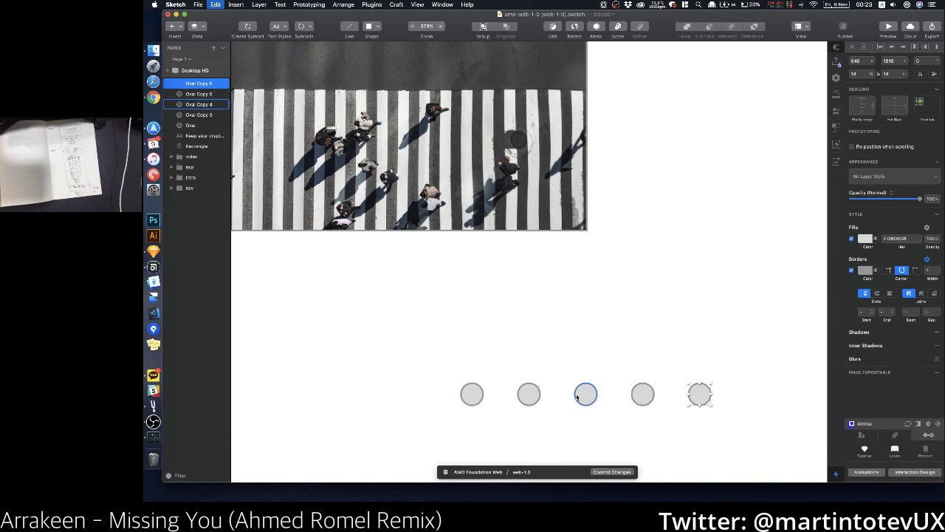
# Step: Group the six small circles, name the group "indicator" and centre it horizontally on the artboard
pyautogui.scroll(1, 585, 398)
pyautogui.scroll(3, 585, 397)
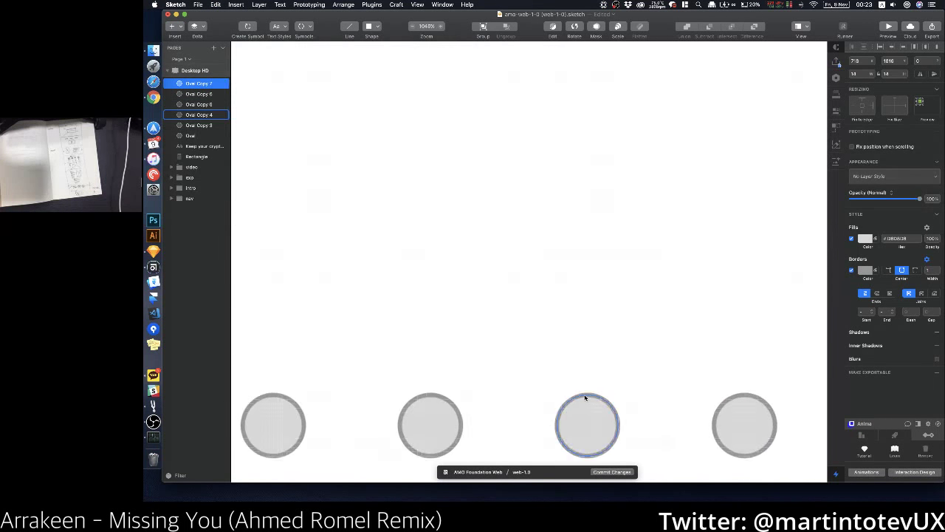
pyautogui.scroll(-5, 585, 397)
pyautogui.scroll(-6, 585, 399)
pyautogui.moveTo(648, 418); pyautogui.dragTo(533, 393)
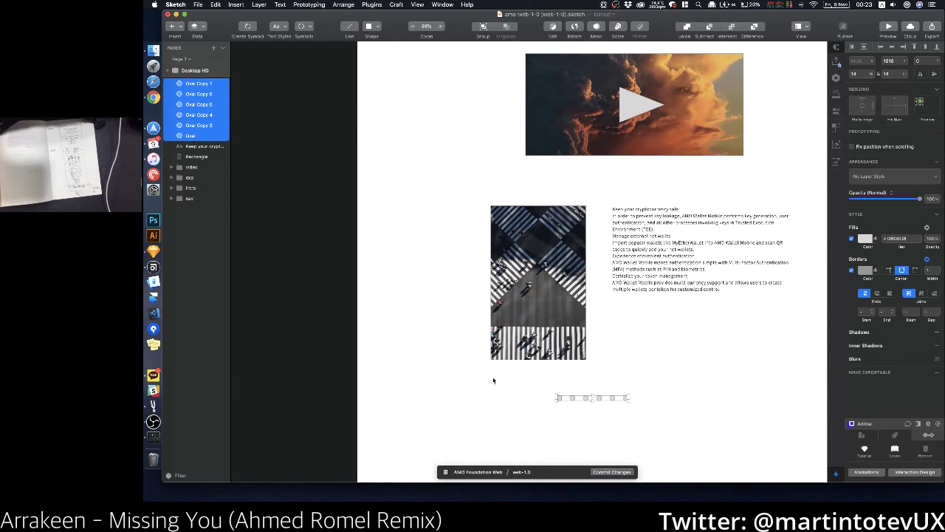
pyautogui.press('super+g')
pyautogui.press('super+r')
pyautogui.write('inc')
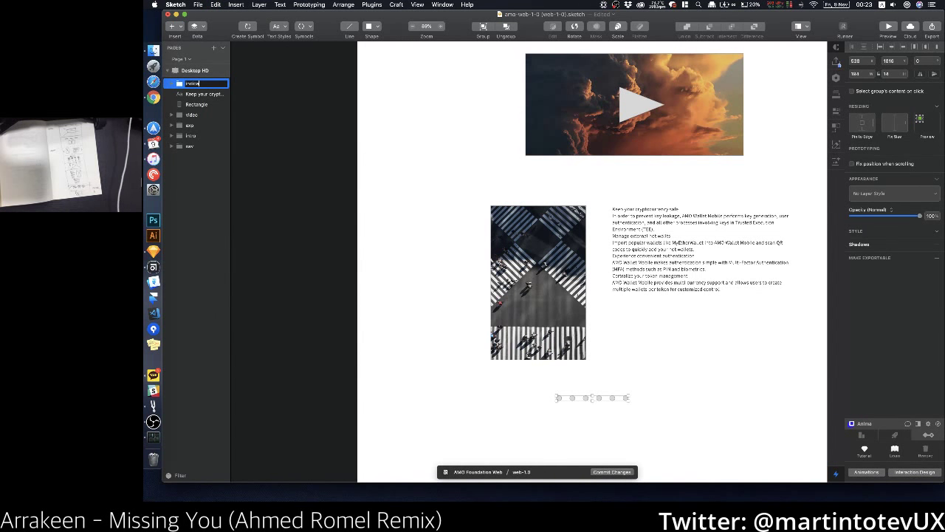
pyautogui.write('icator')
pyautogui.press('Return')
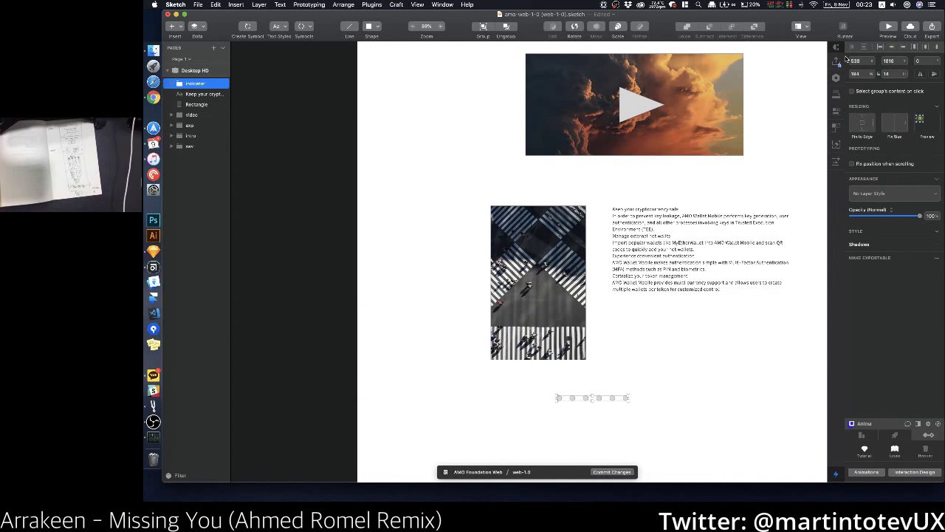
pyautogui.click(893, 48)
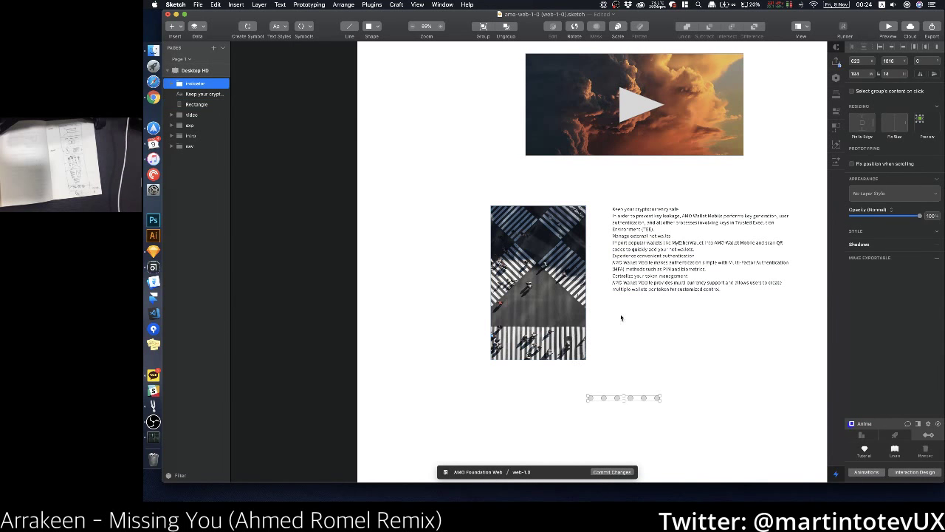
pyautogui.moveTo(621, 317); pyautogui.dragTo(560, 277)
pyautogui.press('super+g')
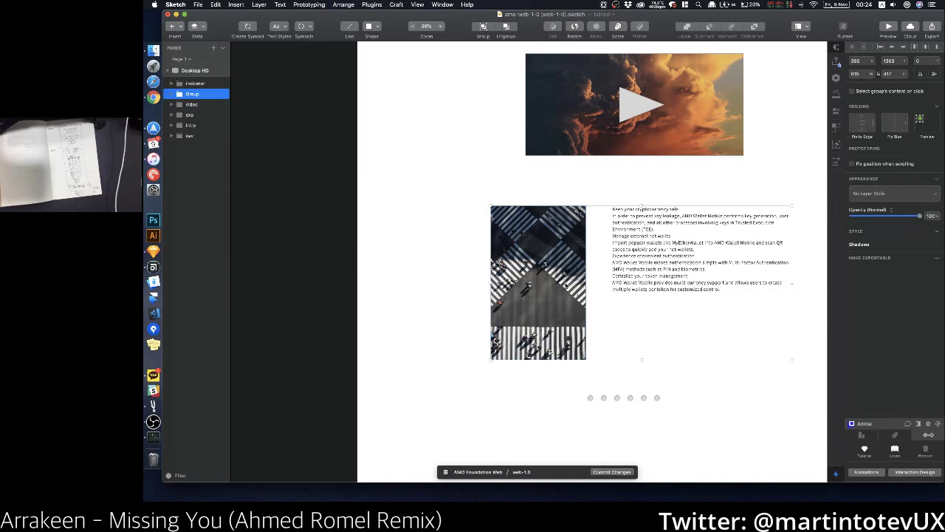
pyautogui.press('shift+super+g')
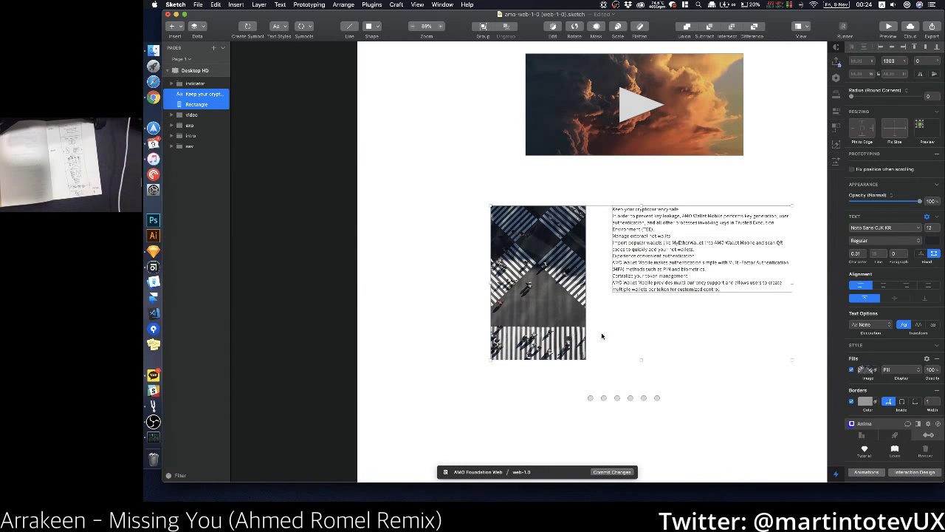
pyautogui.scroll(-5, 602, 336)
pyautogui.click(604, 367)
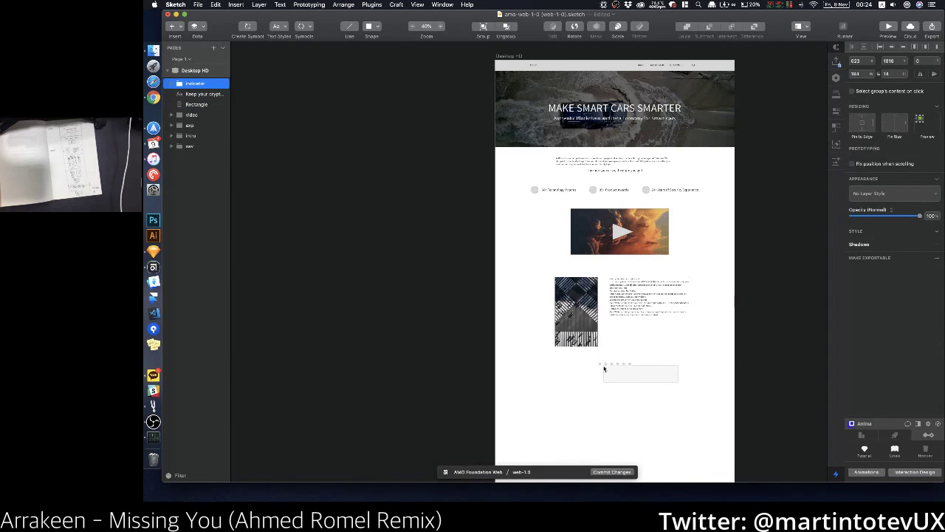
pyautogui.click(600, 362)
# Step: Centre the tall photo and its text horizontally on the artboard as one temporary group, ungrouping them again
pyautogui.moveTo(657, 339); pyautogui.dragTo(579, 299)
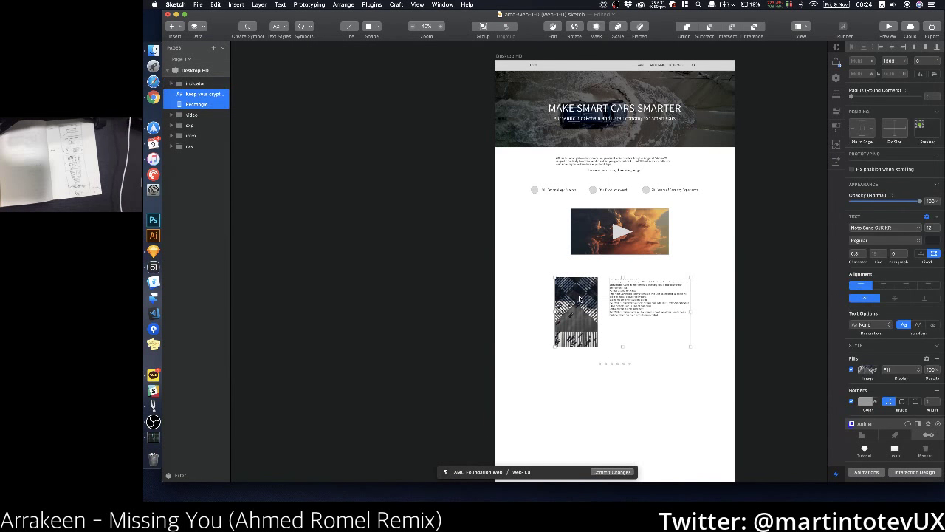
pyautogui.press('super+g')
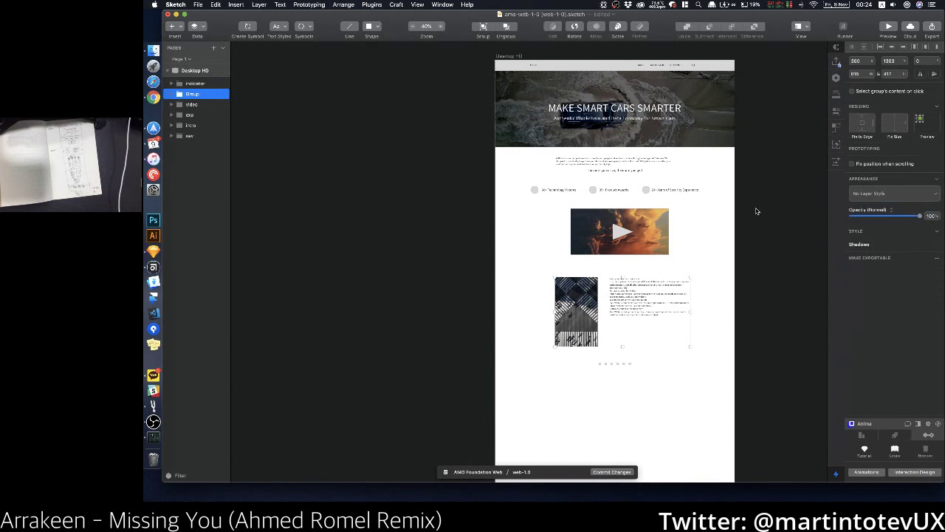
pyautogui.click(891, 48)
pyautogui.press('super+shift+g')
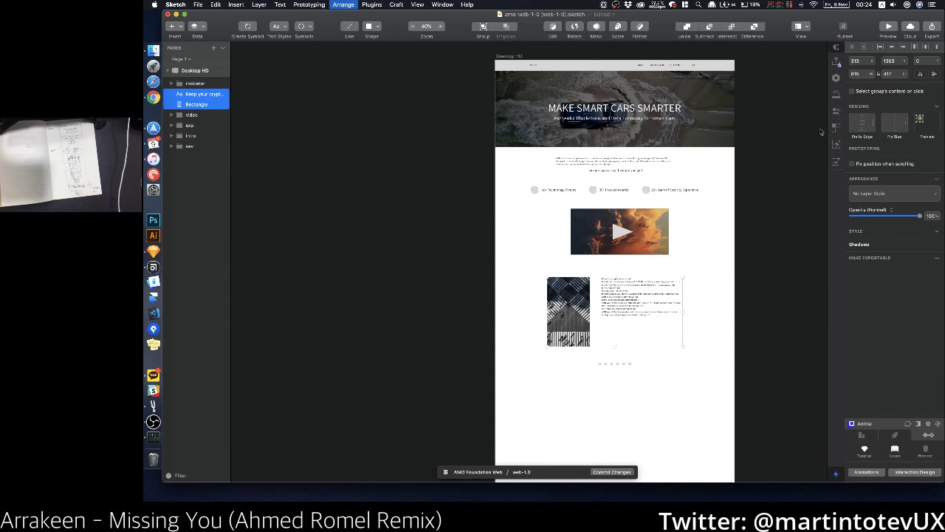
# Step: Group the tall photo, its text and the indicator row, and name the group "products"
pyautogui.moveTo(662, 394); pyautogui.dragTo(563, 284)
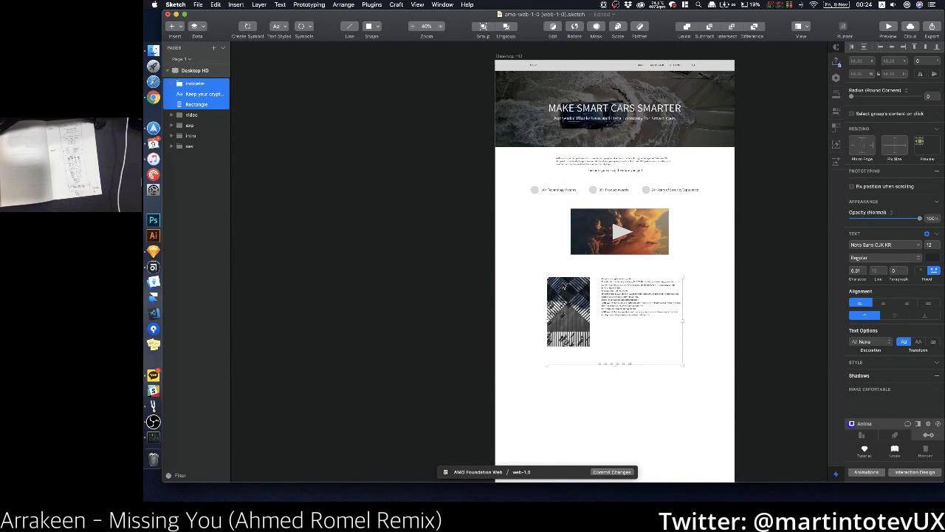
pyautogui.press('super+g')
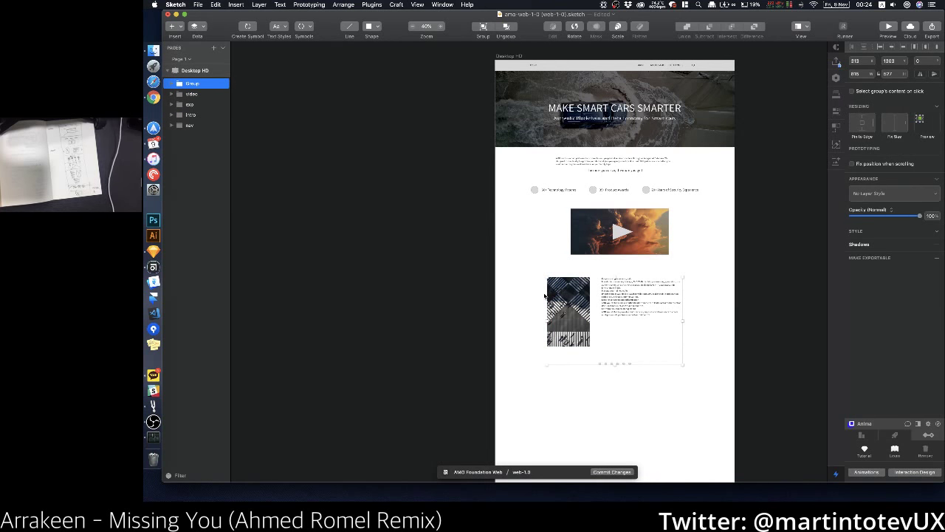
pyautogui.press('super+r')
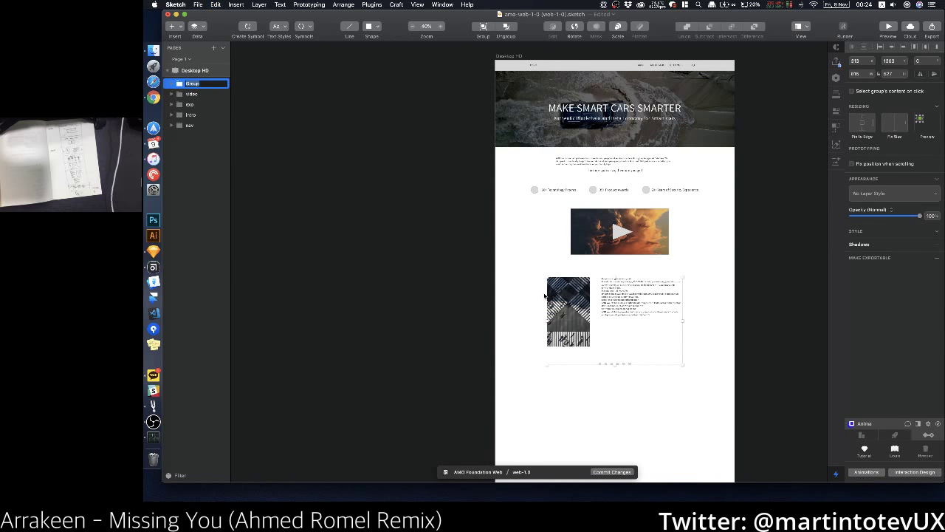
pyautogui.write('products')
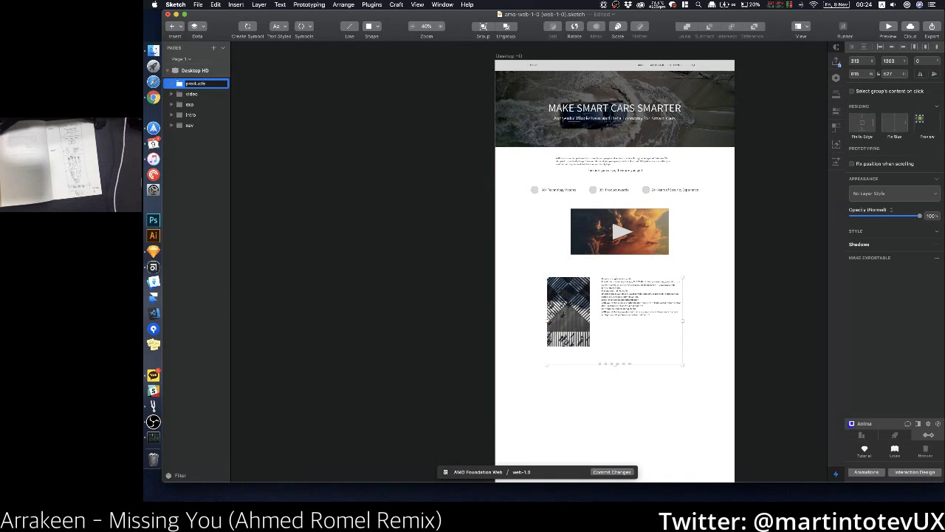
pyautogui.press('Return')
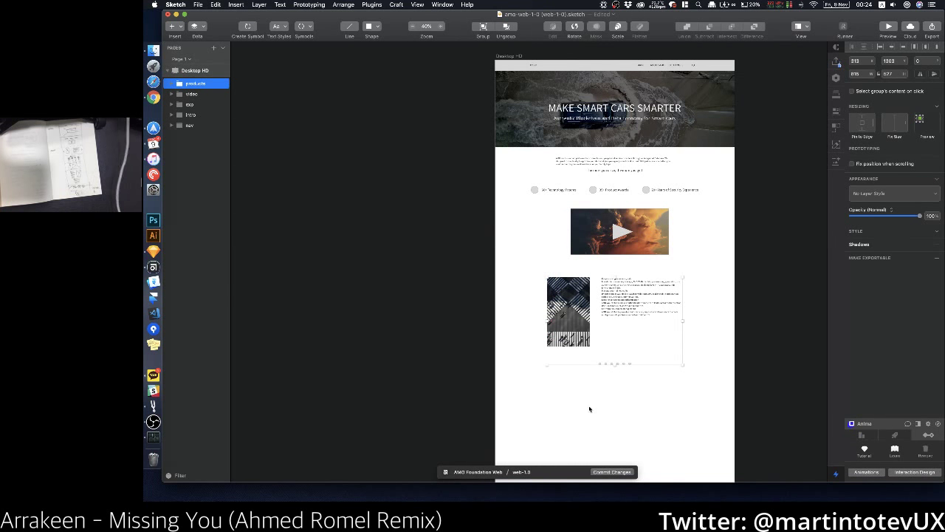
# Step: Examine the products section both in the context of the whole page and close up
pyautogui.scroll(2, 590, 399)
pyautogui.hscroll(3, 590, 398)
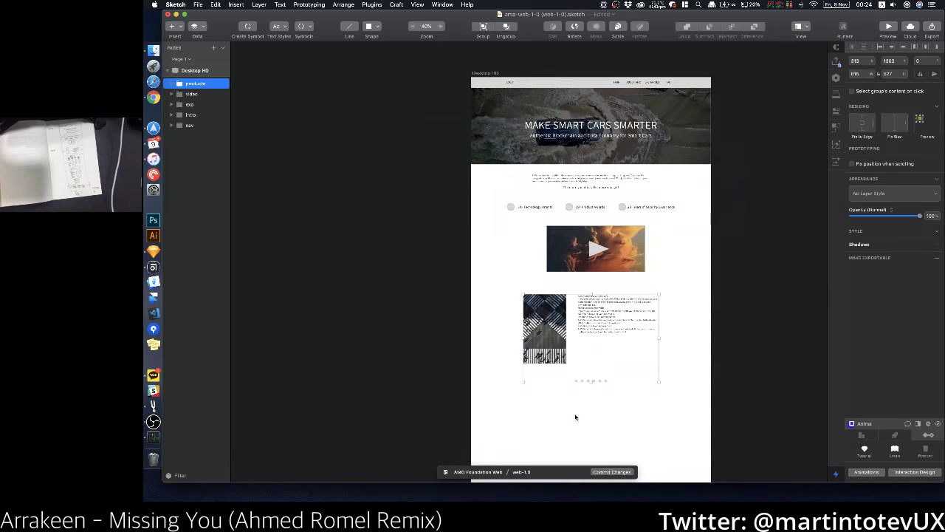
pyautogui.scroll(5, 664, 361)
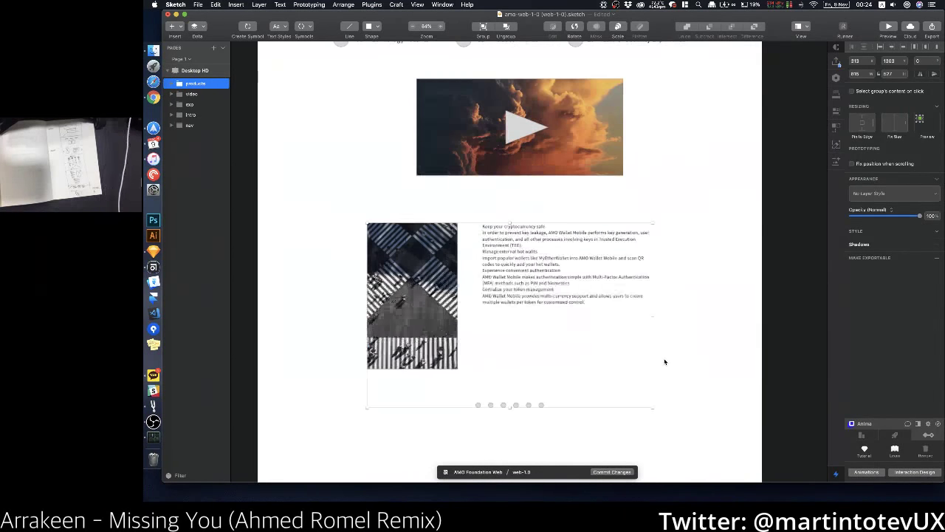
pyautogui.scroll(-3, 664, 361)
pyautogui.scroll(1, 665, 361)
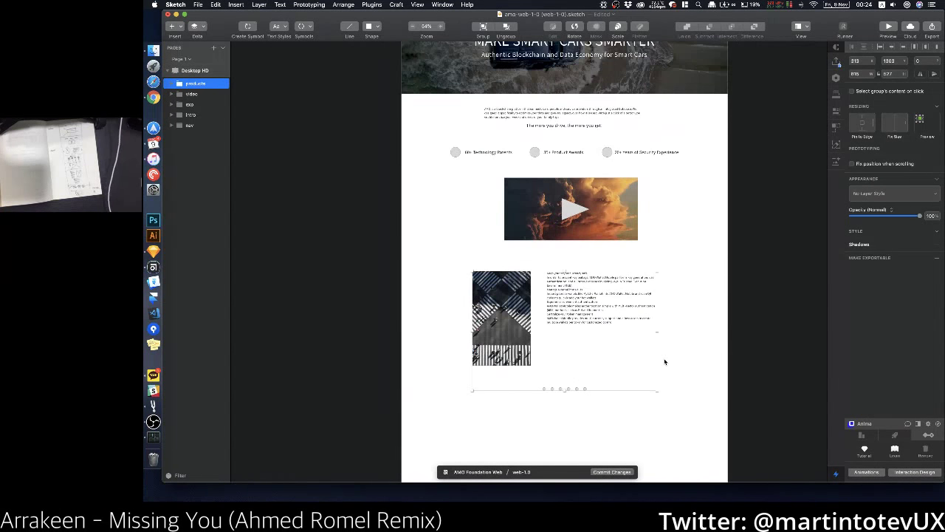
pyautogui.click(671, 350)
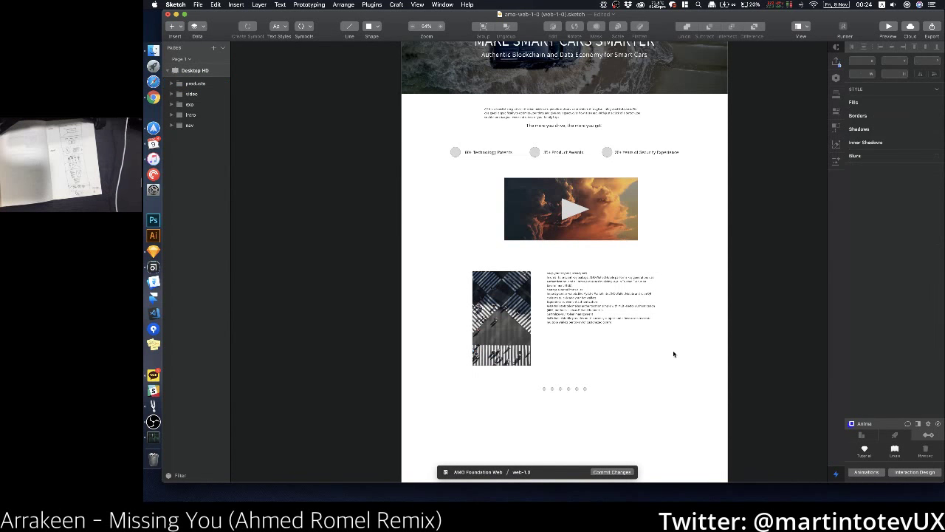
pyautogui.scroll(4, 671, 352)
pyautogui.scroll(2, 635, 387)
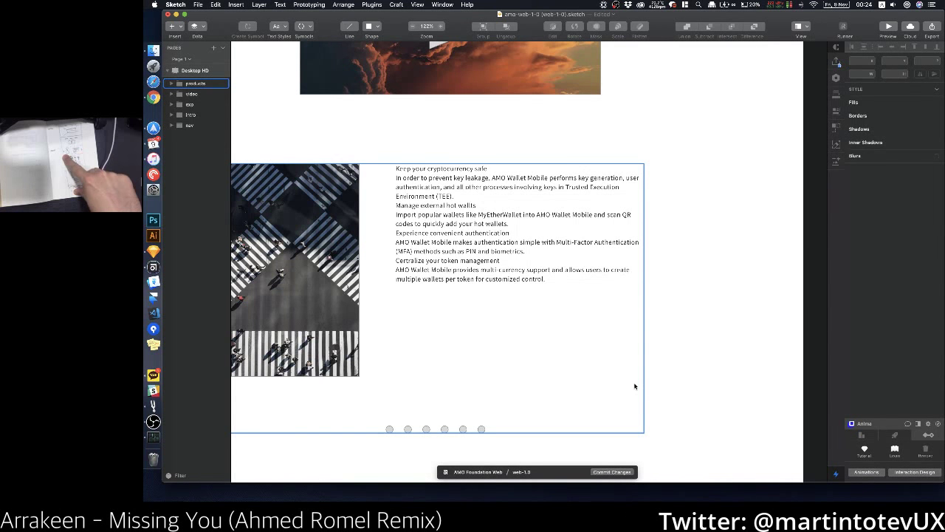
pyautogui.click(663, 364)
# Step: Draw a triangle about 116 × 29 px in the empty space right of the products text and rotate it 90°
pyautogui.scroll(-2, 631, 318)
pyautogui.hscroll(3, 631, 318)
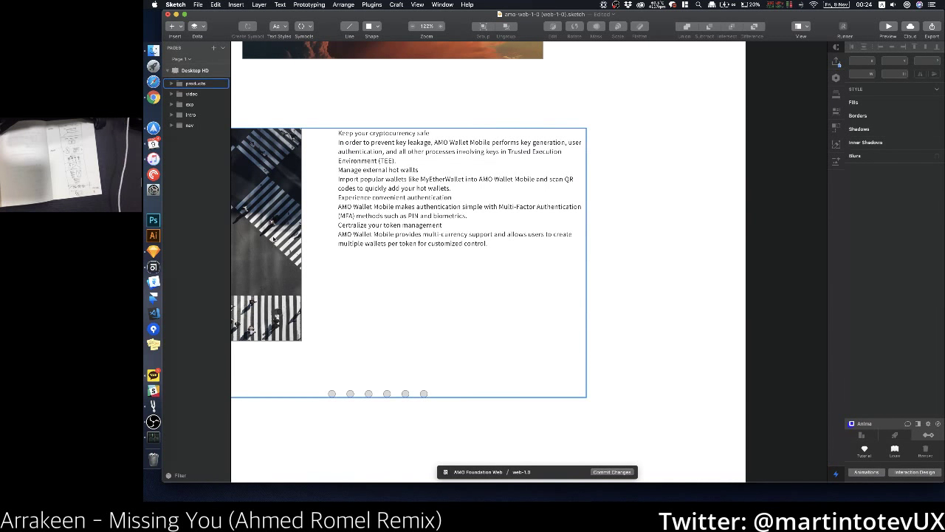
pyautogui.click(367, 27)
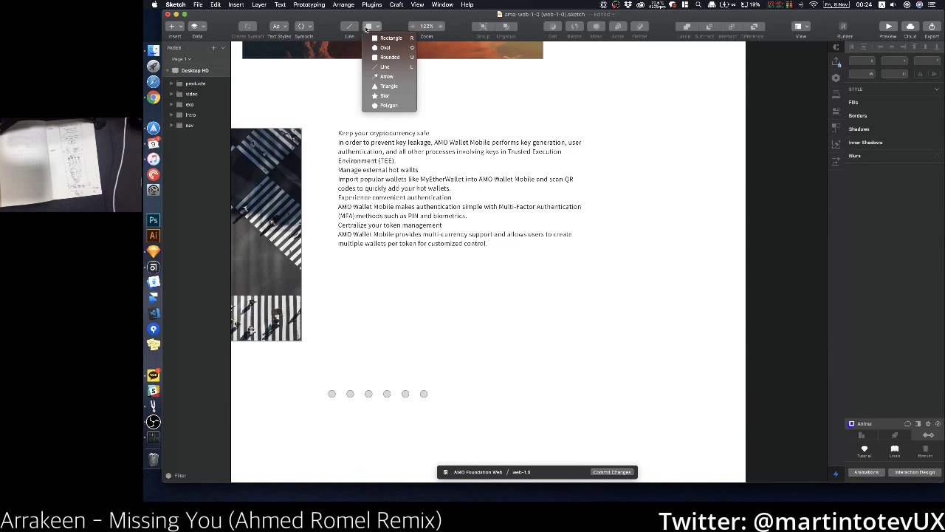
pyautogui.click(389, 86)
pyautogui.moveTo(654, 221)
pyautogui.mouseDown()
pyautogui.moveTo(700, 266)
pyautogui.moveTo(716, 232)
pyautogui.mouseUp()
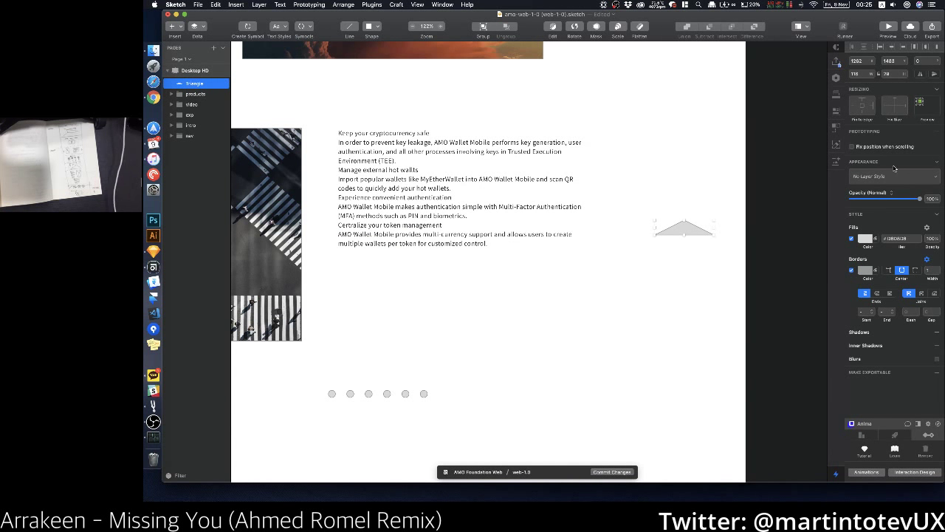
pyautogui.click(925, 60)
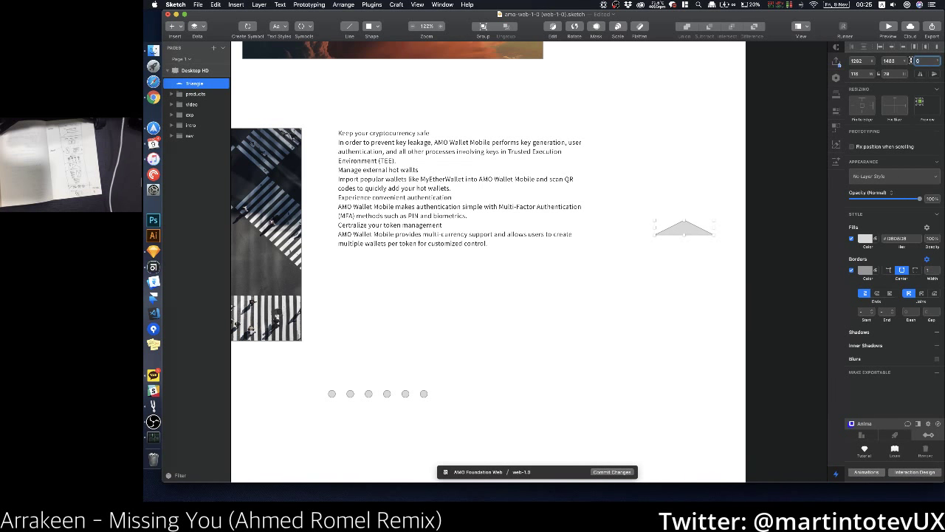
pyautogui.write('90')
pyautogui.press('Return')
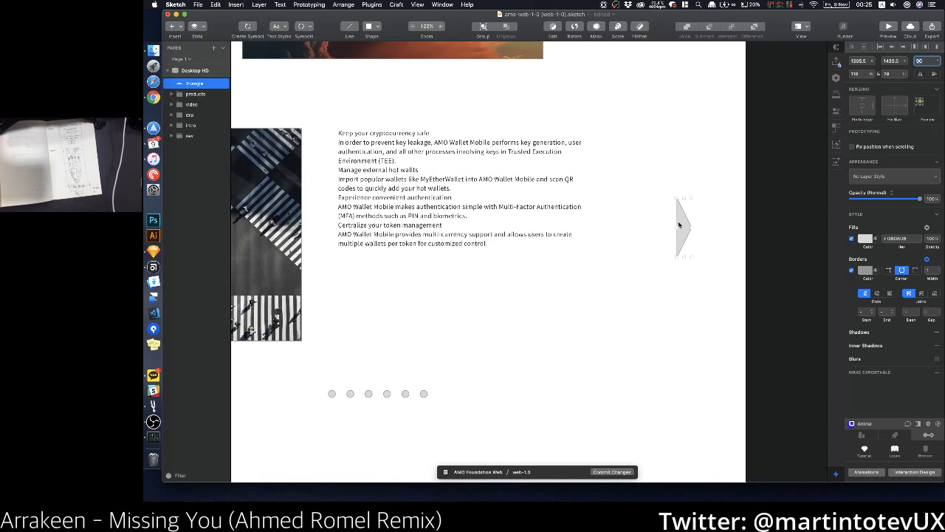
# Step: Examine the rotated triangle's points in edit mode, then delete the triangle from the area beside the products text
pyautogui.click(555, 30)
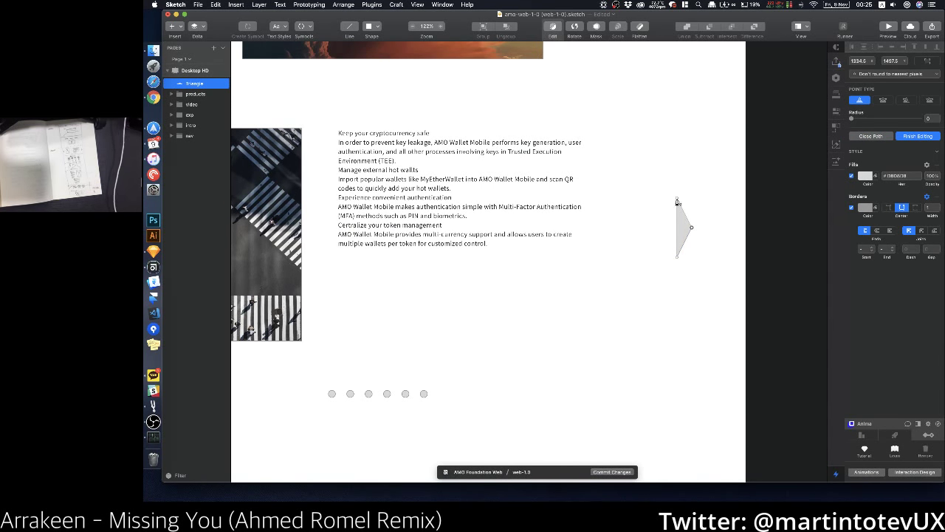
pyautogui.press('Escape')
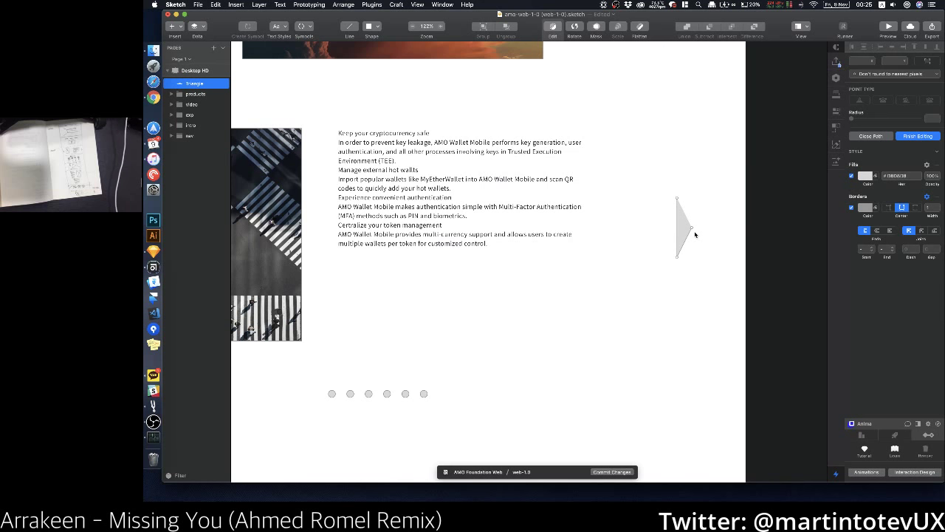
pyautogui.moveTo(686, 234)
pyautogui.mouseDown()
pyautogui.moveTo(690, 243)
pyautogui.moveTo(692, 235)
pyautogui.mouseUp()
pyautogui.press('Escape')
pyautogui.press('BackSpace')
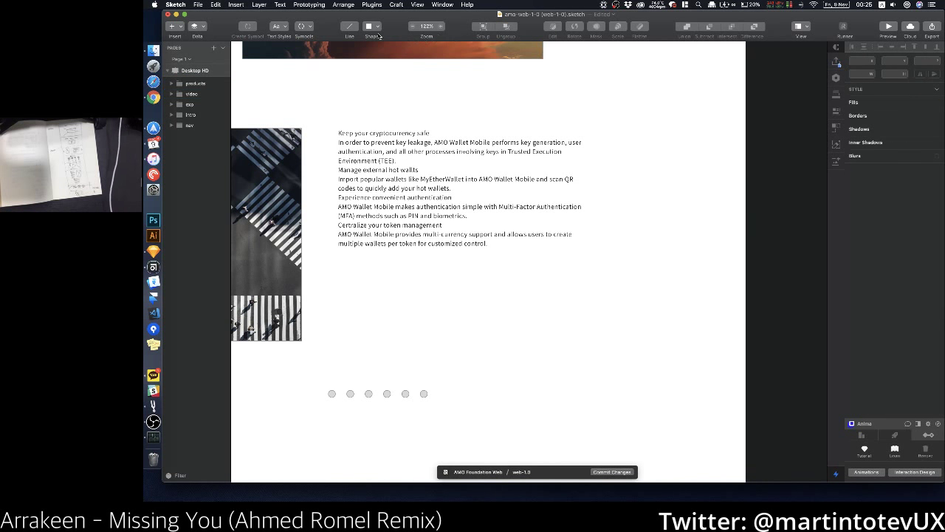
pyautogui.press('l')
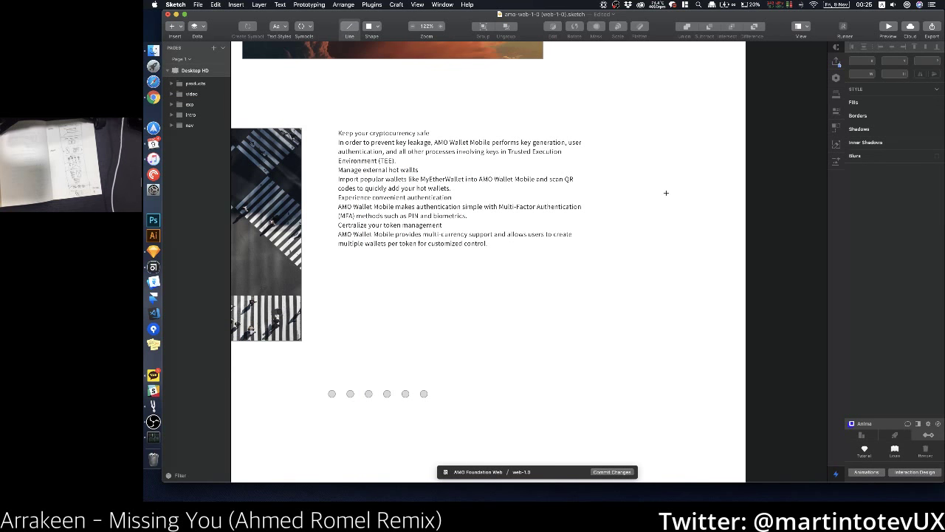
pyautogui.moveTo(679, 196); pyautogui.dragTo(700, 229)
pyautogui.press('BackSpace')
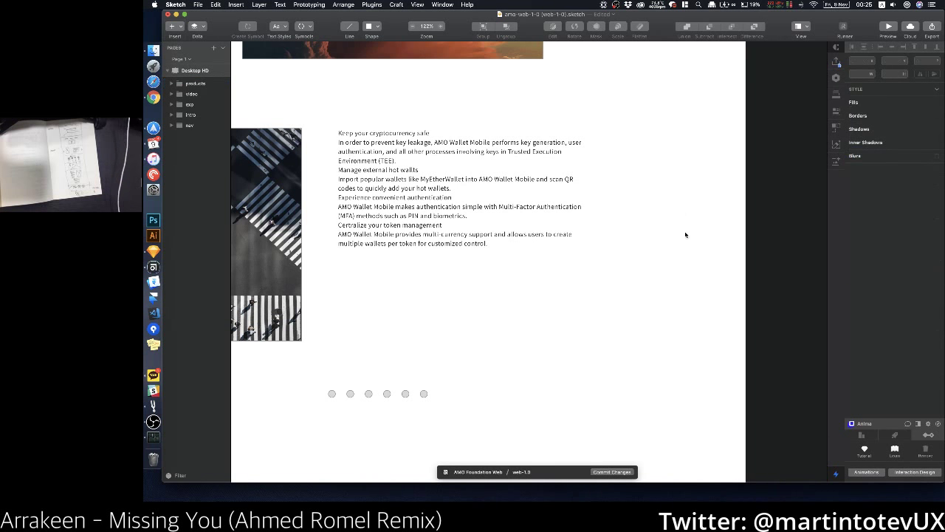
pyautogui.press('l')
pyautogui.moveTo(655, 192); pyautogui.dragTo(691, 225)
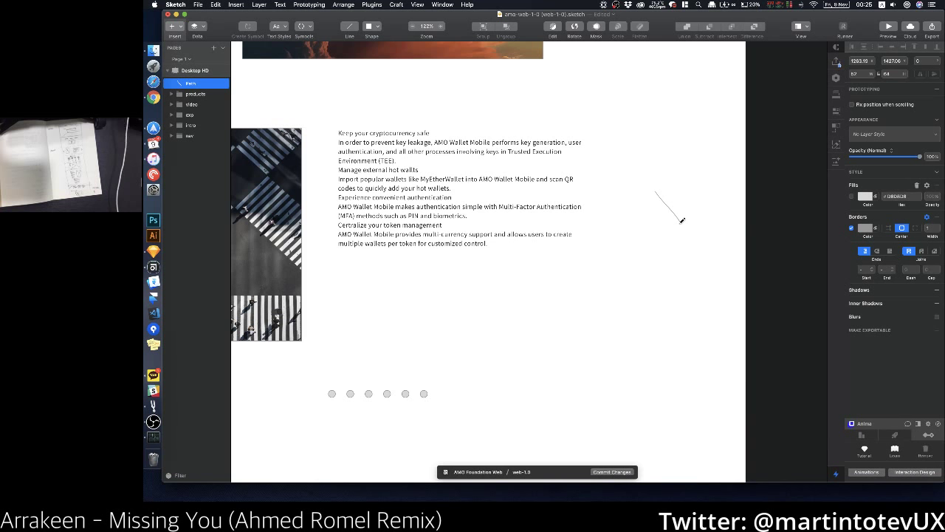
pyautogui.press('l')
pyautogui.moveTo(674, 208); pyautogui.dragTo(693, 206)
pyautogui.press('super+a')
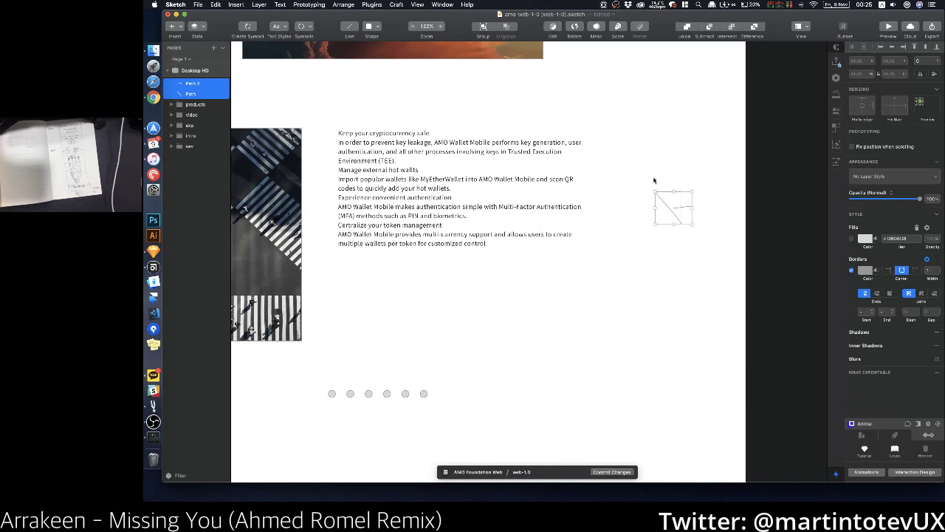
pyautogui.press('BackSpace')
pyautogui.press('v')
pyautogui.click(663, 185)
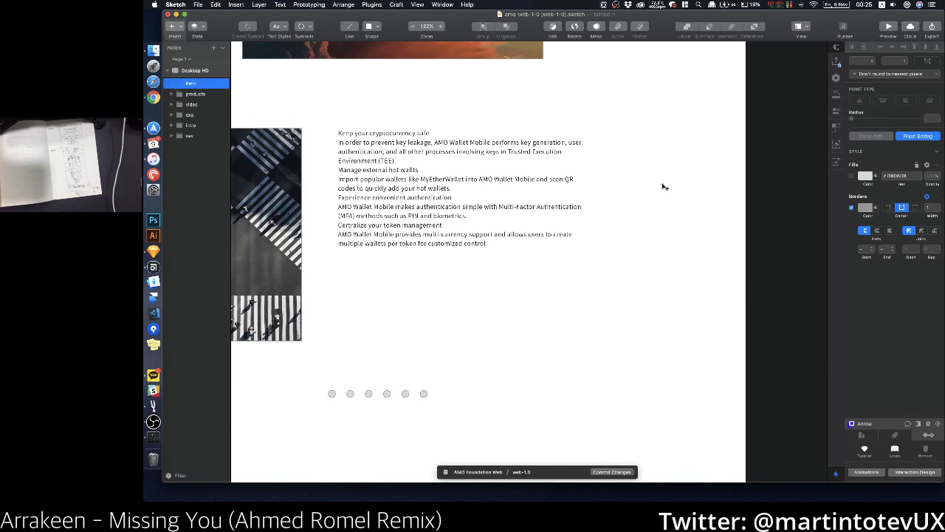
pyautogui.click(662, 184)
pyautogui.press('Escape')
pyautogui.press('Escape')
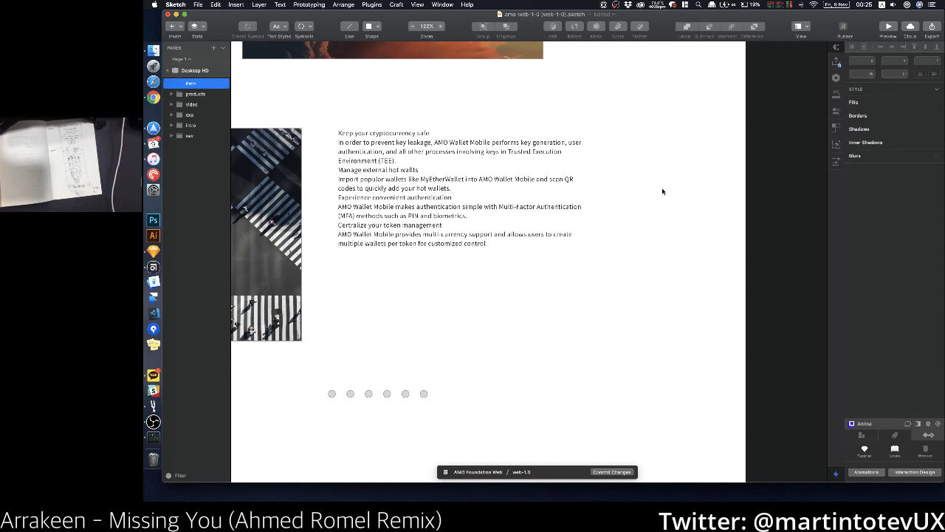
# Step: Draw an open right-pointing arrow about 54 × 152 px beside the products text with the Vector tool and turn on its border
pyautogui.press('v')
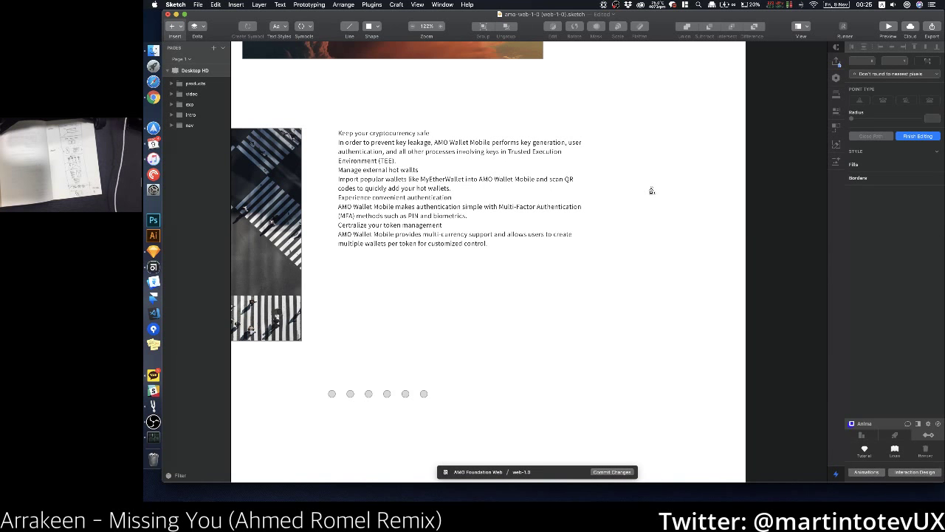
pyautogui.click(652, 186)
pyautogui.click(679, 227)
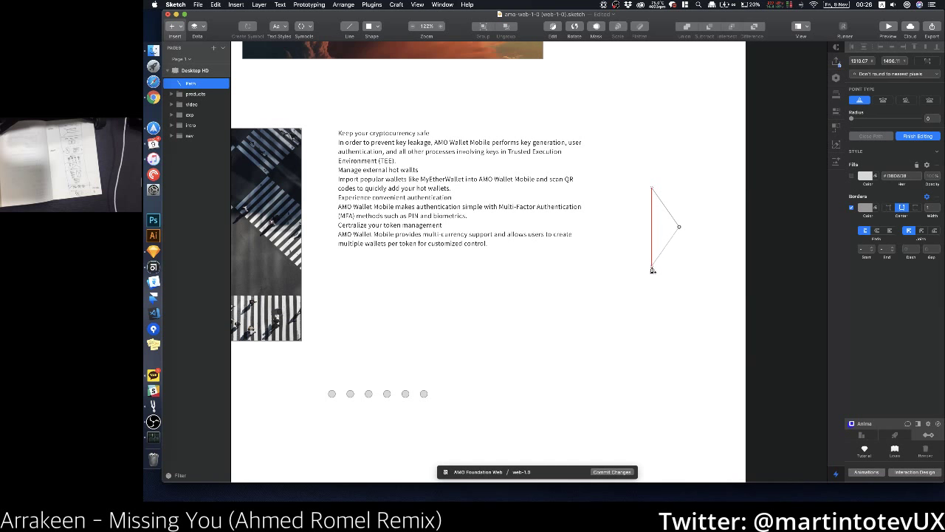
pyautogui.click(651, 265)
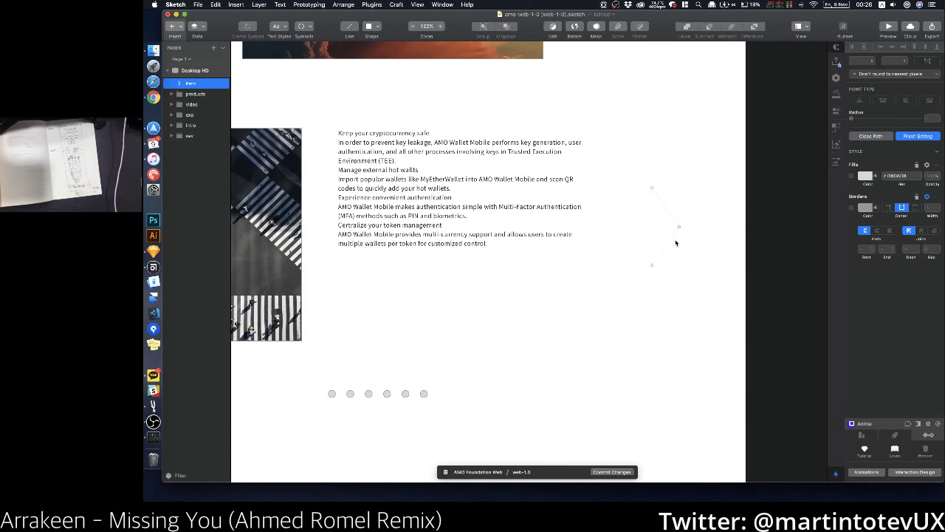
pyautogui.press('Escape')
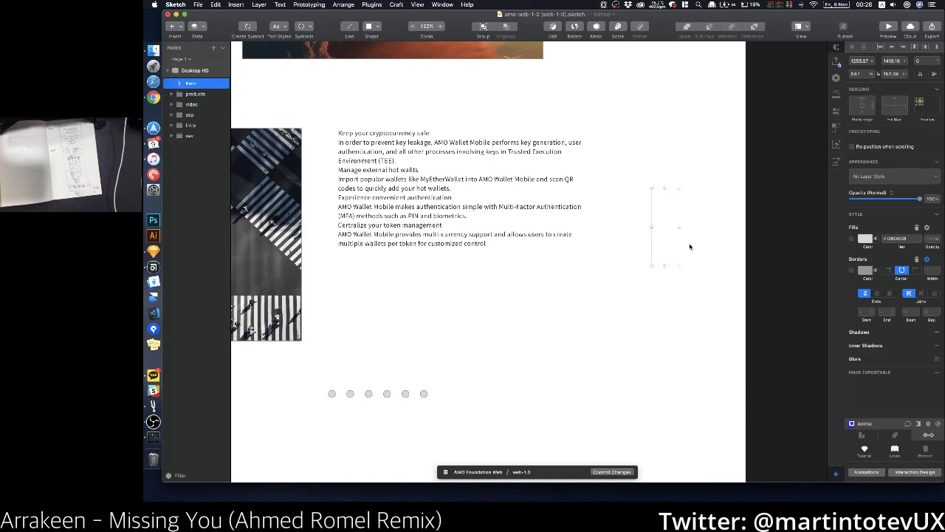
pyautogui.click(851, 270)
pyautogui.scroll(-5, 687, 252)
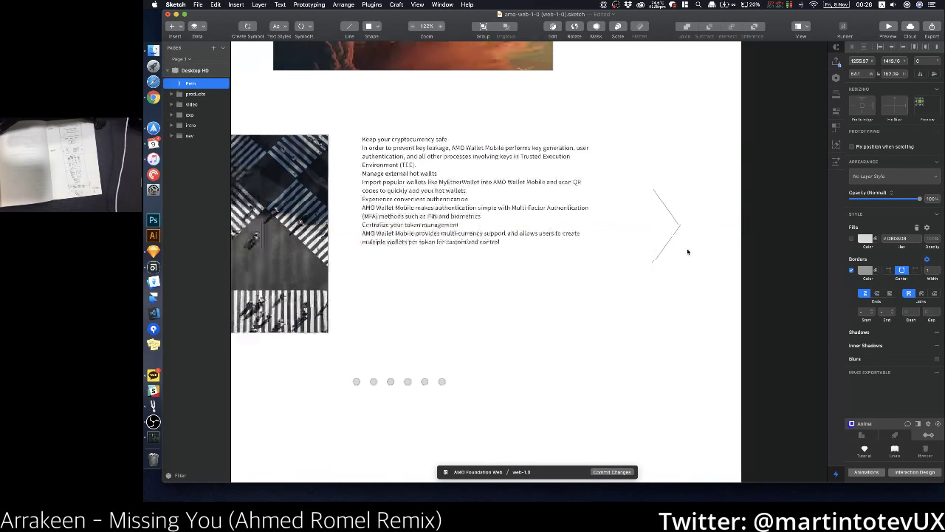
# Step: Duplicate the arrow to the other side of the tall photo and rotate the copy 180°
pyautogui.moveTo(680, 247); pyautogui.dragTo(472, 257)
pyautogui.press('super+d')
pyautogui.rightClick(471, 258)
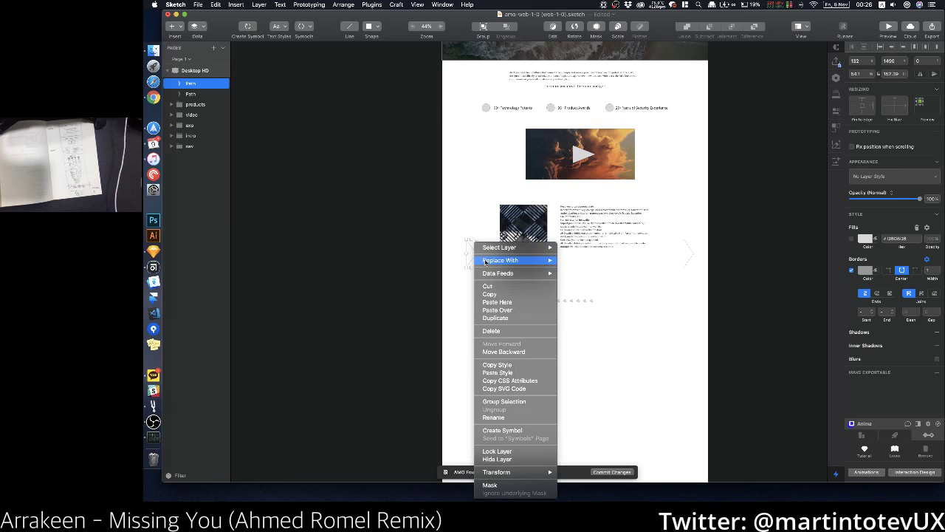
pyautogui.click(924, 65)
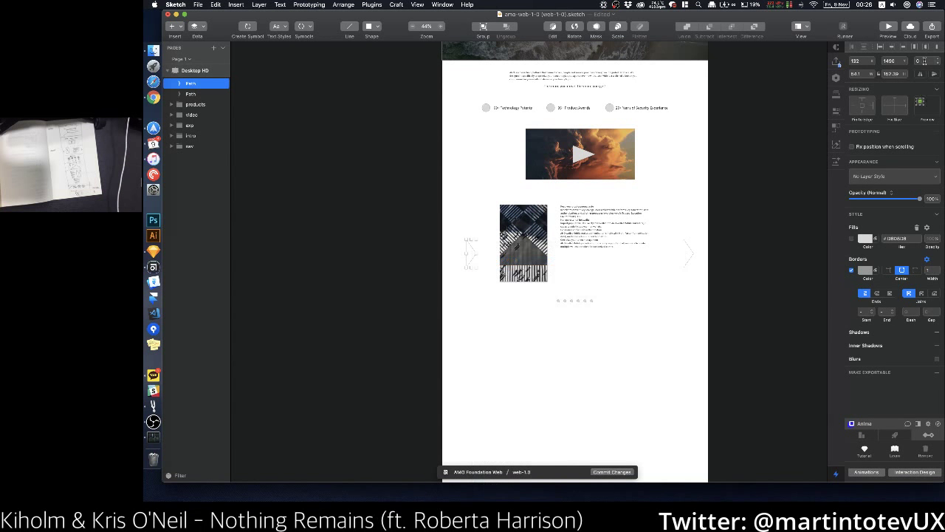
pyautogui.click(915, 61)
pyautogui.write('180')
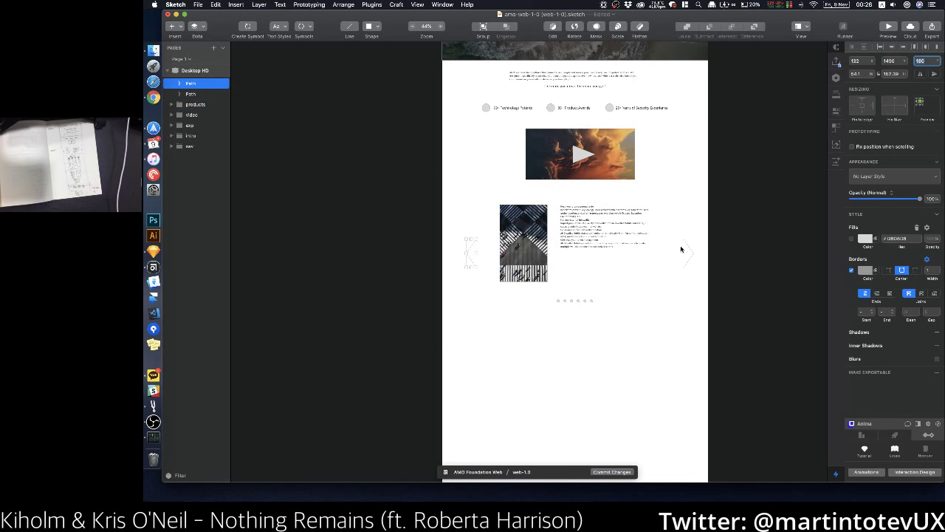
pyautogui.moveTo(474, 264); pyautogui.dragTo(471, 263)
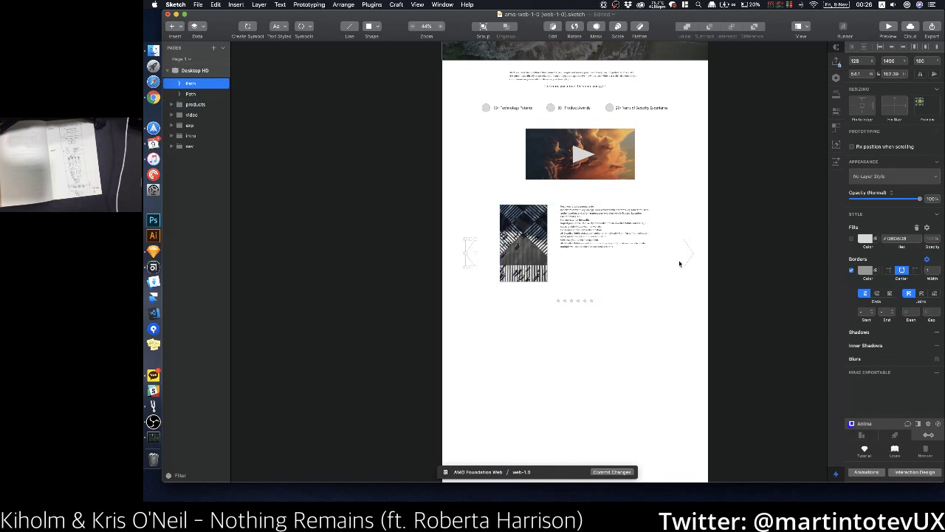
# Step: Shift the previous arrow to X 100 and the next arrow to X 1286, giving them equal margins on the artboard
pyautogui.moveTo(470, 247); pyautogui.dragTo(446, 249)
pyautogui.hotkey('shift', 'Right')
pyautogui.hotkey('shift', 'Right')
pyautogui.hotkey('shift', 'Right')
pyautogui.hotkey('shift', 'Right')
pyautogui.hotkey('shift', 'Right')
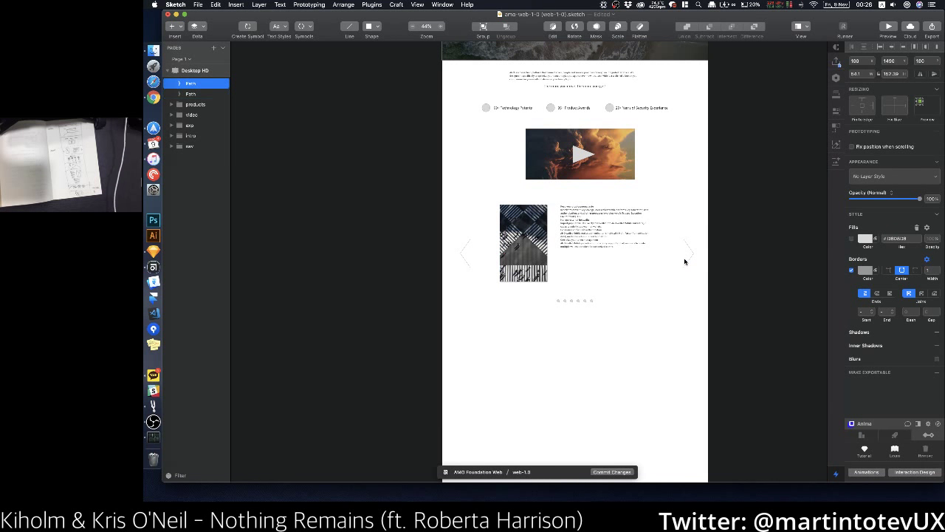
pyautogui.moveTo(687, 260); pyautogui.dragTo(696, 264)
pyautogui.hotkey('shift', 'Left')
pyautogui.hotkey('shift', 'Left')
pyautogui.hotkey('shift', 'Left')
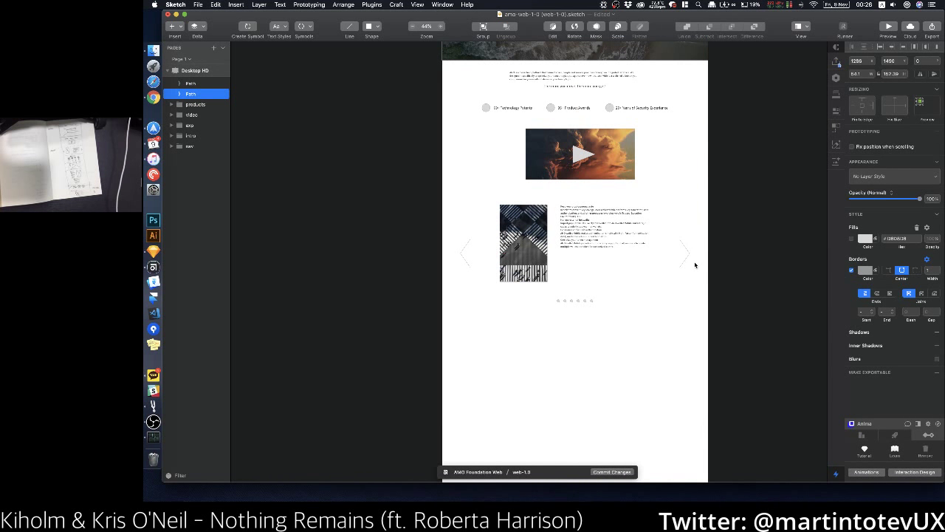
# Step: Move both arrows into the products group
pyautogui.keyDown('shift'); pyautogui.click(461, 251); pyautogui.keyUp('shift')
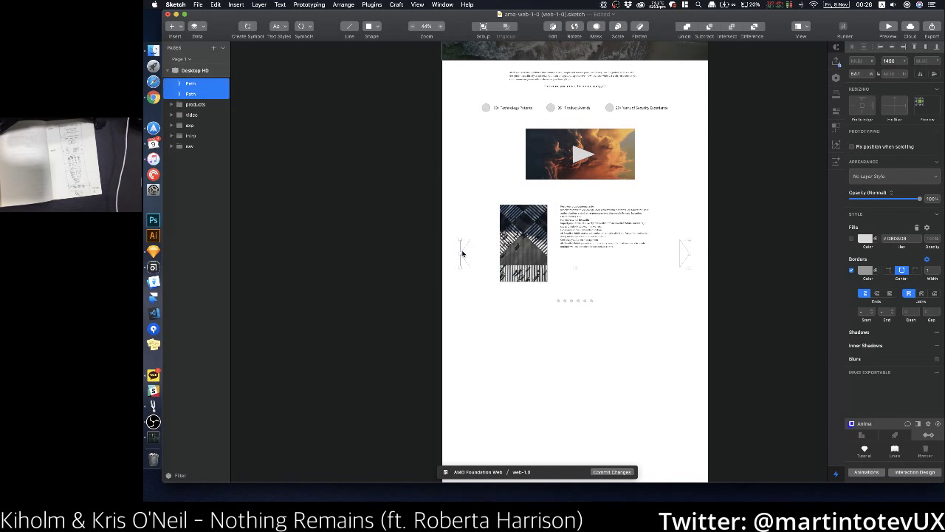
pyautogui.moveTo(192, 90); pyautogui.dragTo(193, 106)
pyautogui.click(521, 325)
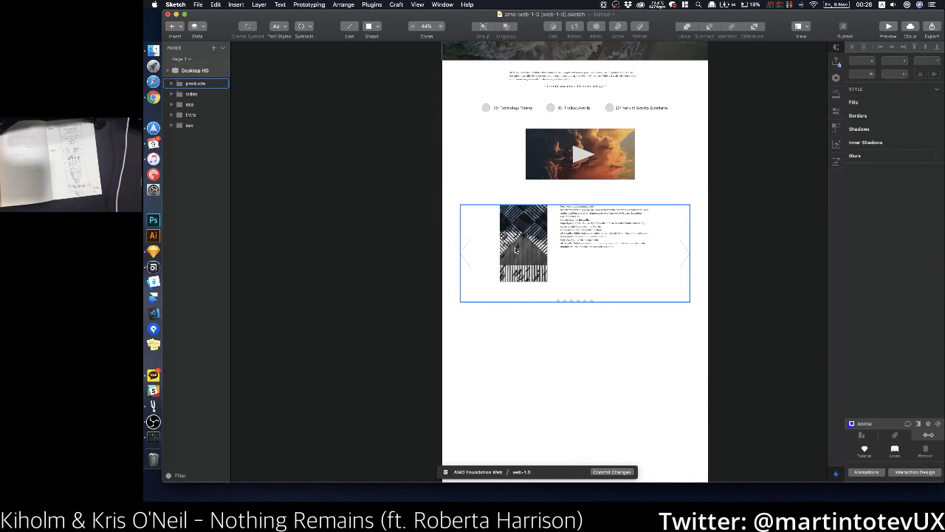
pyautogui.click(557, 382)
pyautogui.moveTo(569, 376); pyautogui.dragTo(570, 344)
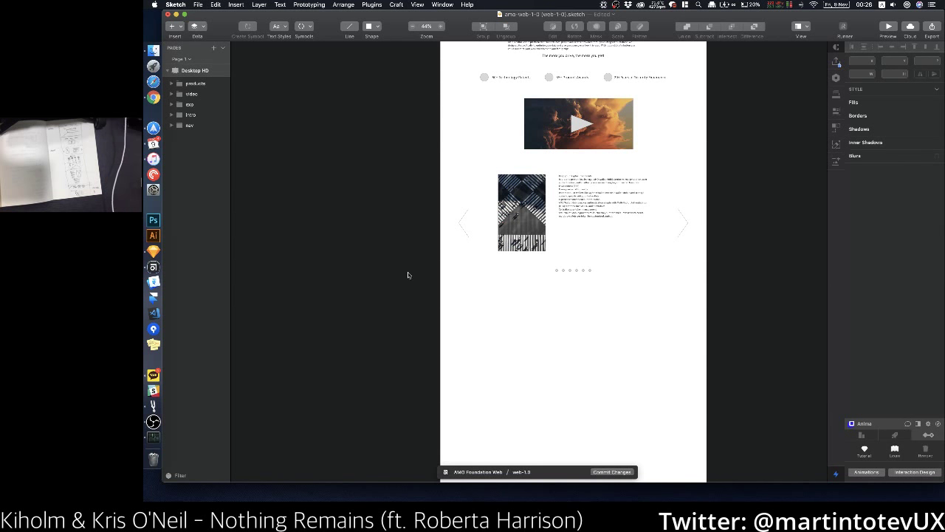
pyautogui.click(153, 421)
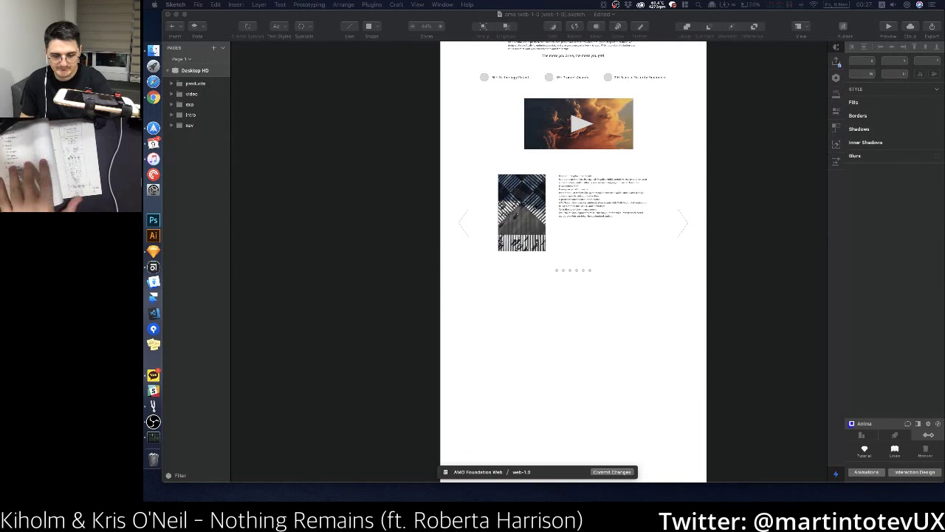
pyautogui.click(547, 342)
# Step: Draw a circle about 135 px wide below the products section, duplicate it into an evenly spaced row of four and centre the row
pyautogui.scroll(-2, 552, 352)
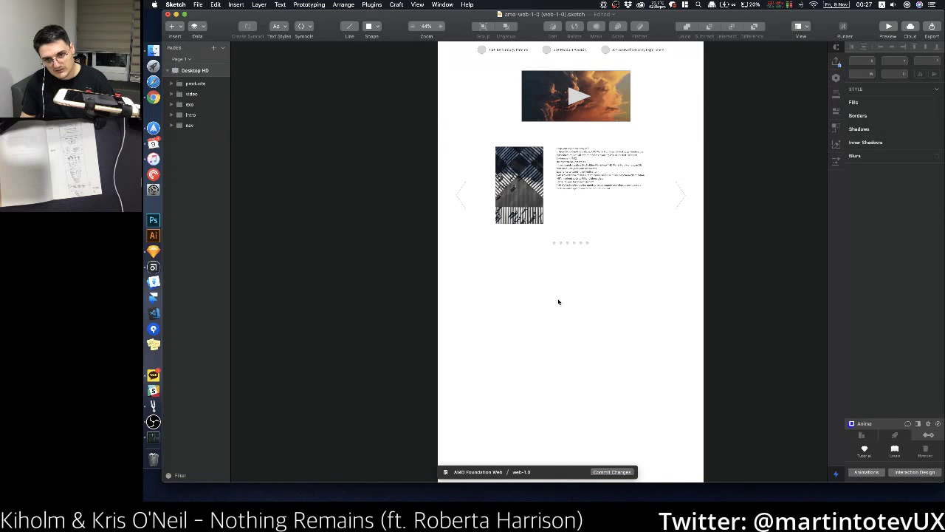
pyautogui.press('o')
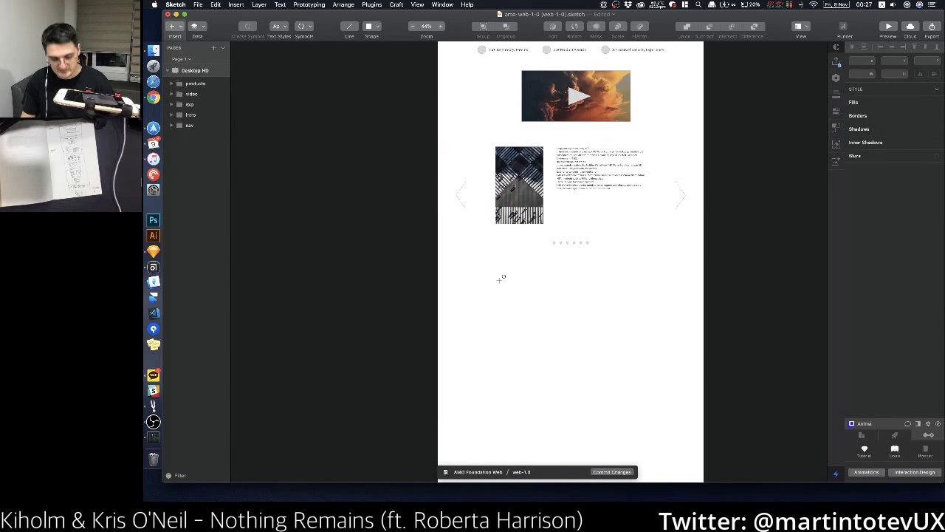
pyautogui.moveTo(495, 277); pyautogui.dragTo(559, 294)
pyautogui.press('super+d')
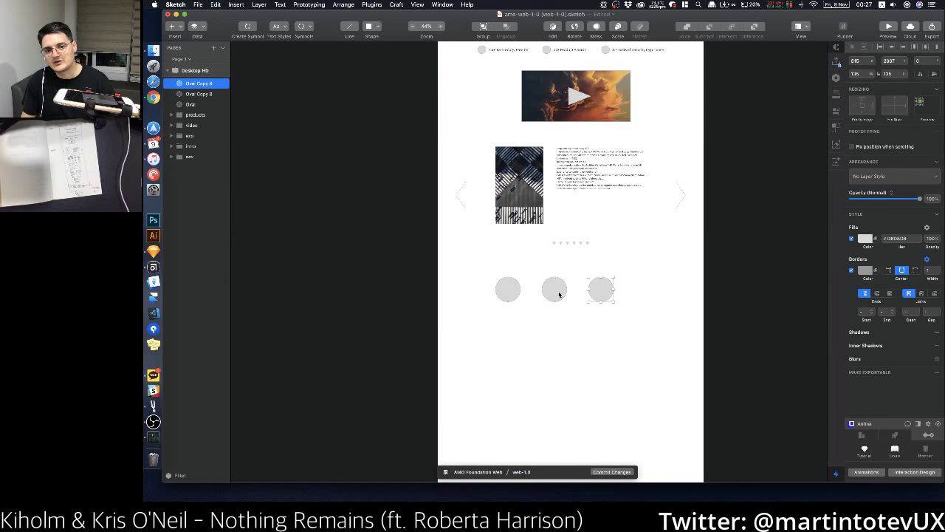
pyautogui.press('super+d')
pyautogui.moveTo(656, 320); pyautogui.dragTo(503, 285)
# Step: Copy the products text, place the copy below the first circle and narrow it to the circle's 135 px width
pyautogui.click(564, 177)
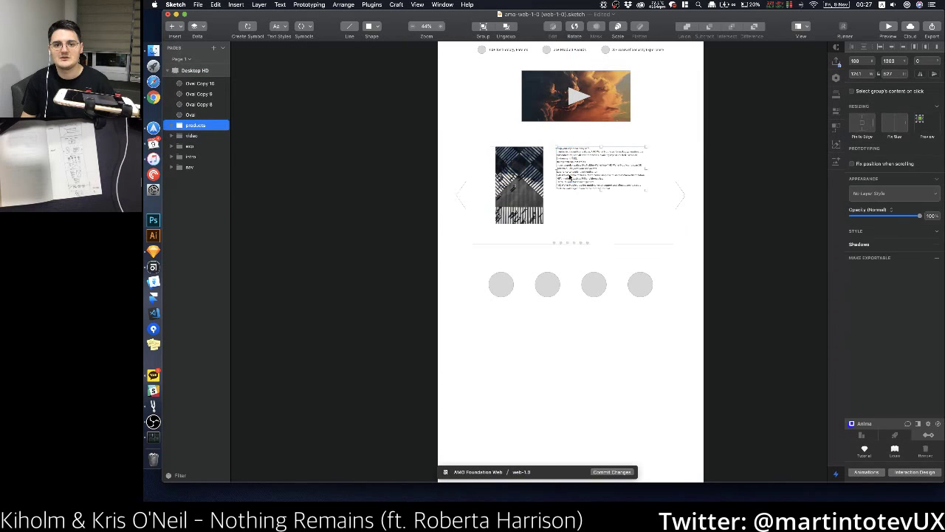
pyautogui.doubleClick(583, 195)
pyautogui.click(597, 305)
pyautogui.press('super+v')
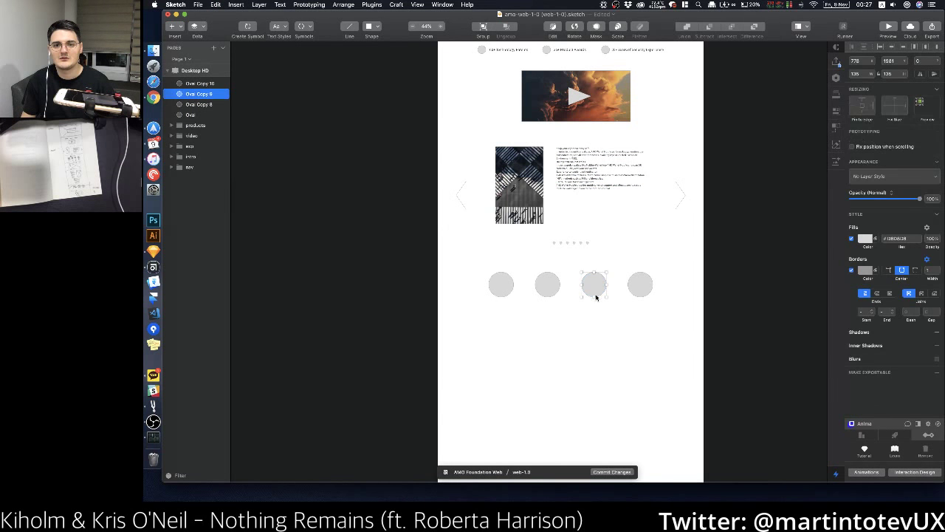
pyautogui.moveTo(574, 165); pyautogui.dragTo(505, 323)
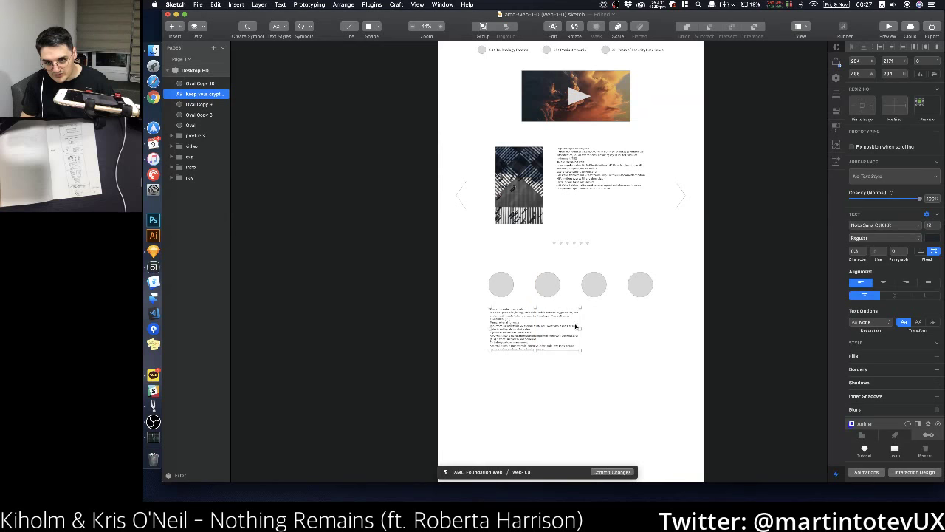
pyautogui.moveTo(578, 330); pyautogui.dragTo(516, 330)
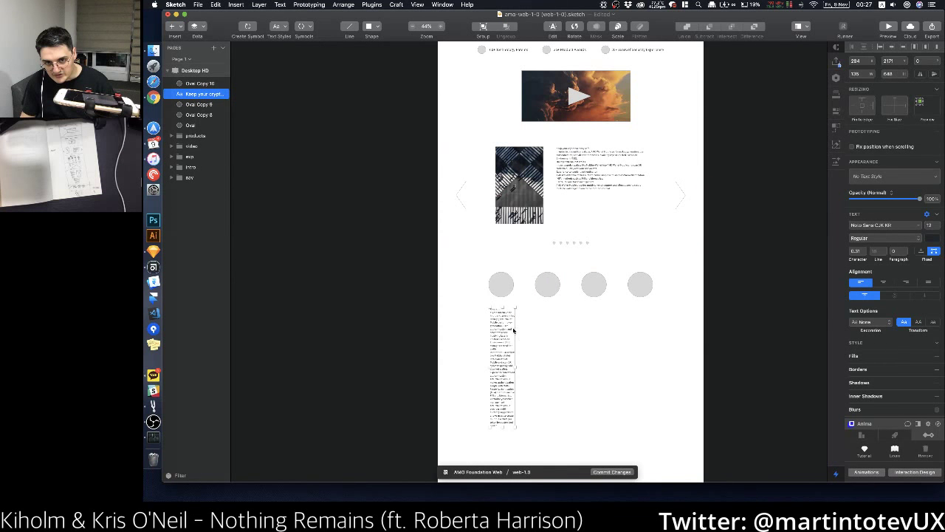
# Step: Shorten the narrow text below the first circle by deleting its later paragraphs
pyautogui.doubleClick(506, 425)
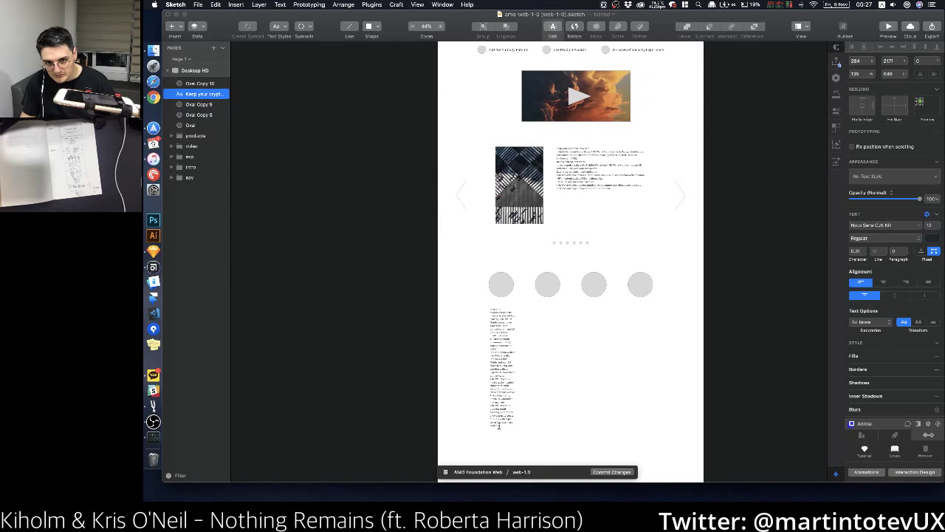
pyautogui.moveTo(499, 425); pyautogui.dragTo(462, 348)
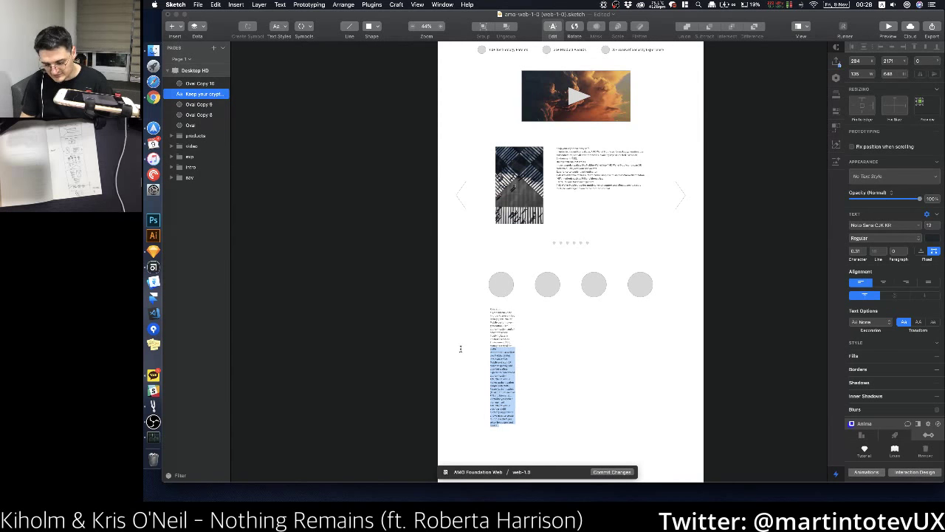
pyautogui.press('BackSpace')
pyautogui.press('Escape')
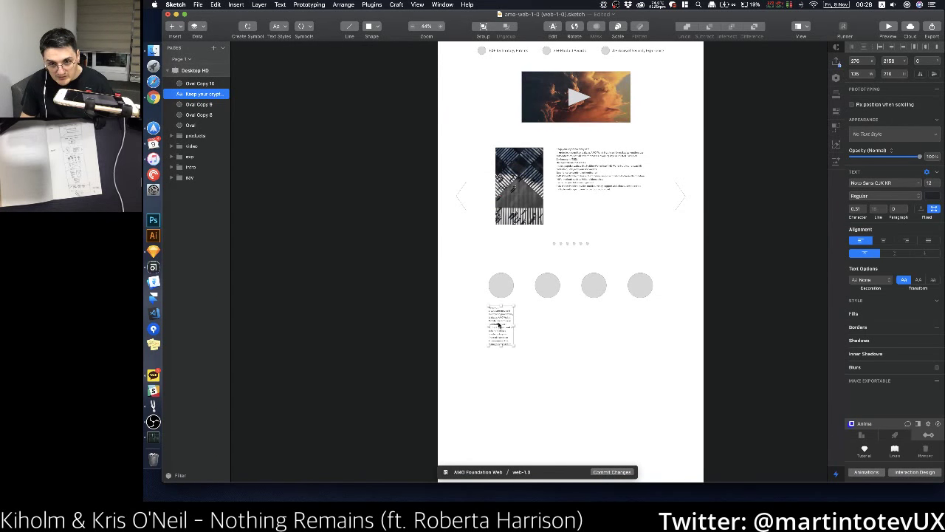
# Step: Duplicate the shortened text block beneath each of the other three circles with equal spacing
pyautogui.keyDown('alt'); pyautogui.moveTo(500, 329); pyautogui.dragTo(546, 322); pyautogui.keyUp('alt')
pyautogui.press('super+d')
pyautogui.press('super+d')
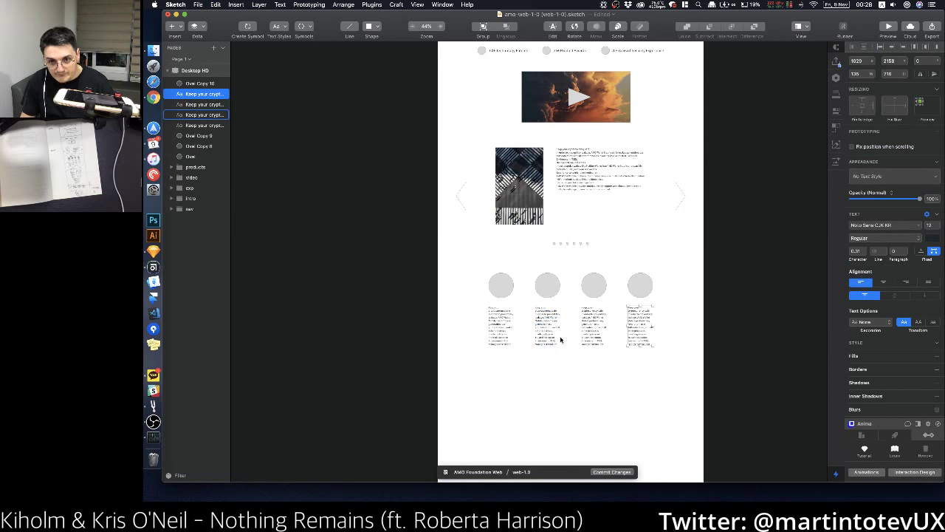
# Step: Fill the four circles below the products section with sample portraits from the Faces data source
pyautogui.click(651, 371)
pyautogui.click(501, 282)
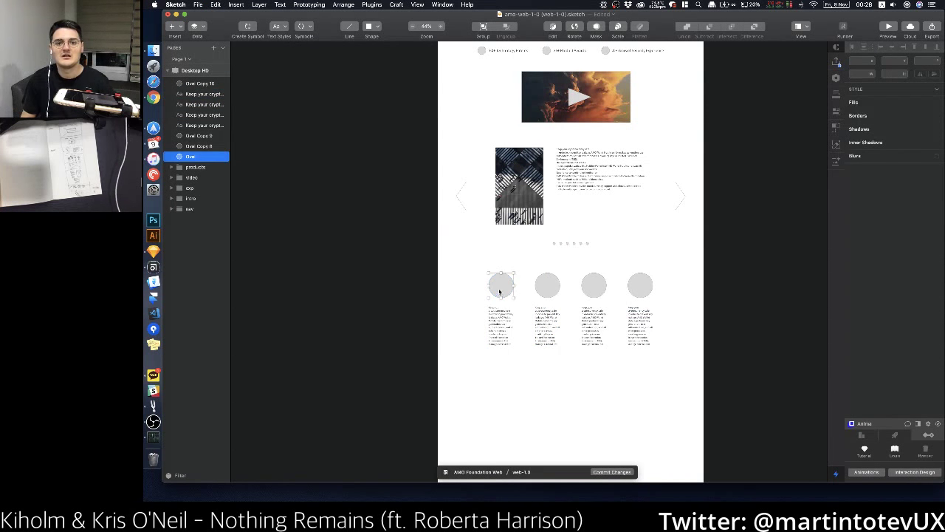
pyautogui.keyDown('shift'); pyautogui.click(546, 290); pyautogui.keyUp('shift')
pyautogui.keyDown('shift'); pyautogui.click(595, 285); pyautogui.keyUp('shift')
pyautogui.keyDown('shift'); pyautogui.click(634, 285); pyautogui.keyUp('shift')
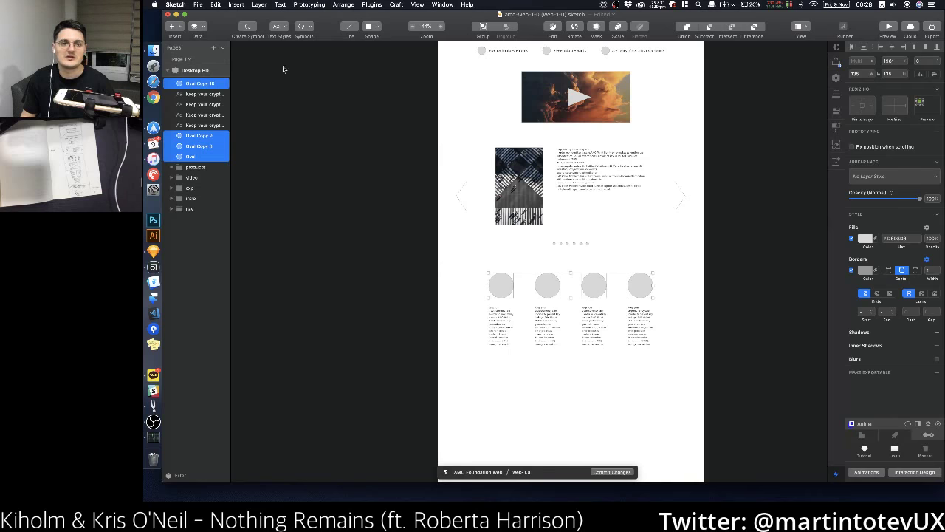
pyautogui.click(194, 24)
pyautogui.moveTo(218, 71)
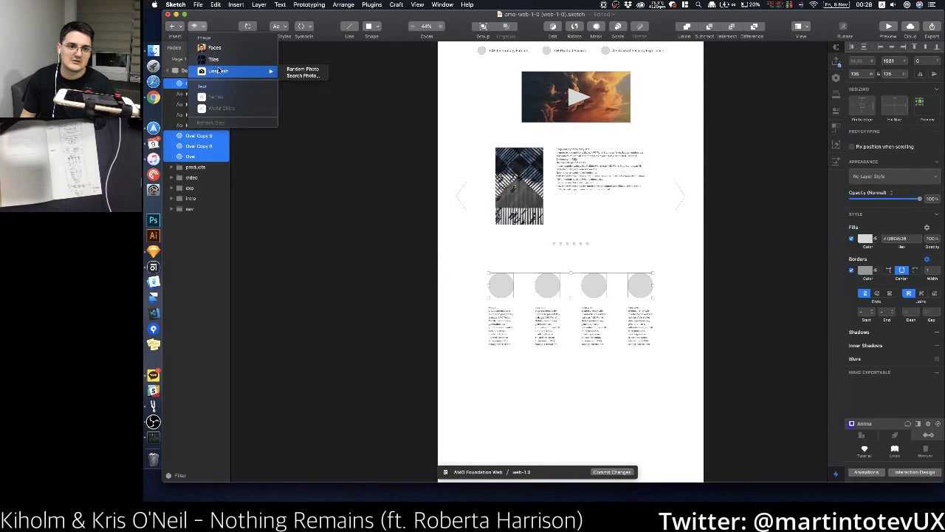
pyautogui.click(235, 47)
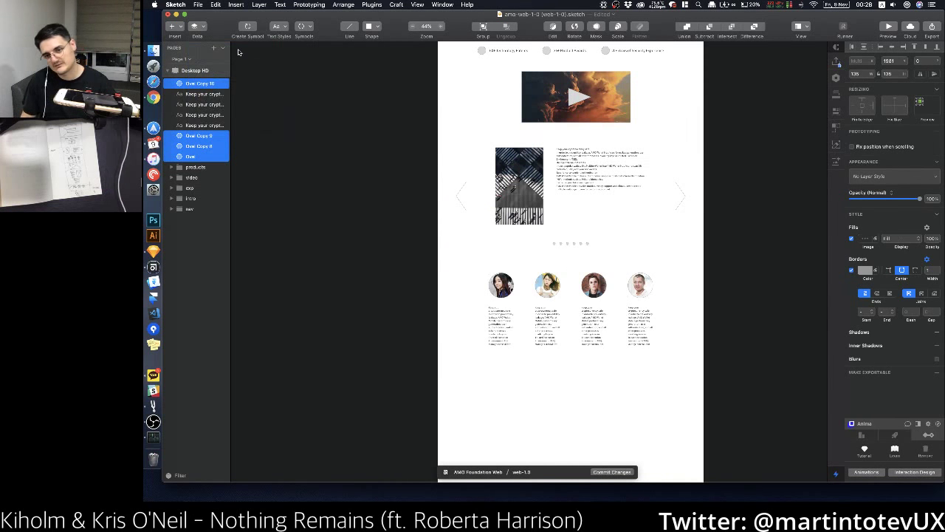
pyautogui.click(604, 385)
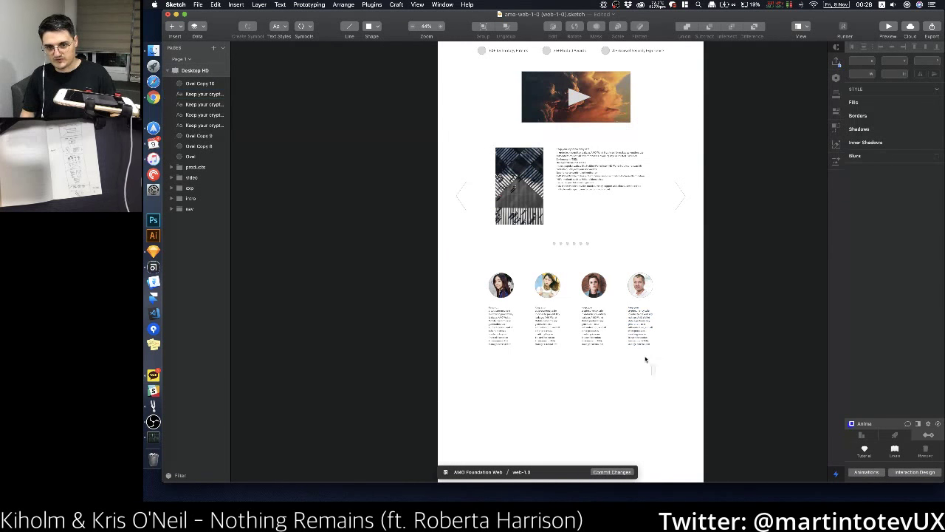
# Step: Move the four-column portrait-and-text row down and lower the products group to Y 1234
pyautogui.moveTo(652, 373); pyautogui.dragTo(502, 292)
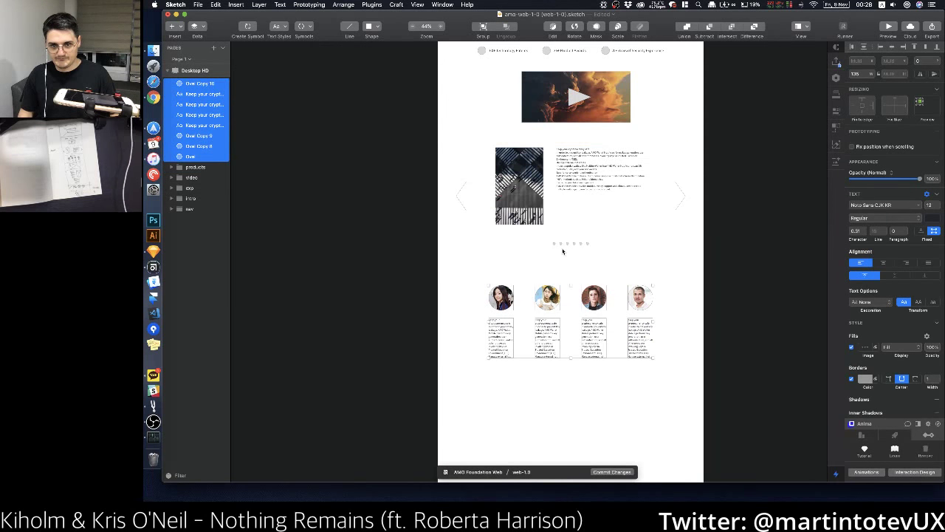
pyautogui.click(519, 170)
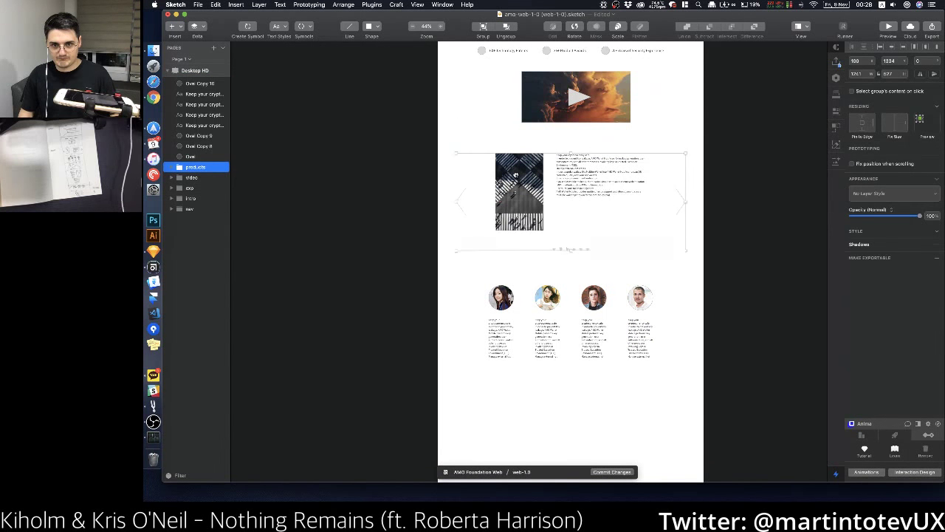
pyautogui.click(664, 338)
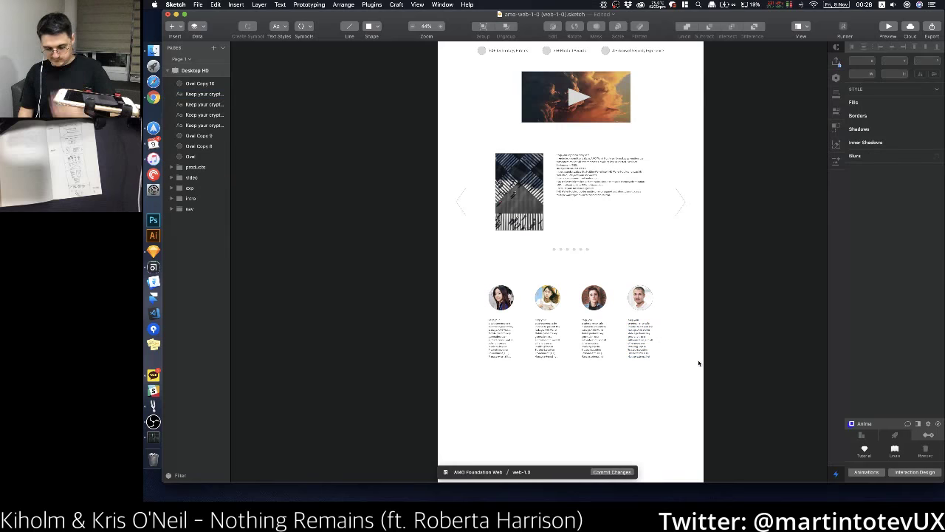
pyautogui.scroll(-10, 692, 382)
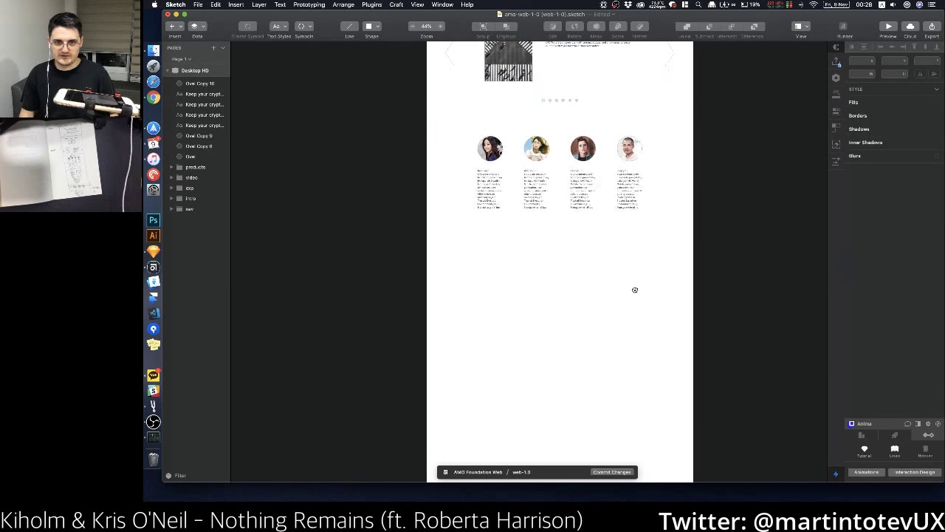
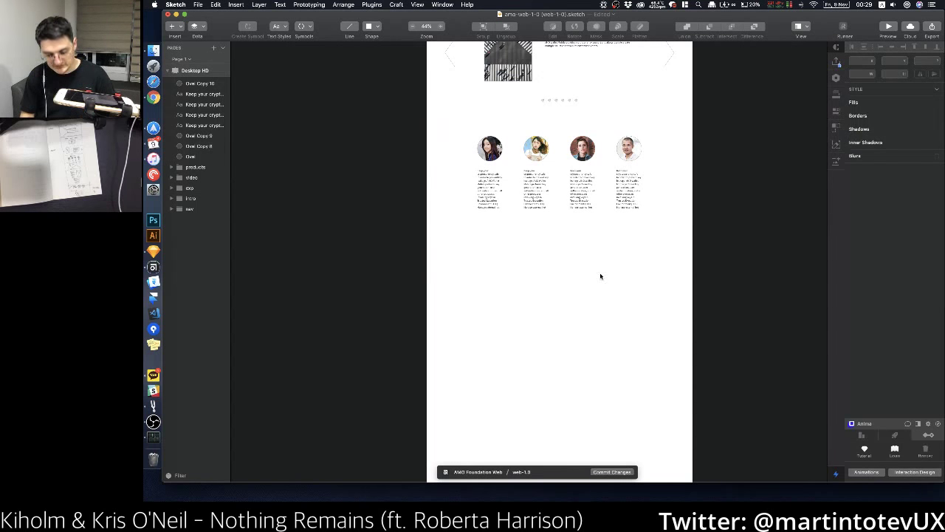
# Step: Duplicate the fourth portrait and its text as an evenly spaced fifth column, and give the copy a different Faces image
pyautogui.press('v')
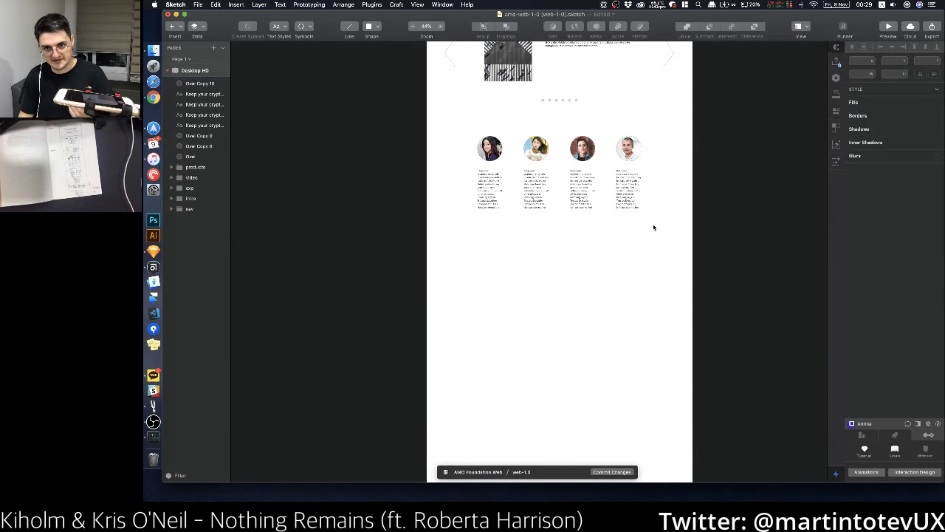
pyautogui.moveTo(654, 227); pyautogui.dragTo(674, 149)
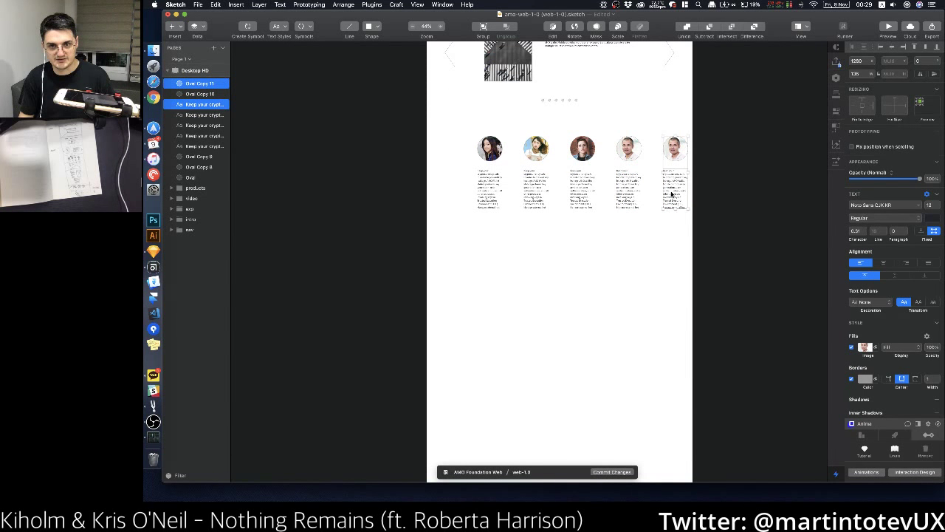
pyautogui.click(668, 267)
pyautogui.click(672, 147)
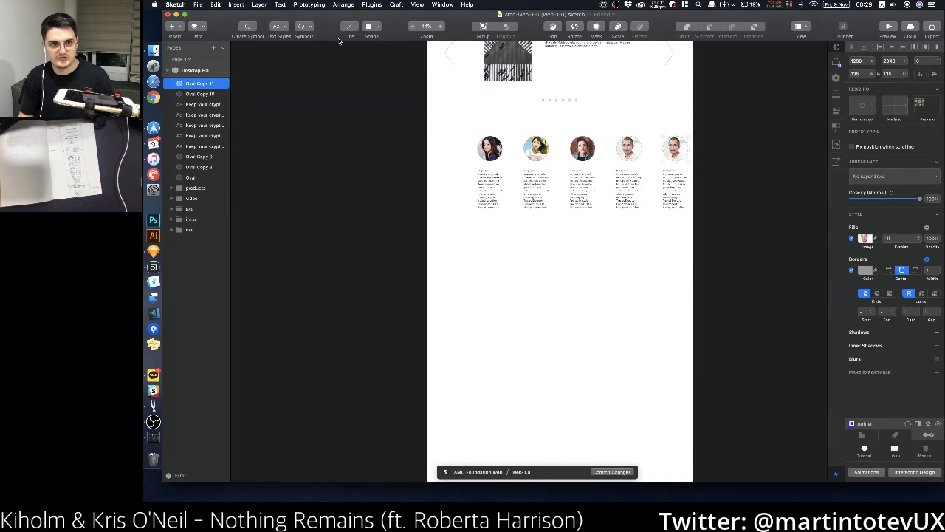
pyautogui.click(197, 35)
pyautogui.click(230, 51)
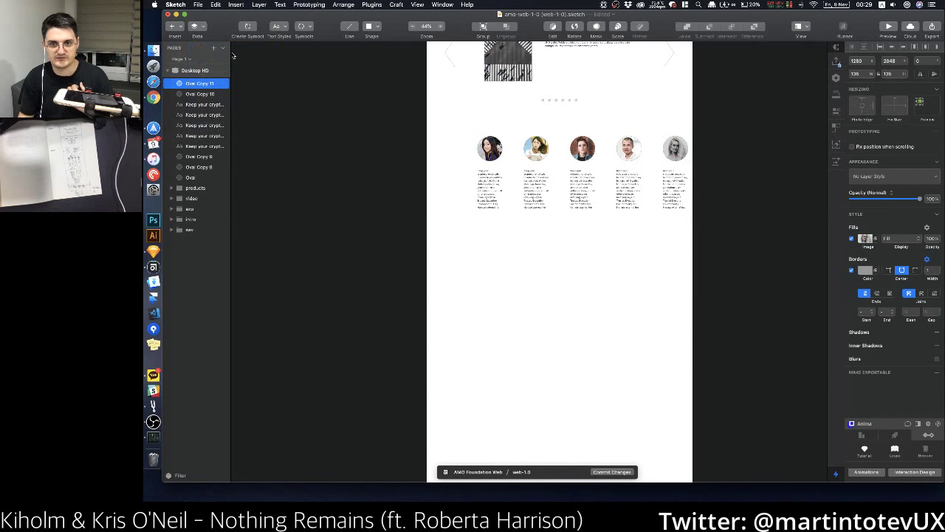
# Step: Move all five portrait-and-text columns about 80 px right so the last one runs past the artboard's edge
pyautogui.moveTo(677, 232); pyautogui.dragTo(505, 150)
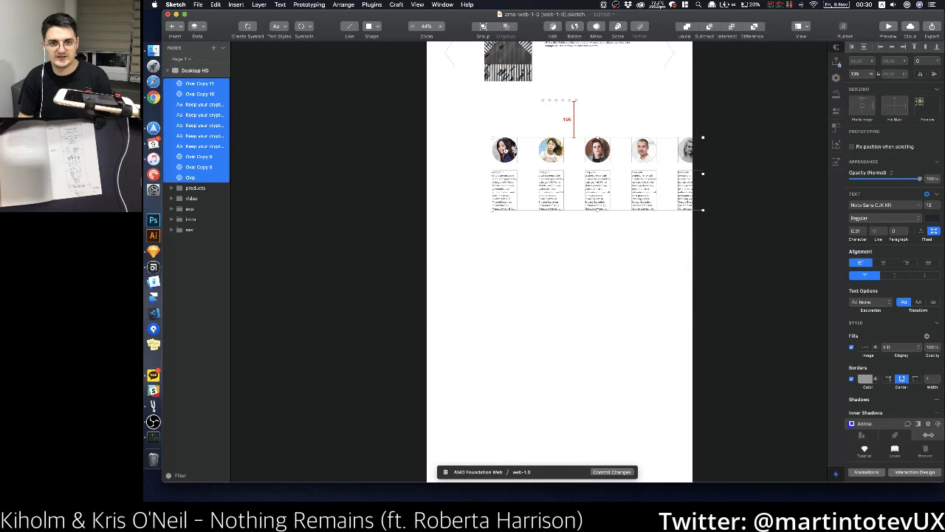
pyautogui.moveTo(505, 150); pyautogui.dragTo(506, 149)
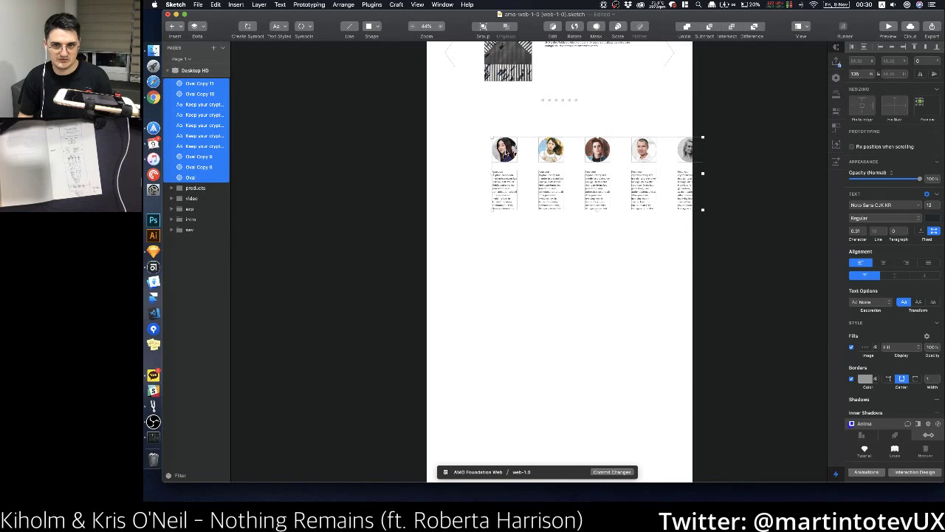
pyautogui.click(583, 243)
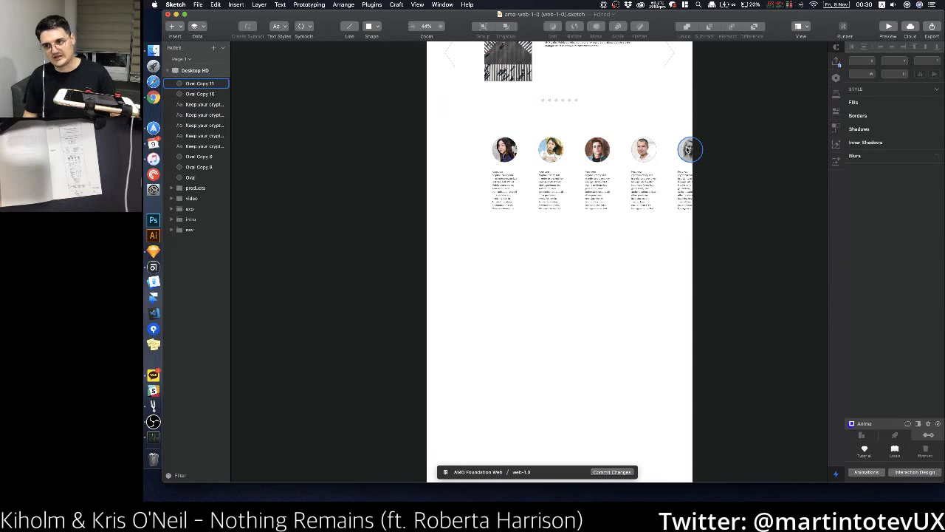
pyautogui.click(681, 186)
pyautogui.keyDown('shift'); pyautogui.click(679, 147); pyautogui.keyUp('shift')
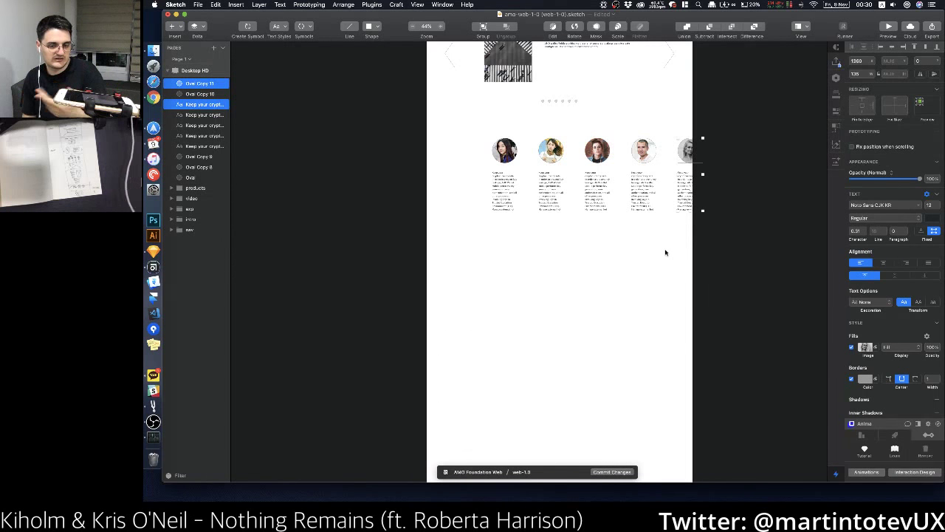
pyautogui.click(645, 247)
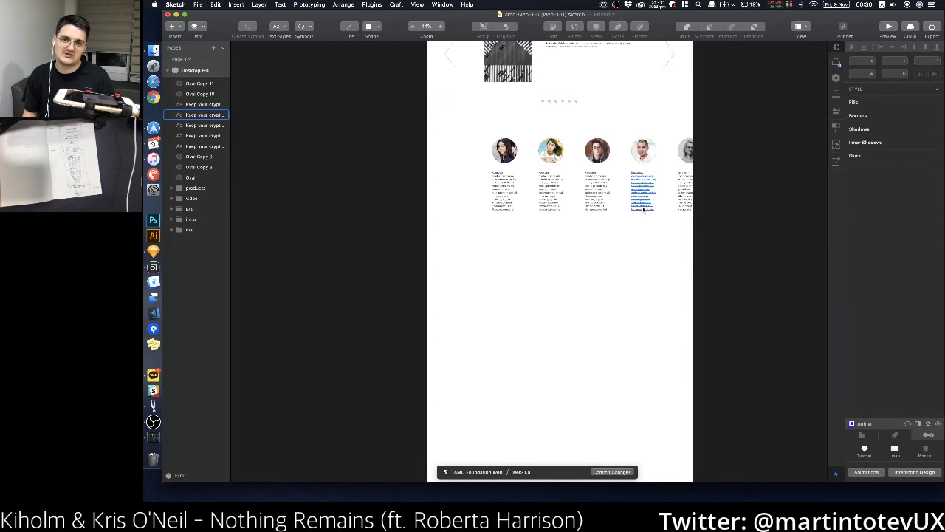
# Step: Group all five portrait-and-text columns and name the group "team"
pyautogui.moveTo(465, 127); pyautogui.dragTo(720, 222)
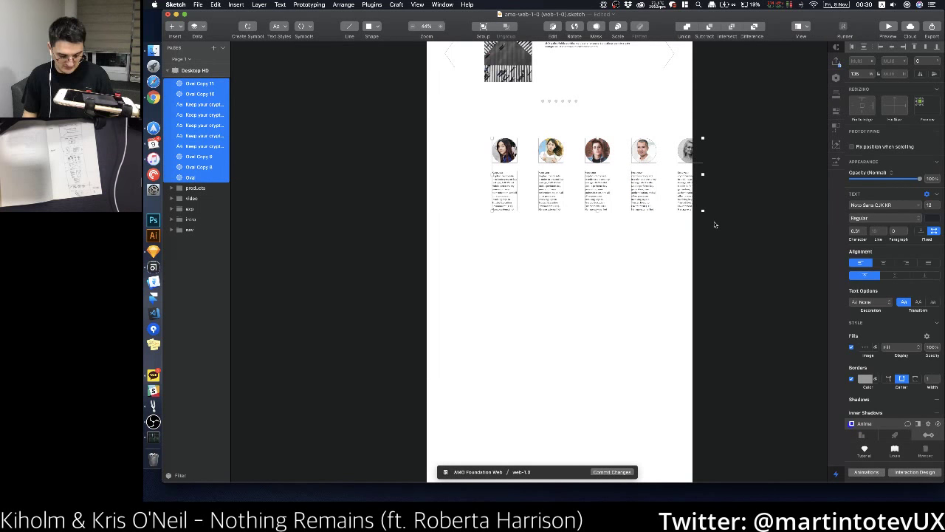
pyautogui.press('super+g')
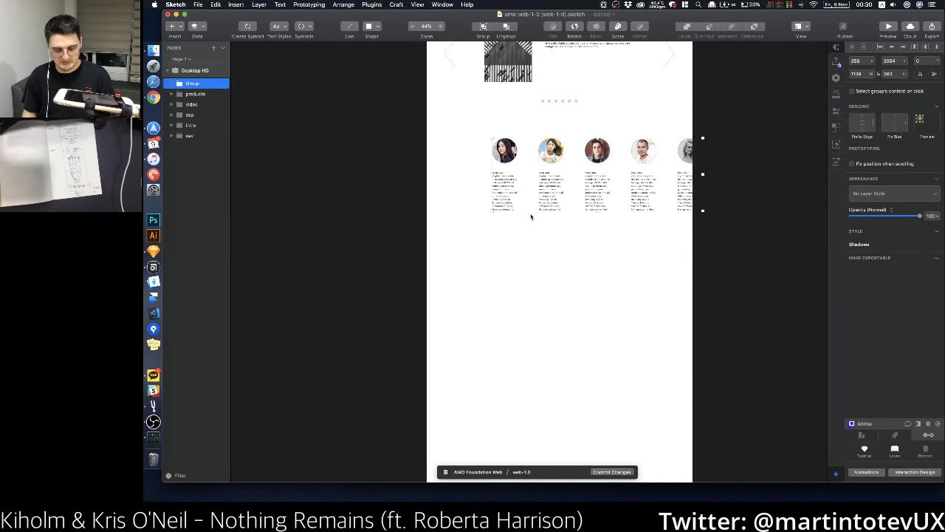
pyautogui.press('super+r')
pyautogui.write('team')
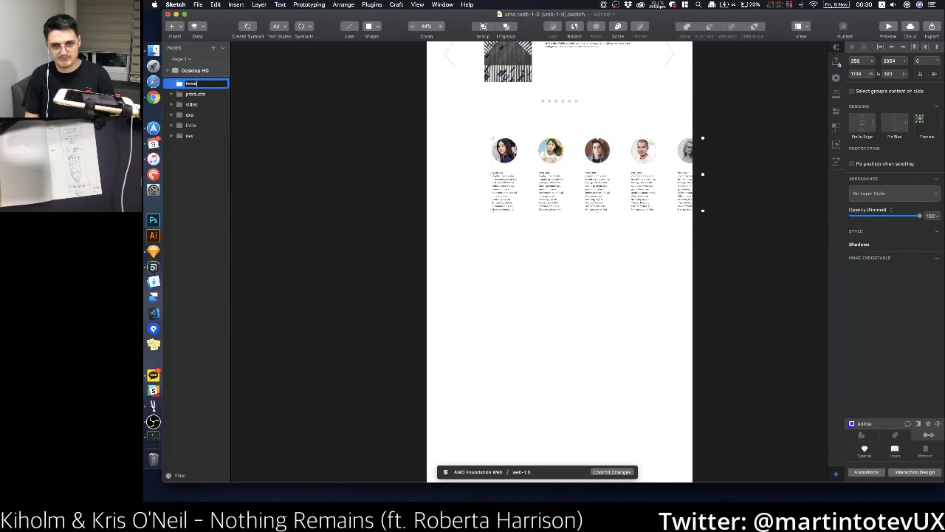
pyautogui.press('Return')
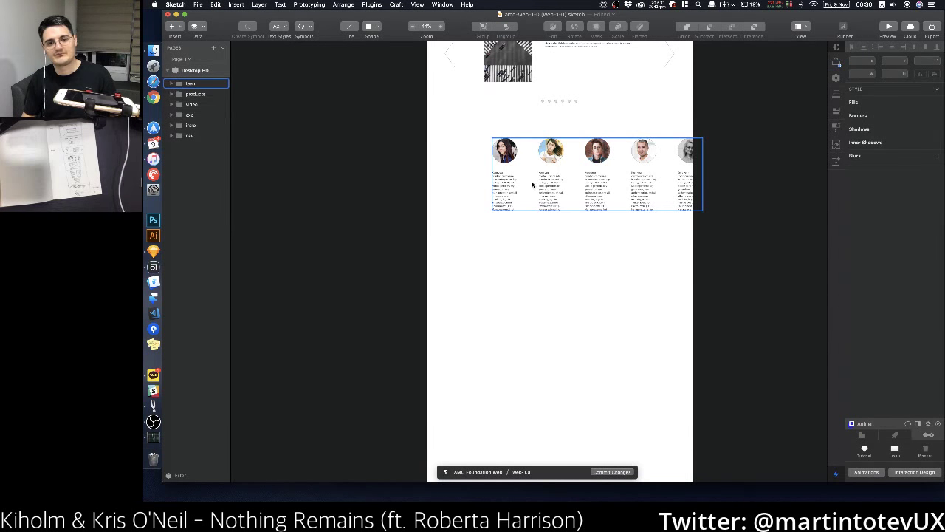
pyautogui.click(525, 258)
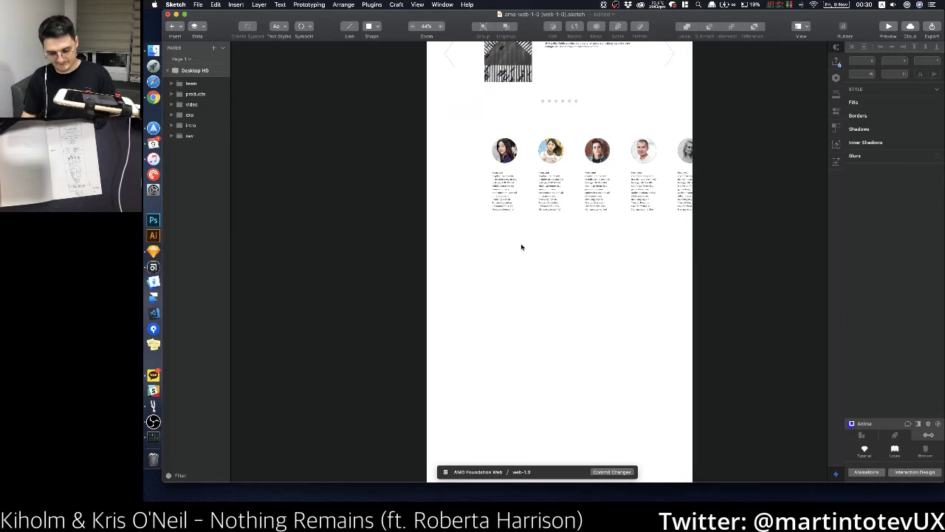
# Step: Draw a full-width rectangle about 1440 by 650 px around the team row, remove its fill and place it inside the team group
pyautogui.press('p')
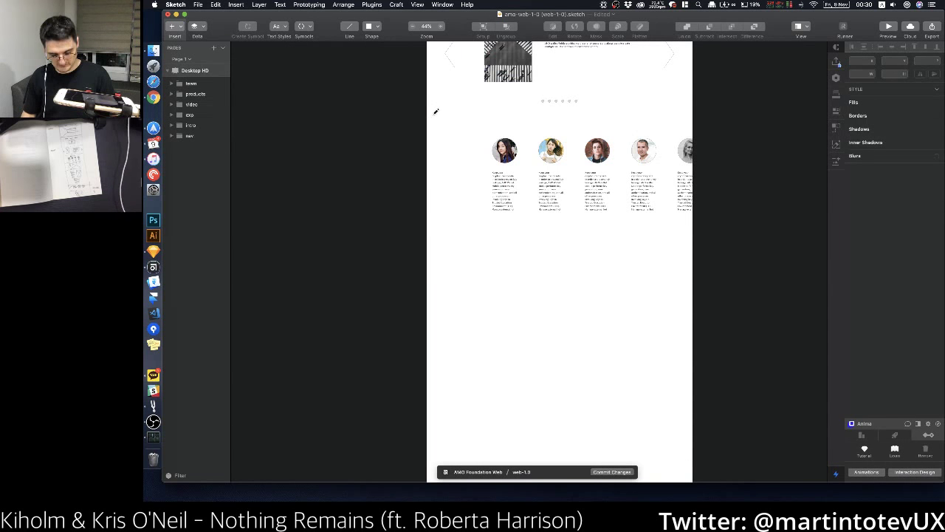
pyautogui.press('Escape')
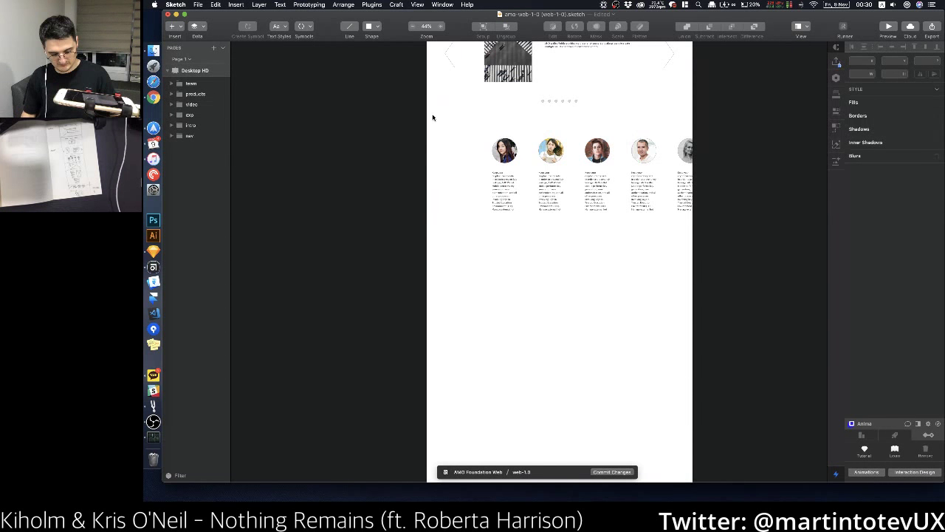
pyautogui.press('r')
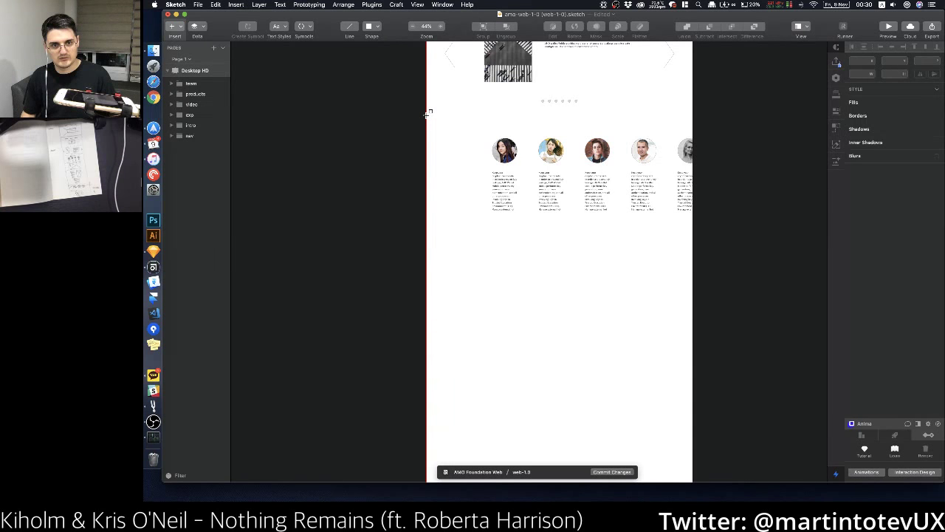
pyautogui.moveTo(426, 115); pyautogui.dragTo(694, 235)
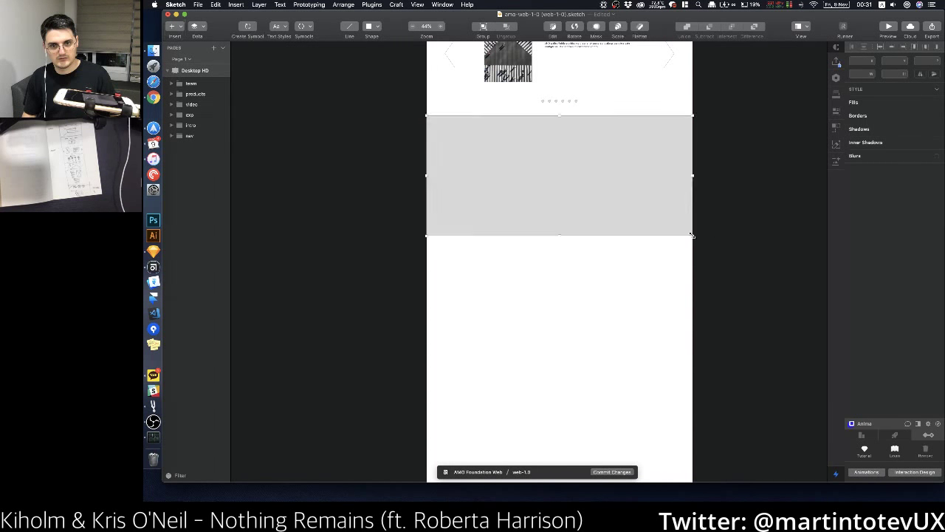
pyautogui.click(851, 260)
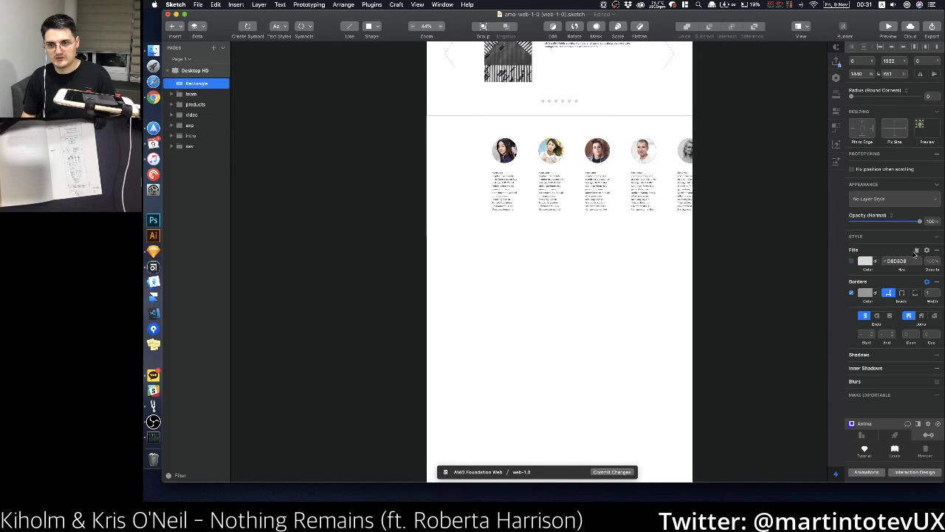
pyautogui.click(919, 254)
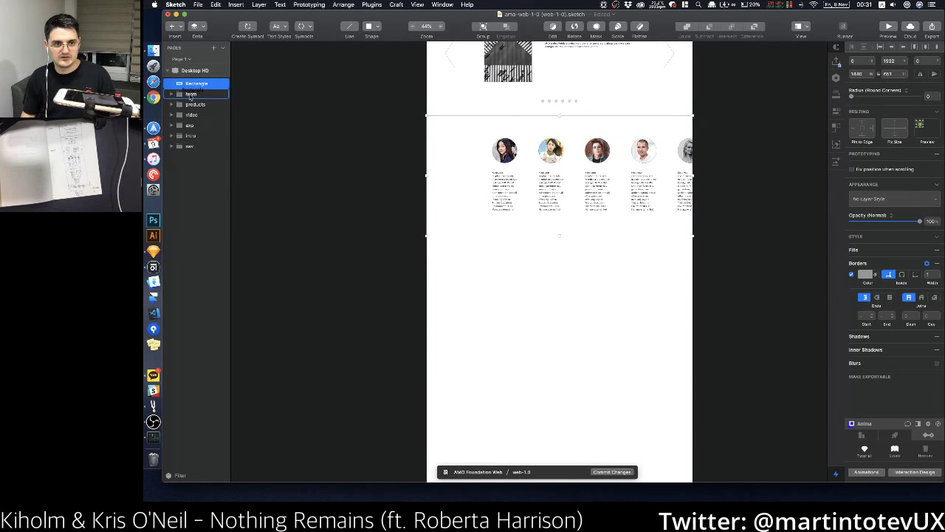
pyautogui.moveTo(190, 96); pyautogui.dragTo(191, 95)
pyautogui.click(552, 266)
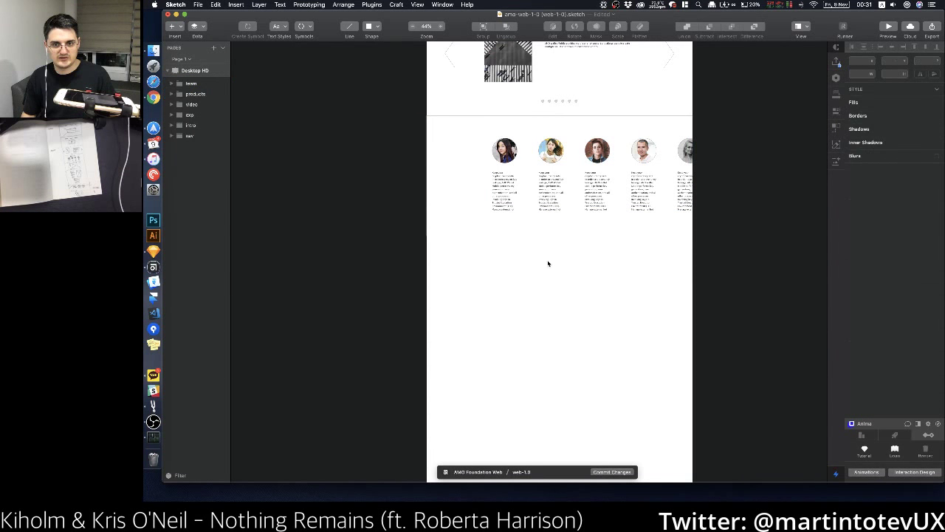
# Step: Nudge the team group up 30 px, and move its border rectangle up another 10 px on its own
pyautogui.click(553, 235)
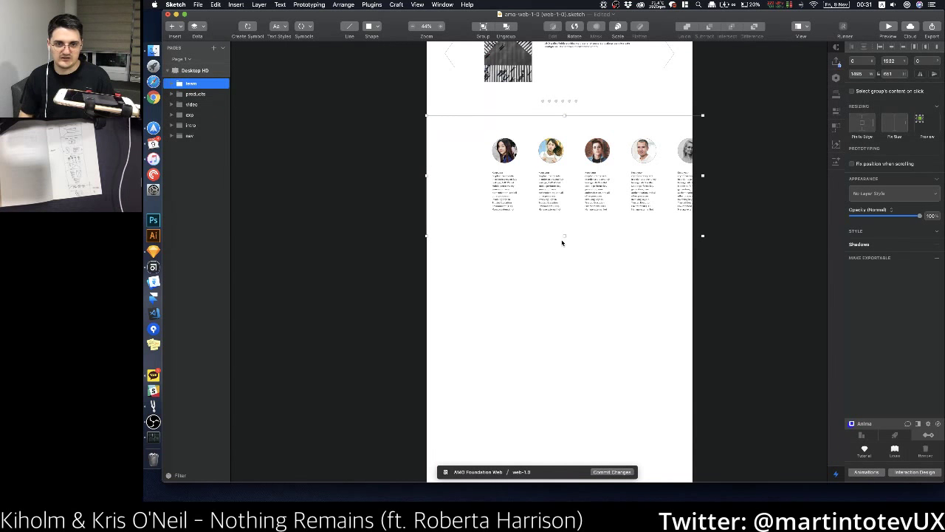
pyautogui.hotkey('shift', 'Up')
pyautogui.hotkey('shift', 'Up')
pyautogui.hotkey('shift', 'Up')
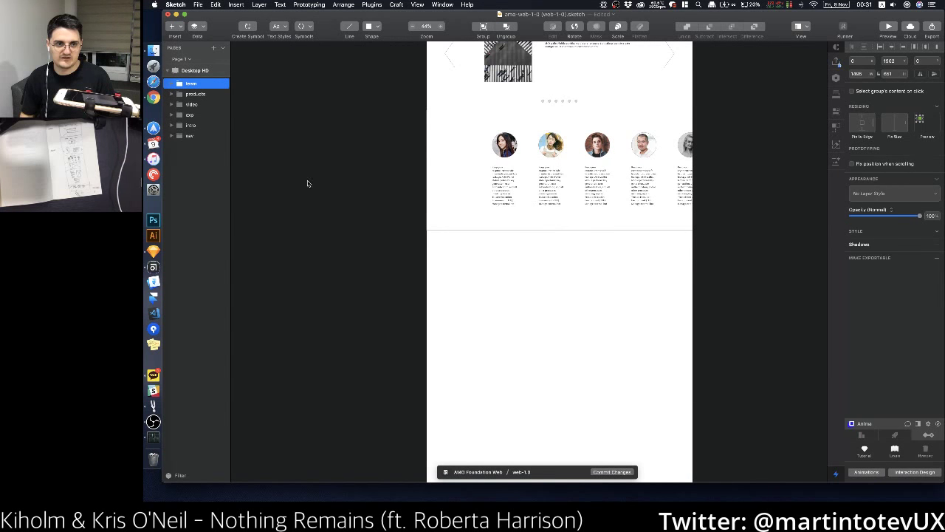
pyautogui.click(171, 83)
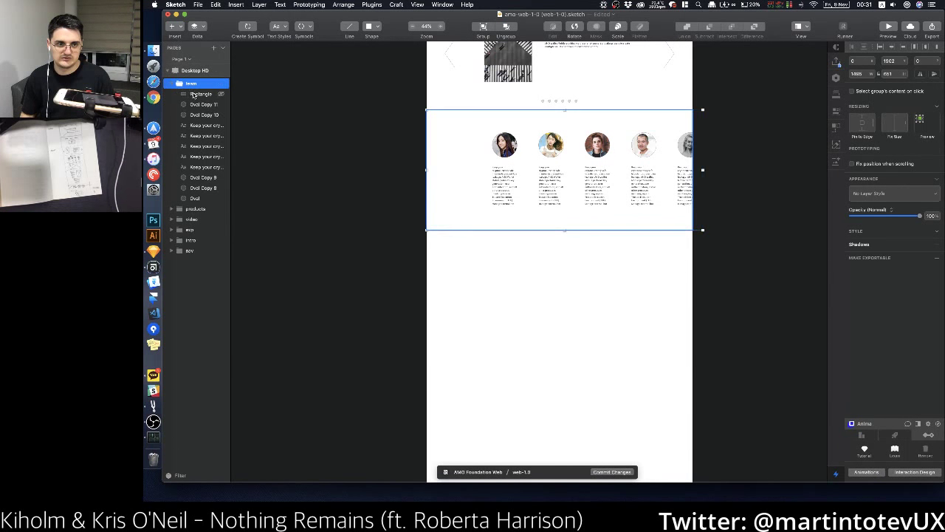
pyautogui.click(195, 93)
pyautogui.hotkey('shift', 'Up')
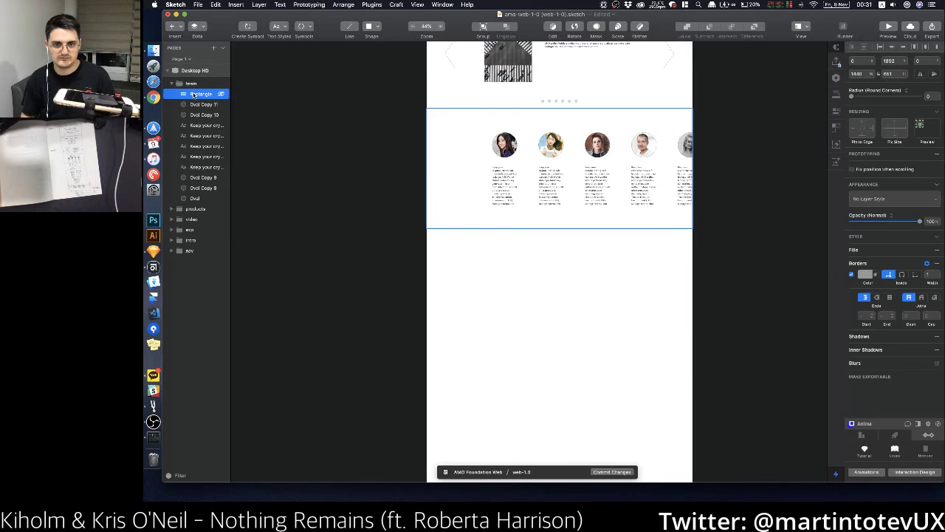
# Step: Deselect the team border rectangle, switch to KakaoTalk to read the unread group chat, close it and return to Sketch
pyautogui.press('Escape')
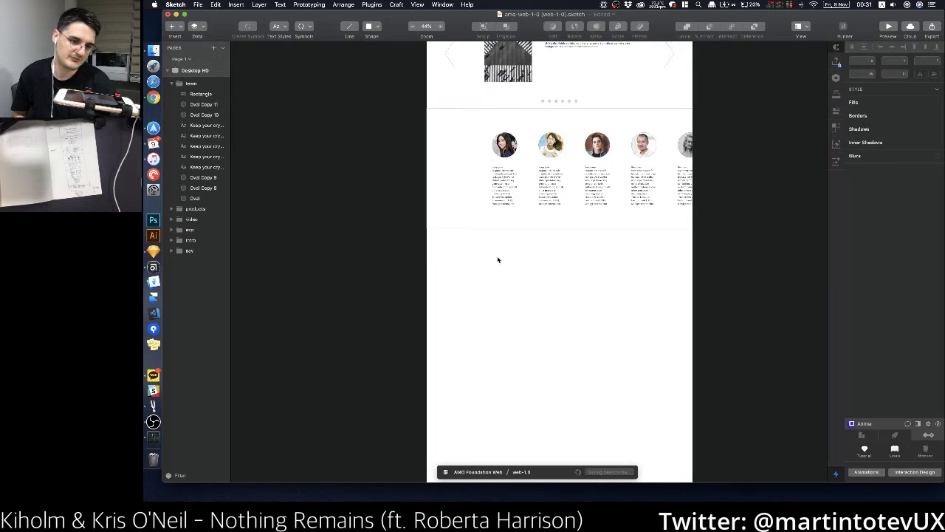
pyautogui.click(154, 376)
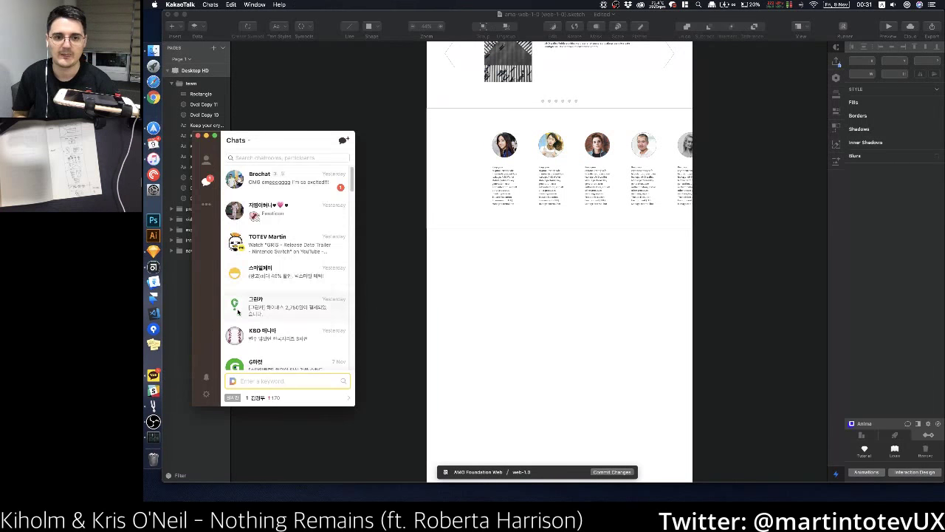
pyautogui.doubleClick(263, 190)
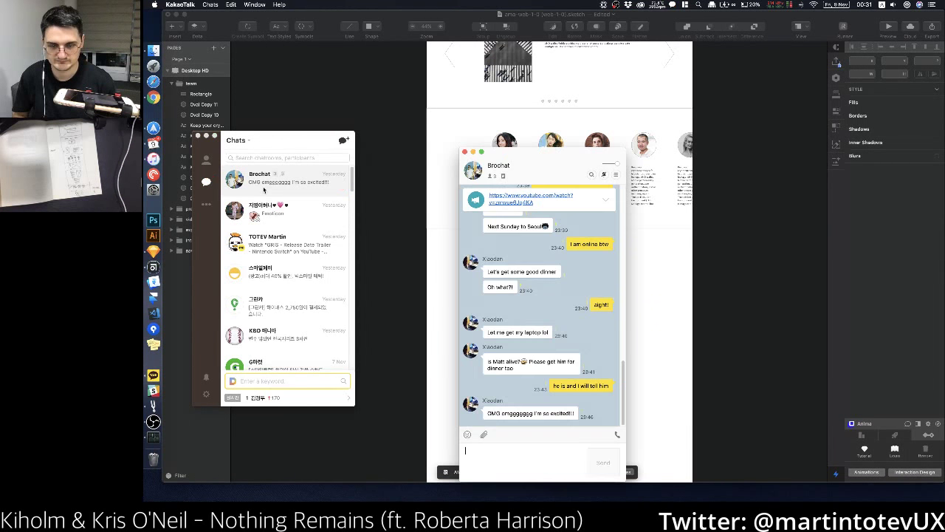
pyautogui.press('Escape')
pyautogui.press('Escape')
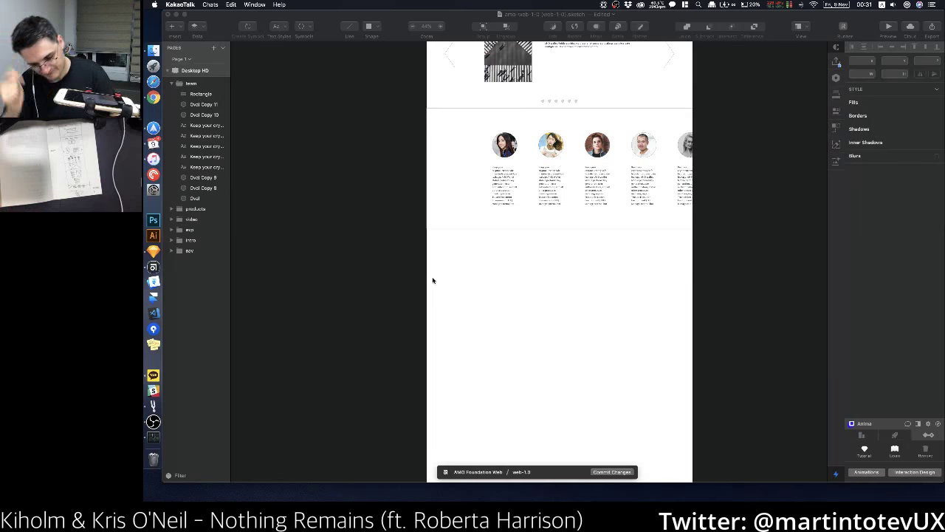
pyautogui.click(510, 259)
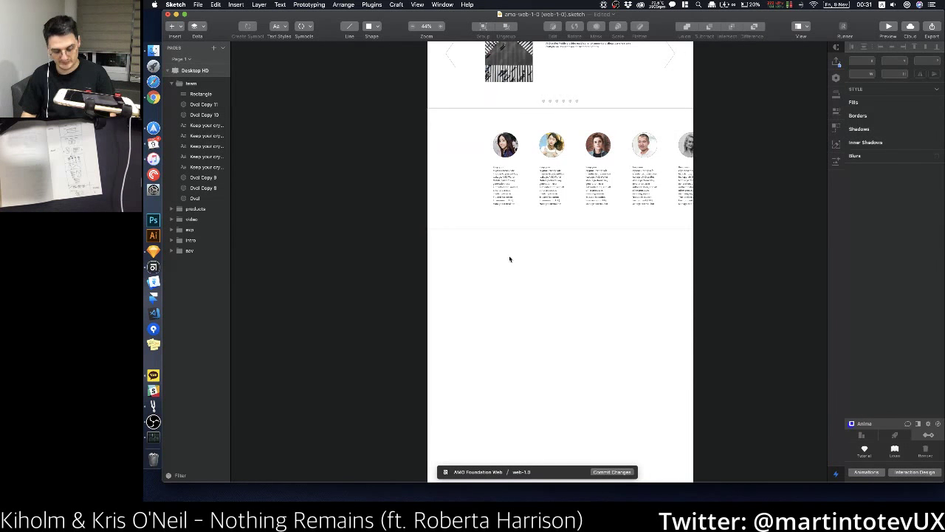
# Step: Draw a full-width rectangle about 1440 by 727 px directly below the team section and fill it with an Unsplash photo
pyautogui.press('r')
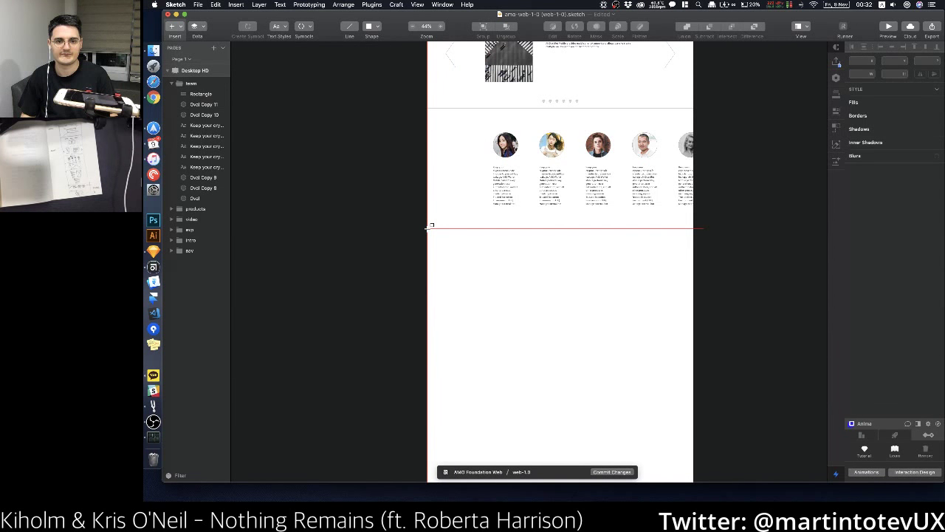
pyautogui.moveTo(426, 227); pyautogui.dragTo(694, 363)
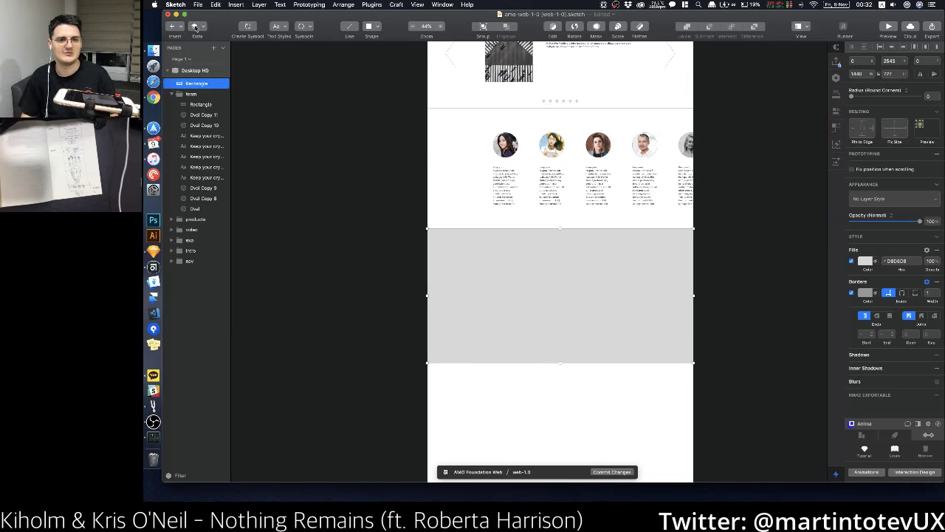
pyautogui.click(196, 27)
pyautogui.click(297, 75)
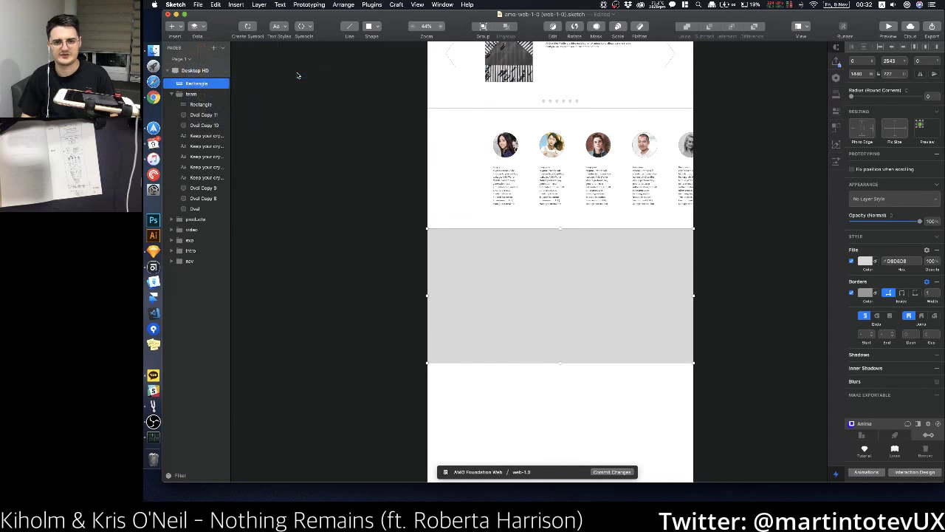
pyautogui.press('Return')
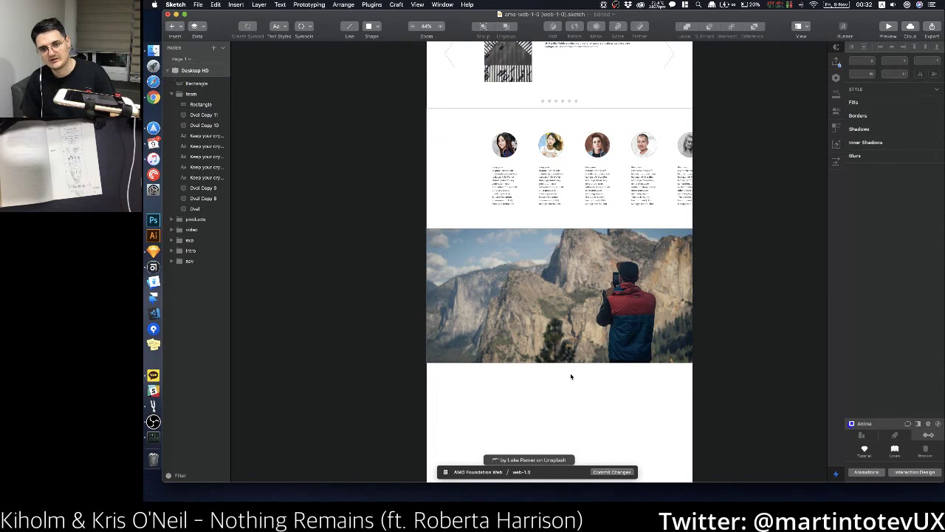
# Step: Duplicate the photo rectangle in place and switch the copy's fill from image to solid colour
pyautogui.press('super+c')
pyautogui.press('super+v')
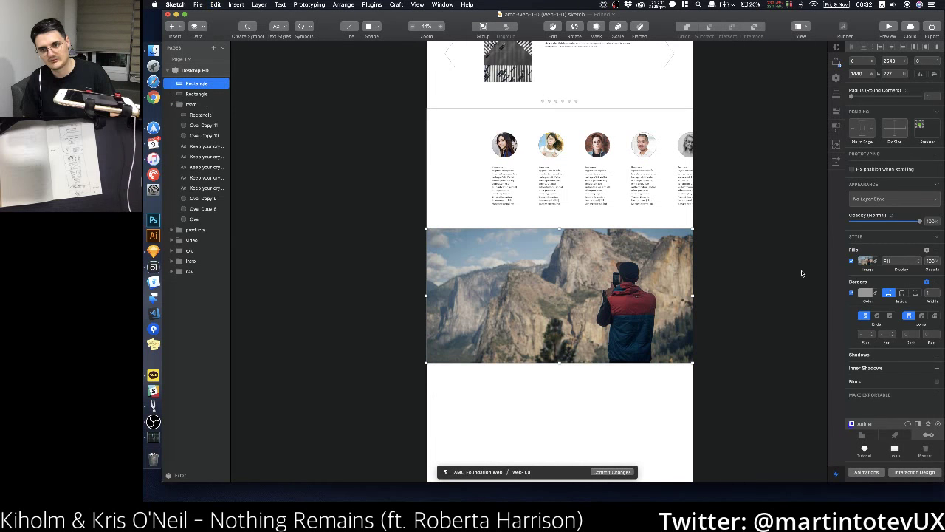
pyautogui.click(858, 262)
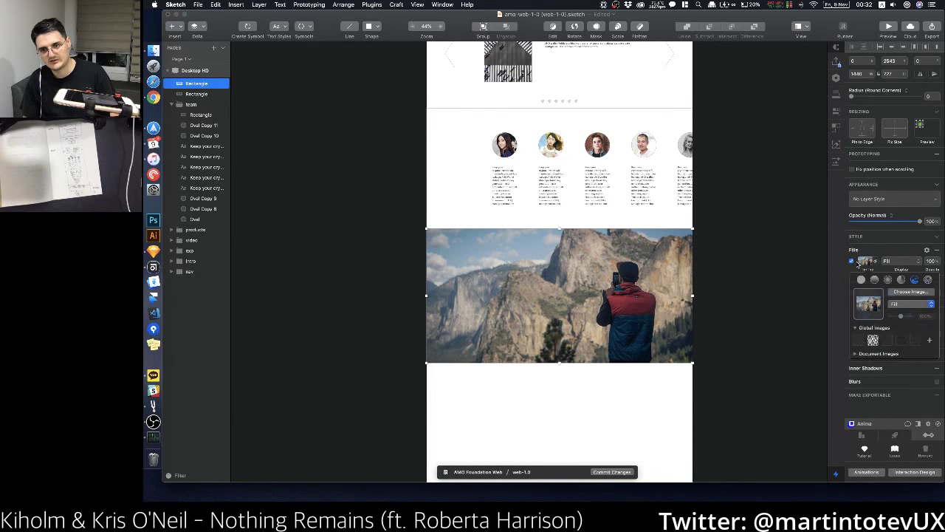
pyautogui.click(861, 279)
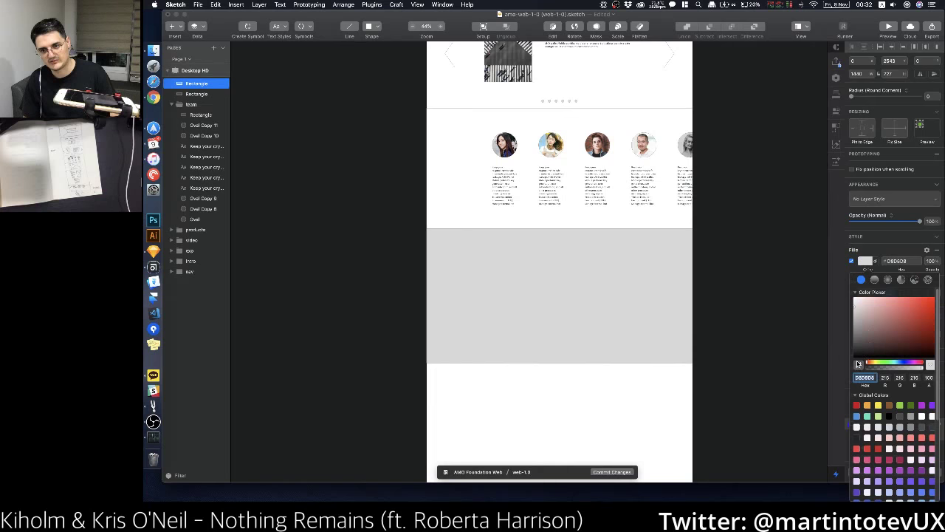
# Step: Fill the rectangle covering the photo with black at 70% opacity and narrow it from its left edge to about 978 px wide
pyautogui.click(888, 416)
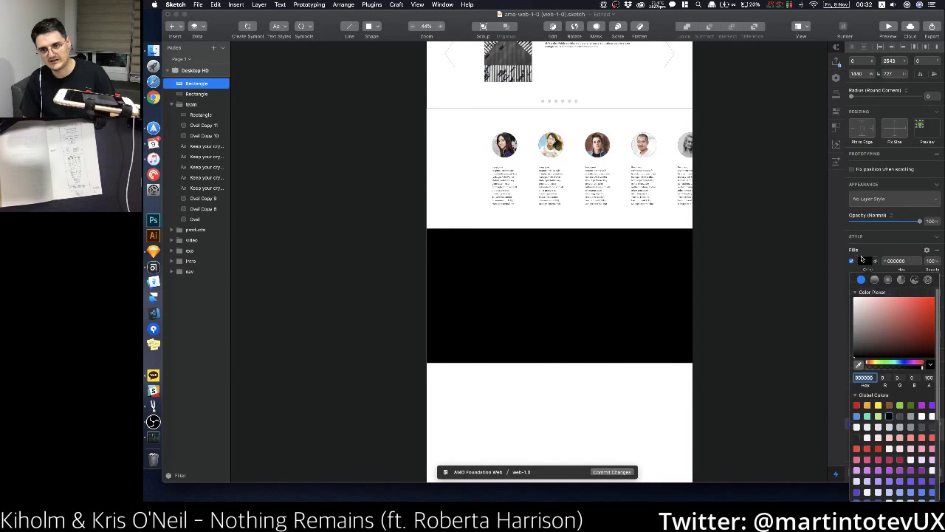
pyautogui.click(892, 241)
pyautogui.press('7')
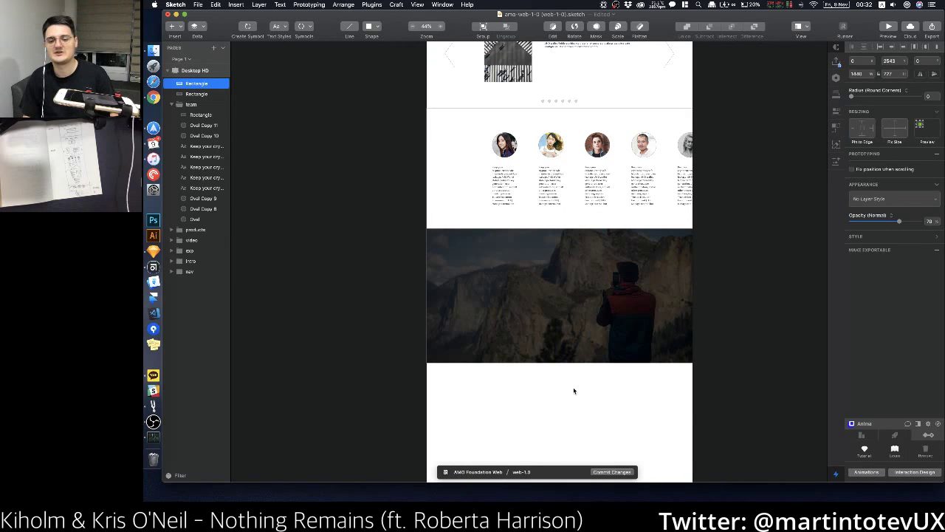
pyautogui.click(565, 333)
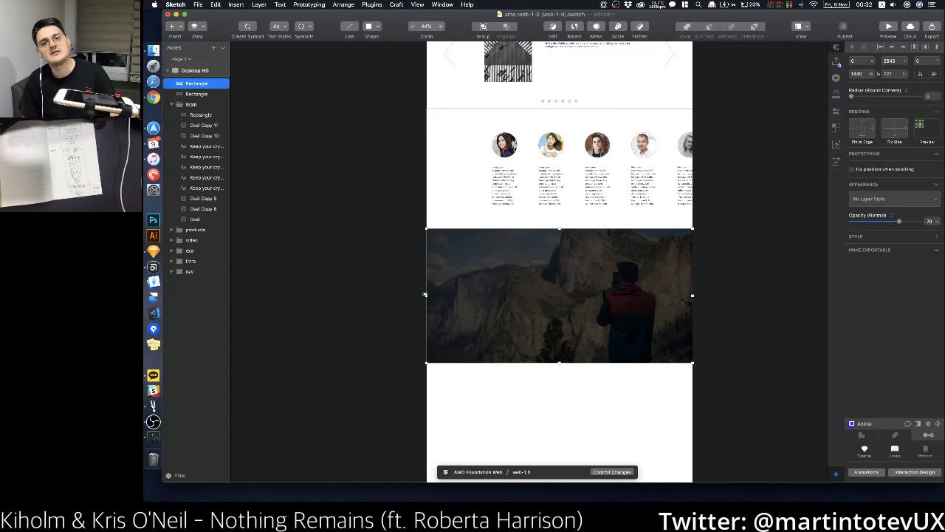
pyautogui.moveTo(426, 296); pyautogui.dragTo(512, 297)
pyautogui.click(535, 400)
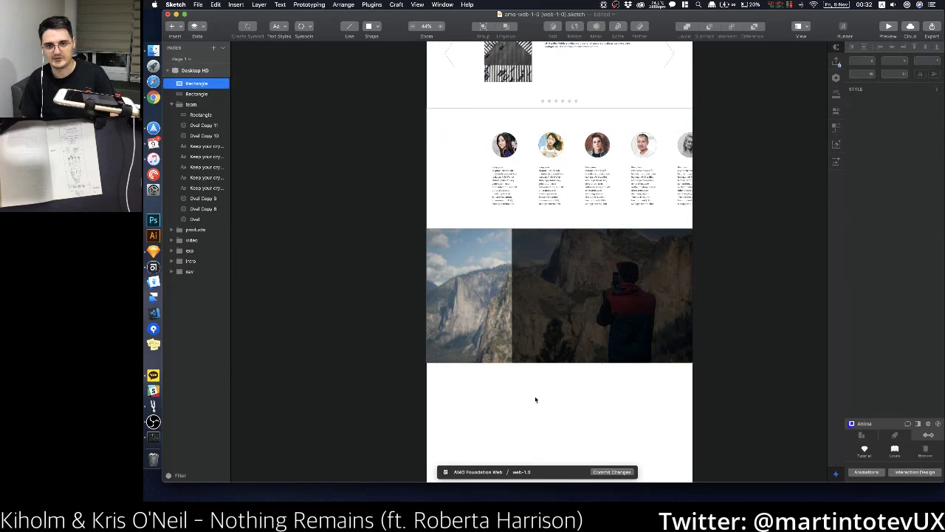
# Step: Duplicate the first team member's description onto the dark overlay and move the copy out of the team group to the top of the layer order
pyautogui.click(501, 196)
pyautogui.click(501, 189)
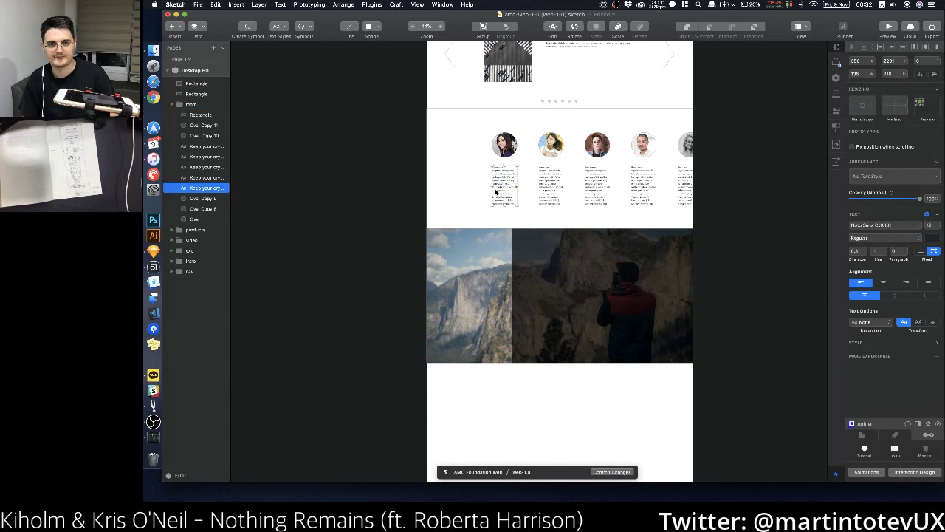
pyautogui.moveTo(501, 189); pyautogui.dragTo(530, 261)
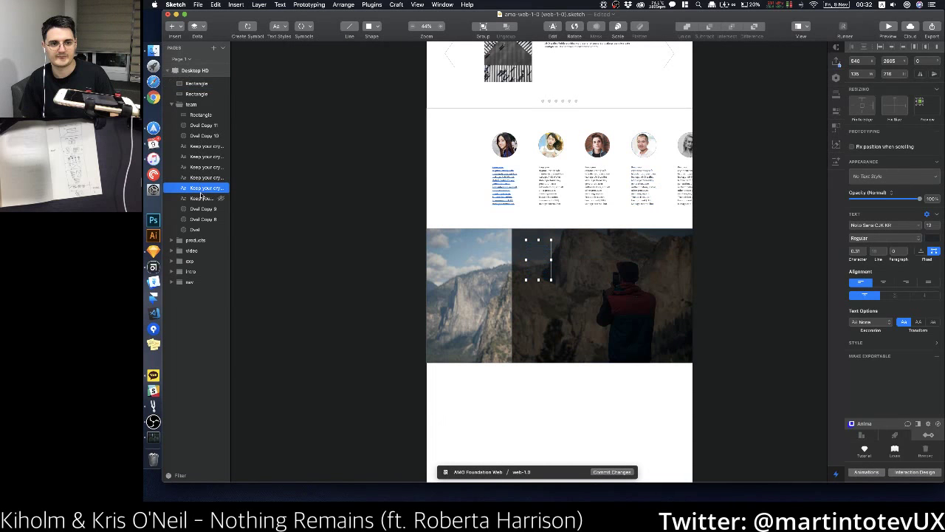
pyautogui.moveTo(202, 189); pyautogui.dragTo(195, 80)
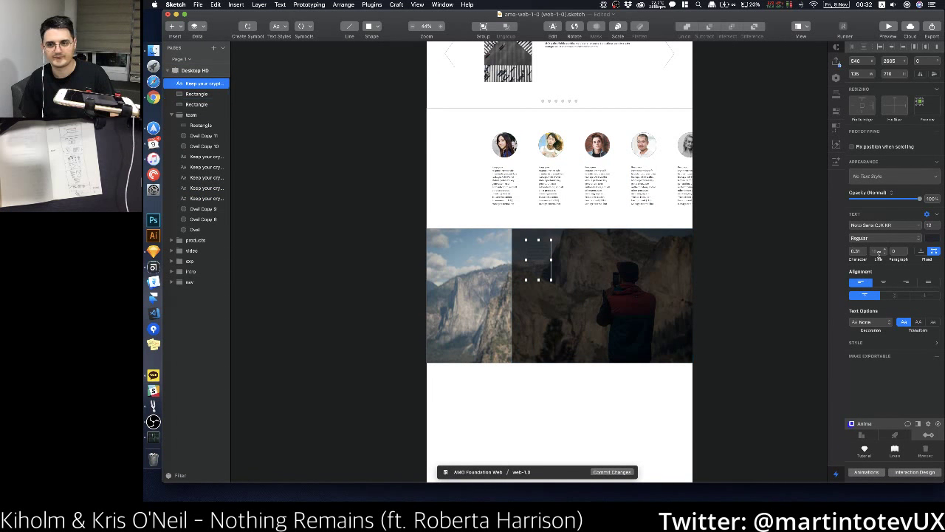
# Step: Colour the copied text white (FFFFFF) and set its font size to 20
pyautogui.click(928, 238)
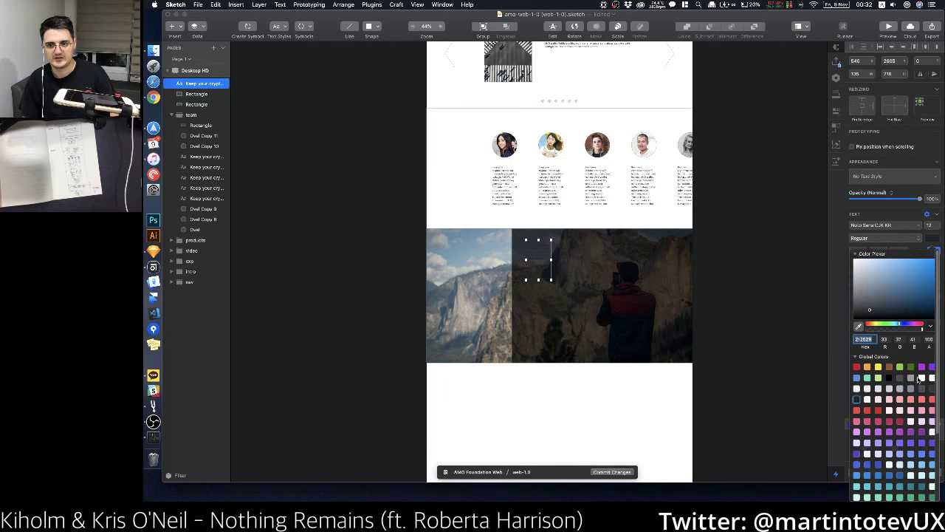
pyautogui.click(921, 377)
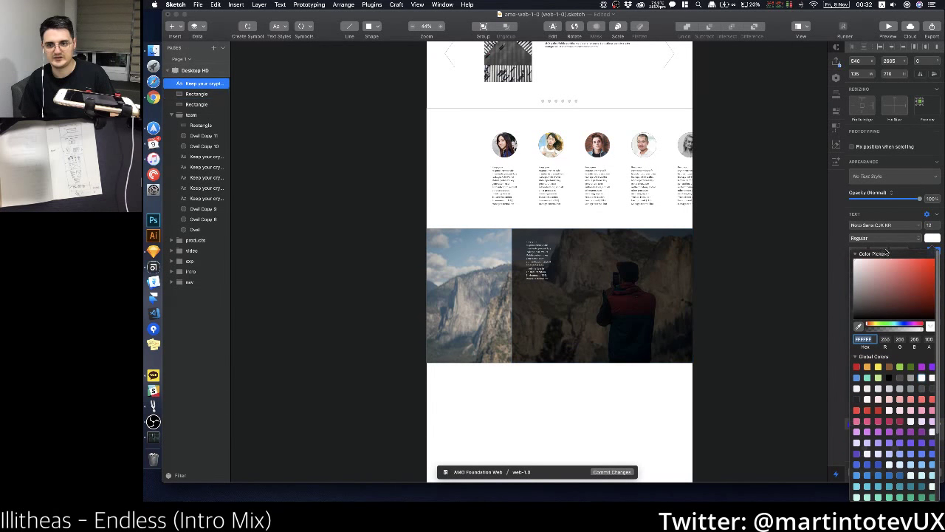
pyautogui.click(929, 226)
pyautogui.write('26')
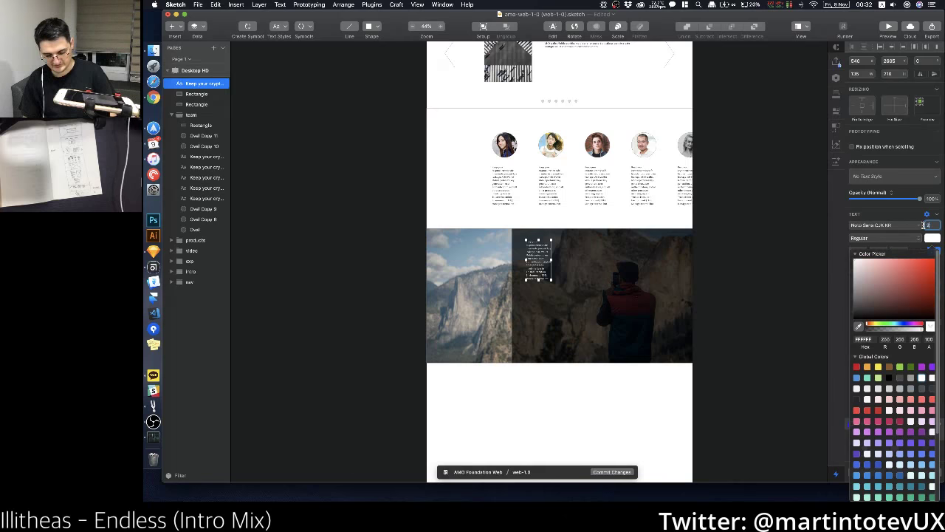
pyautogui.press('Return')
# Step: Widen the white text block on the overlay to about 251 px
pyautogui.click(545, 297)
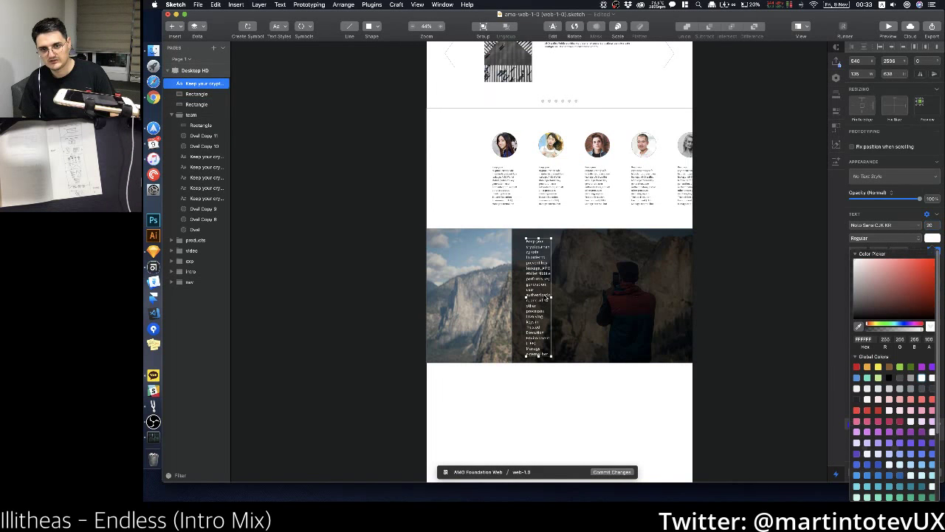
pyautogui.moveTo(551, 296); pyautogui.dragTo(573, 298)
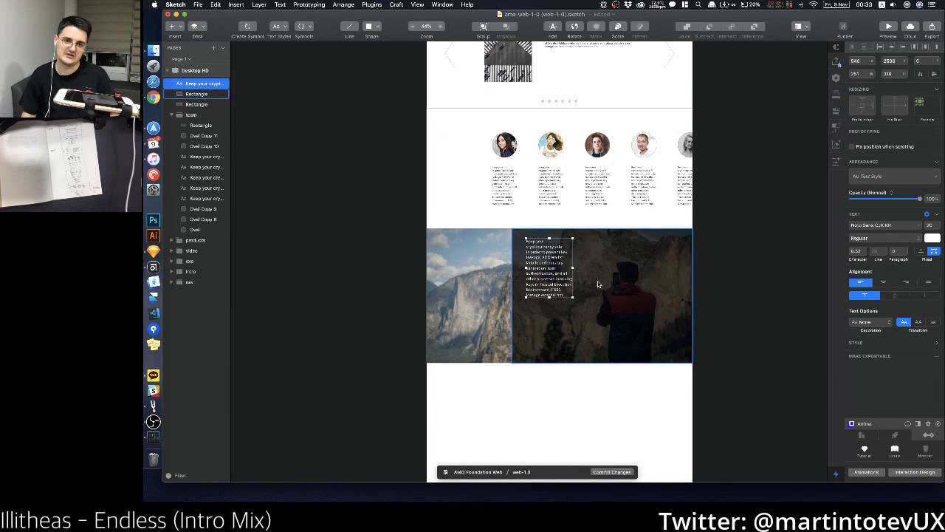
pyautogui.click(604, 385)
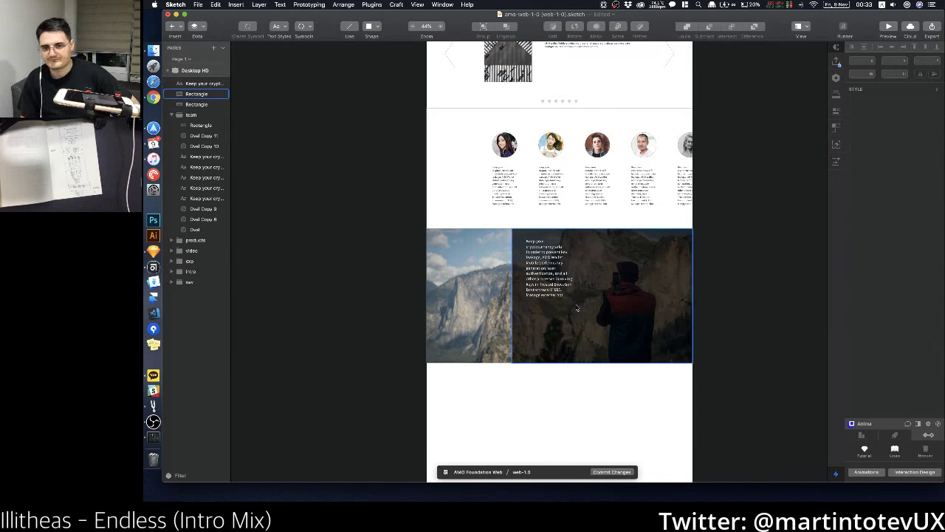
pyautogui.click(553, 281)
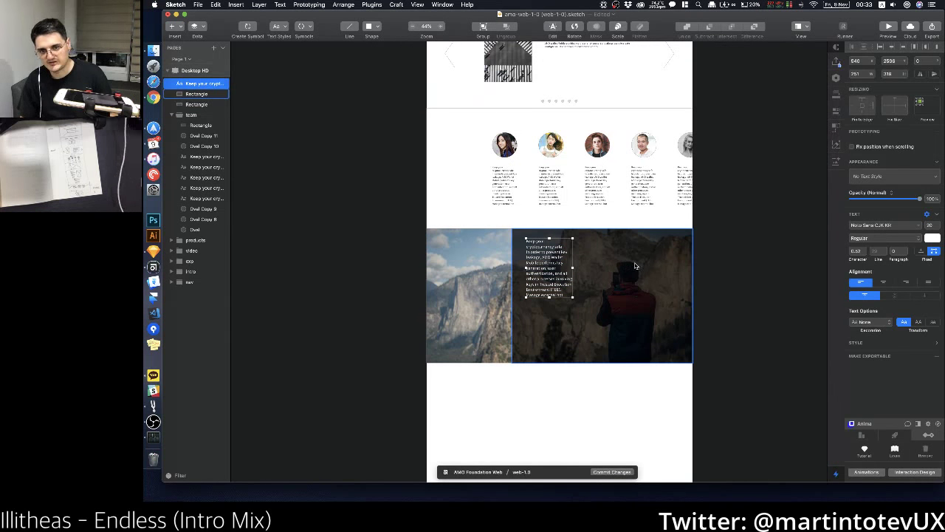
pyautogui.click(592, 382)
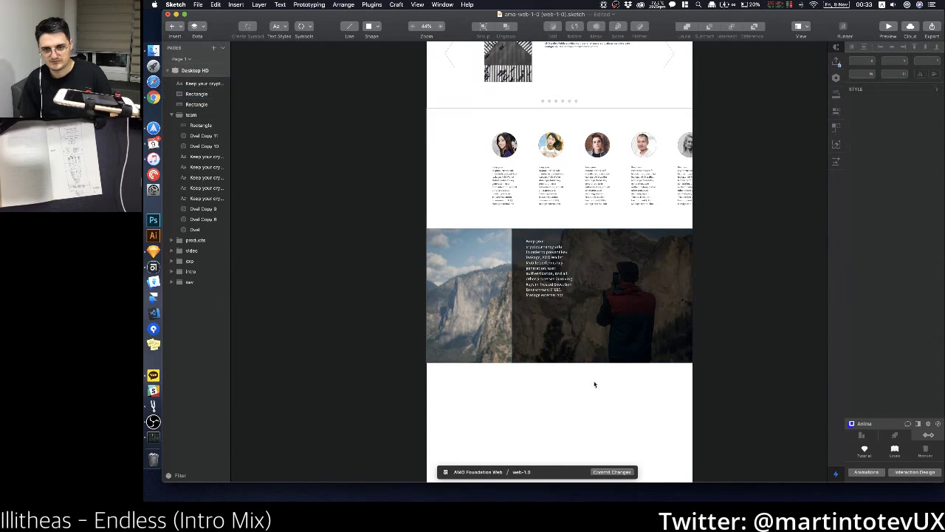
# Step: Replace the overlay text with the lines "Partner 1", "Partner 2", "Partner 3" and "...", and save the document
pyautogui.click(548, 281)
pyautogui.doubleClick(548, 281)
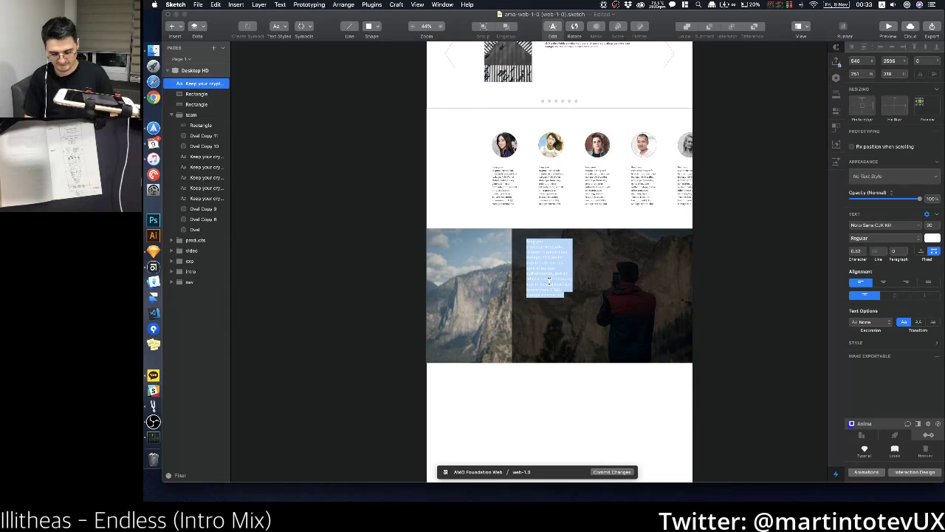
pyautogui.press('BackSpace')
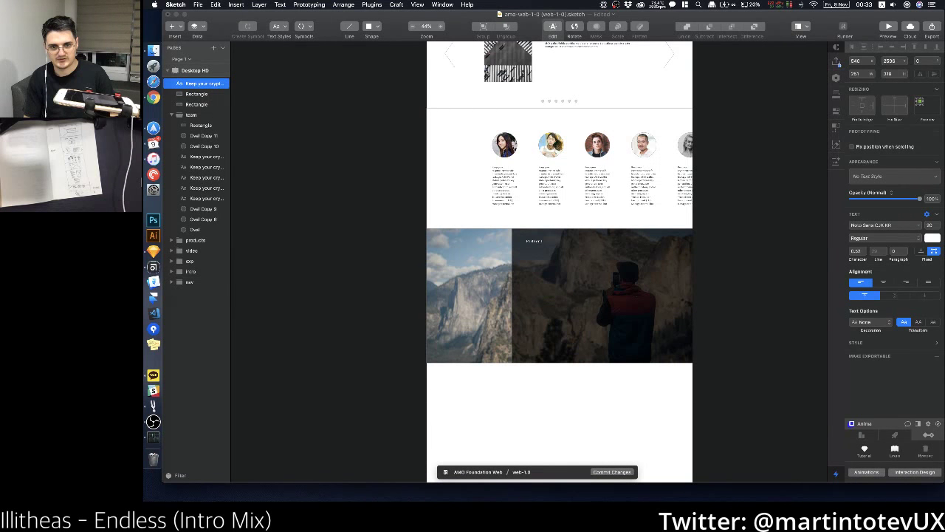
pyautogui.press('super+a')
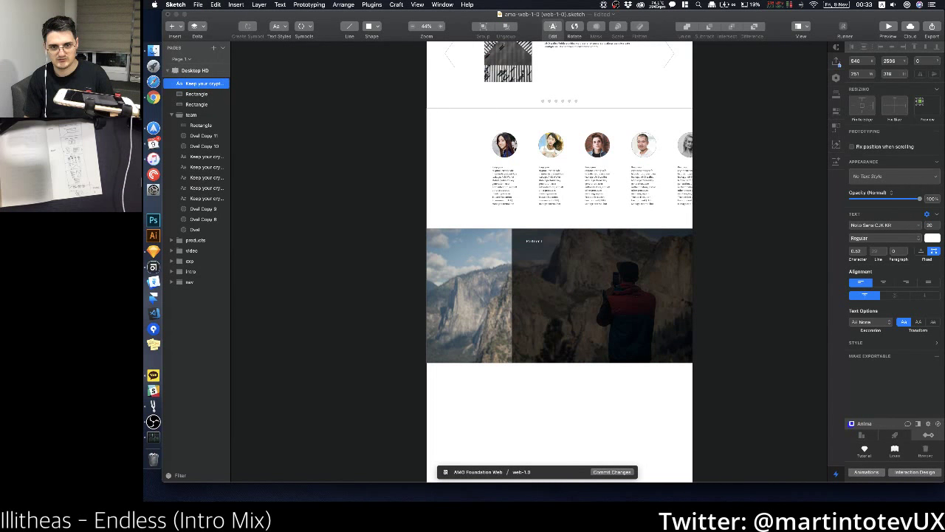
pyautogui.write('Portfolio Portfolio')
pyautogui.write('Portfolio')
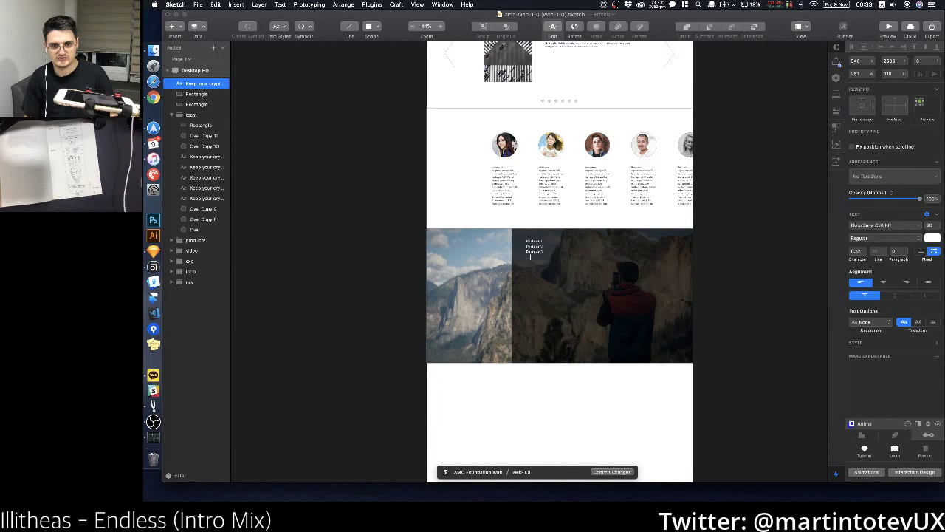
pyautogui.press('Escape')
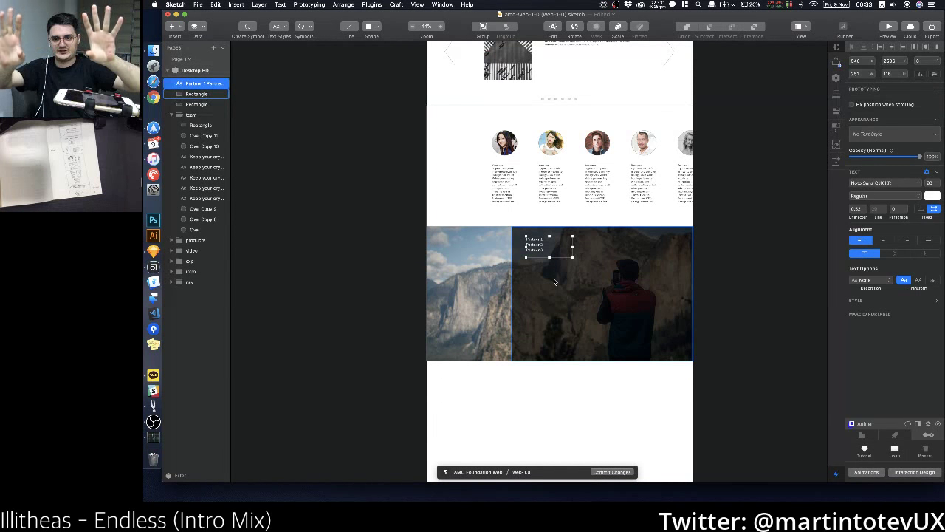
pyautogui.press('super+s')
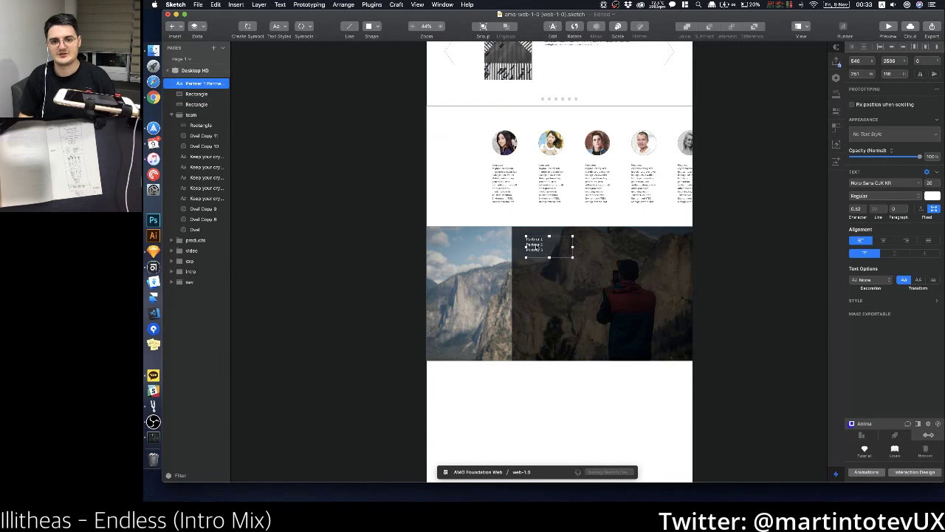
# Step: Narrow the dark overlay to the photo's right half, about 719 px wide, and place the partner list near its upper-left corner
pyautogui.moveTo(546, 246); pyautogui.dragTo(616, 248)
pyautogui.click(560, 259)
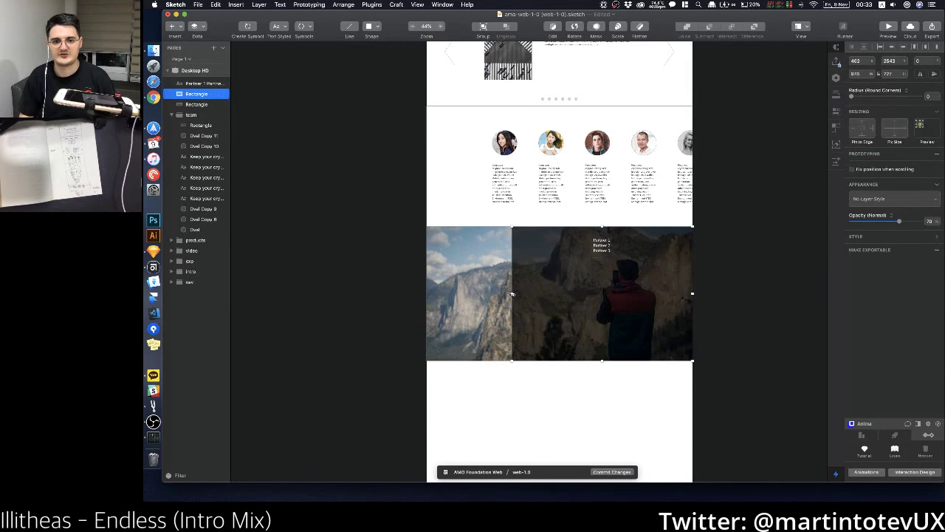
pyautogui.moveTo(512, 294); pyautogui.dragTo(559, 293)
pyautogui.press('super+z')
pyautogui.click(594, 246)
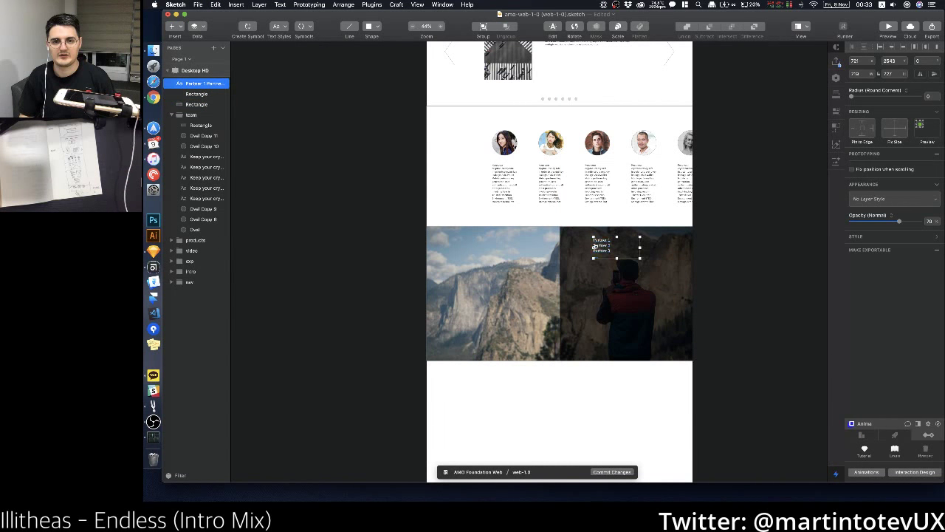
pyautogui.moveTo(594, 246); pyautogui.dragTo(579, 243)
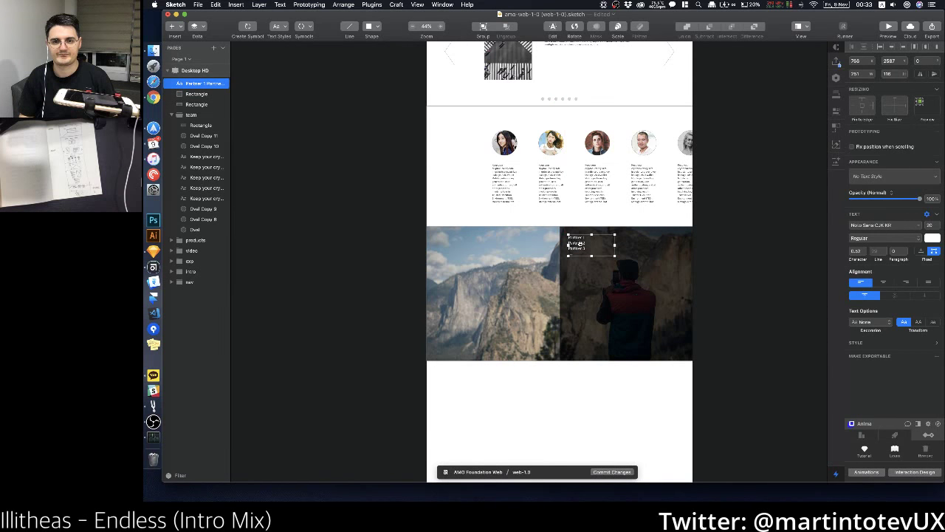
pyautogui.click(590, 401)
# Step: Copy the product description paragraph and place the copy in the white area below the partners photo
pyautogui.hscroll(-2, 592, 403)
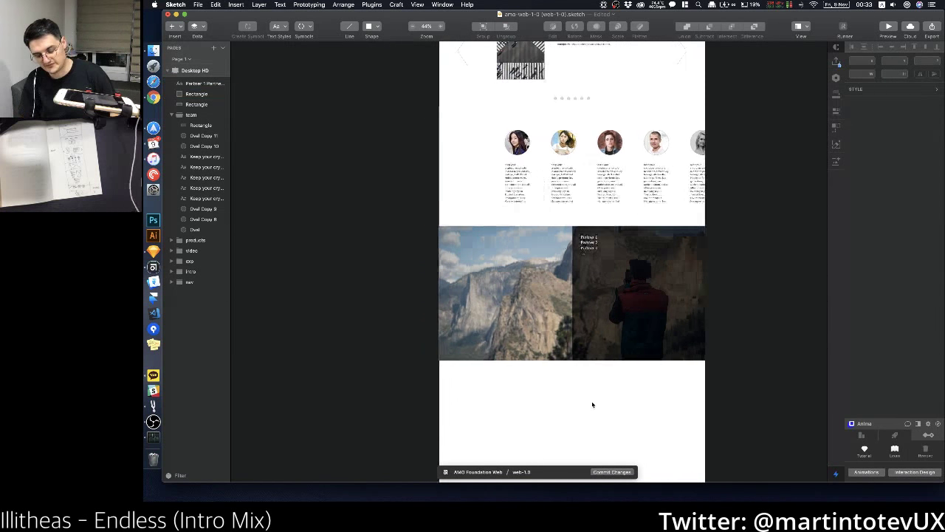
pyautogui.hscroll(-1, 592, 405)
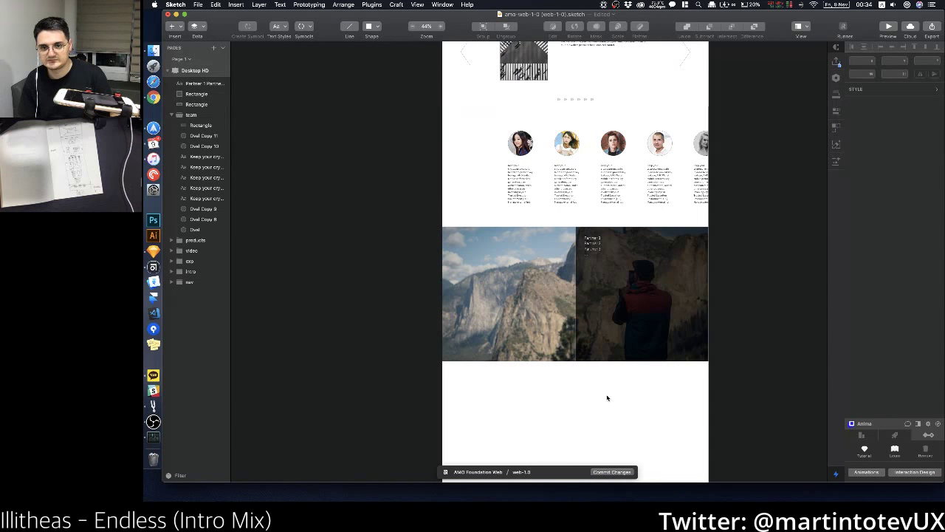
pyautogui.scroll(-3, 603, 393)
pyautogui.click(496, 251)
pyautogui.scroll(8, 509, 333)
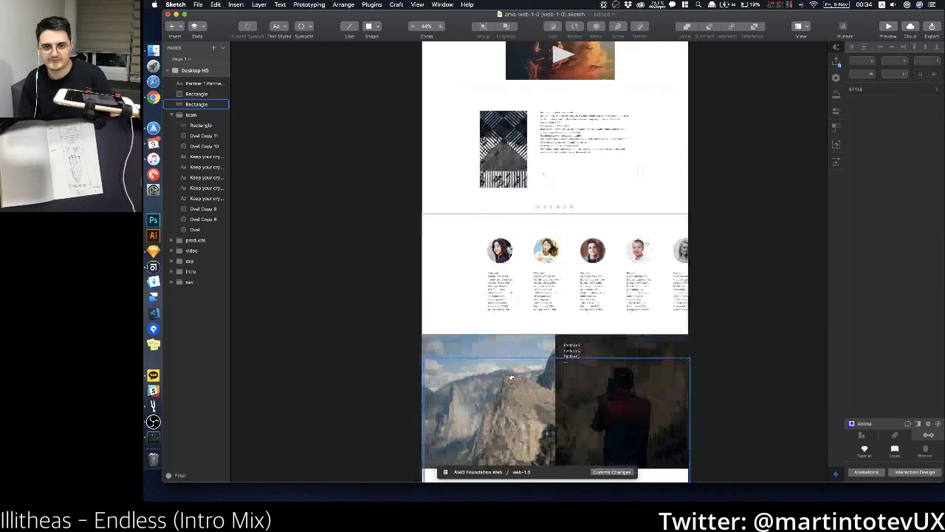
pyautogui.keyDown('super'); pyautogui.click(564, 207); pyautogui.keyUp('super')
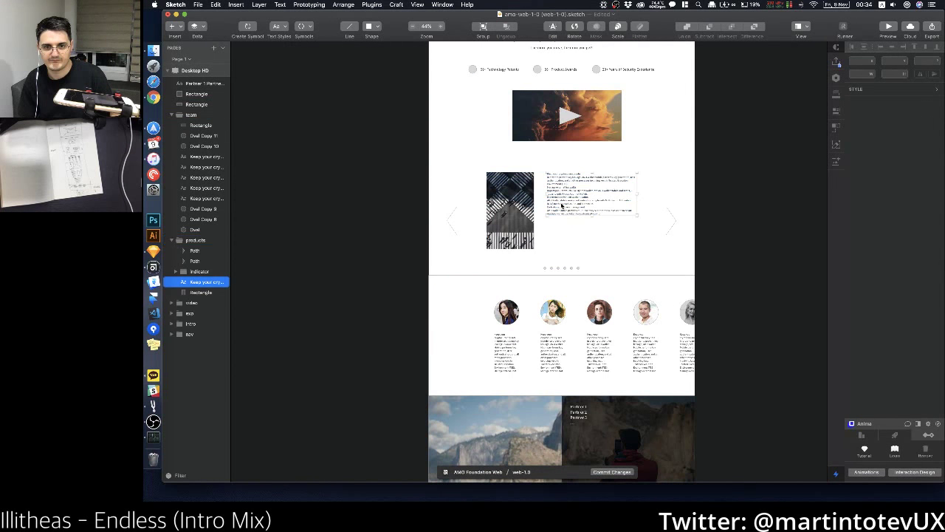
pyautogui.click(568, 227)
pyautogui.scroll(-4, 518, 329)
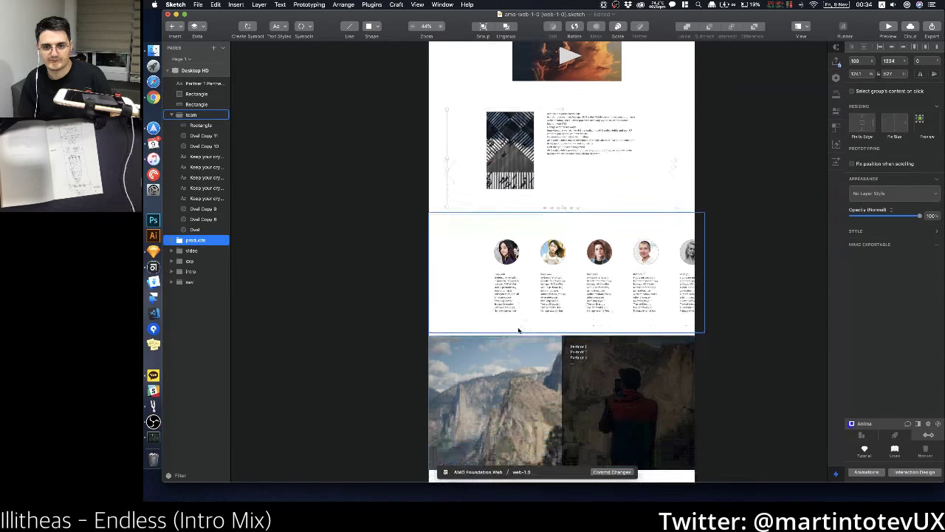
pyautogui.click(519, 329)
pyautogui.press('super+v')
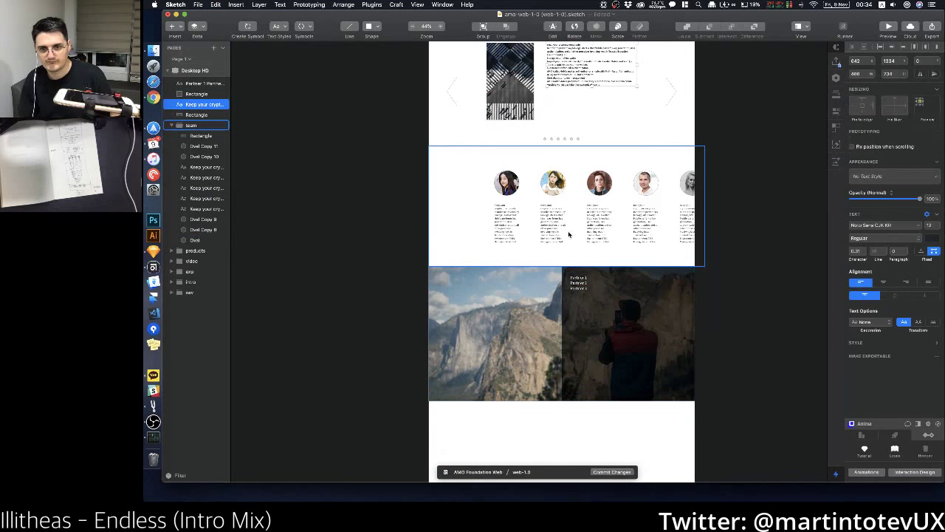
pyautogui.moveTo(553, 76); pyautogui.dragTo(511, 443)
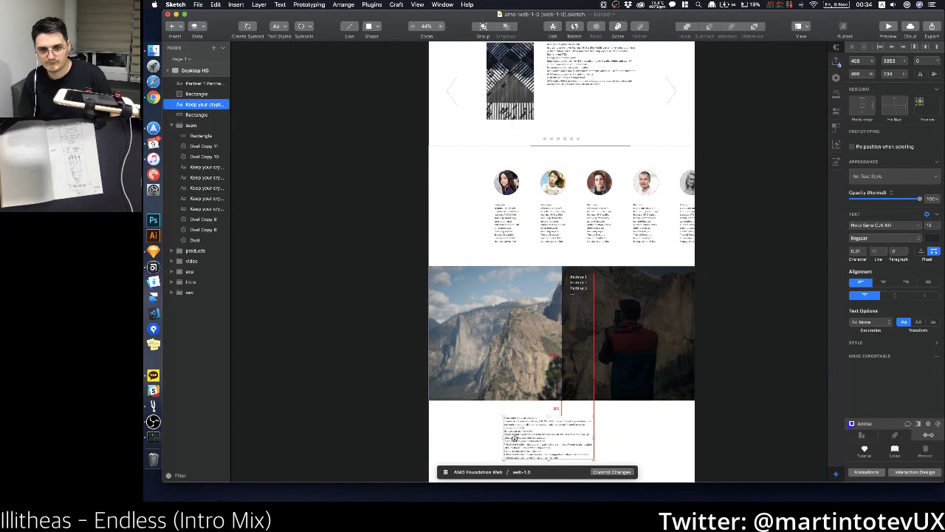
# Step: Group the partner list, dark overlay and photo rectangle, and name the group "partners"
pyautogui.moveTo(635, 407); pyautogui.dragTo(449, 262)
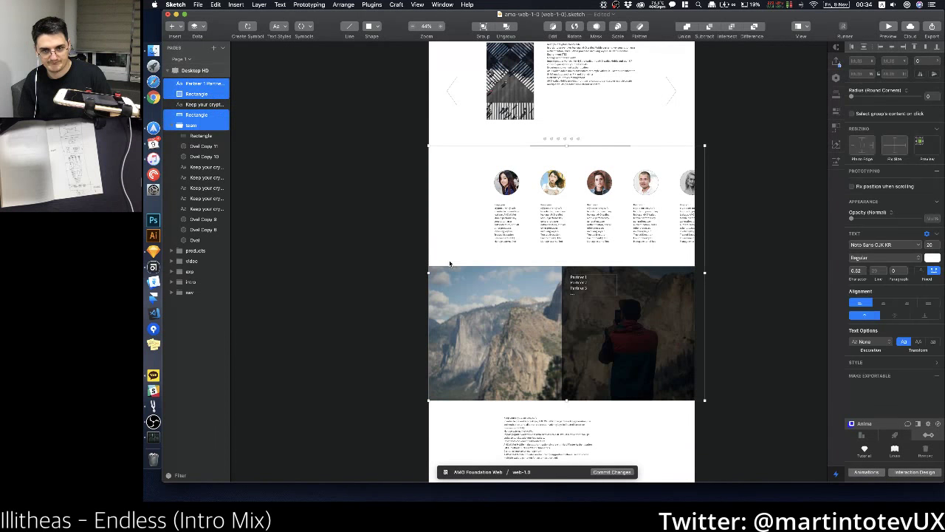
pyautogui.keyDown('shift'); pyautogui.click(488, 230); pyautogui.keyUp('shift')
pyautogui.hscroll(1, 502, 311)
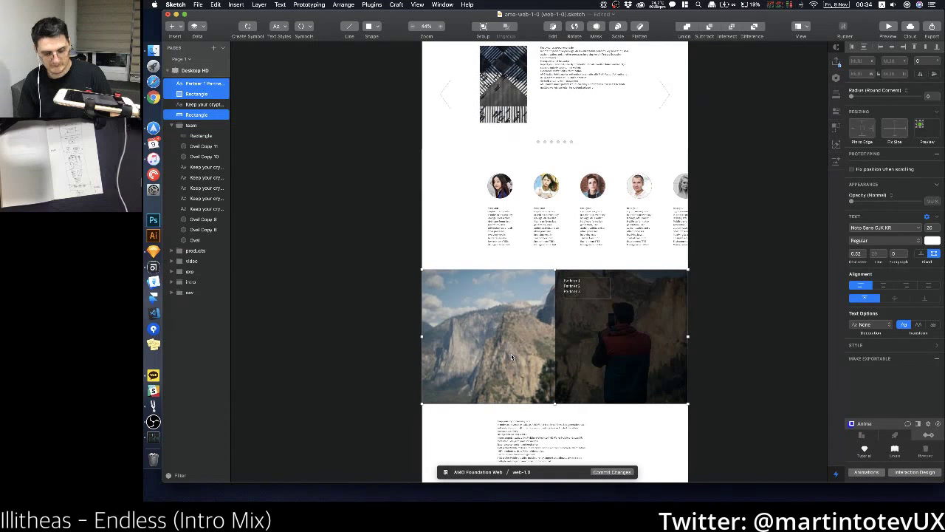
pyautogui.press('super+g')
pyautogui.write('partners')
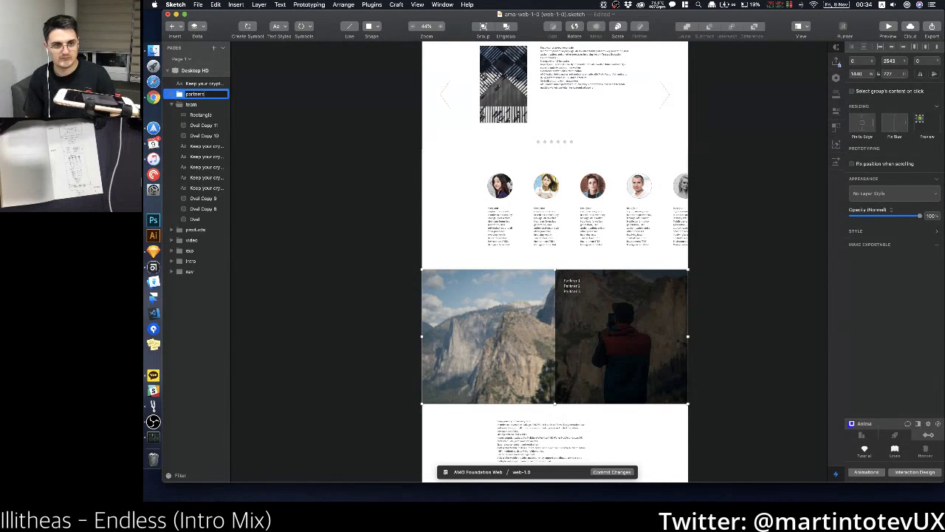
pyautogui.press('Return')
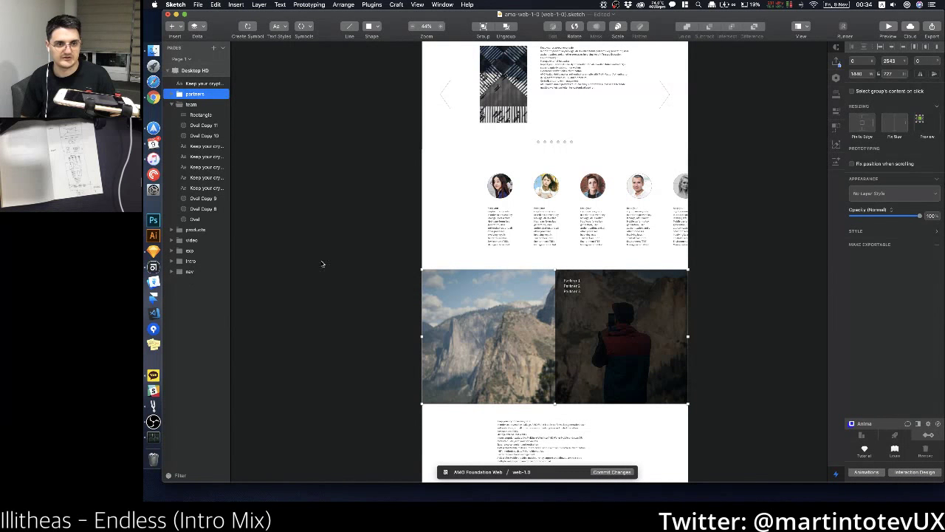
# Step: Collapse the team group in the layer list
pyautogui.click(172, 104)
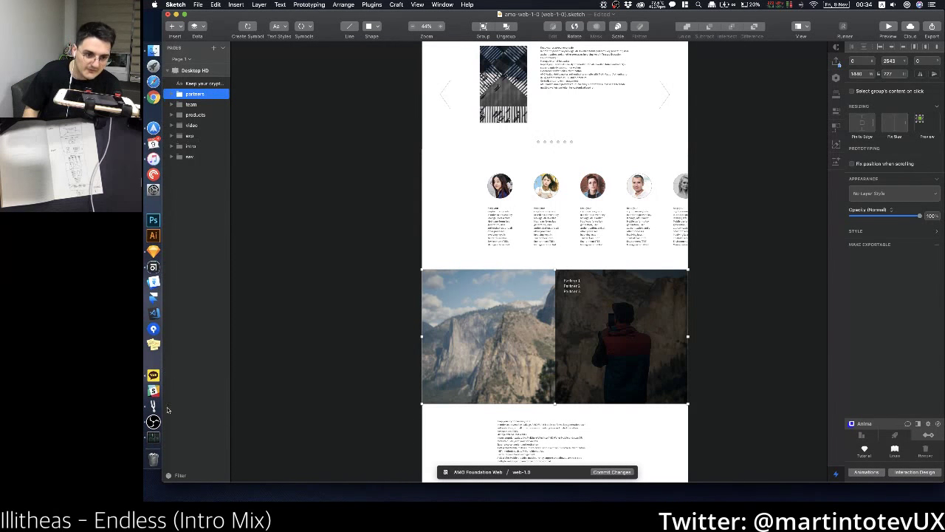
pyautogui.rightClick(153, 447)
pyautogui.moveTo(198, 443)
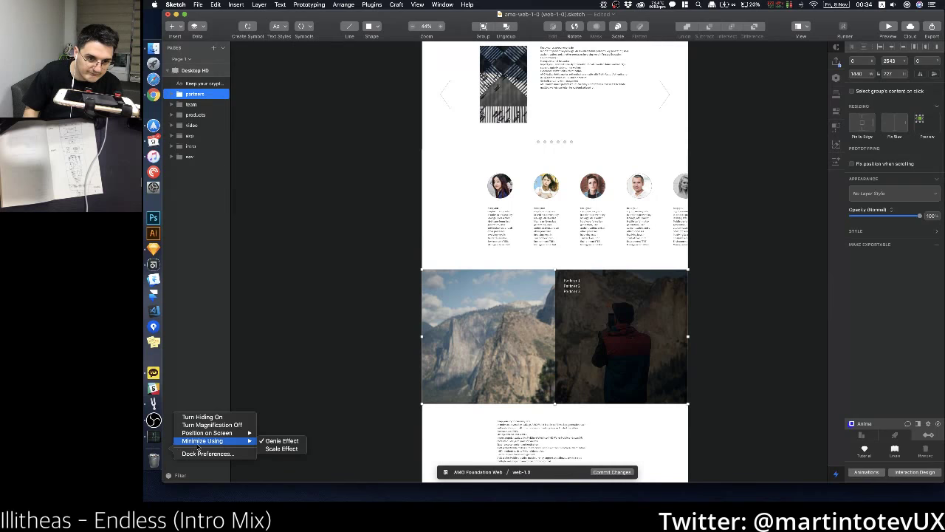
pyautogui.click(199, 454)
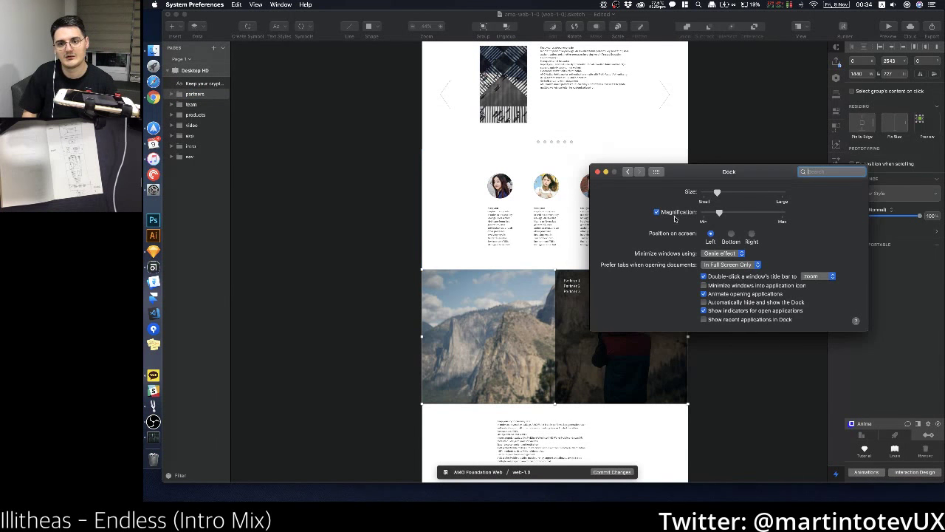
pyautogui.click(598, 172)
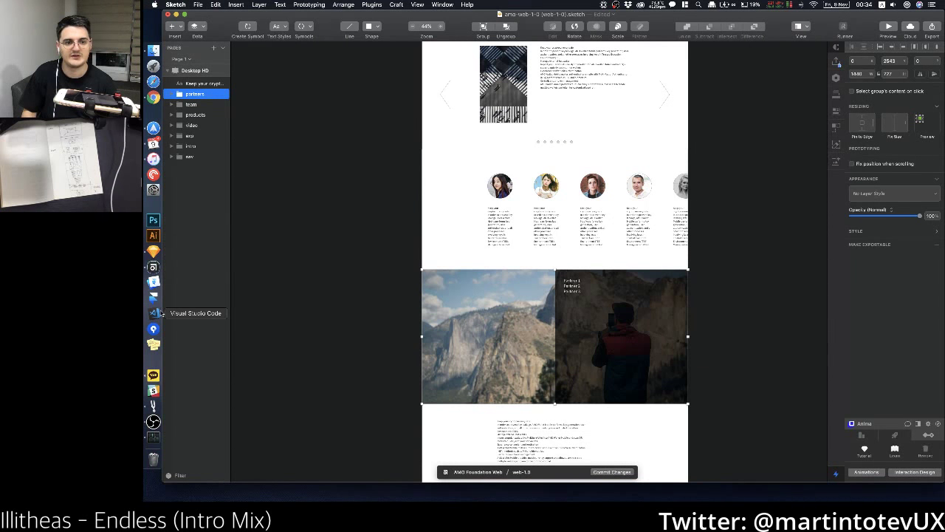
# Step: Shift the paragraph copy below the partners photo to the left, to about X 313
pyautogui.scroll(-5, 586, 340)
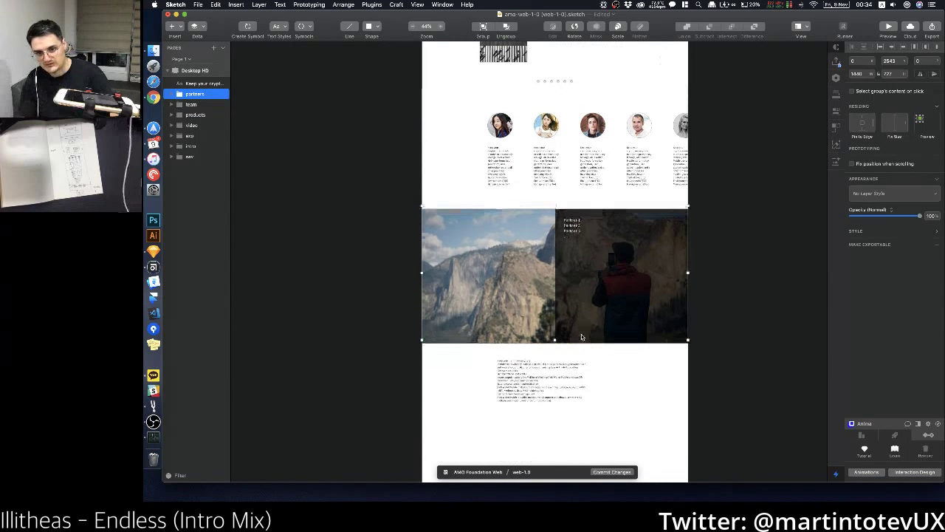
pyautogui.click(525, 308)
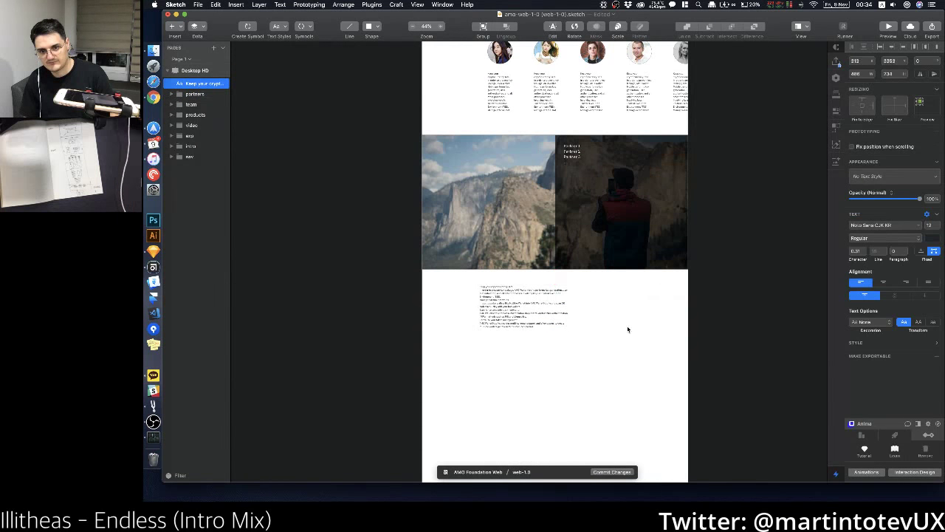
pyautogui.doubleClick(545, 312)
pyautogui.click(595, 306)
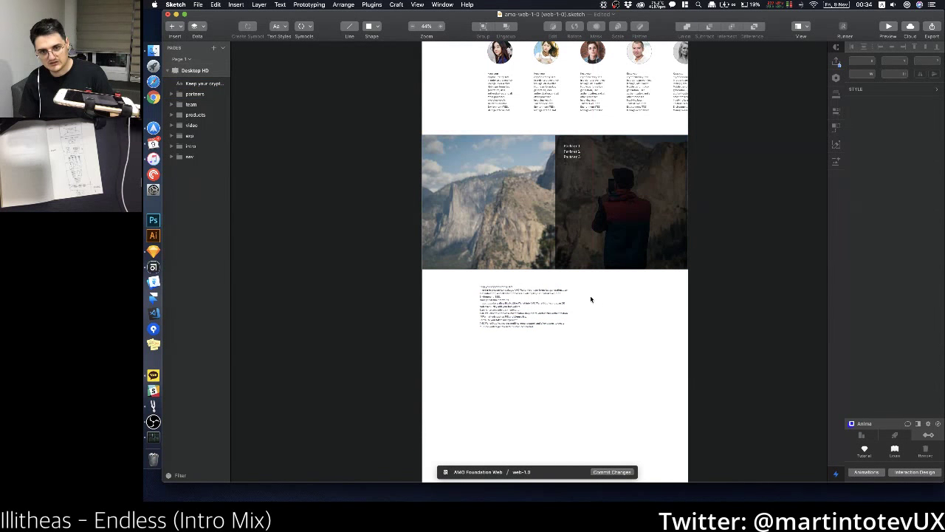
# Step: Draw a rectangle about 335 by 472 px beside the paragraph and fill it with an Unsplash photo searched with "korea"
pyautogui.press('r')
pyautogui.moveTo(578, 281); pyautogui.dragTo(639, 369)
pyautogui.click(196, 26)
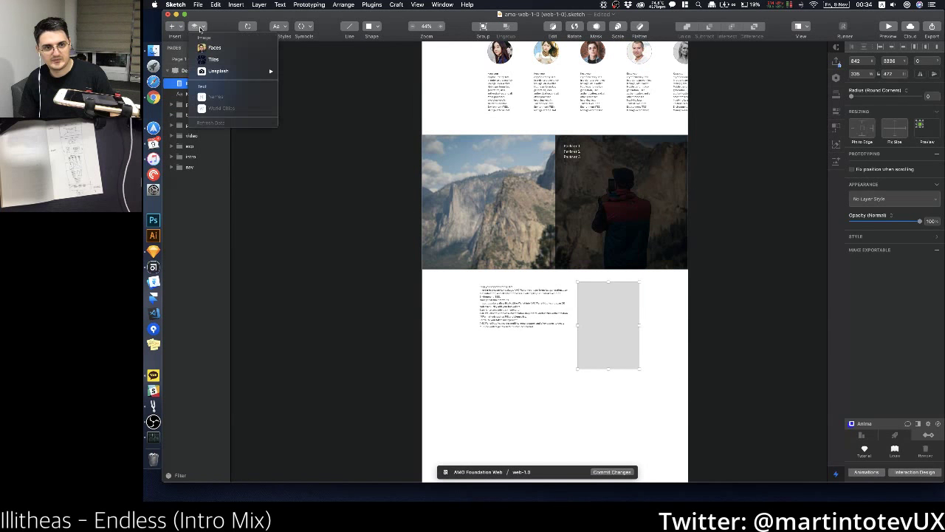
pyautogui.moveTo(261, 72)
pyautogui.click(292, 77)
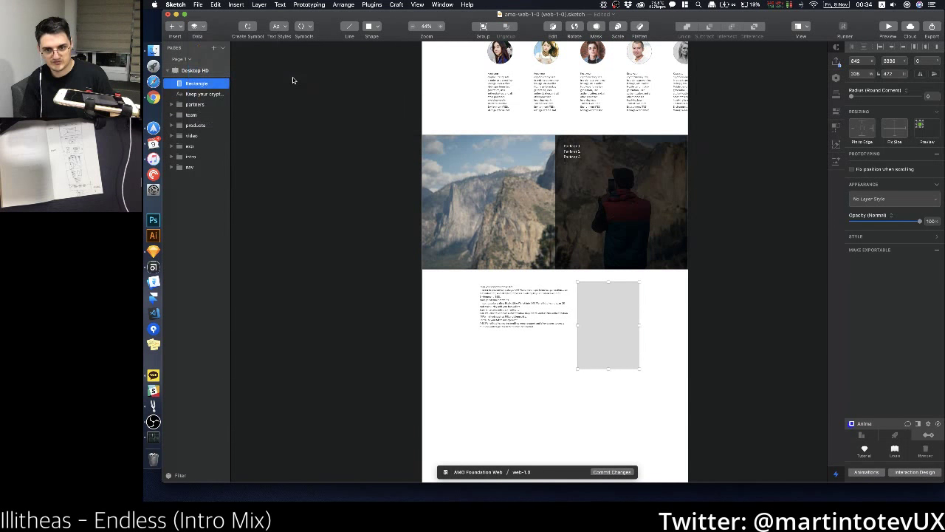
pyautogui.write('korea')
pyautogui.press('Return')
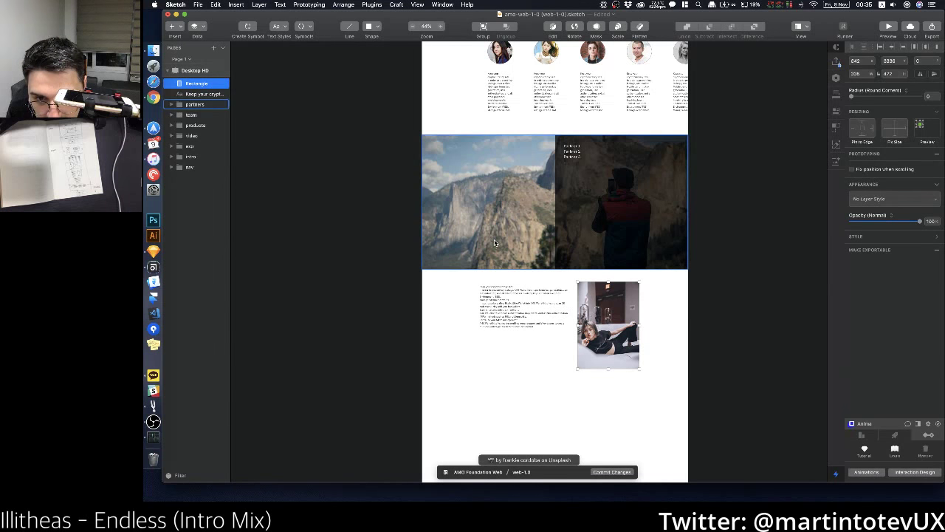
# Step: Swap the new rectangle's picture for another Unsplash photo by searching "korea" again
pyautogui.scroll(2, 598, 353)
pyautogui.scroll(5, 598, 353)
pyautogui.scroll(-2, 598, 353)
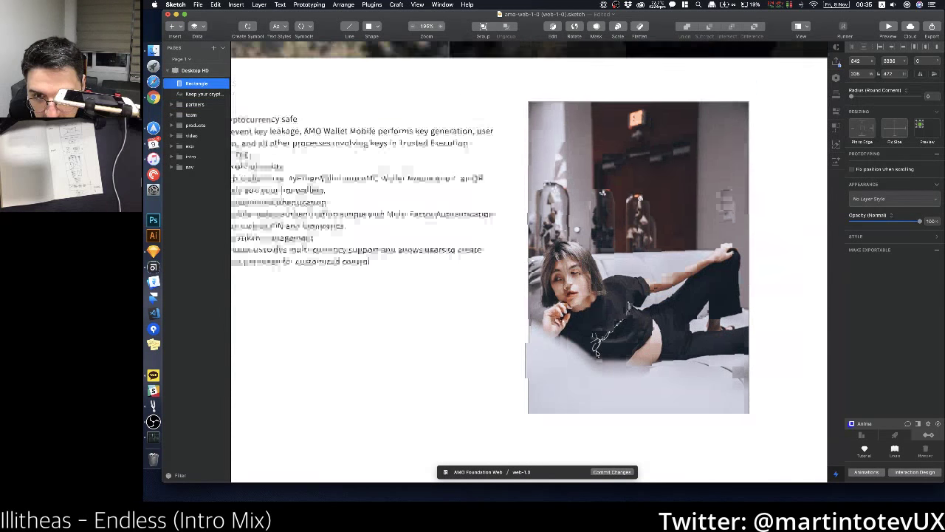
pyautogui.scroll(2, 598, 353)
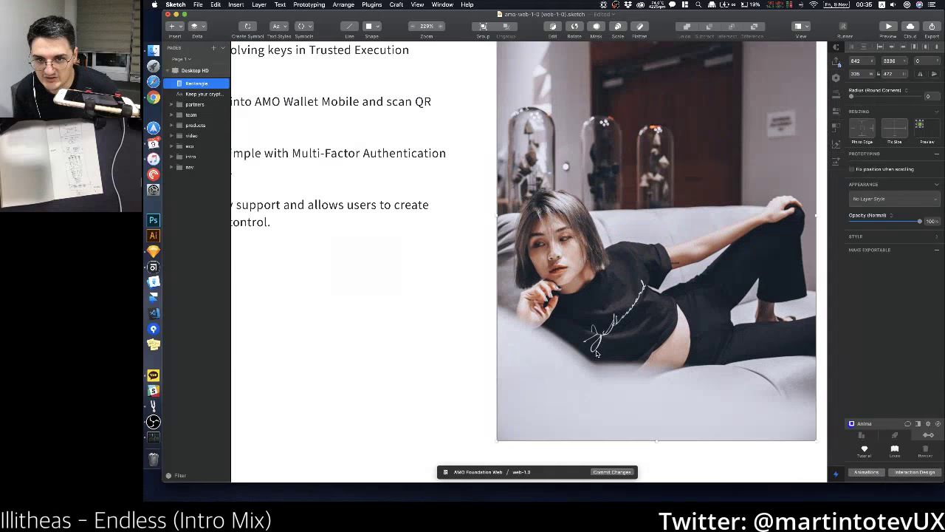
pyautogui.scroll(-4, 598, 353)
pyautogui.click(195, 25)
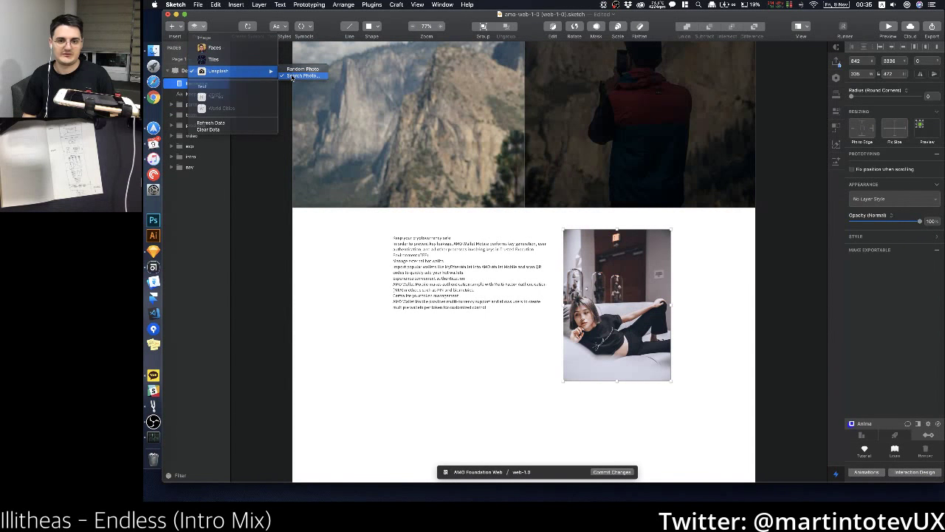
pyautogui.click(291, 75)
pyautogui.write('k')
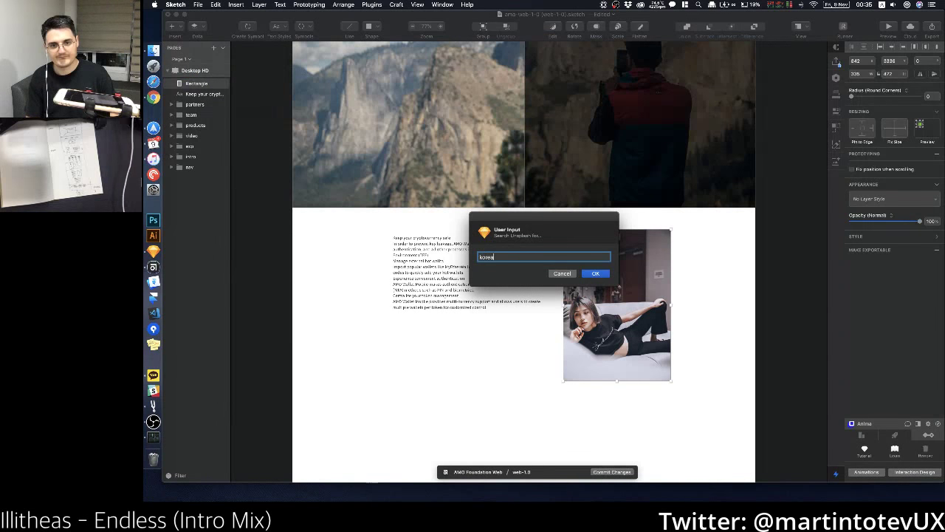
pyautogui.write('orea')
pyautogui.press('Return')
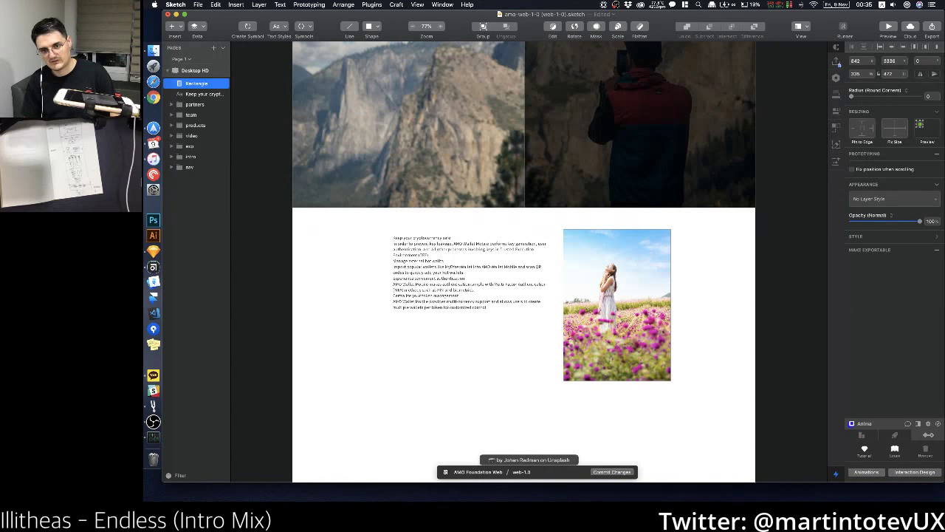
# Step: Replace the rectangle's picture with an Unsplash photo searched with "girl", and deselect it
pyautogui.click(192, 25)
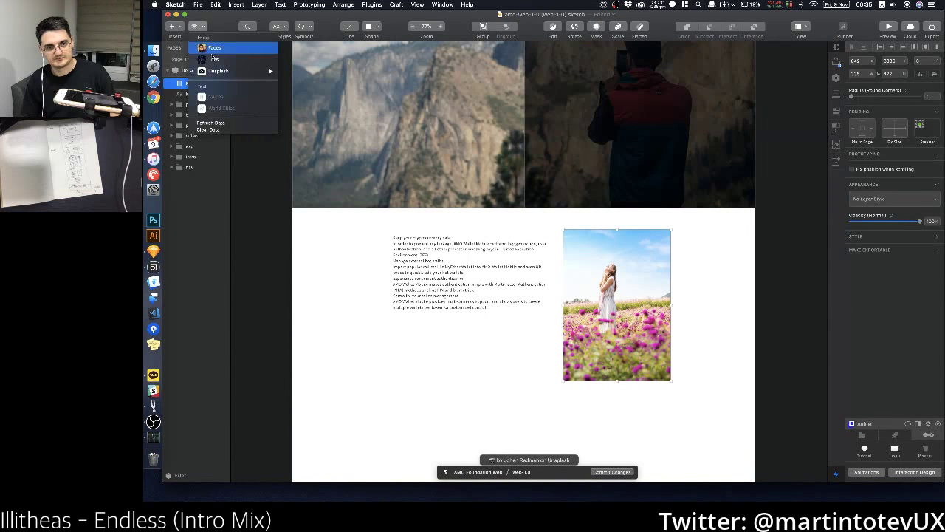
pyautogui.moveTo(221, 71)
pyautogui.click(299, 76)
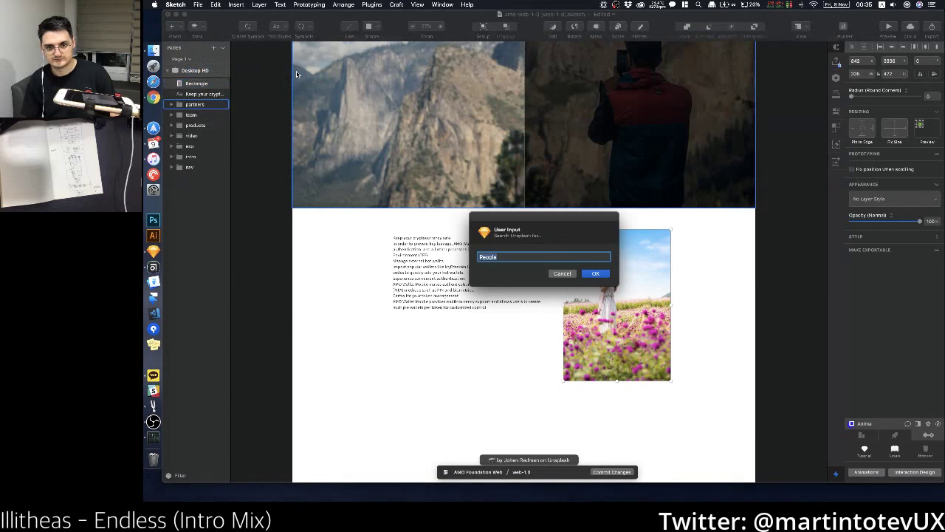
pyautogui.write('girl')
pyautogui.press('Return')
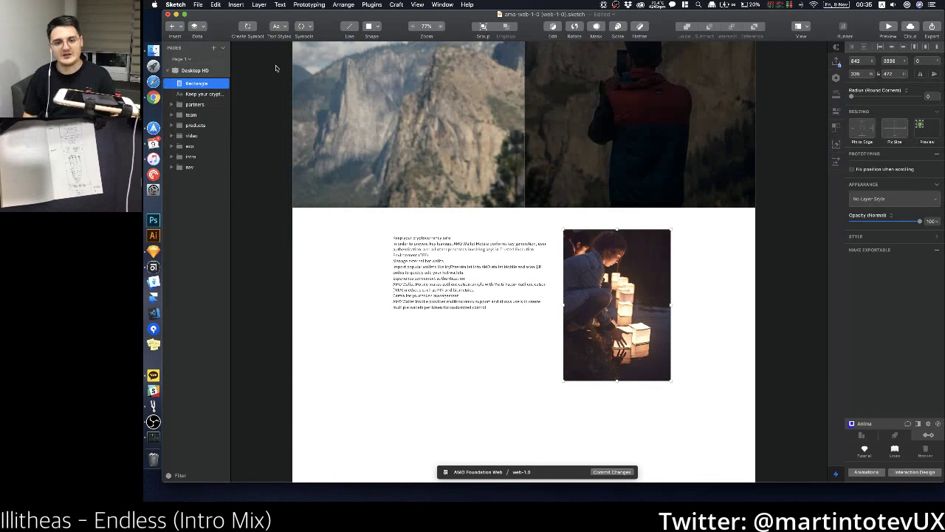
pyautogui.click(462, 322)
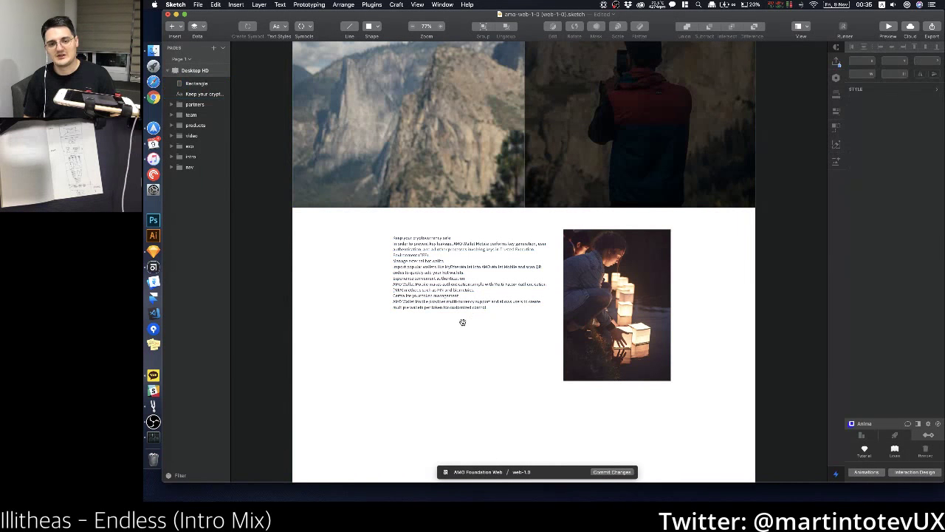
# Step: Paste a second copy of the description text at the end of the paragraph beside the lantern photo
pyautogui.scroll(-5, 458, 303)
pyautogui.click(438, 203)
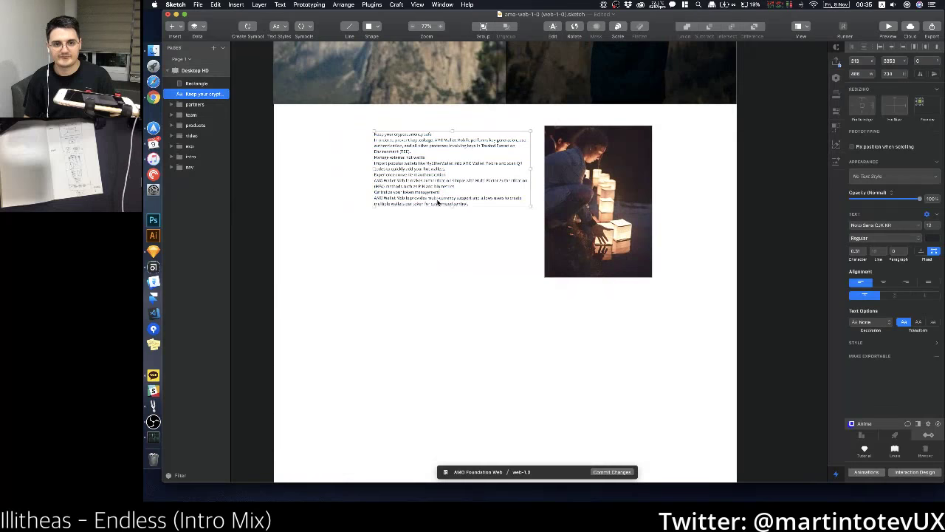
pyautogui.doubleClick(456, 205)
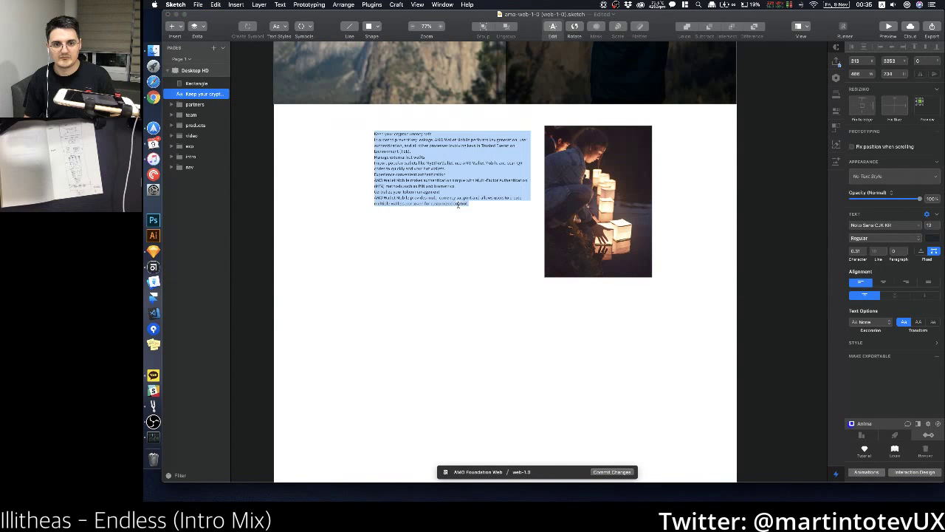
pyautogui.click(463, 198)
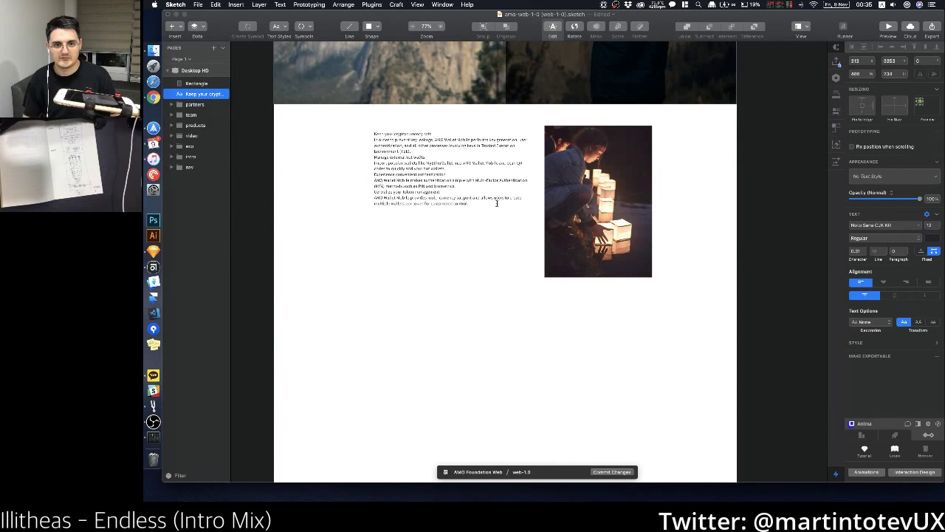
pyautogui.press('super+v')
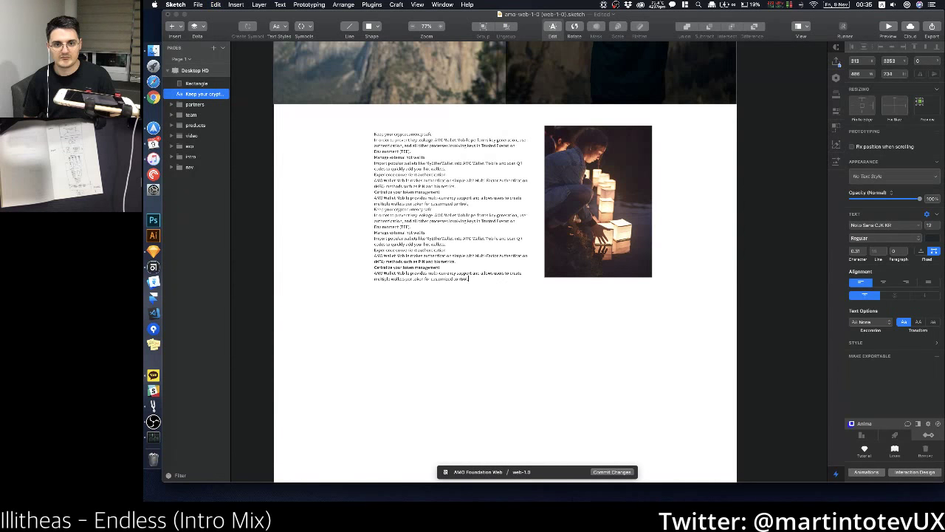
pyautogui.press('Escape')
pyautogui.click(540, 282)
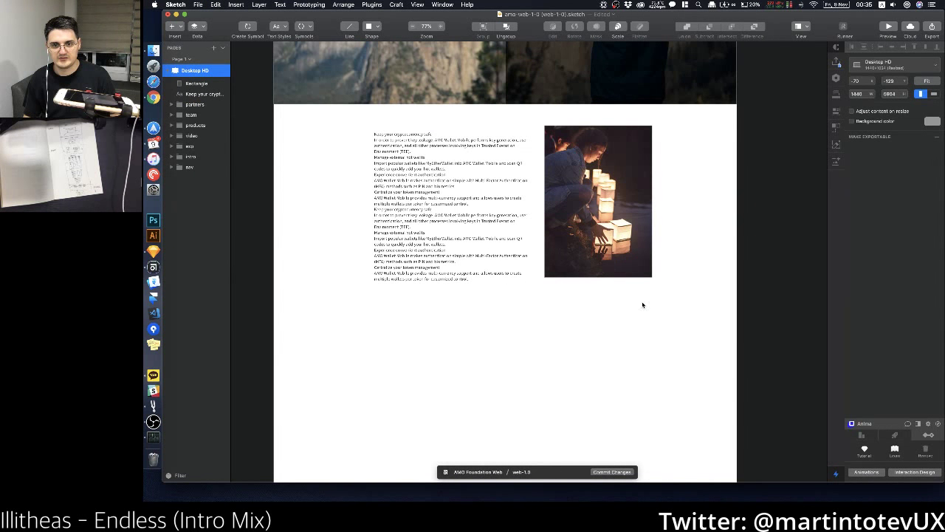
# Step: Set the Desktop HD artboard's X and Y position to 0, and deselect it
pyautogui.scroll(-3, 601, 251)
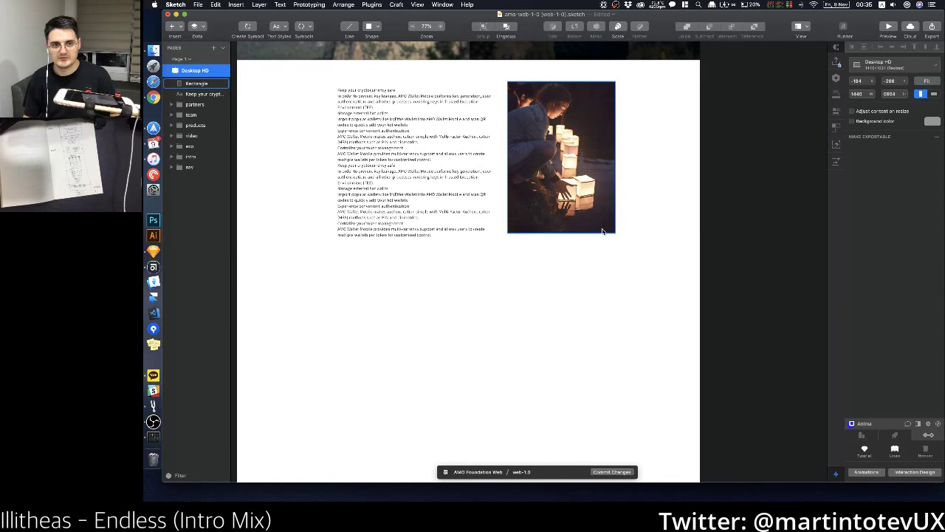
pyautogui.scroll(-10, 673, 252)
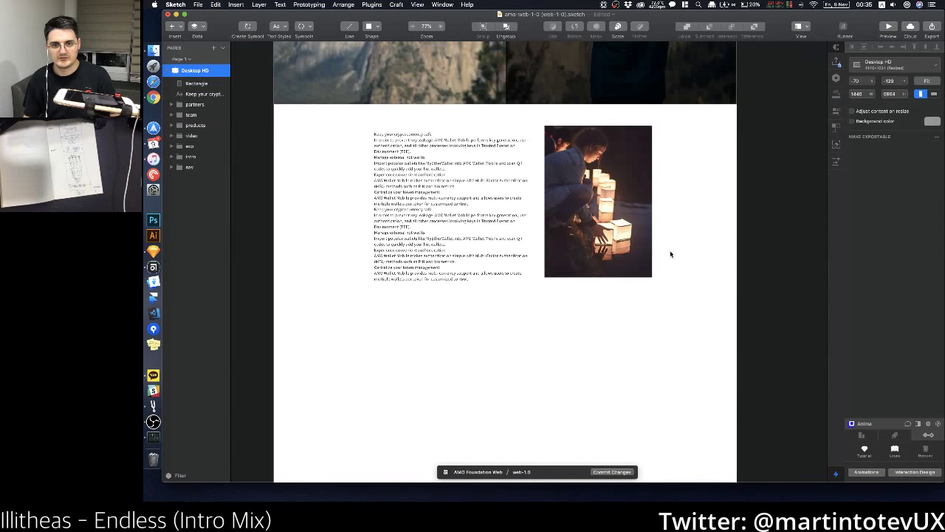
pyautogui.scroll(5, 709, 191)
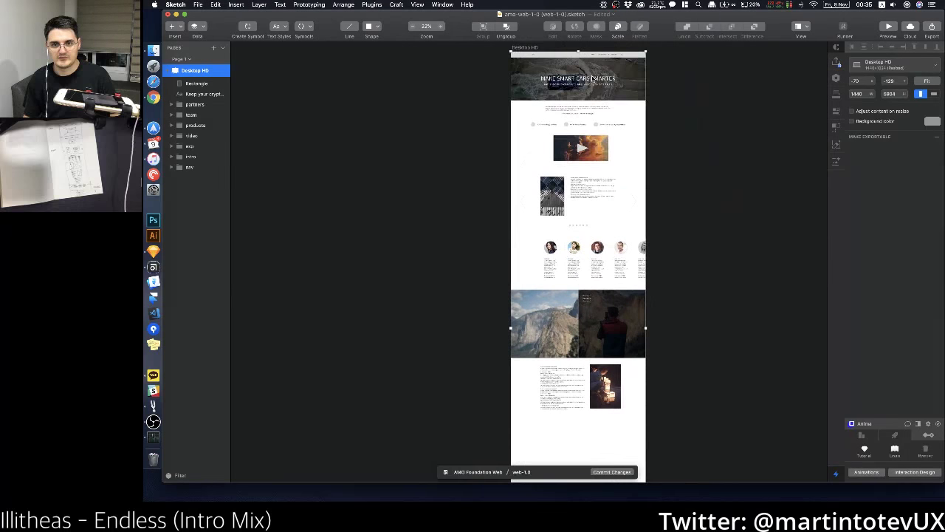
pyautogui.click(864, 81)
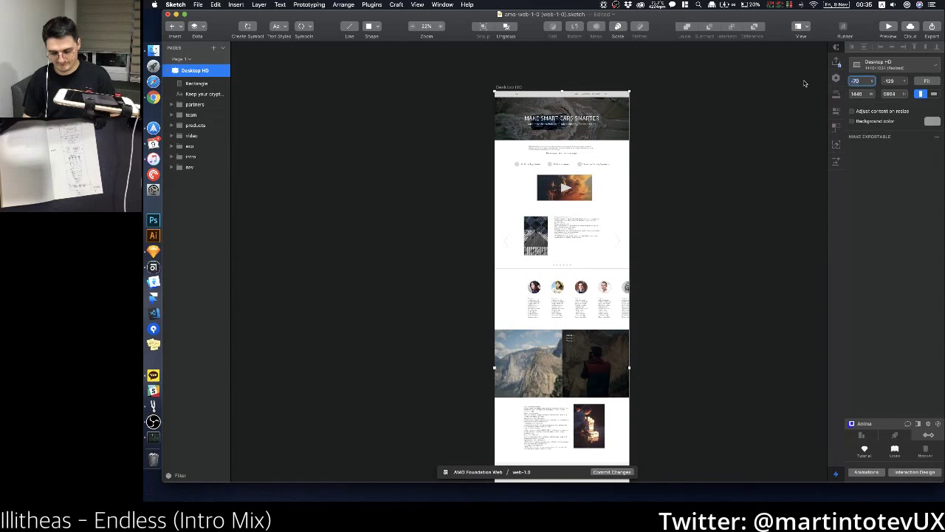
pyautogui.write('0')
pyautogui.press('Tab')
pyautogui.write('0')
pyautogui.press('Return')
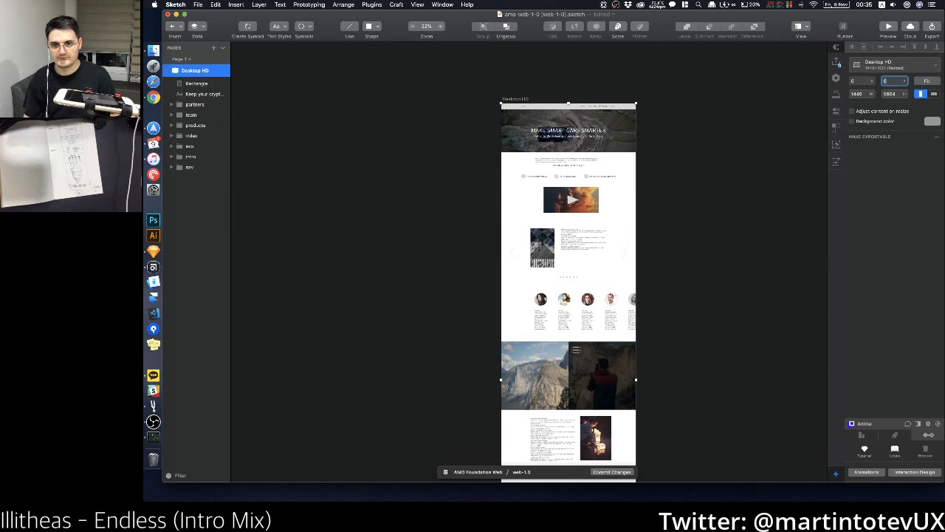
pyautogui.click(731, 198)
# Step: Copy the lengthened paragraph below itself and widen the copy to about 864 px, reaching the lantern photo's right edge
pyautogui.scroll(-10, 686, 126)
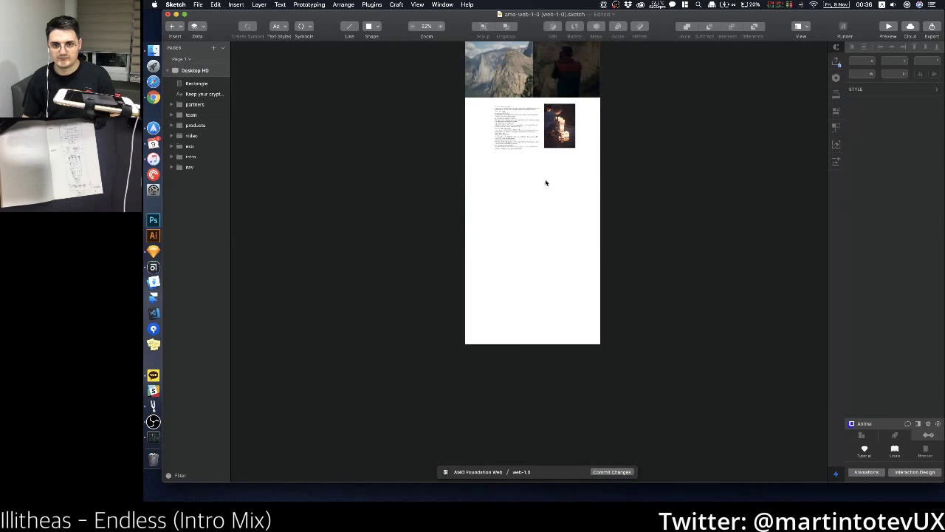
pyautogui.scroll(5, 544, 182)
pyautogui.scroll(3, 579, 226)
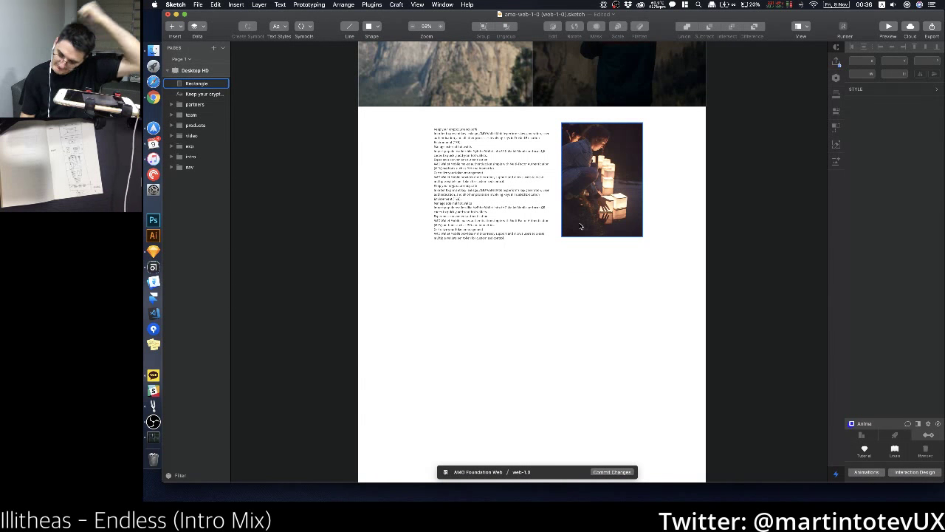
pyautogui.click(502, 192)
pyautogui.moveTo(502, 192); pyautogui.dragTo(533, 308)
pyautogui.moveTo(496, 264); pyautogui.dragTo(460, 275)
pyautogui.moveTo(549, 310); pyautogui.dragTo(643, 308)
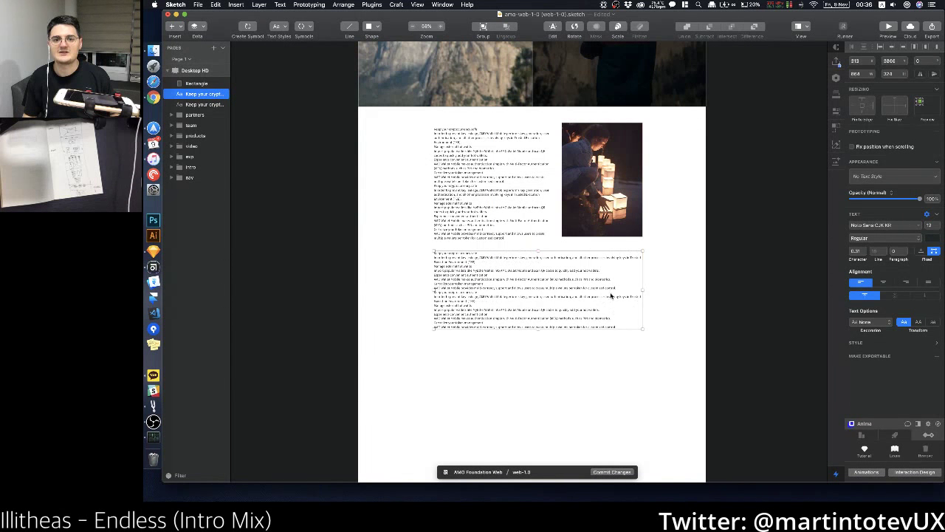
# Step: Nudge the wide paragraph up to about Y 3852 and place a duplicate below it at about Y 4276
pyautogui.click(574, 345)
pyautogui.scroll(-5, 566, 289)
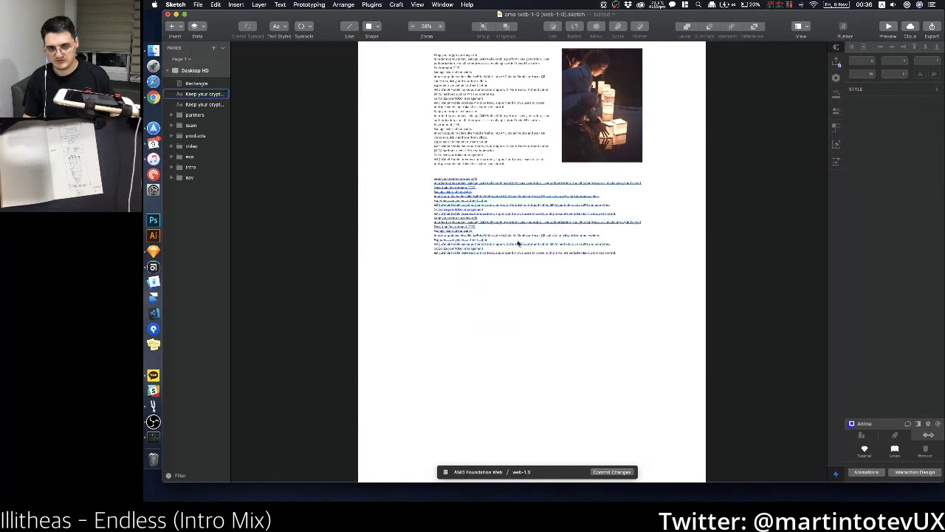
pyautogui.moveTo(495, 207); pyautogui.dragTo(495, 204)
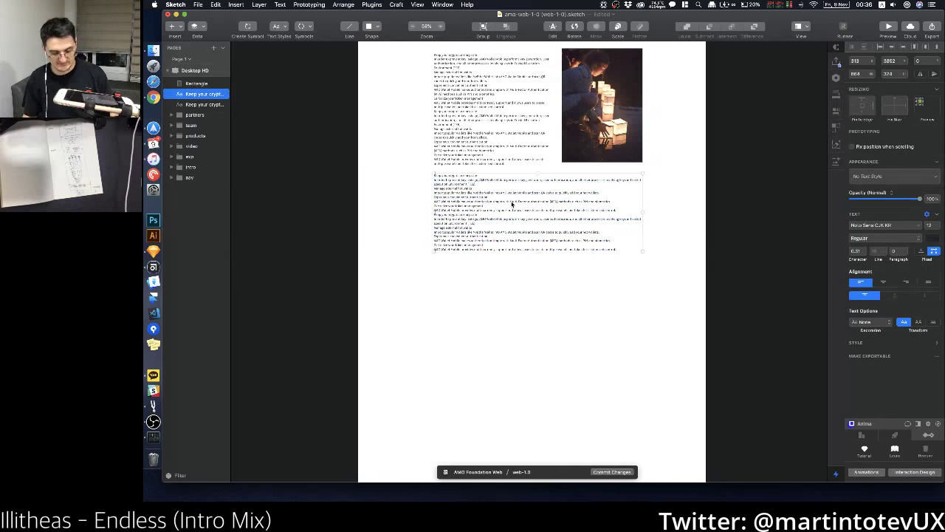
pyautogui.moveTo(510, 206); pyautogui.dragTo(509, 306)
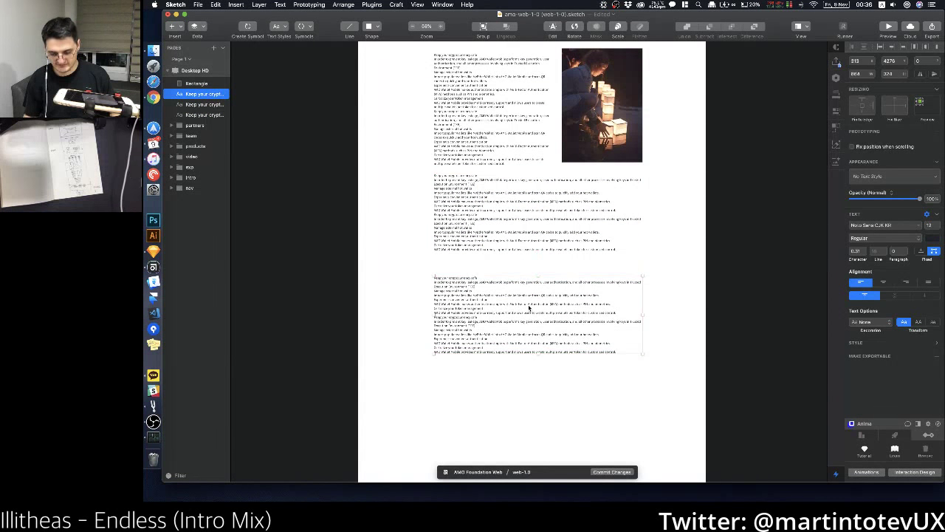
# Step: Delete the lowest copy of the wide paragraph and group the lantern photo with its two text blocks as "history"
pyautogui.press('BackSpace')
pyautogui.scroll(3, 625, 253)
pyautogui.moveTo(635, 392); pyautogui.dragTo(446, 190)
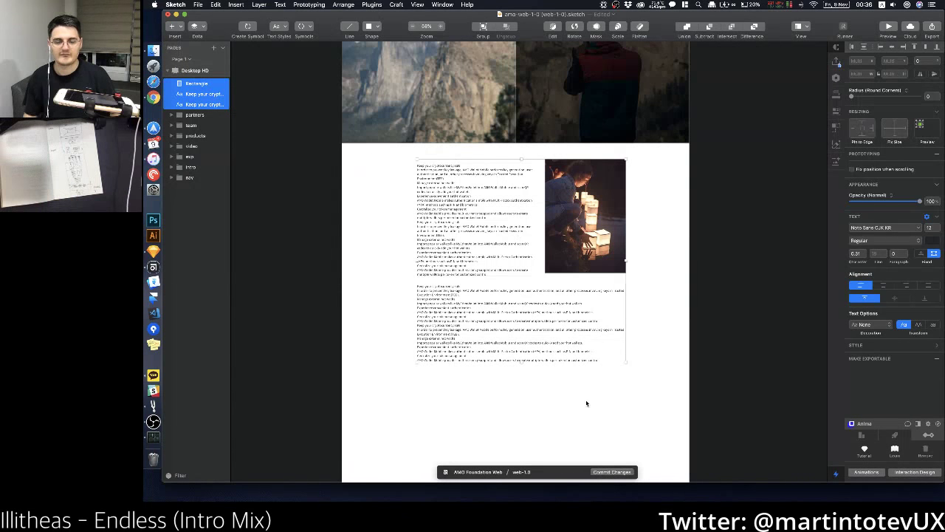
pyautogui.press('super+g')
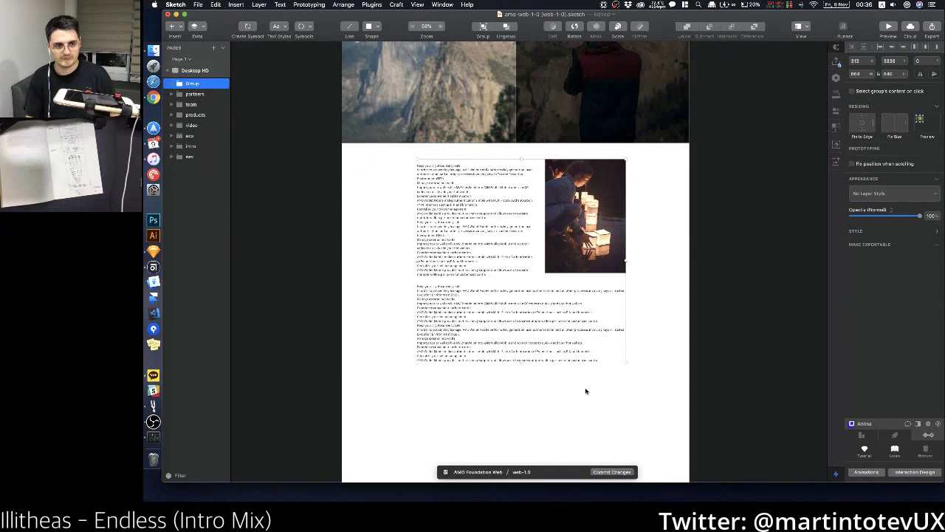
pyautogui.press('super+r')
pyautogui.write('he')
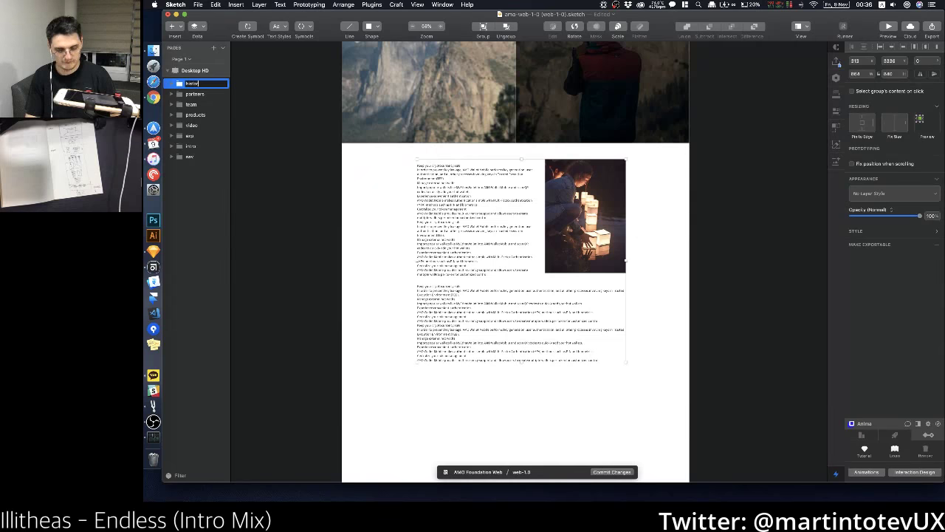
pyautogui.press('Return')
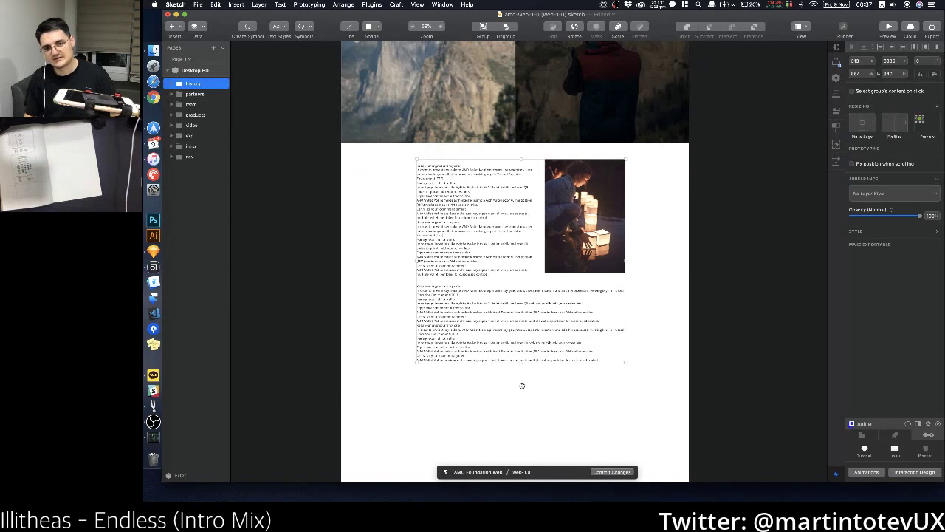
pyautogui.scroll(-5, 519, 387)
pyautogui.doubleClick(399, 109)
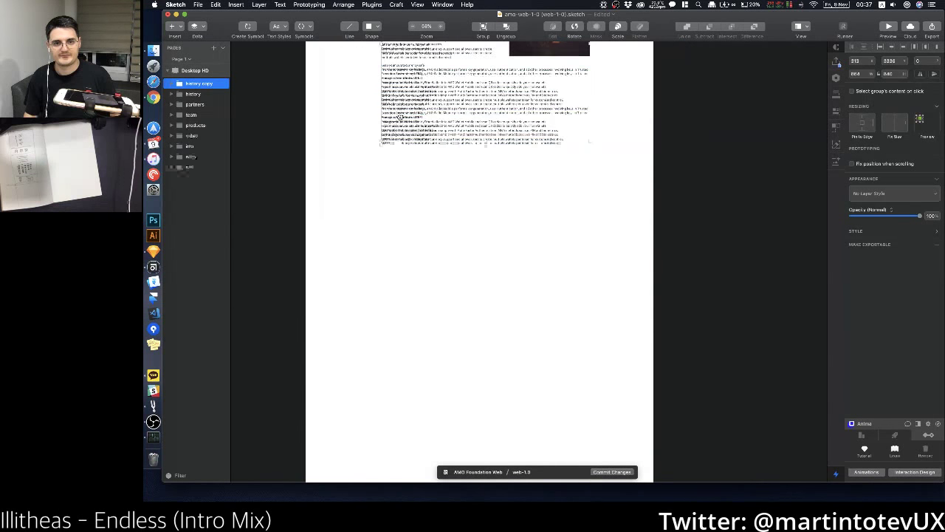
pyautogui.click(421, 152)
pyautogui.click(414, 129)
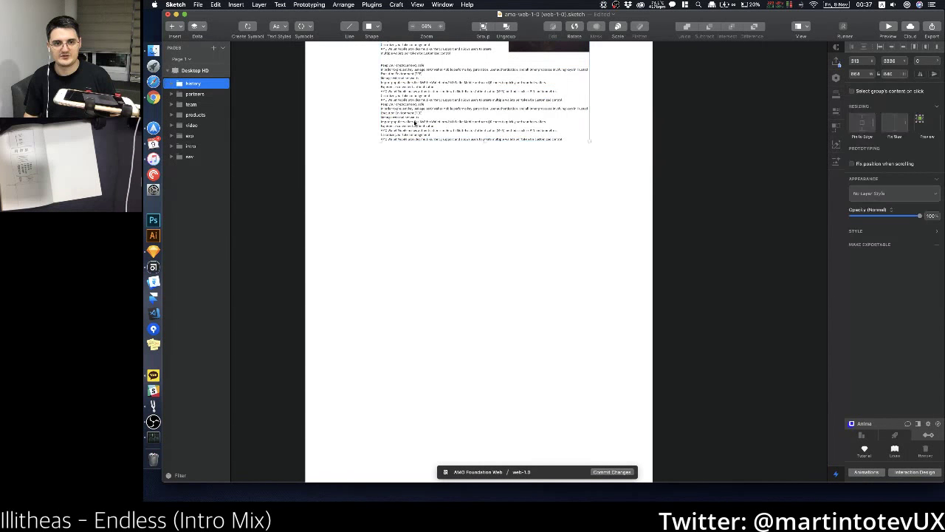
# Step: Paste a copy of the description paragraph about 355 px wide below the history section and delete everything after "Experience convenient authentication"
pyautogui.click(414, 129)
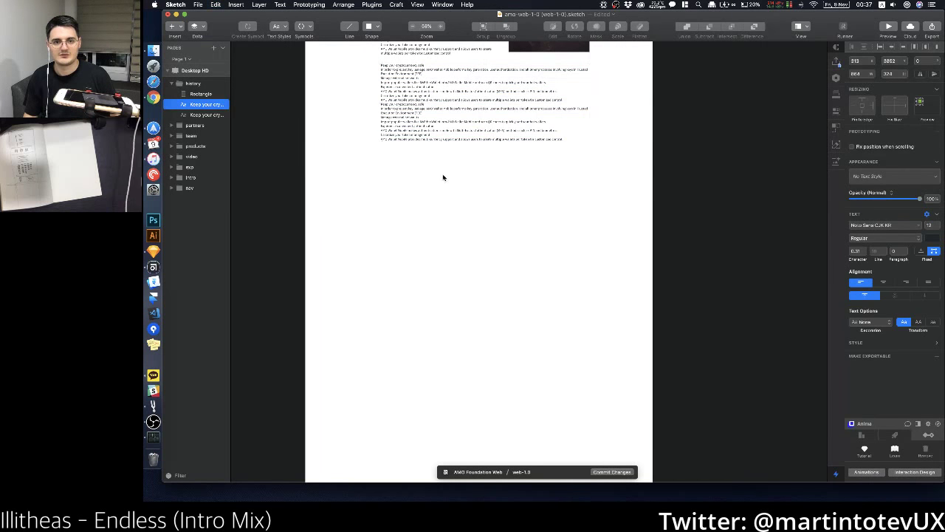
pyautogui.press('super+v')
pyautogui.moveTo(439, 203); pyautogui.dragTo(505, 213)
pyautogui.doubleClick(526, 287)
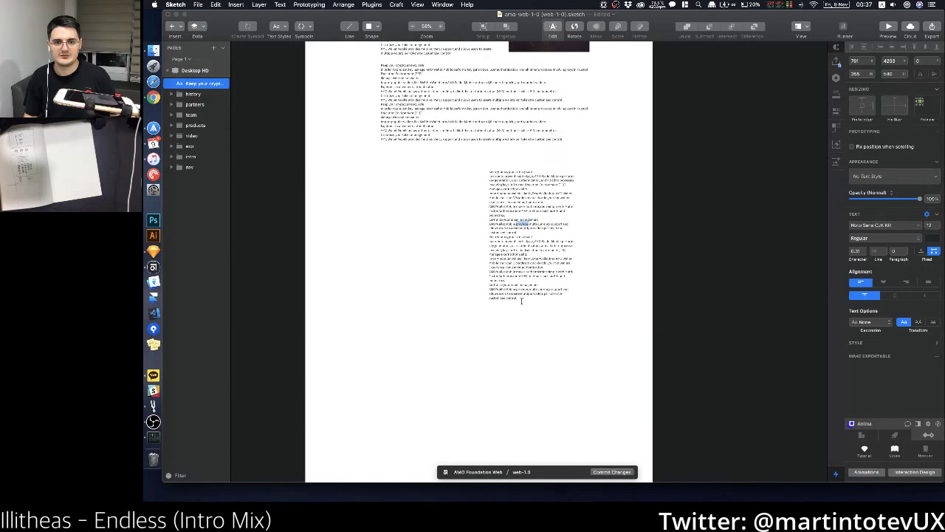
pyautogui.moveTo(519, 300); pyautogui.dragTo(452, 205)
pyautogui.press('BackSpace')
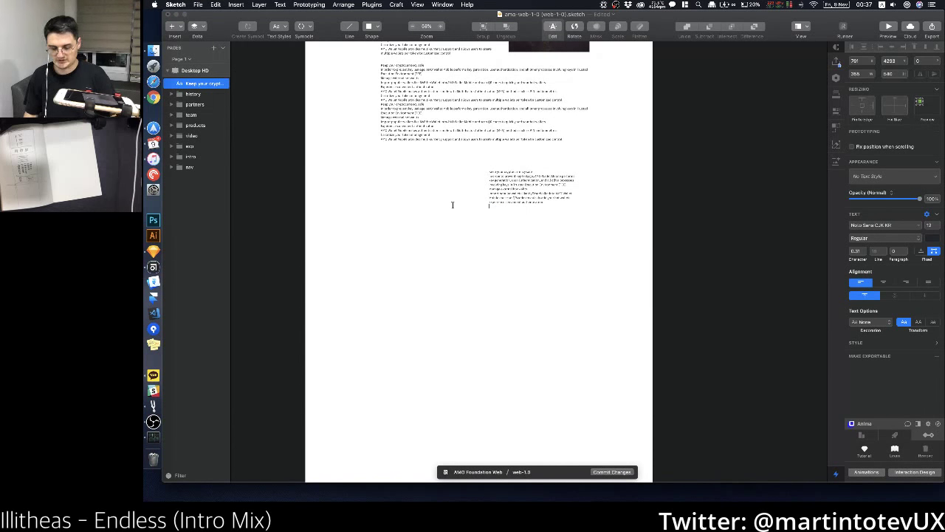
pyautogui.press('Escape')
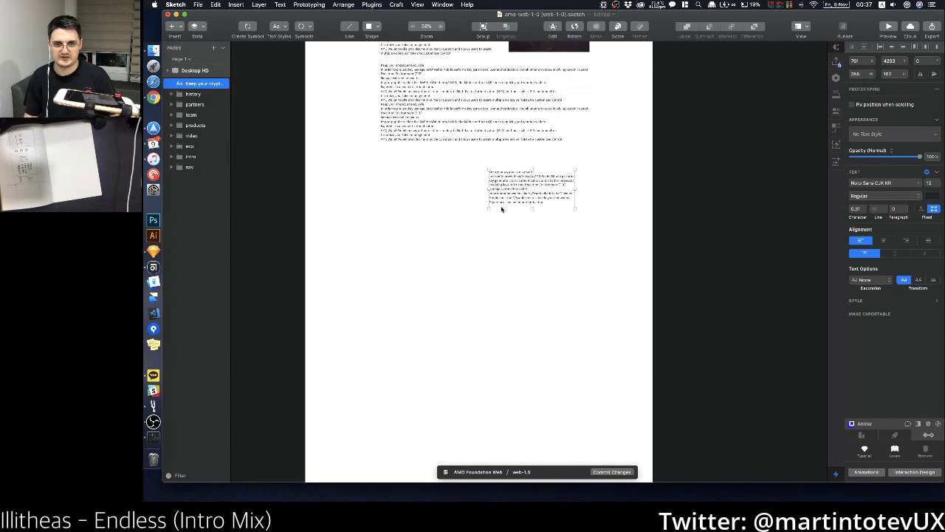
# Step: Remove the trailing empty line from the short paragraph and move the block to about X 822, Y 4352
pyautogui.doubleClick(502, 207)
pyautogui.click(502, 206)
pyautogui.press('BackSpace')
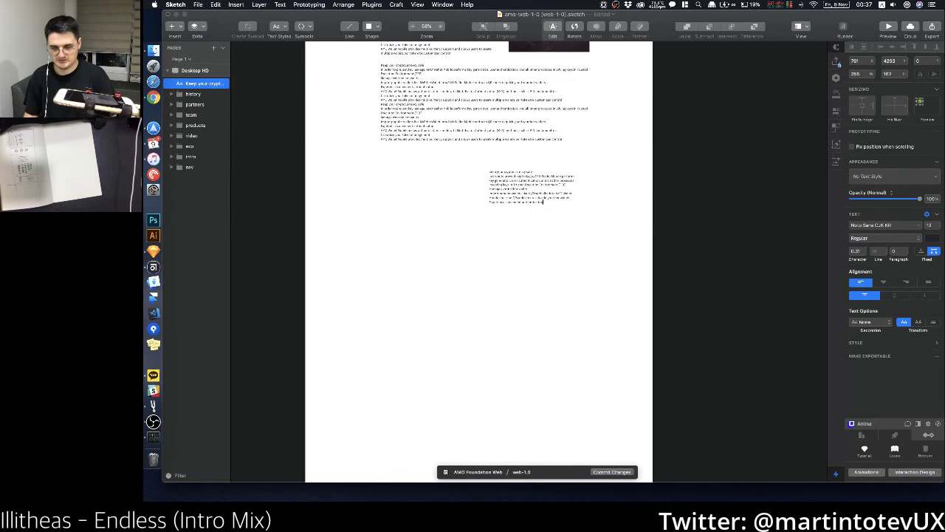
pyautogui.press('Escape')
pyautogui.moveTo(505, 207)
pyautogui.mouseDown()
pyautogui.moveTo(502, 216)
pyautogui.moveTo(519, 220)
pyautogui.mouseUp()
pyautogui.click(396, 182)
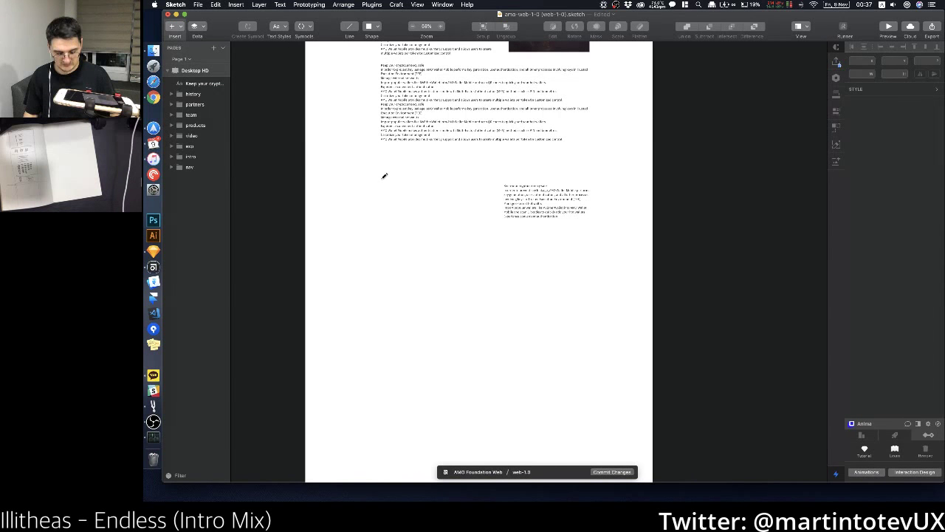
# Step: Draw a straight vertical vector line about 538 px long, starting near X 310, Y 4347, with no extra points
pyautogui.click(380, 184)
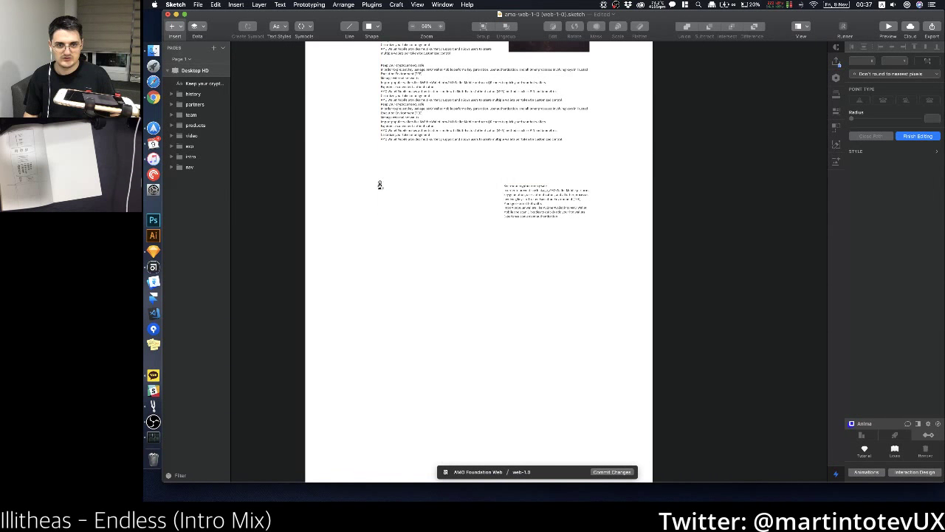
pyautogui.click(380, 185)
pyautogui.click(381, 312)
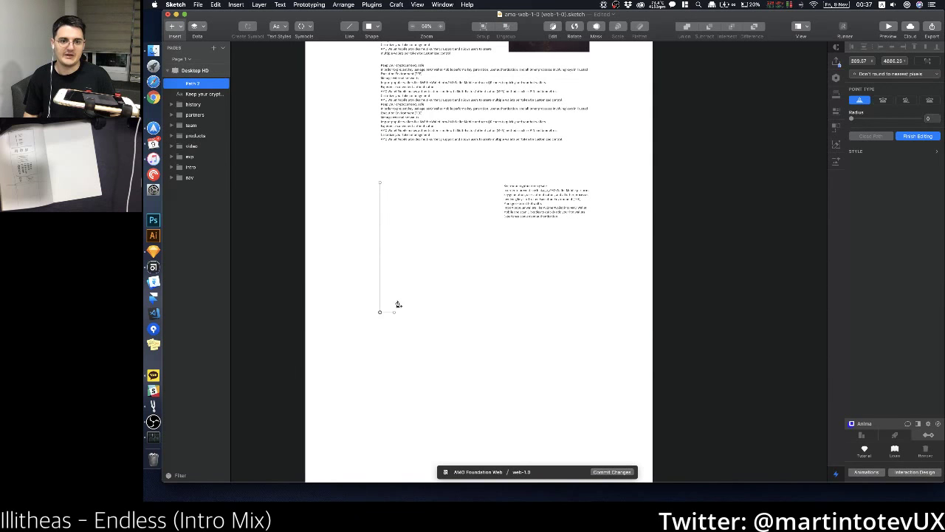
pyautogui.click(415, 273)
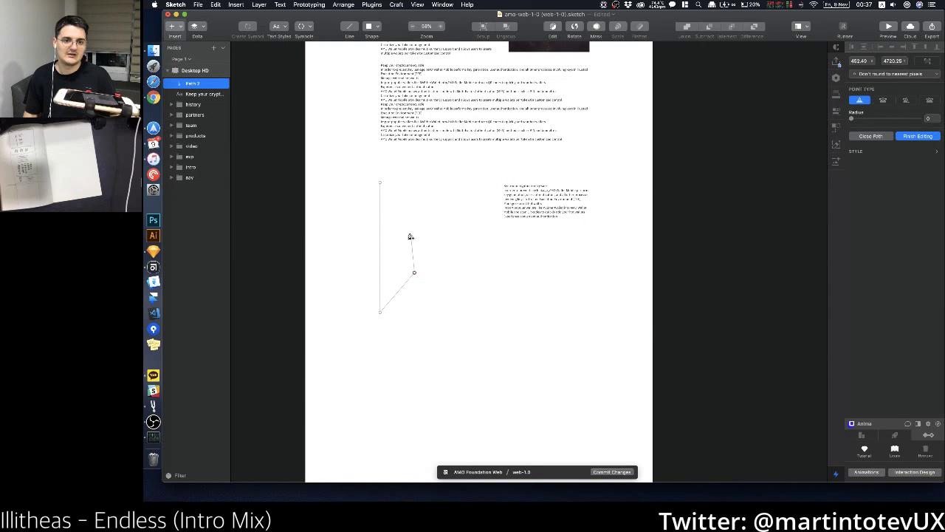
pyautogui.click(416, 275)
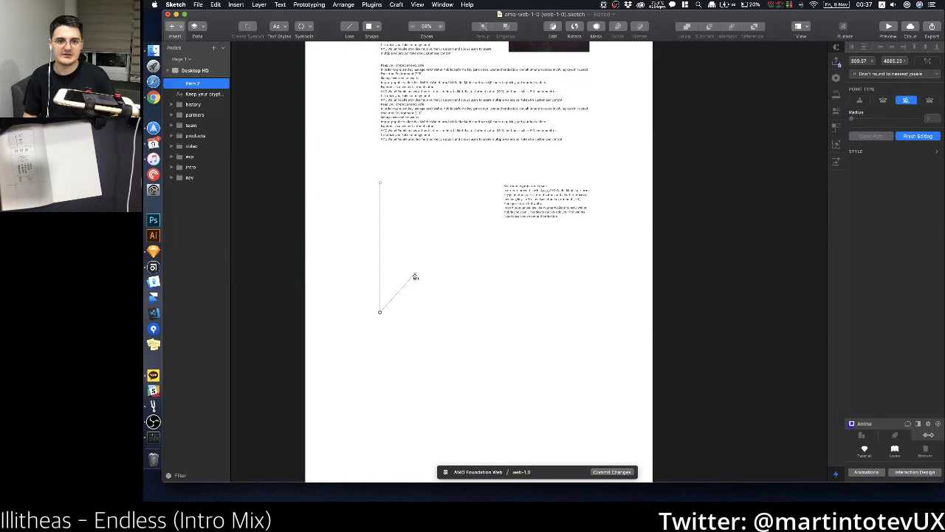
pyautogui.press('BackSpace')
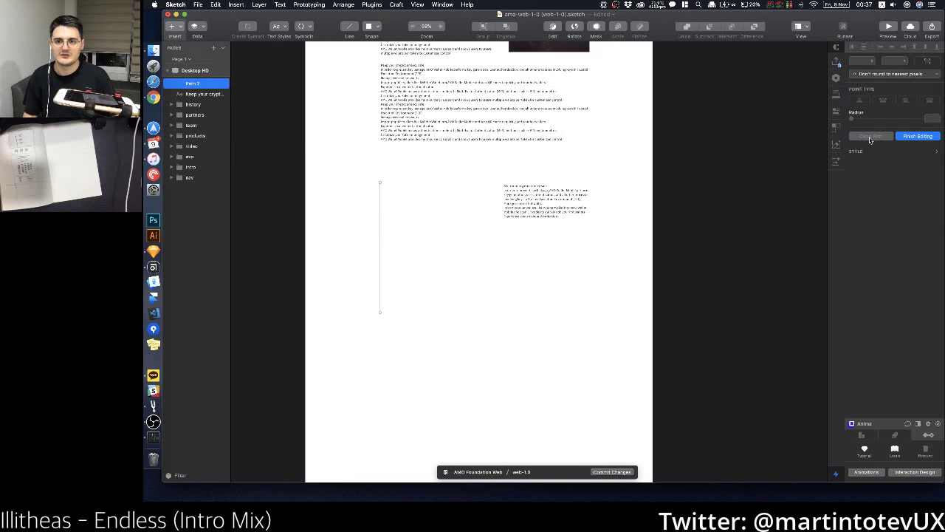
pyautogui.press('Return')
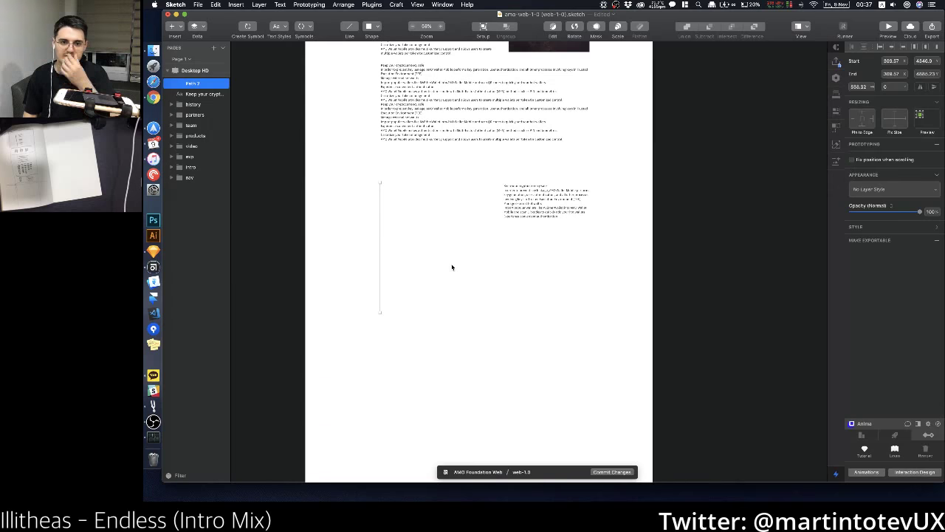
# Step: Show the vertical line's fill and border settings, and deselect the line
pyautogui.click(428, 262)
pyautogui.click(379, 214)
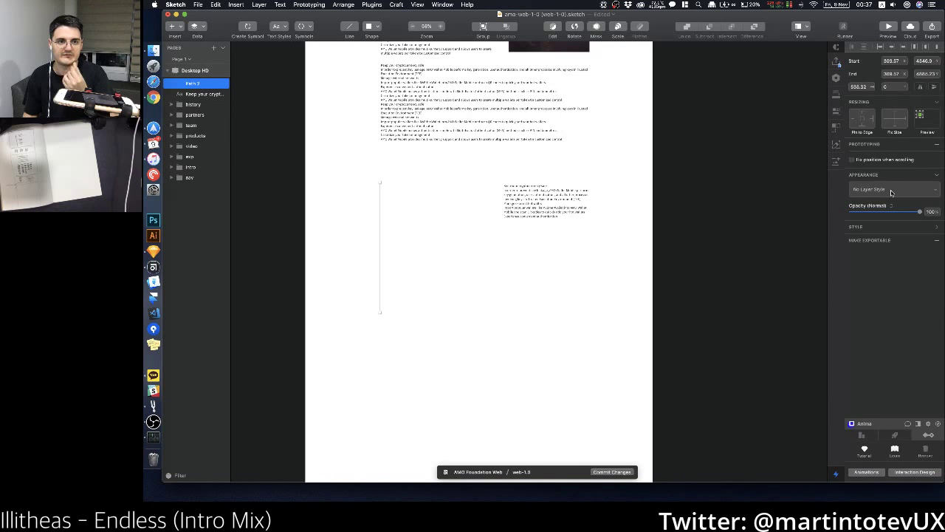
pyautogui.click(930, 229)
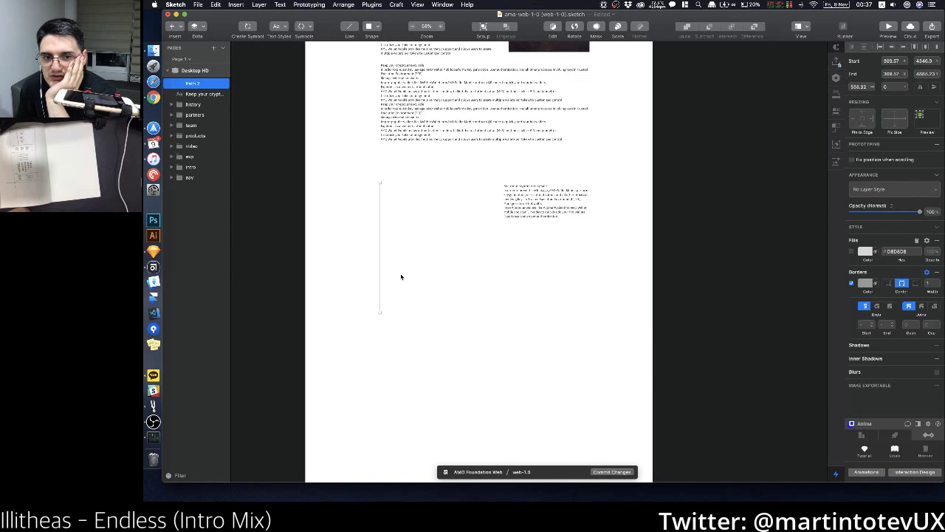
pyautogui.click(429, 257)
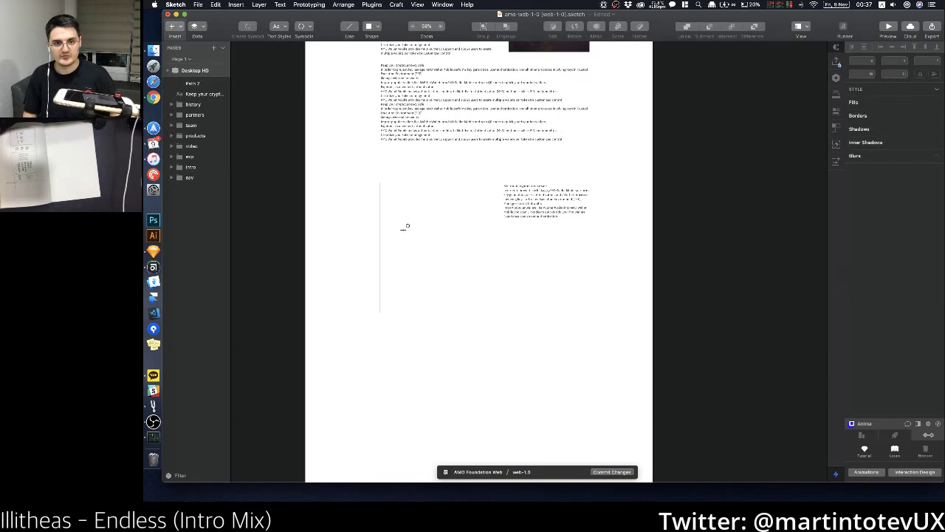
# Step: Draw a circle about 17 px wide at the line's upper end and duplicate it downward at equal spacing, making four circles
pyautogui.moveTo(404, 228)
pyautogui.mouseDown()
pyautogui.moveTo(410, 236)
pyautogui.moveTo(381, 185)
pyautogui.moveTo(423, 196)
pyautogui.moveTo(414, 199)
pyautogui.moveTo(421, 260)
pyautogui.mouseUp()
pyautogui.scroll(5, 384, 189)
pyautogui.scroll(5, 388, 191)
pyautogui.scroll(-10, 422, 206)
pyautogui.press('super+d')
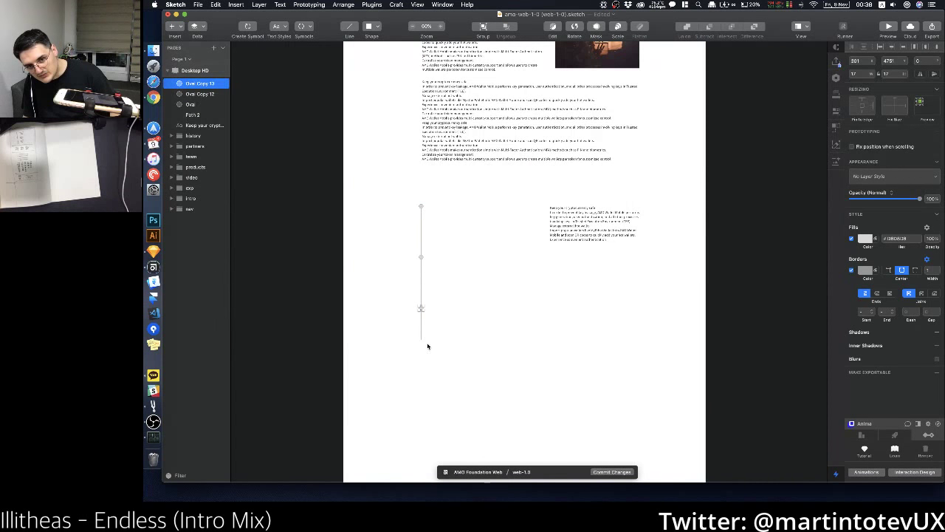
pyautogui.press('super+d')
# Step: Extend the vertical line's lower end to about Y 4970 so it reaches the fourth circle
pyautogui.click(421, 339)
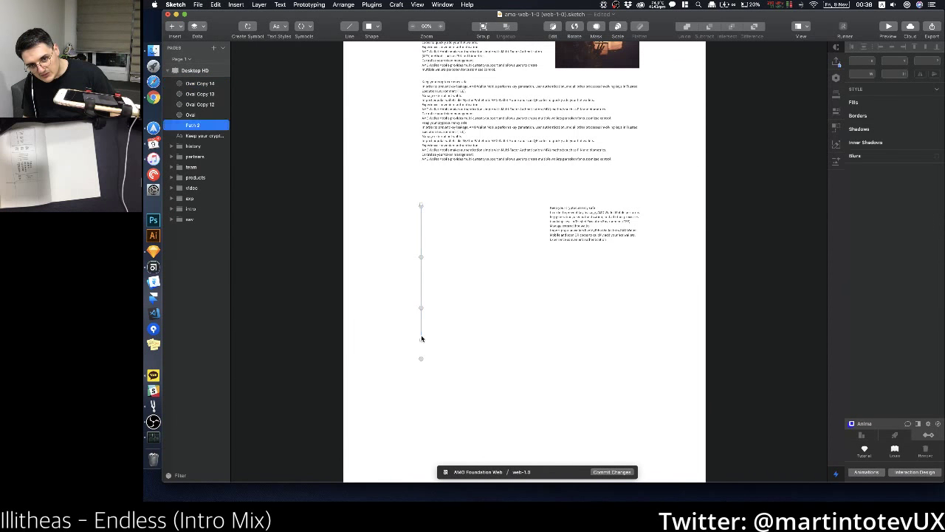
pyautogui.moveTo(421, 339); pyautogui.dragTo(420, 365)
pyautogui.scroll(4, 423, 364)
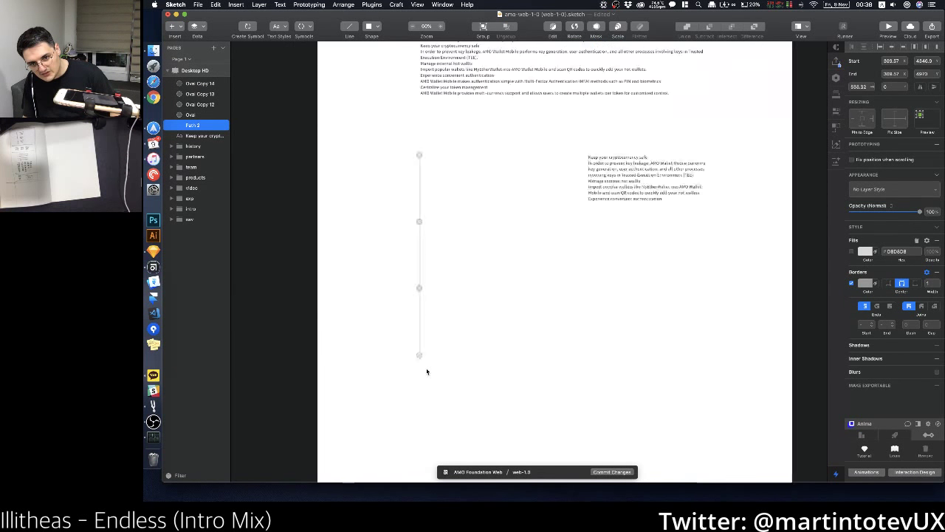
pyautogui.scroll(-5, 426, 370)
pyautogui.click(441, 354)
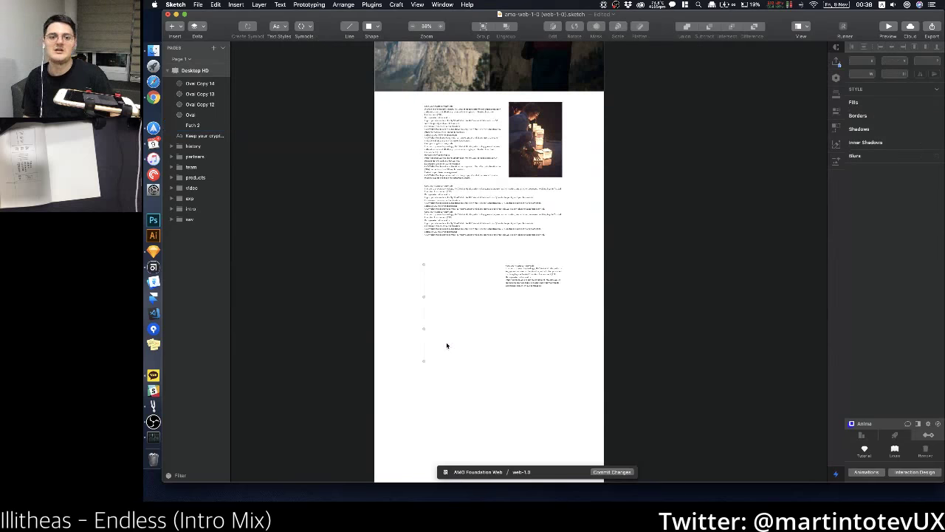
# Step: Widen the short paragraph to about 722 px by extending its left edge toward the timeline, and deselect it
pyautogui.click(515, 275)
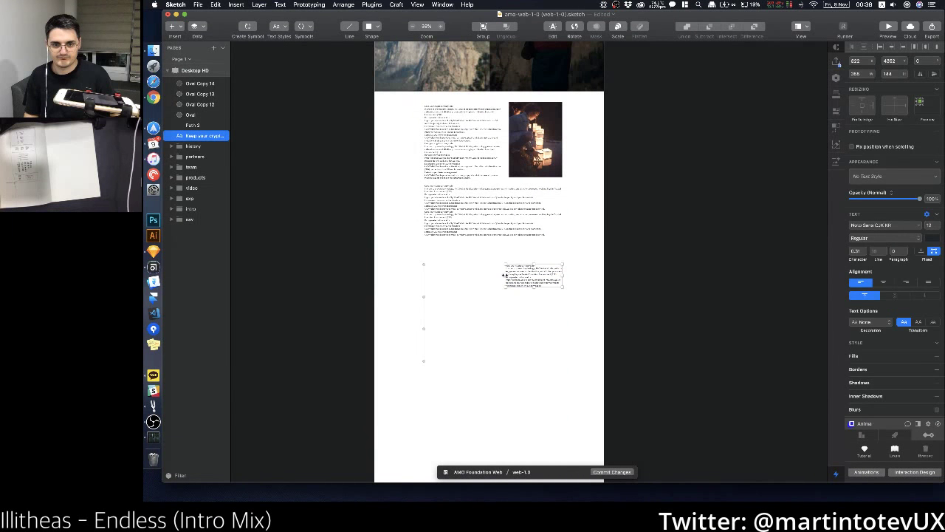
pyautogui.moveTo(505, 274); pyautogui.dragTo(447, 273)
pyautogui.click(432, 273)
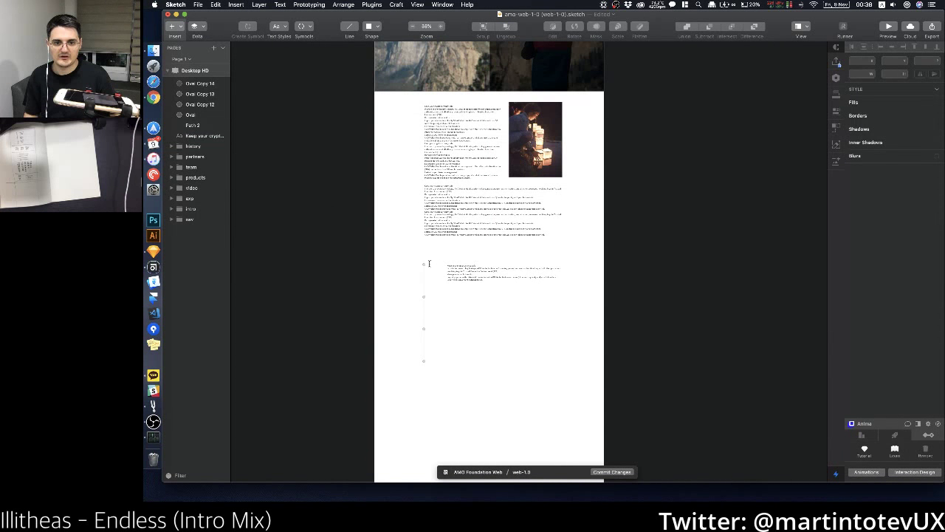
# Step: Add a "2017" text label just right of the first timeline circle, at about X 335, Y 4346
pyautogui.click(431, 266)
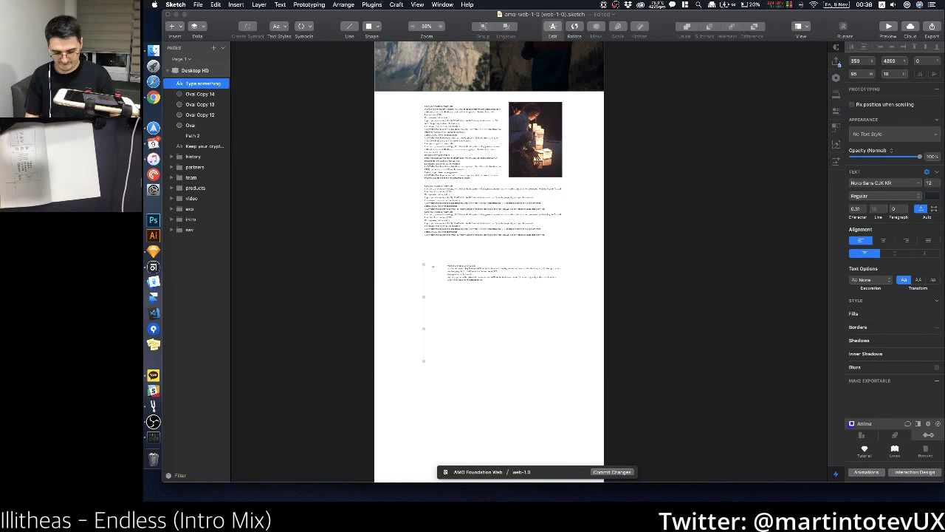
pyautogui.write('2017')
pyautogui.press('Escape')
pyautogui.scroll(10, 435, 265)
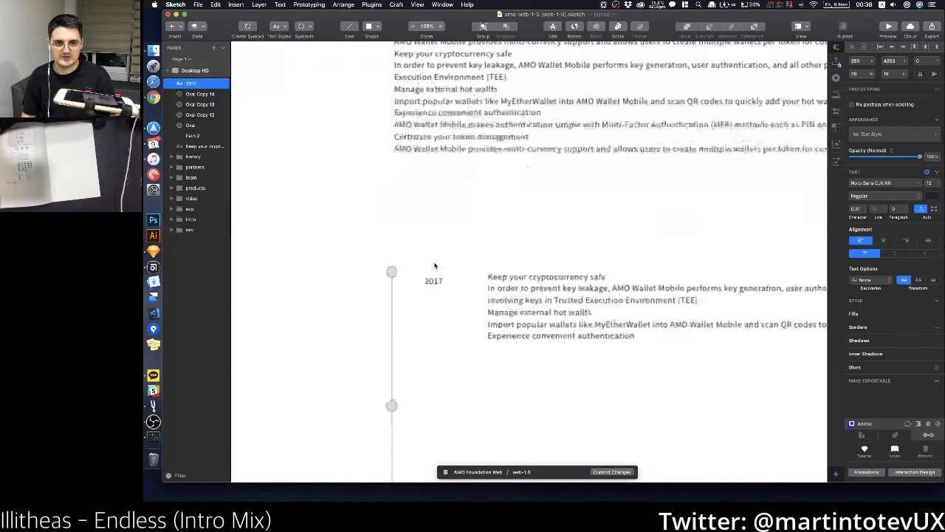
pyautogui.moveTo(433, 282); pyautogui.dragTo(417, 273)
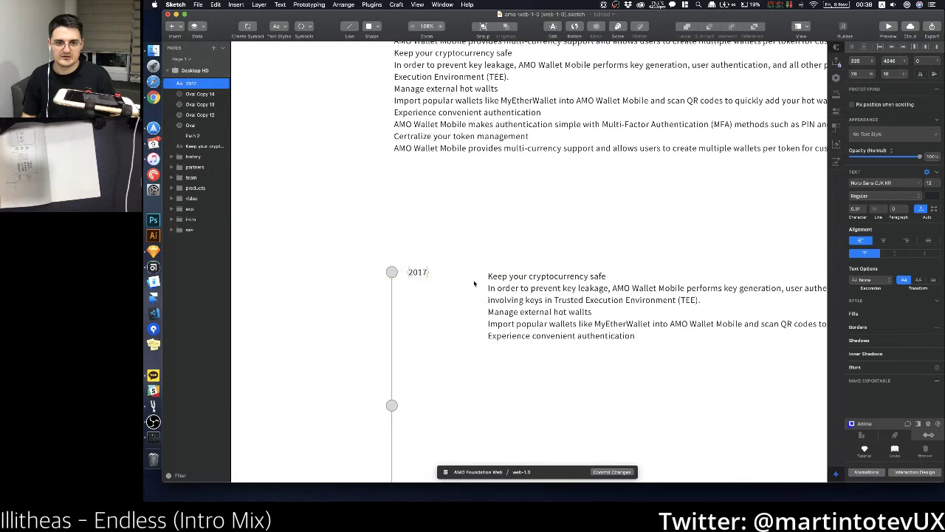
# Step: Move the short paragraph beside the 2017 label at Y 4347 and widen it to about 781 px, matching the text above
pyautogui.moveTo(496, 285); pyautogui.dragTo(460, 279)
pyautogui.scroll(-5, 461, 280)
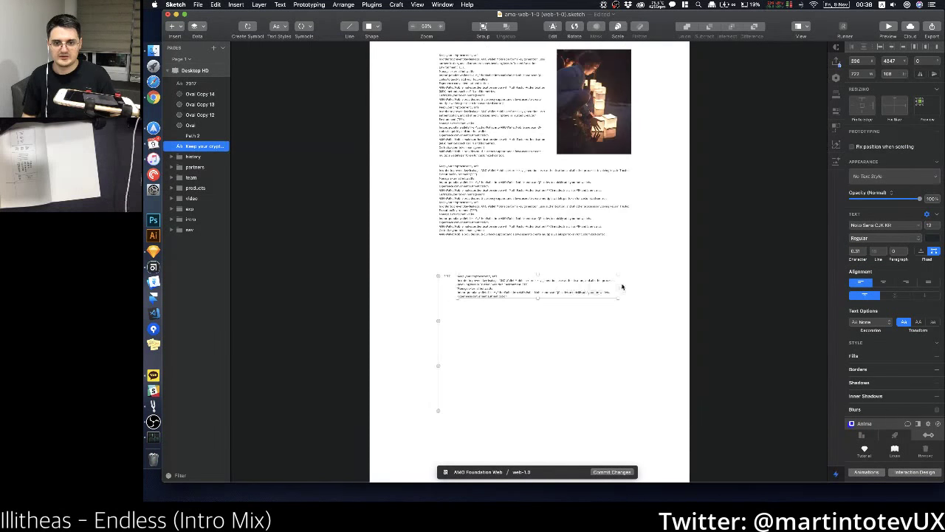
pyautogui.moveTo(622, 287); pyautogui.dragTo(631, 286)
pyautogui.scroll(-3, 620, 292)
pyautogui.scroll(5, 495, 281)
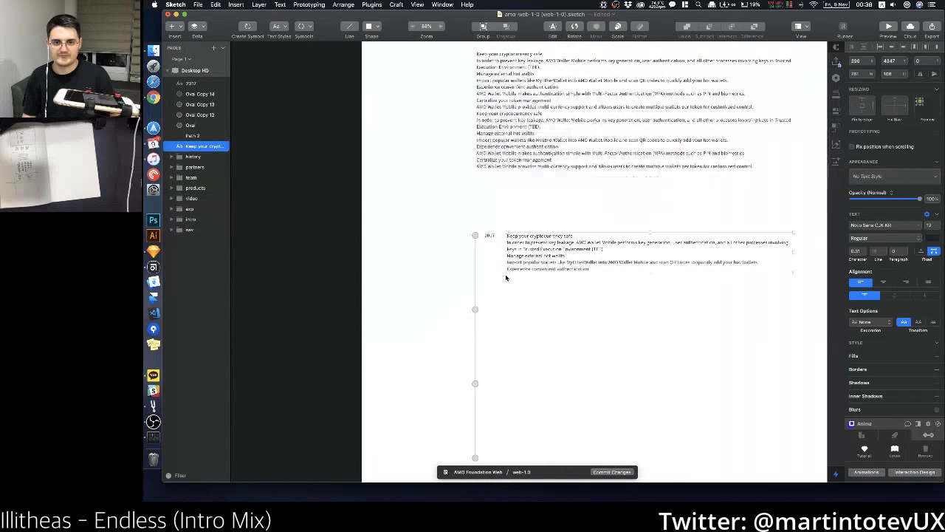
# Step: Join the last three lines of the timeline paragraph, from "Manage external hot wallts" on, into one continuous paragraph
pyautogui.doubleClick(512, 269)
pyautogui.moveTo(508, 270); pyautogui.dragTo(546, 274)
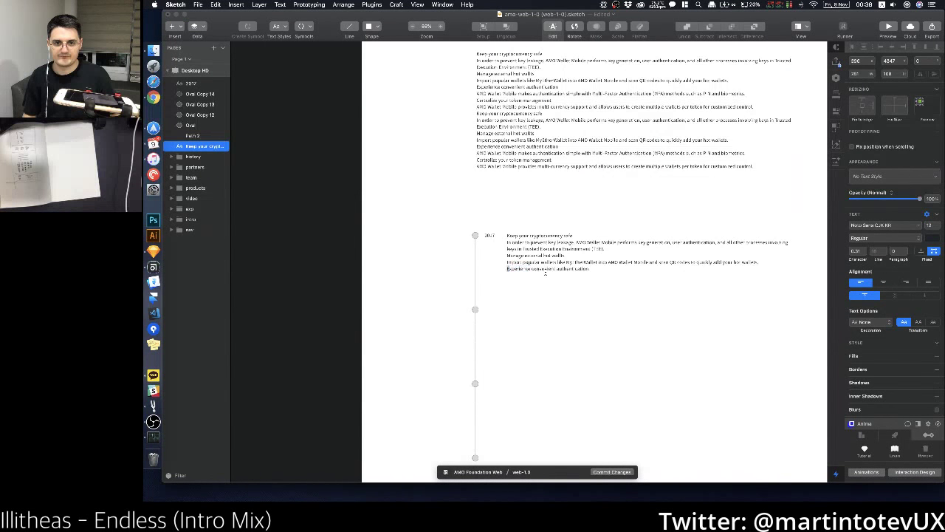
pyautogui.press('BackSpace')
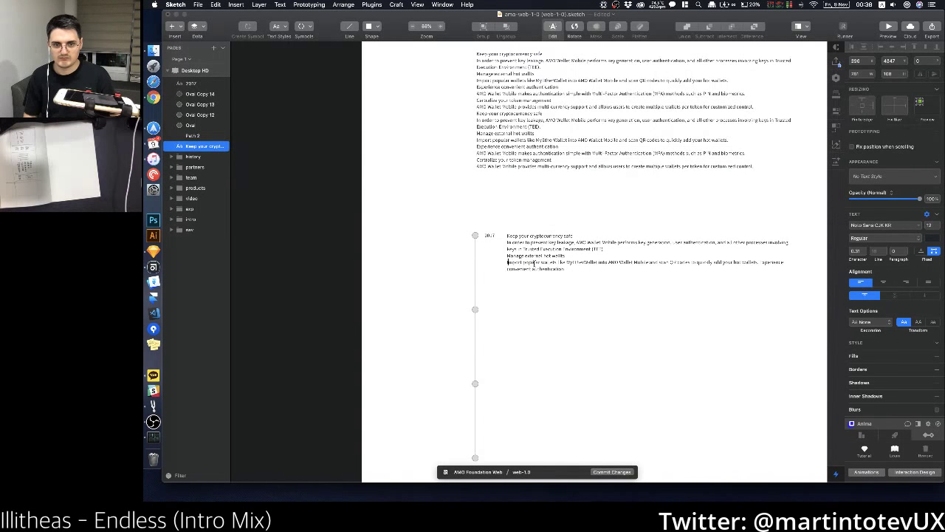
pyautogui.press('BackSpace')
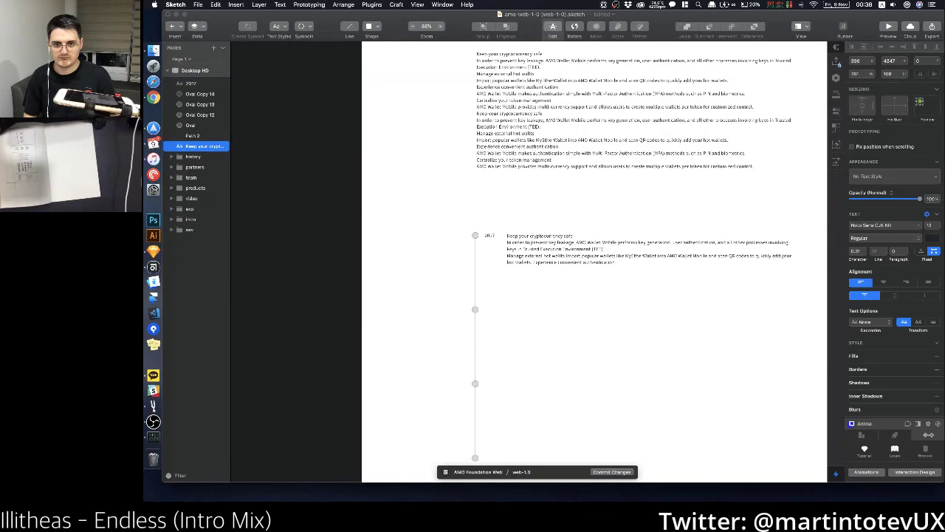
# Step: Join the line starting "Manage external hot wallts" onto the preceding sentence in the timeline paragraph, and deselect the text
pyautogui.press('Escape')
pyautogui.doubleClick(508, 256)
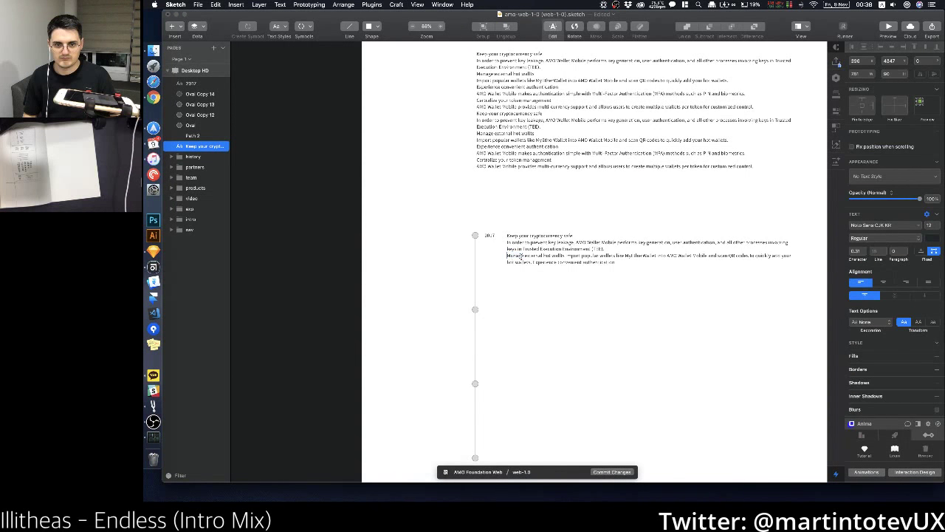
pyautogui.press('BackSpace')
pyautogui.press('Escape')
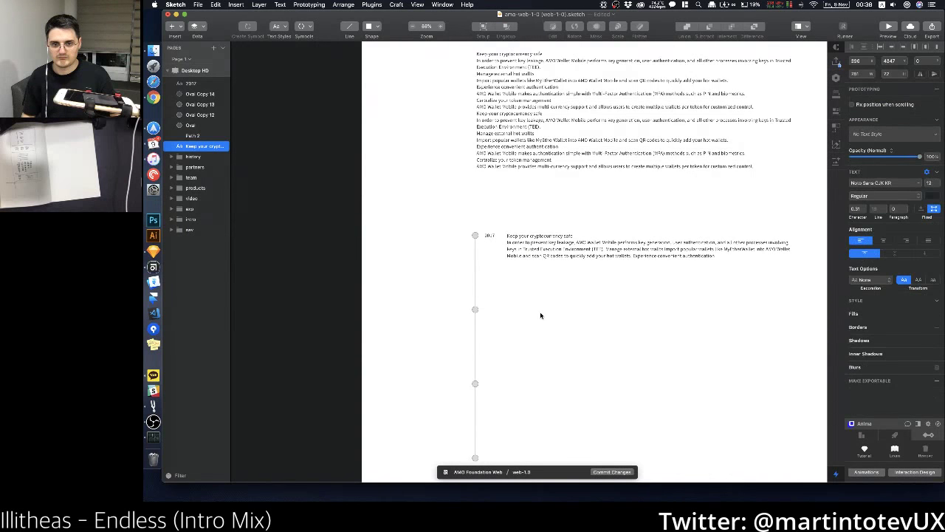
pyautogui.click(539, 315)
pyautogui.scroll(3, 540, 315)
pyautogui.scroll(-5, 553, 318)
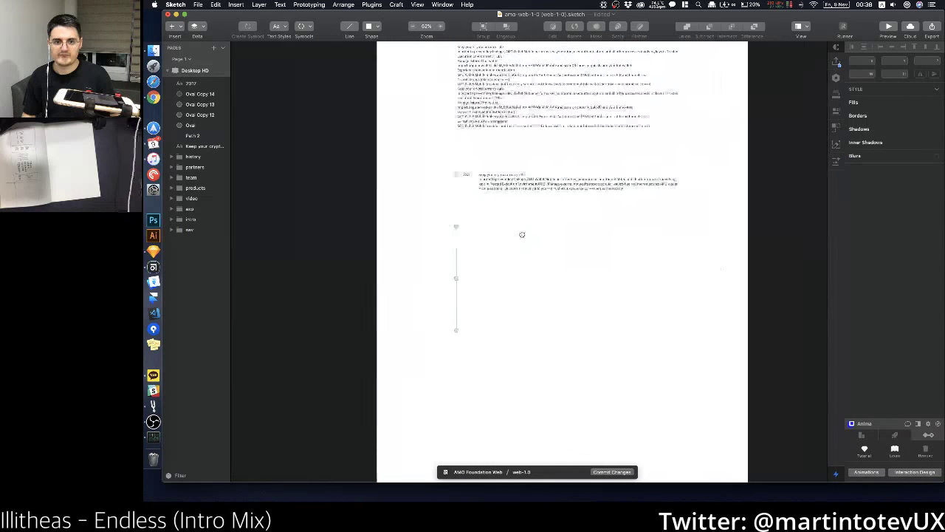
pyautogui.keyDown('alt'); pyautogui.moveTo(494, 178); pyautogui.dragTo(504, 279); pyautogui.keyUp('alt')
pyautogui.press('super+z')
pyautogui.press('super+z')
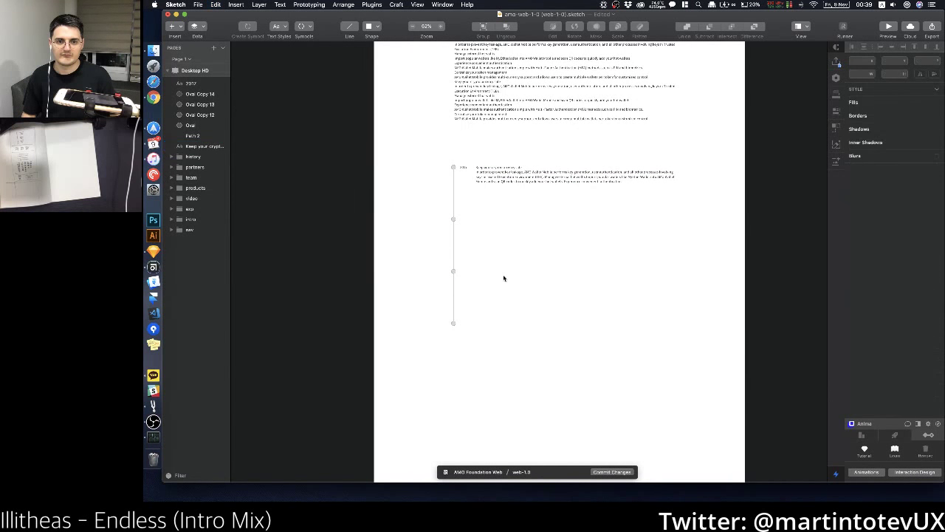
# Step: Copy the "2017" label and its paragraph beside the second, third and fourth timeline circles, and deselect them
pyautogui.click(463, 169)
pyautogui.click(463, 169)
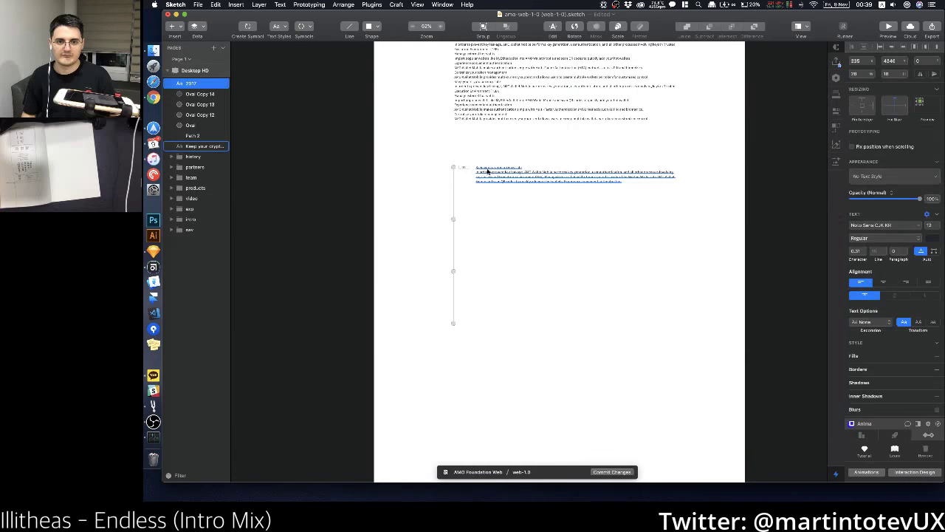
pyautogui.keyDown('shift'); pyautogui.click(487, 174); pyautogui.keyUp('shift')
pyautogui.keyDown('alt'); pyautogui.moveTo(488, 175); pyautogui.dragTo(488, 224); pyautogui.keyUp('alt')
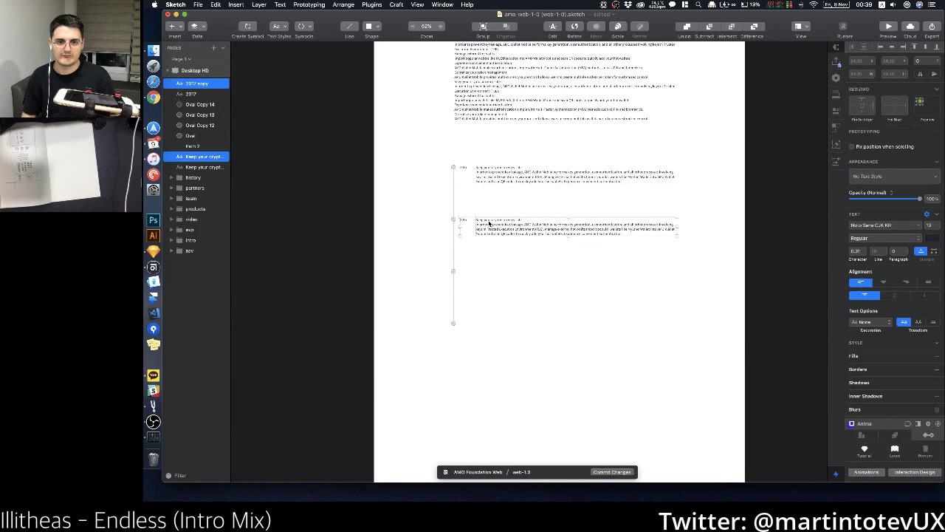
pyautogui.press('super+d')
pyautogui.press('super+d')
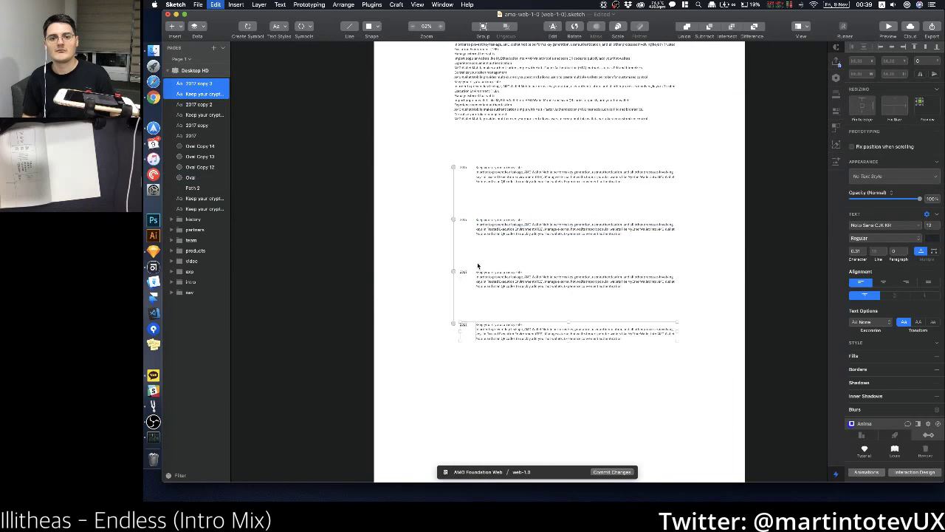
pyautogui.press('Escape')
# Step: Move the whole timeline with its labels and paragraphs up to about Y 4285, closer to the text block above
pyautogui.scroll(-2, 474, 271)
pyautogui.hscroll(1, 474, 270)
pyautogui.scroll(-2, 456, 266)
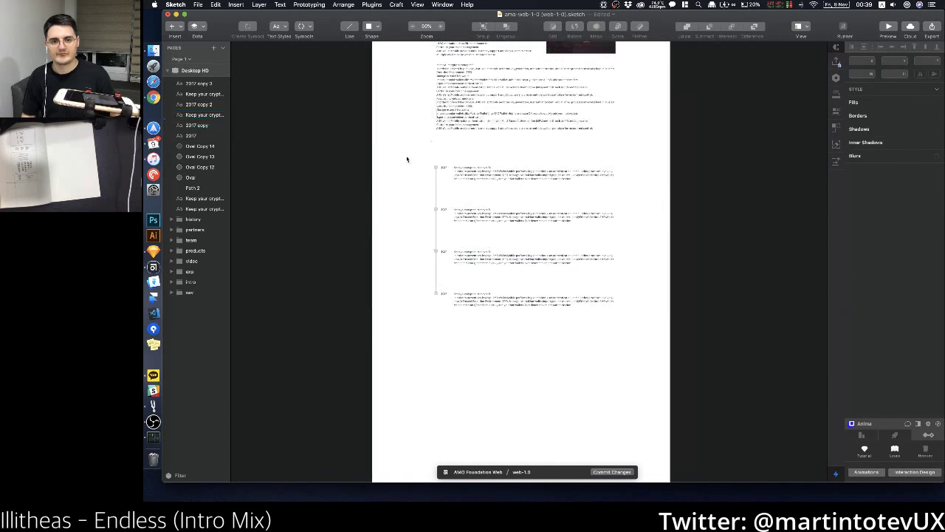
pyautogui.moveTo(403, 144); pyautogui.dragTo(636, 383)
pyautogui.moveTo(527, 208); pyautogui.dragTo(527, 195)
pyautogui.click(574, 354)
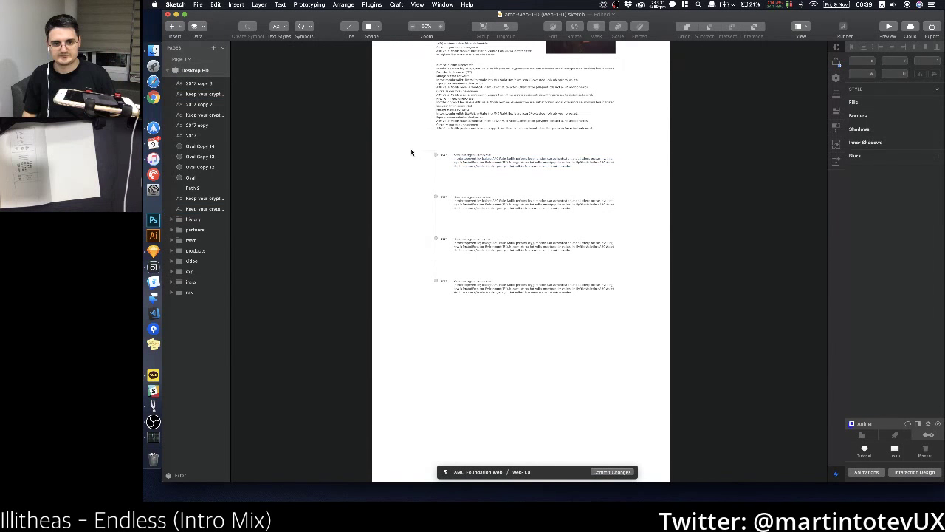
# Step: Group all timeline elements, name the group "roadmap", and deselect it
pyautogui.moveTo(411, 152); pyautogui.dragTo(623, 327)
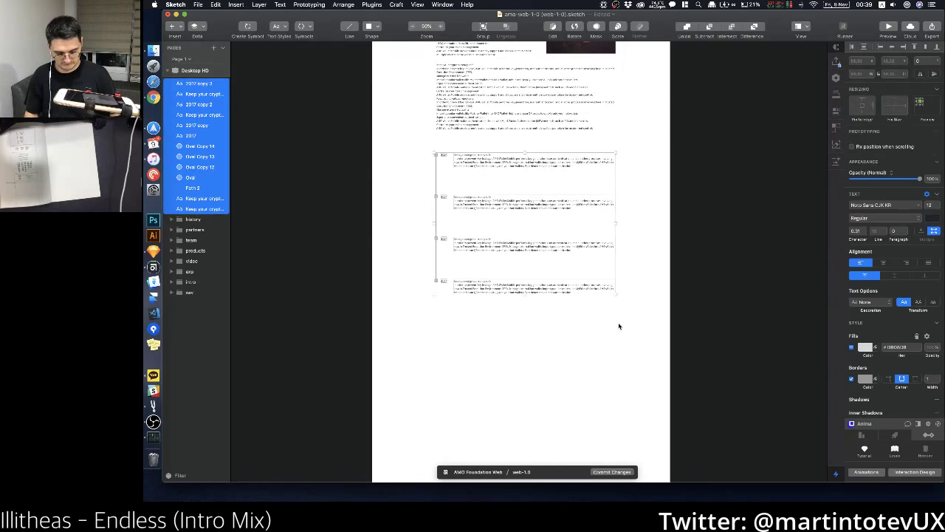
pyautogui.press('super+g')
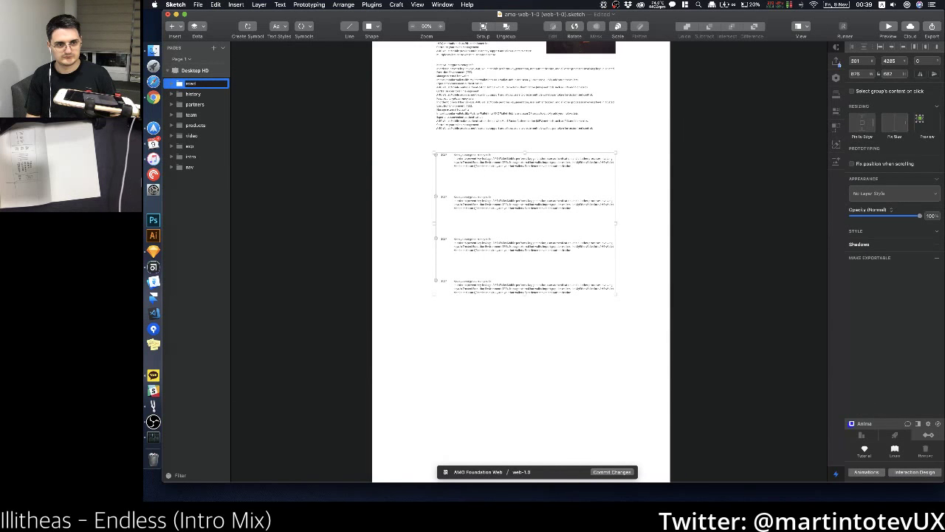
pyautogui.press('Return')
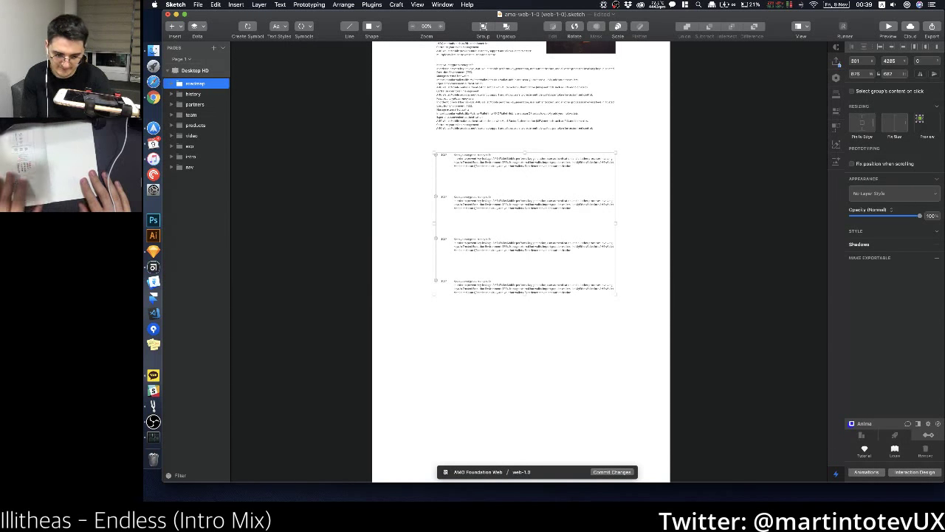
pyautogui.click(532, 323)
# Step: Draw a rectangle about 248 × 137 px below the timeline at Y 5148 and duplicate it into a row of three evenly spaced ones
pyautogui.scroll(-5, 517, 217)
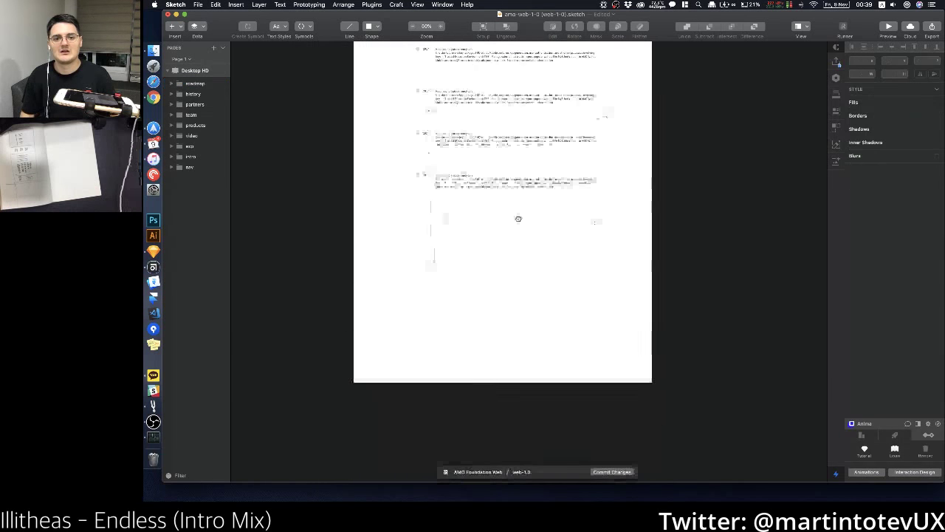
pyautogui.press('l')
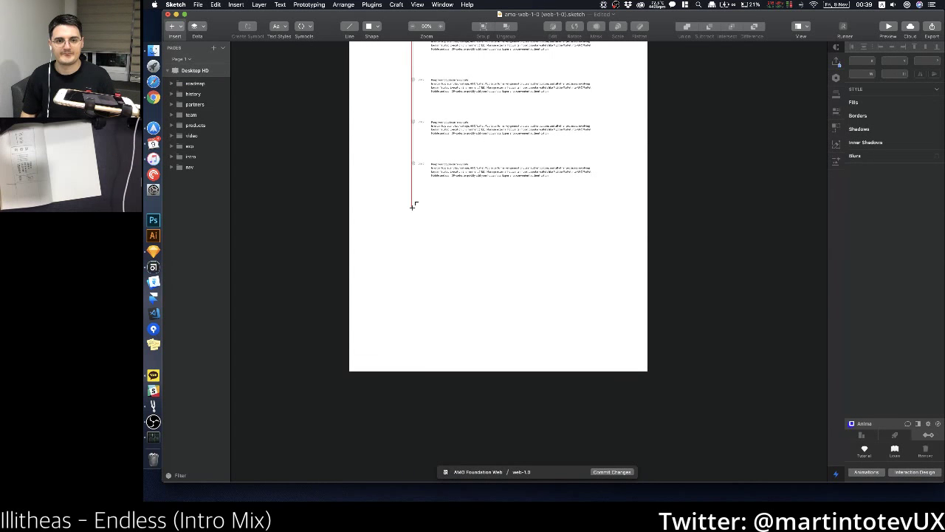
pyautogui.moveTo(411, 214); pyautogui.dragTo(518, 239)
pyautogui.press('super+d')
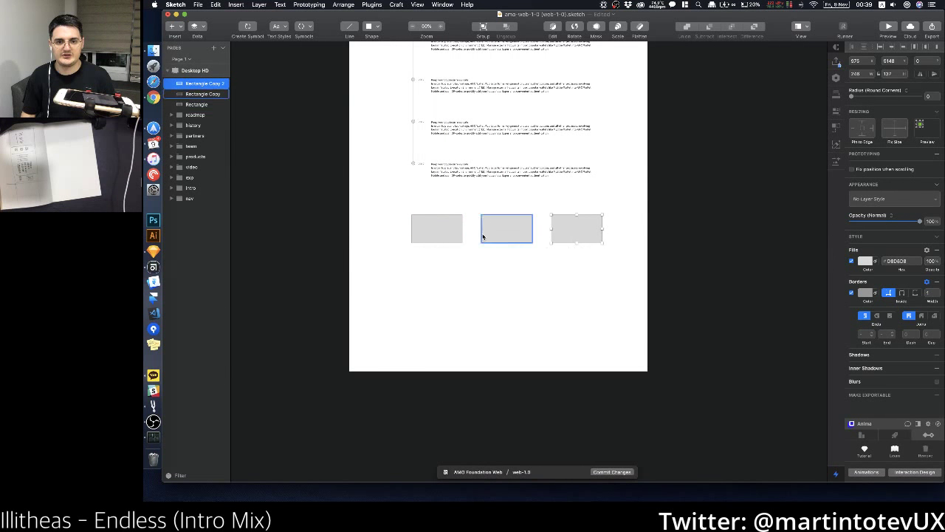
# Step: Fill the three rectangles with Unsplash photos using the search term "money", and deselect them
pyautogui.click(452, 234)
pyautogui.keyDown('shift'); pyautogui.click(501, 230); pyautogui.keyUp('shift')
pyautogui.keyDown('shift'); pyautogui.click(584, 234); pyautogui.keyUp('shift')
pyautogui.click(195, 25)
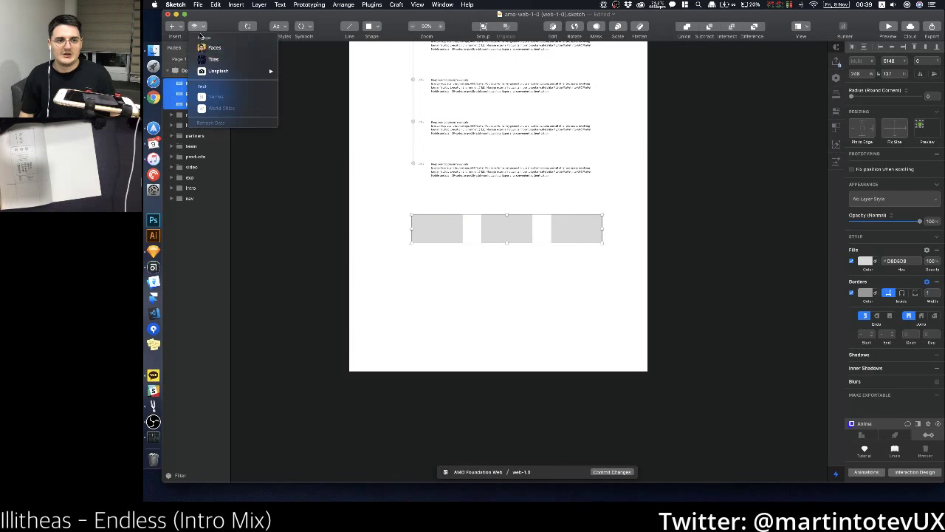
pyautogui.moveTo(251, 71)
pyautogui.click(304, 76)
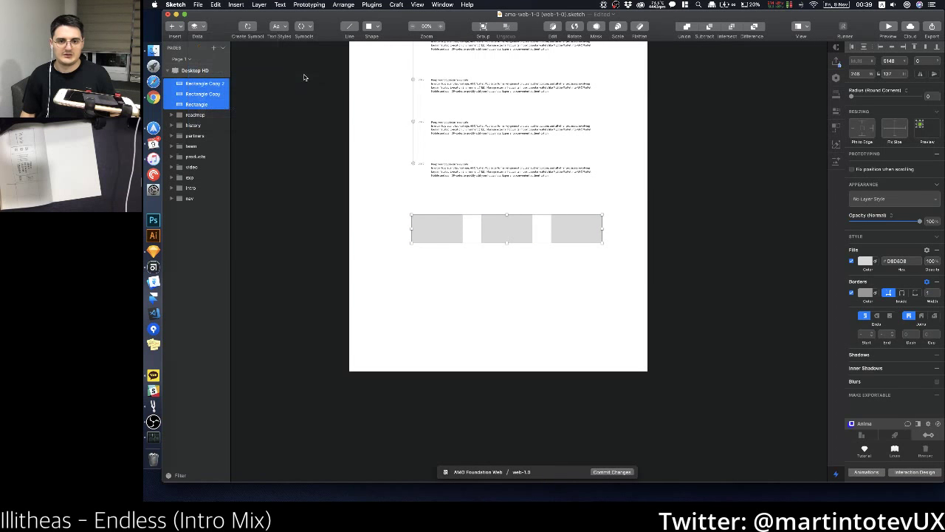
pyautogui.write('mo')
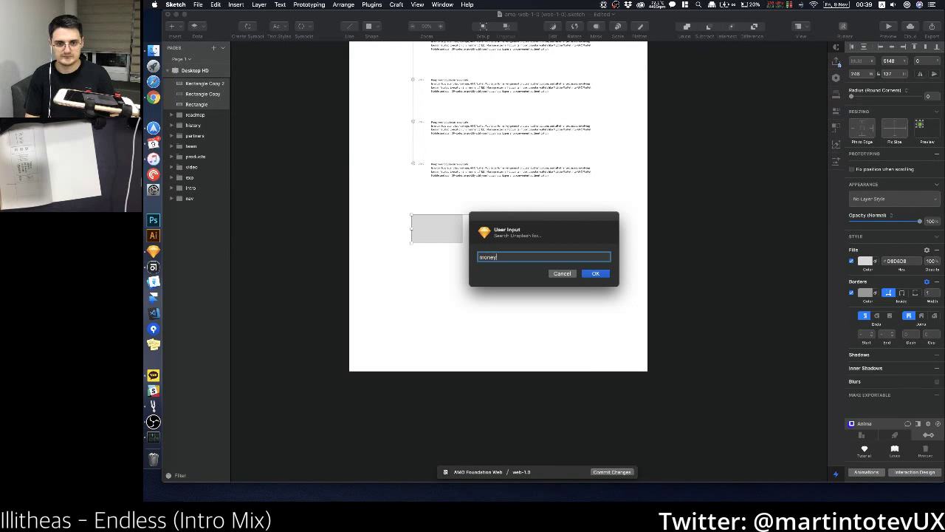
pyautogui.write('ney')
pyautogui.press('Return')
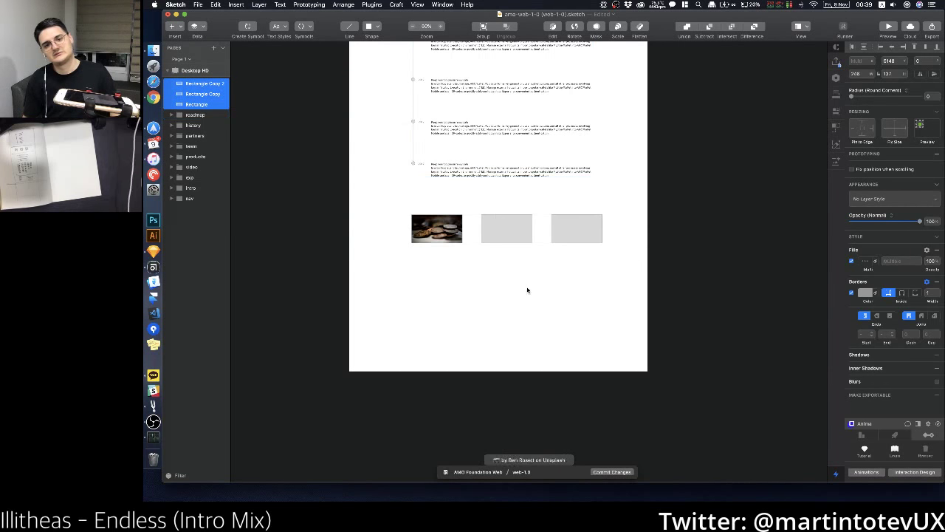
pyautogui.click(596, 274)
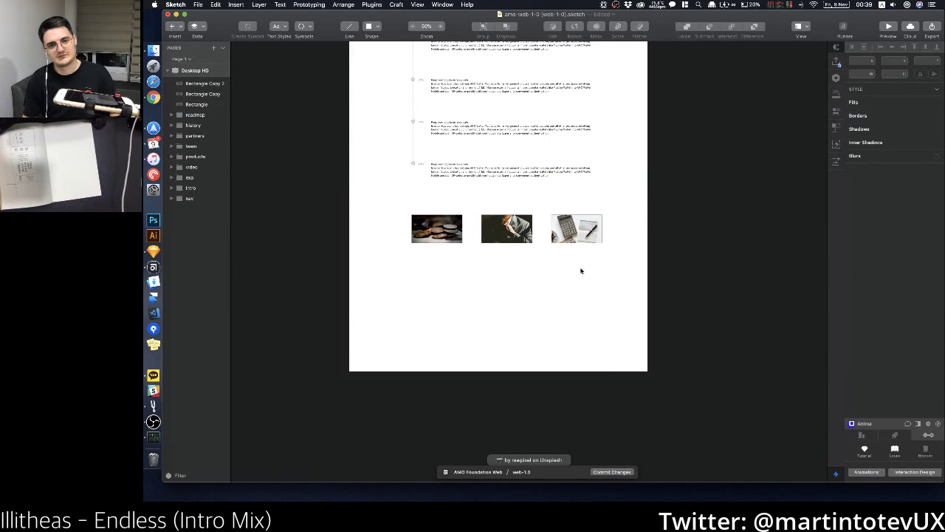
# Step: Copy the last timeline "2017" label and place it just below the coins photo, aligned with the photo's left edge
pyautogui.scroll(5, 451, 163)
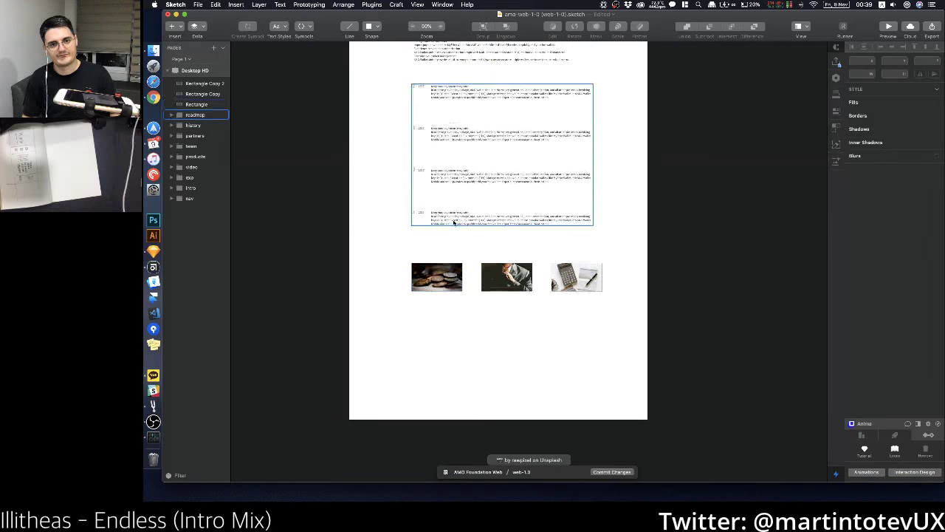
pyautogui.scroll(10, 448, 96)
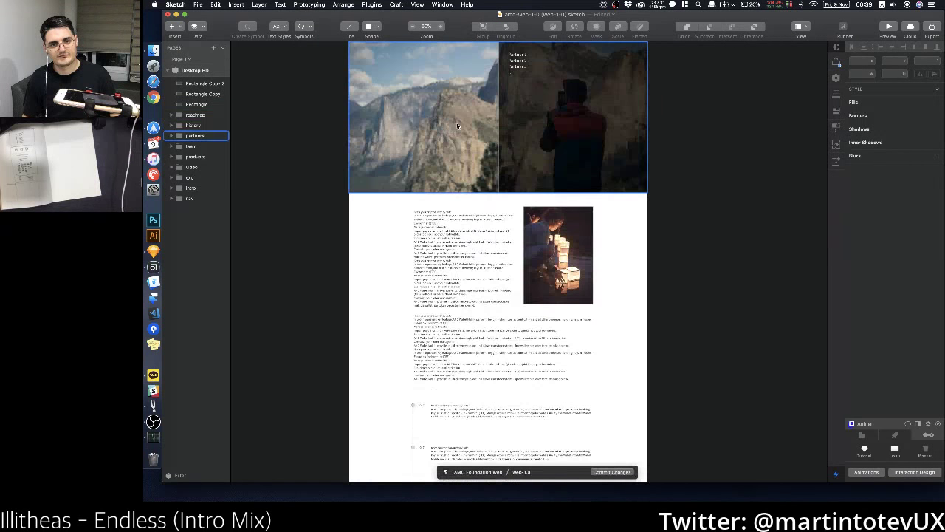
pyautogui.scroll(-8, 458, 222)
pyautogui.scroll(-2, 443, 262)
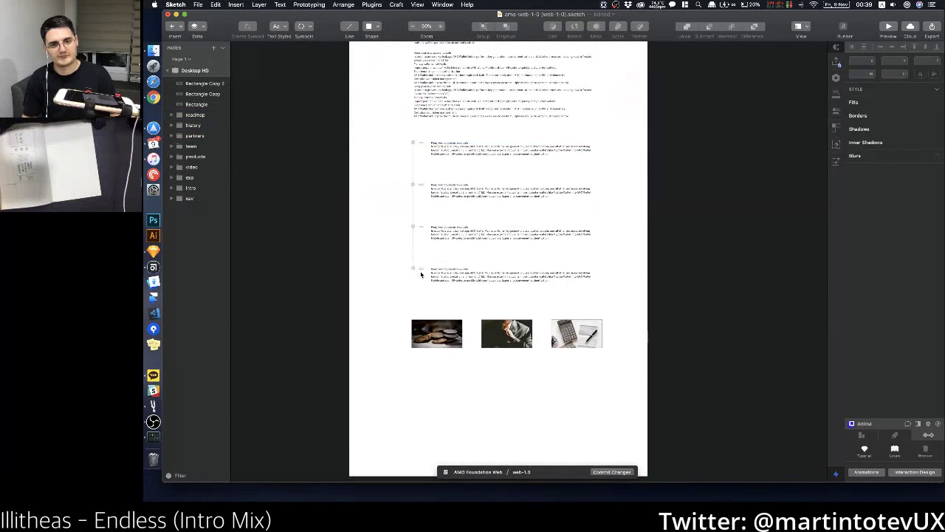
pyautogui.scroll(-2, 418, 272)
pyautogui.scroll(5, 421, 273)
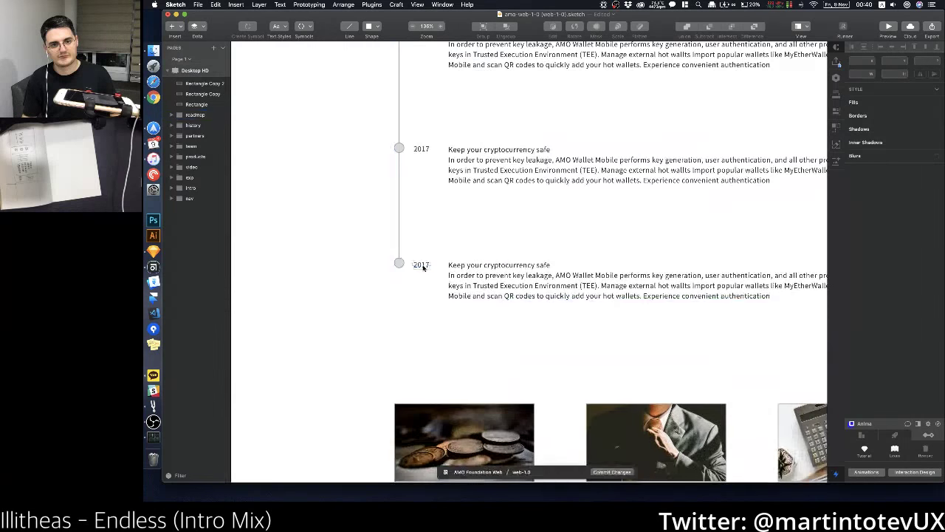
pyautogui.doubleClick(422, 265)
pyautogui.scroll(-5, 486, 310)
pyautogui.click(390, 200)
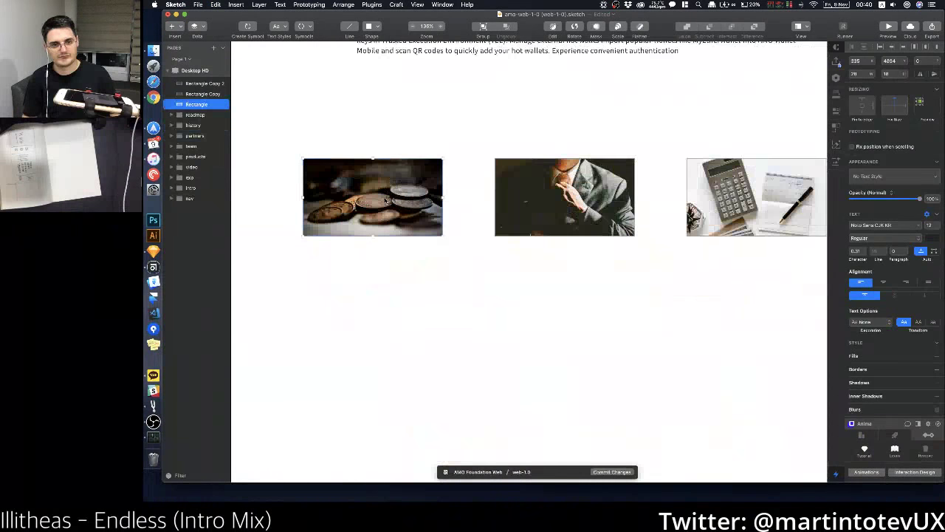
pyautogui.scroll(2, 414, 237)
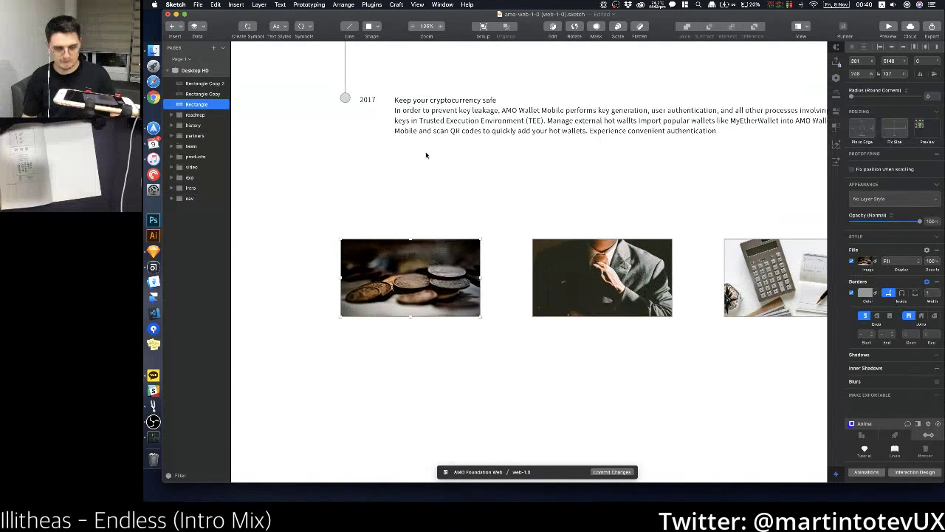
pyautogui.press('super+v')
pyautogui.moveTo(371, 143); pyautogui.dragTo(344, 332)
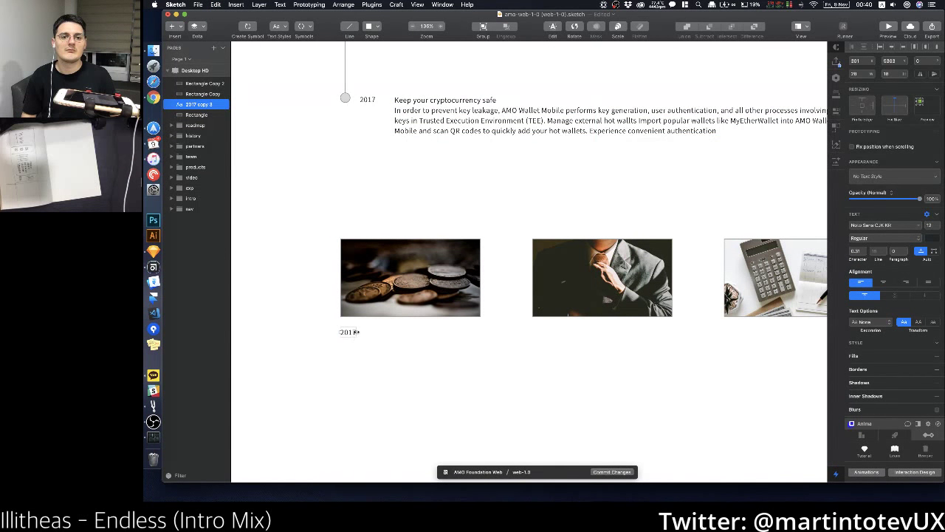
# Step: Set the copied label's font size to 30 and place it and two duplicates centred beneath the three photos at Y 5302
pyautogui.click(937, 228)
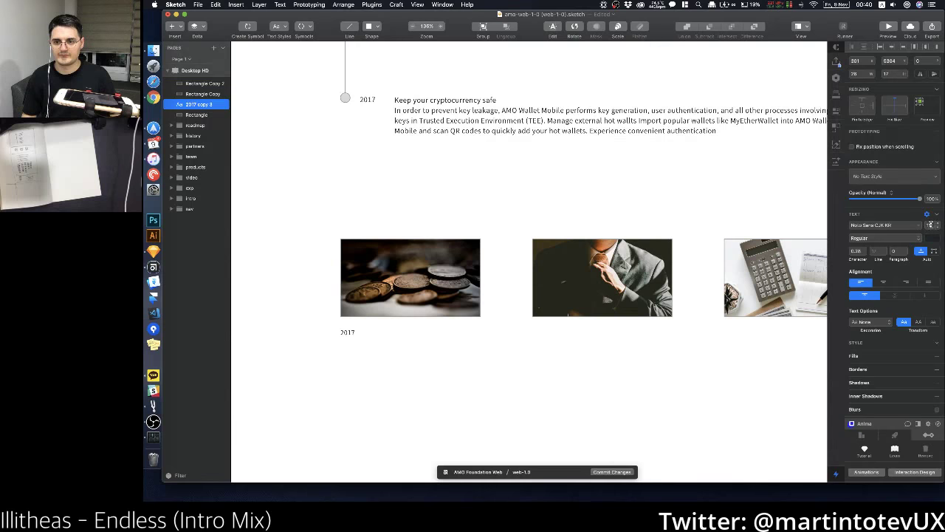
pyautogui.press('Return')
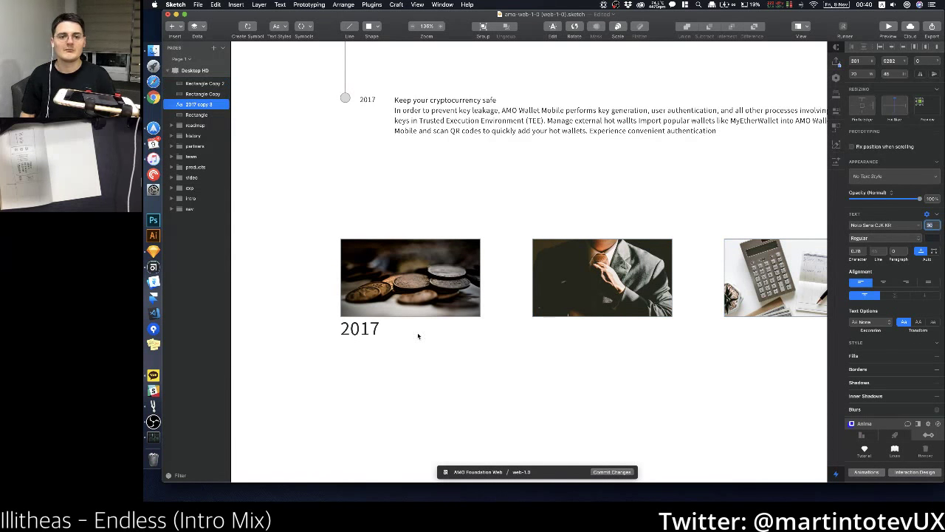
pyautogui.moveTo(367, 337)
pyautogui.mouseDown()
pyautogui.moveTo(407, 348)
pyautogui.moveTo(612, 344)
pyautogui.mouseUp()
pyautogui.press('super+d')
pyautogui.scroll(-5, 640, 352)
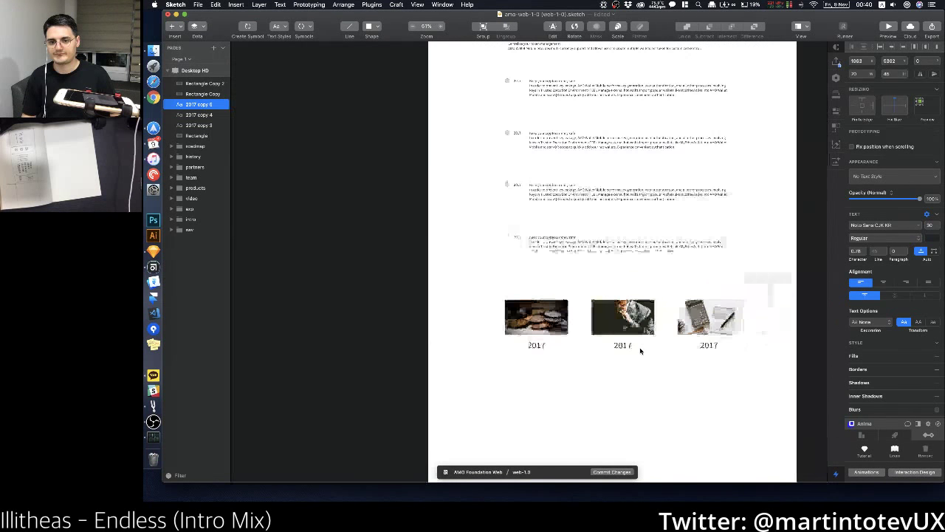
# Step: Change the text of the three labels beneath the photos to "Name"
pyautogui.keyDown('shift'); pyautogui.click(513, 344); pyautogui.keyUp('shift')
pyautogui.click(513, 344)
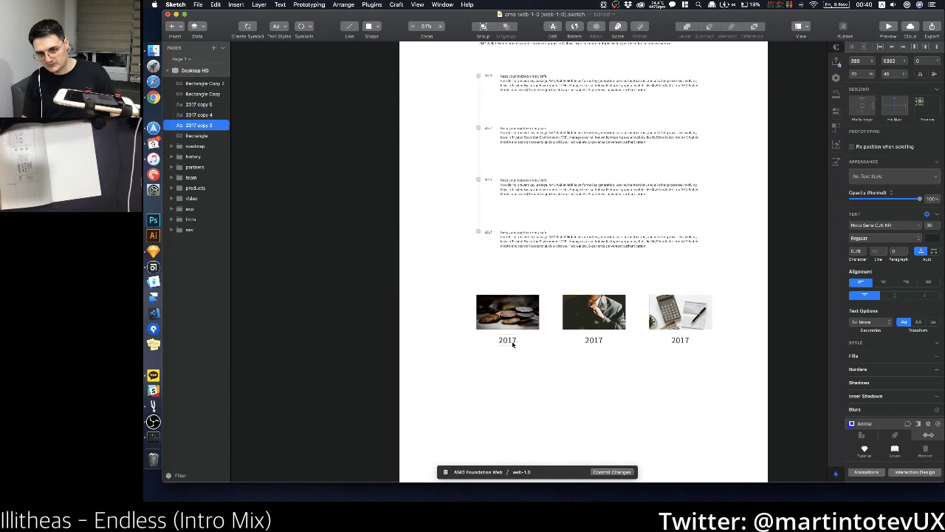
pyautogui.doubleClick(511, 341)
pyautogui.write('Name')
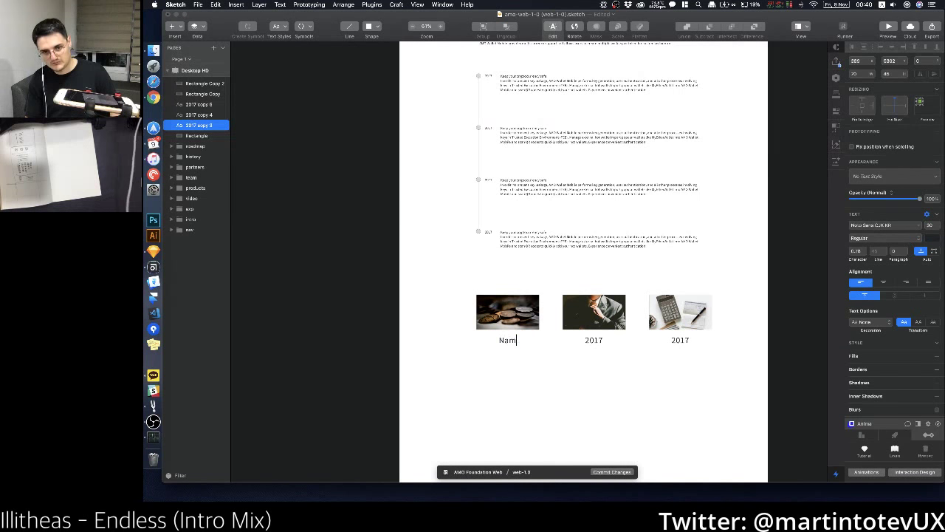
pyautogui.click(593, 341)
pyautogui.doubleClick(593, 340)
pyautogui.write('Name')
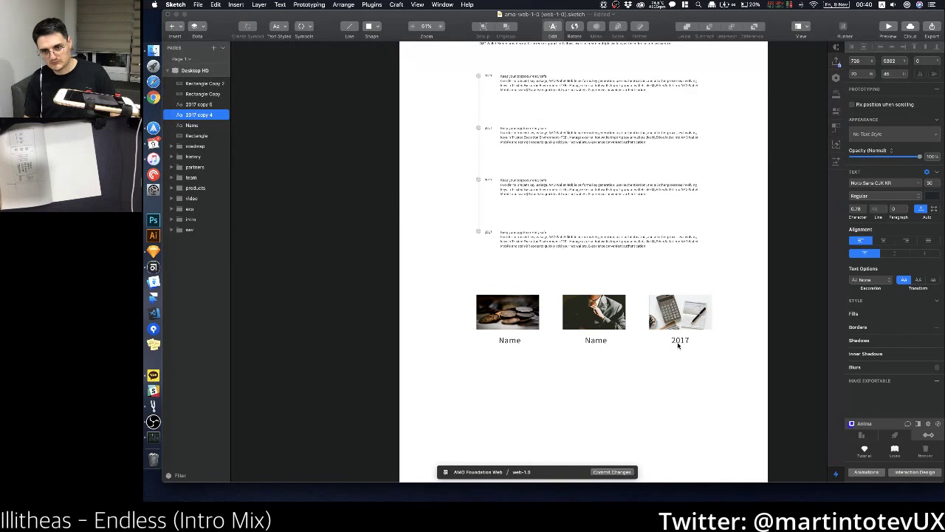
pyautogui.click(678, 342)
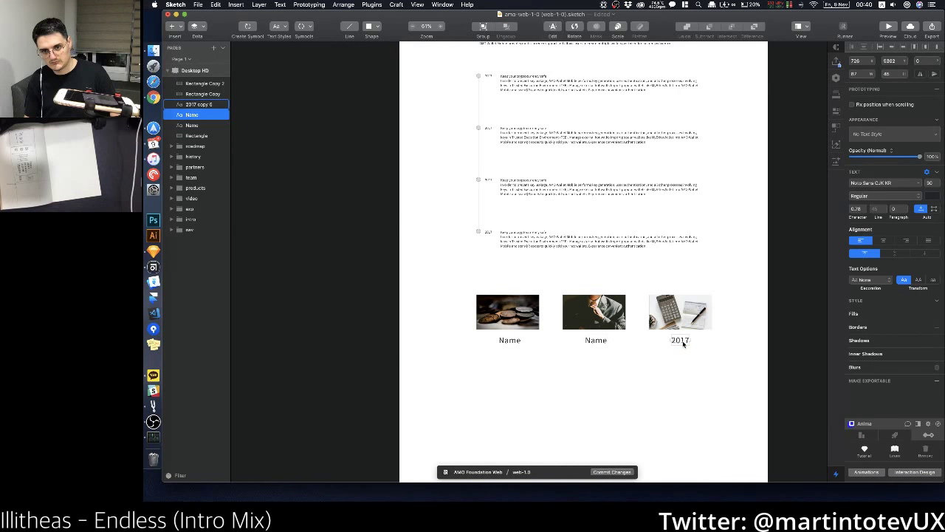
pyautogui.doubleClick(679, 341)
pyautogui.write('Name')
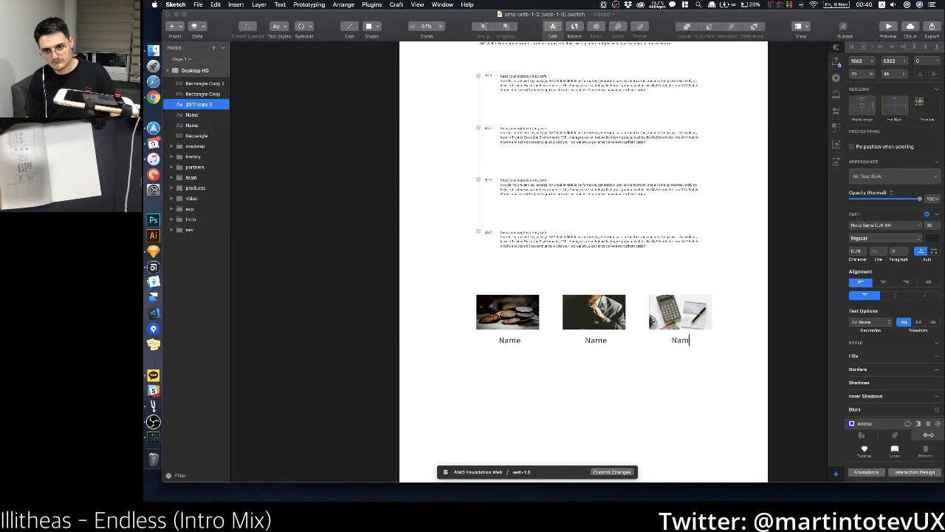
# Step: Group the three photos with their "Name" labels, rename the group "exchanges", and centre it horizontally on the artboard
pyautogui.click(665, 358)
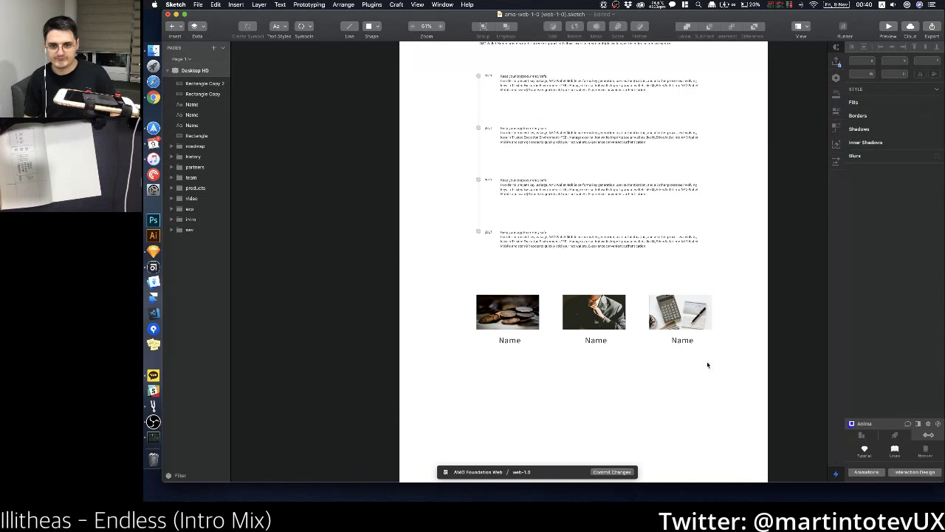
pyautogui.moveTo(720, 360); pyautogui.dragTo(420, 295)
pyautogui.press('super+g')
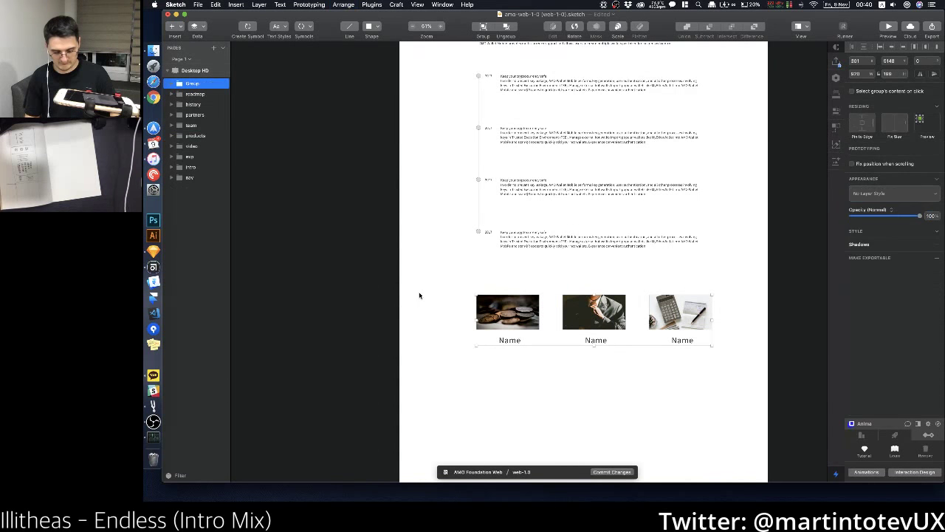
pyautogui.press('super+r')
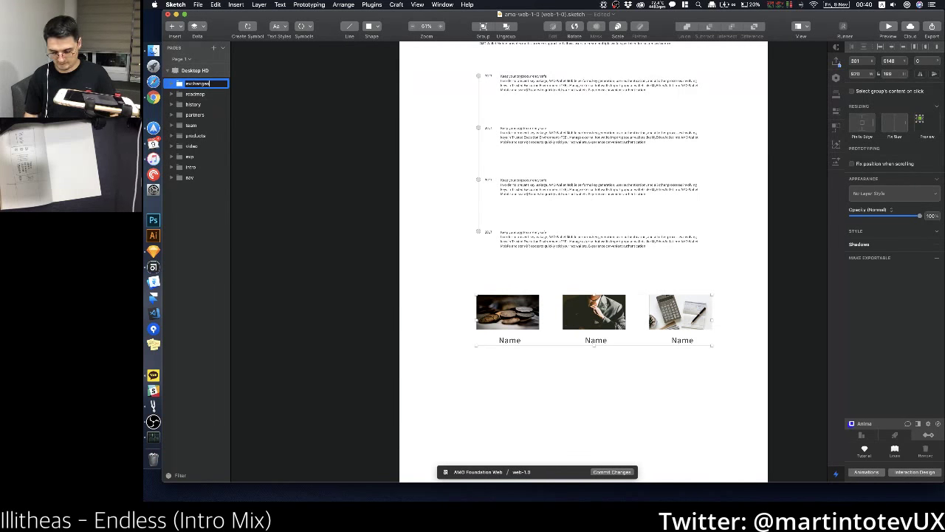
pyautogui.press('Return')
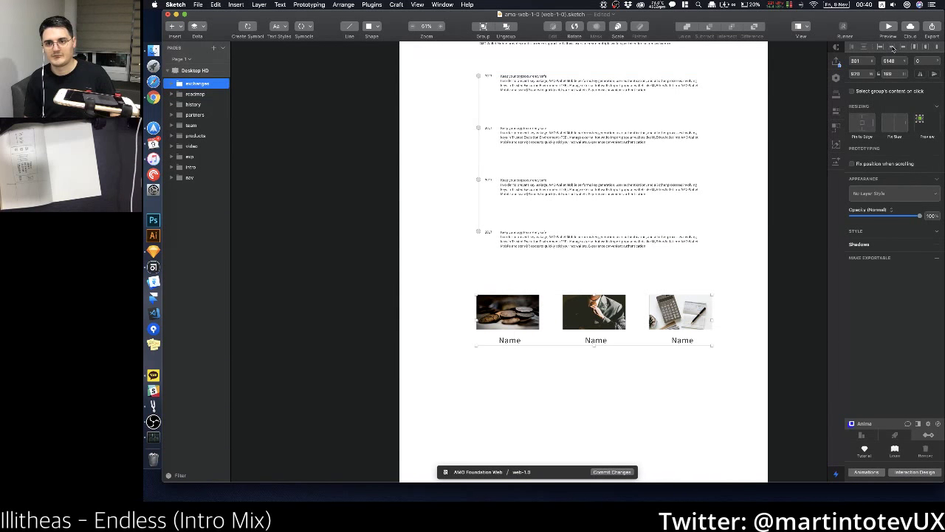
pyautogui.click(892, 47)
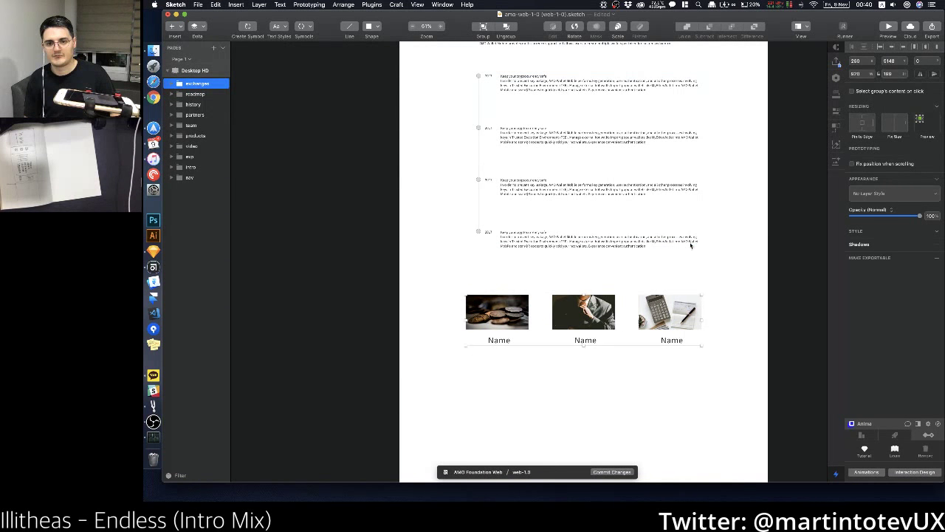
pyautogui.click(614, 350)
# Step: Extend the Desktop HD artboard downward to a height of about 6760 px
pyautogui.scroll(-5, 620, 358)
pyautogui.scroll(2, 590, 305)
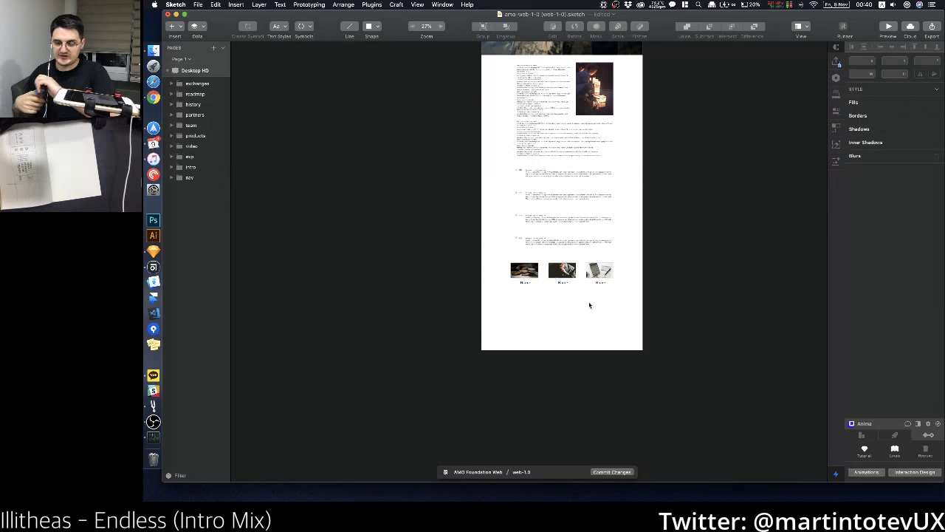
pyautogui.scroll(3, 589, 305)
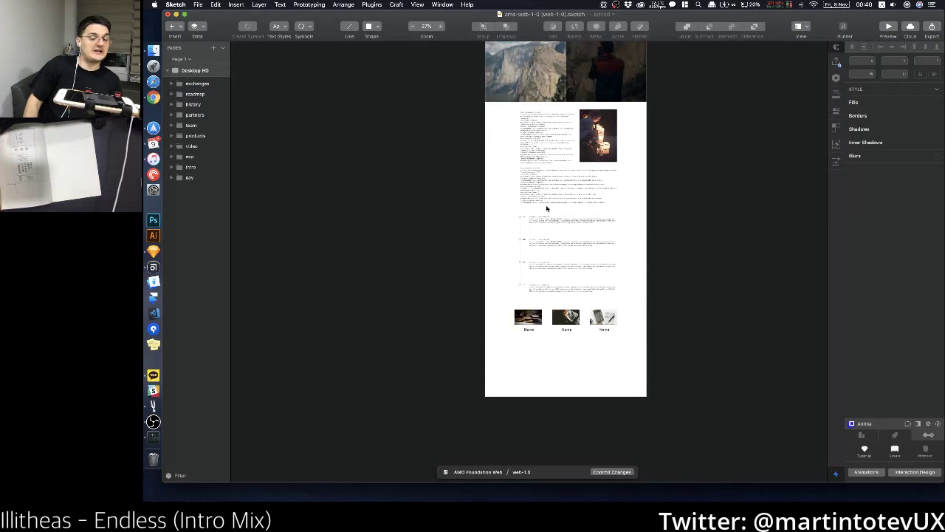
pyautogui.scroll(1, 546, 209)
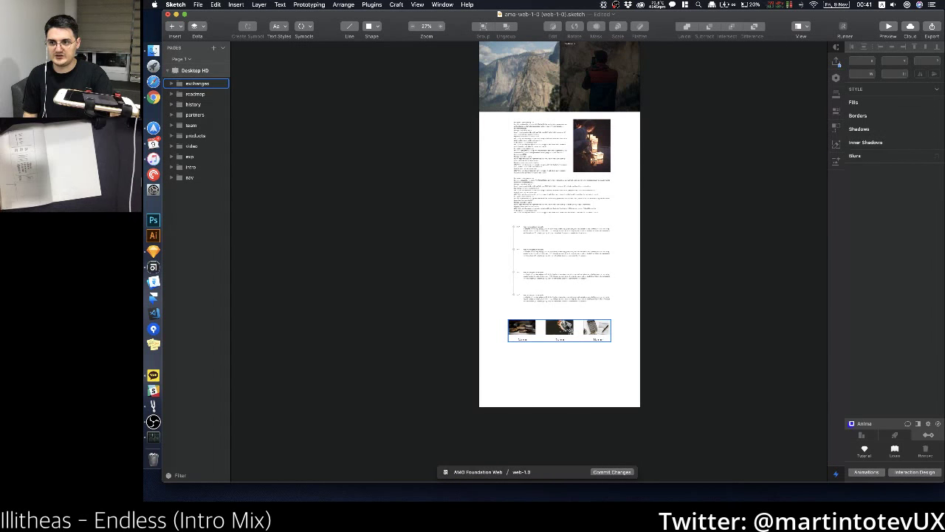
pyautogui.click(599, 344)
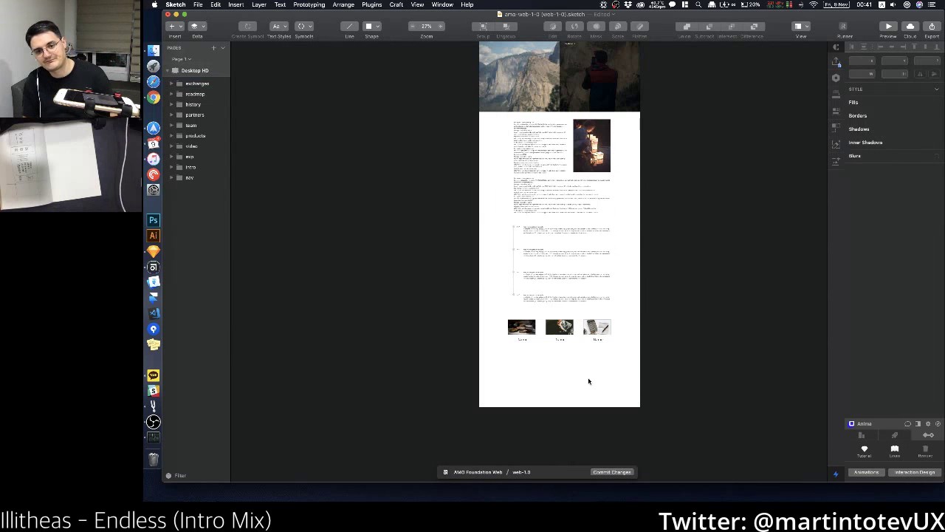
pyautogui.scroll(-3, 588, 381)
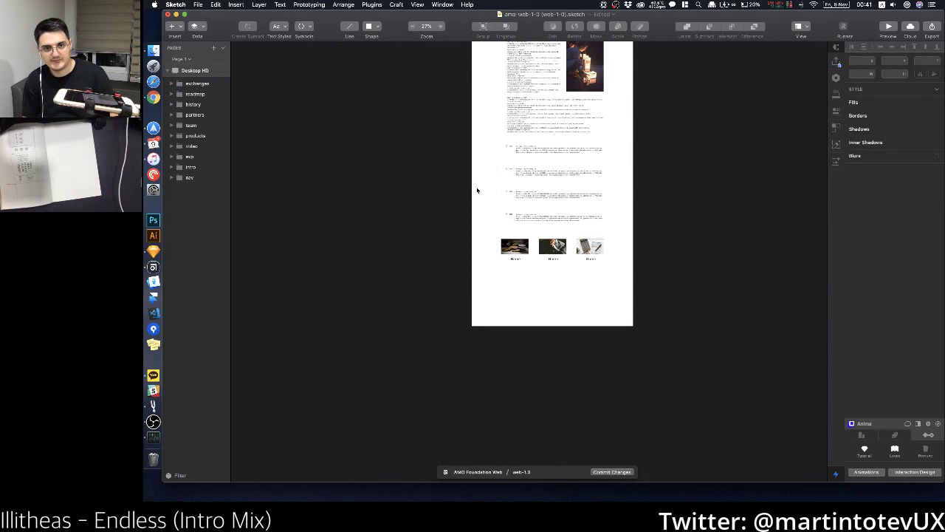
pyautogui.click(194, 70)
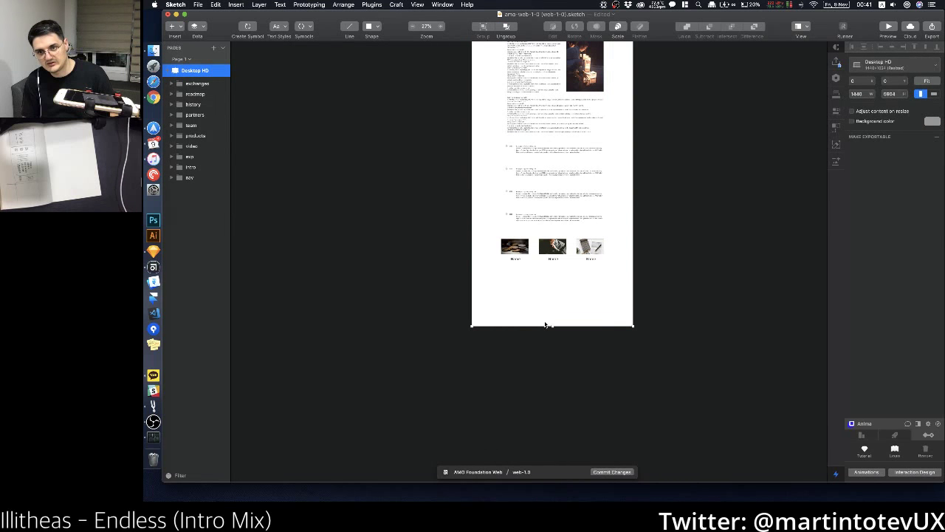
pyautogui.moveTo(552, 325); pyautogui.dragTo(561, 421)
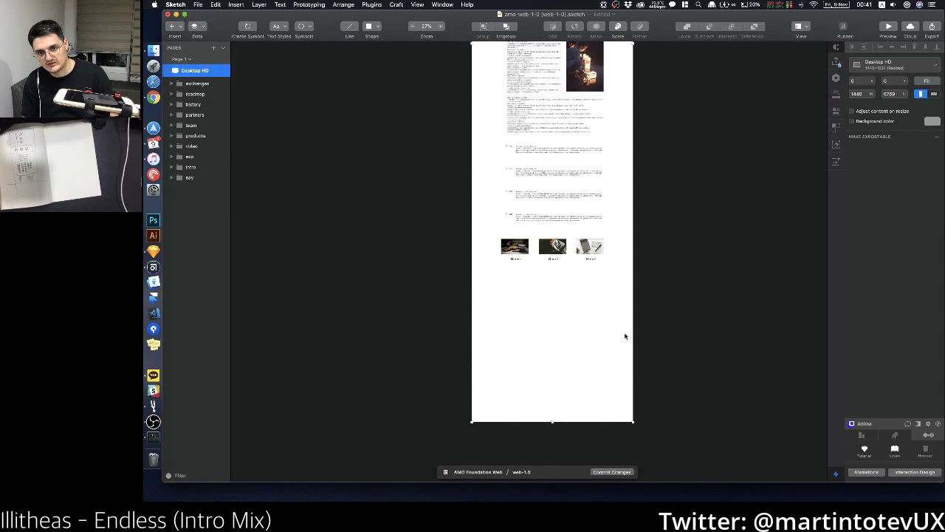
# Step: Draw a thin rectangle about 46 px high below the captioned photos, spanning the full width of the photo row
pyautogui.scroll(3, 552, 307)
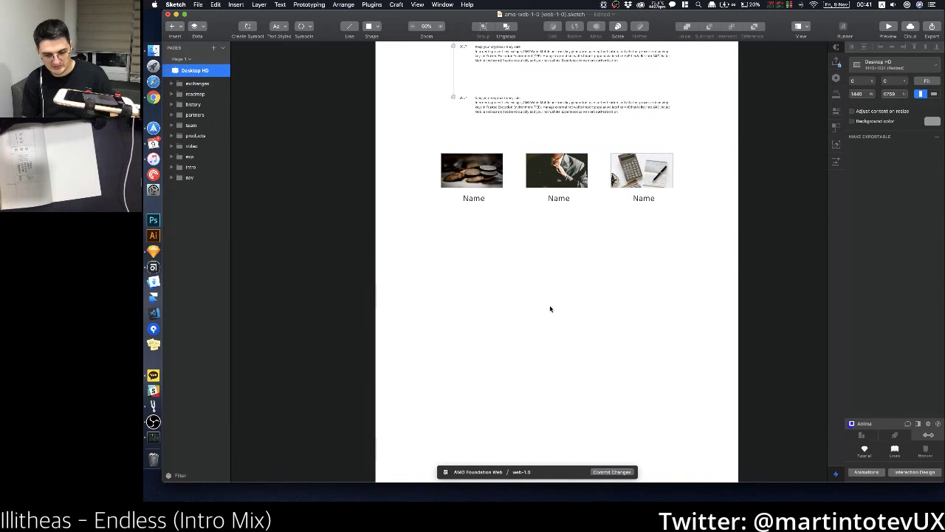
pyautogui.scroll(-2, 547, 304)
pyautogui.hscroll(2, 546, 304)
pyautogui.press('r')
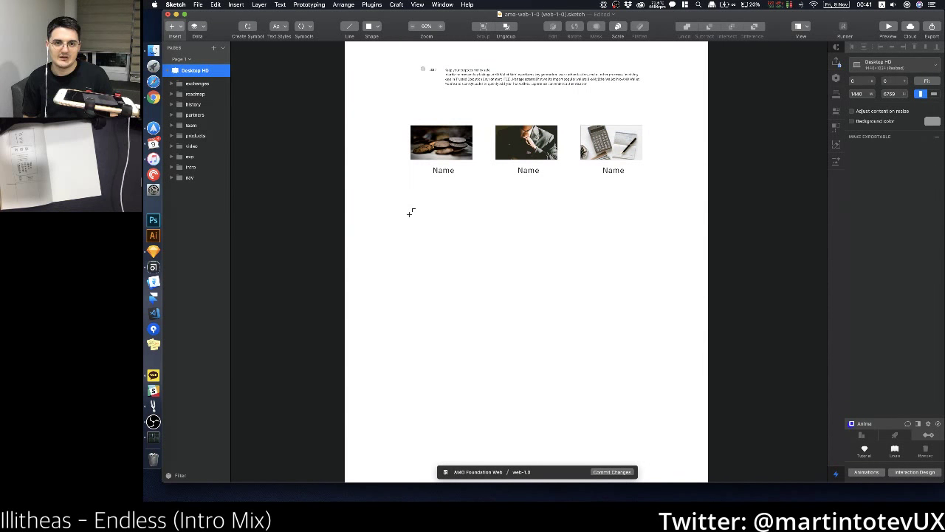
pyautogui.moveTo(411, 214); pyautogui.dragTo(644, 223)
# Step: Draw a small triangle about 18 px wide and high inside the start of the grey bar
pyautogui.scroll(5, 438, 240)
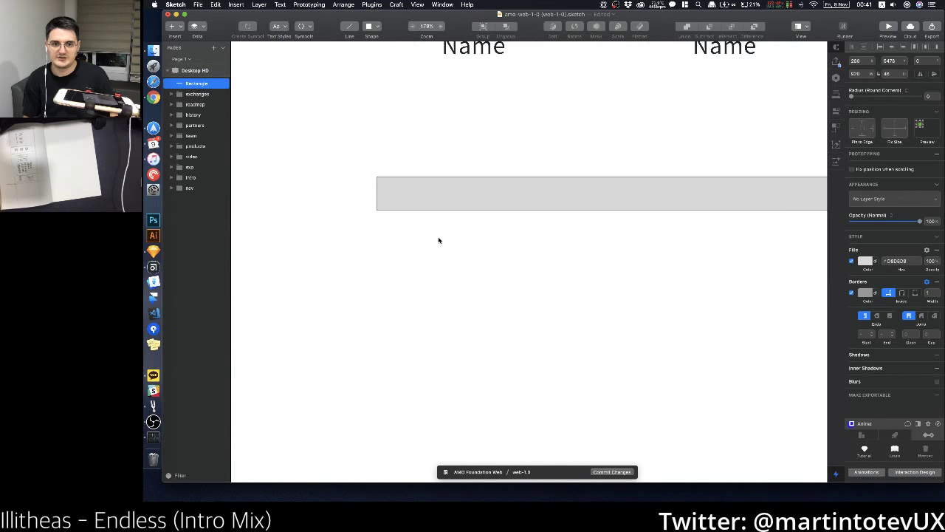
pyautogui.click(415, 215)
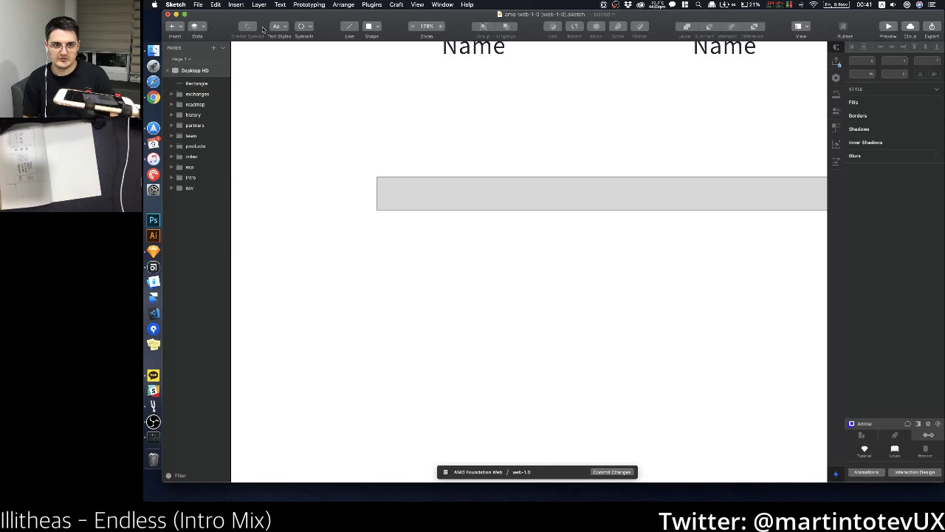
pyautogui.click(301, 26)
pyautogui.click(368, 26)
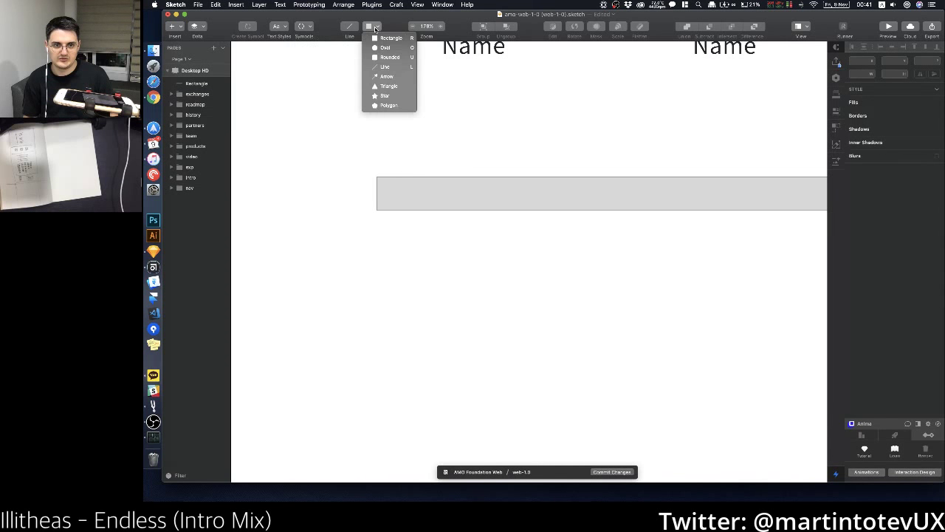
pyautogui.click(417, 209)
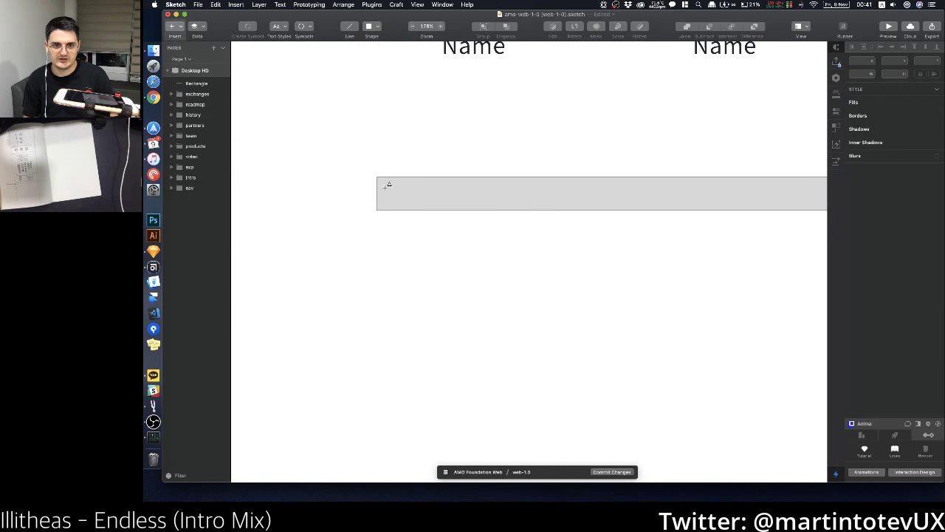
pyautogui.moveTo(390, 188); pyautogui.dragTo(406, 198)
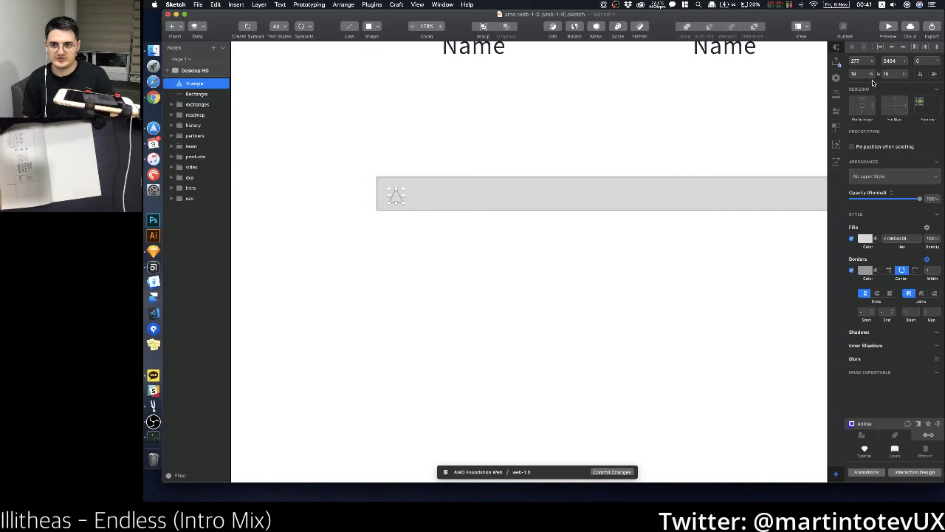
# Step: Flip the triangle vertically so it points down, and centre it vertically within the grey bar
pyautogui.click(916, 60)
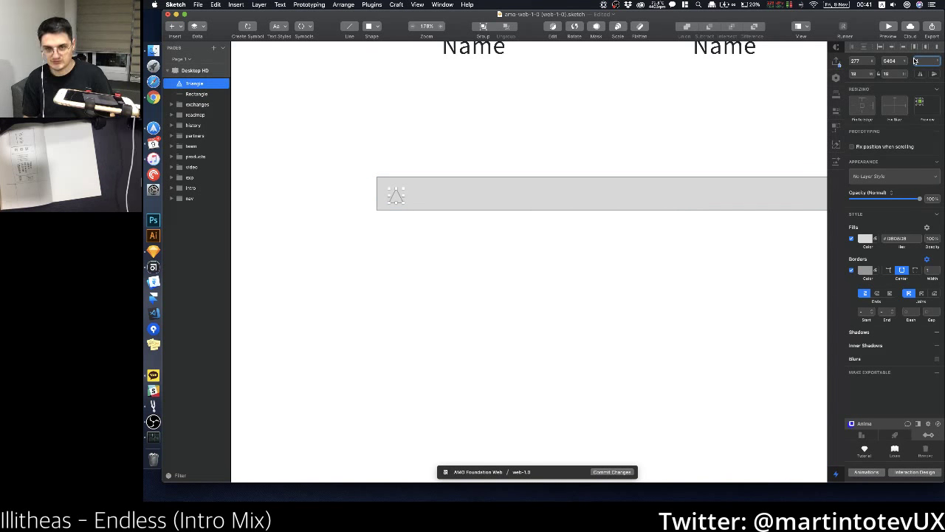
pyautogui.write('180')
pyautogui.press('Return')
pyautogui.click(934, 74)
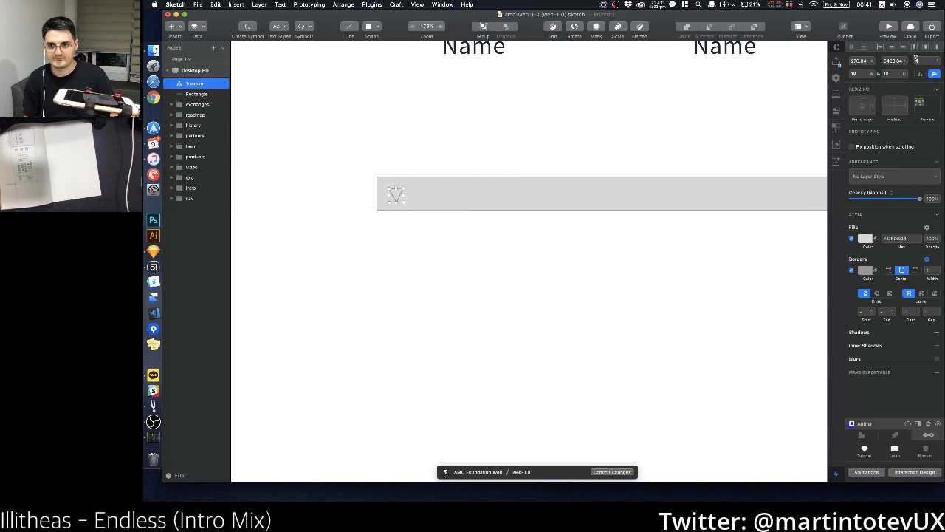
pyautogui.click(399, 212)
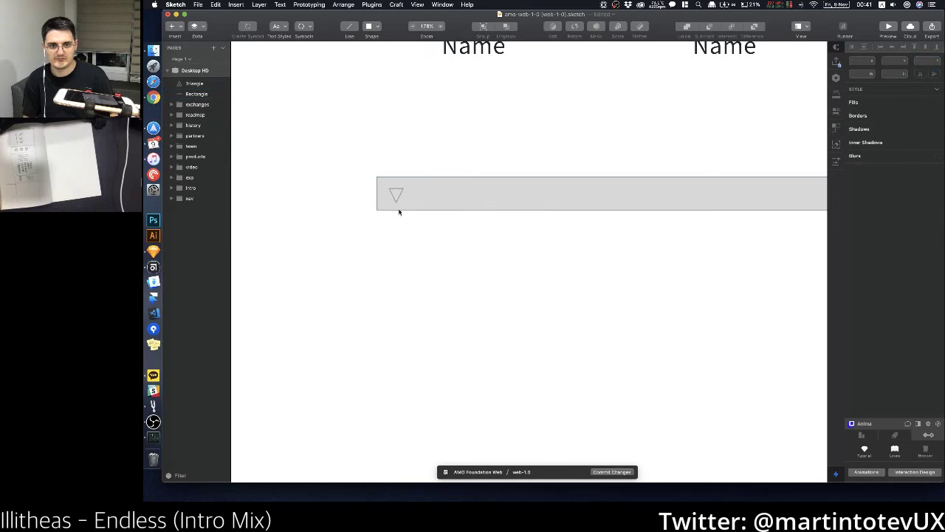
pyautogui.click(394, 194)
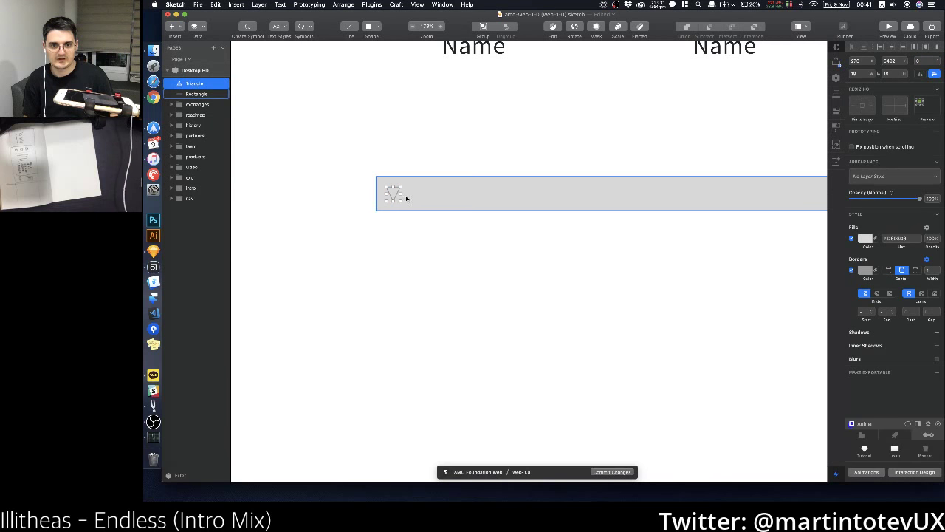
# Step: Copy the "Name" label beneath the coins photo and place the copy in the grey bar beside the triangle
pyautogui.scroll(-2, 406, 198)
pyautogui.click(454, 72)
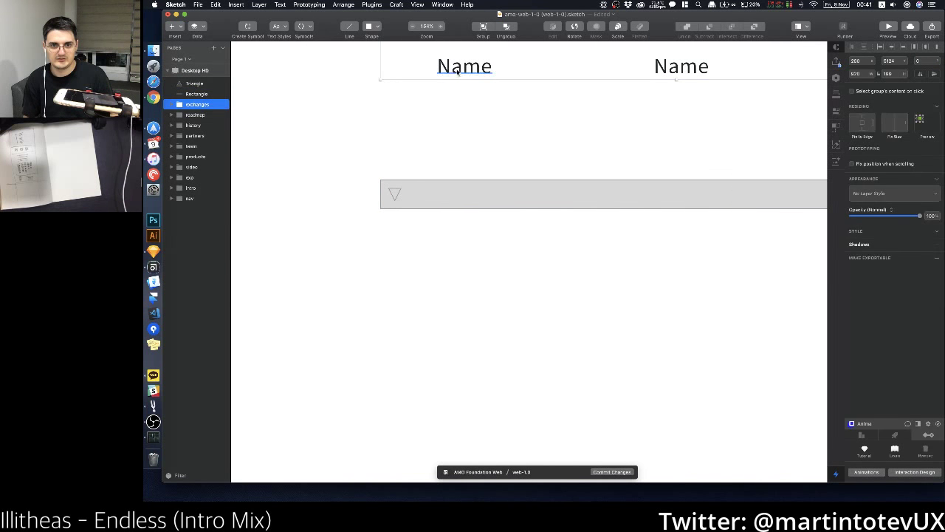
pyautogui.doubleClick(458, 72)
pyautogui.click(464, 143)
pyautogui.press('super+v')
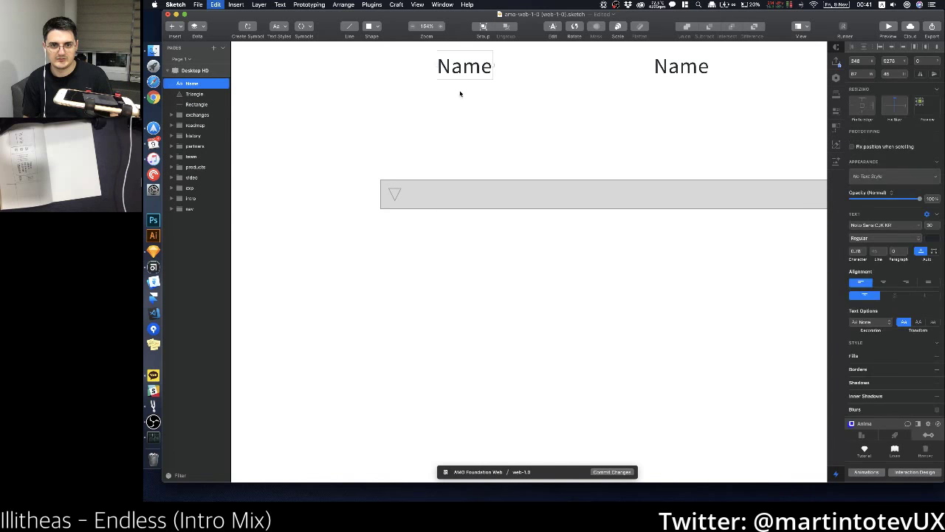
pyautogui.moveTo(464, 73); pyautogui.dragTo(446, 198)
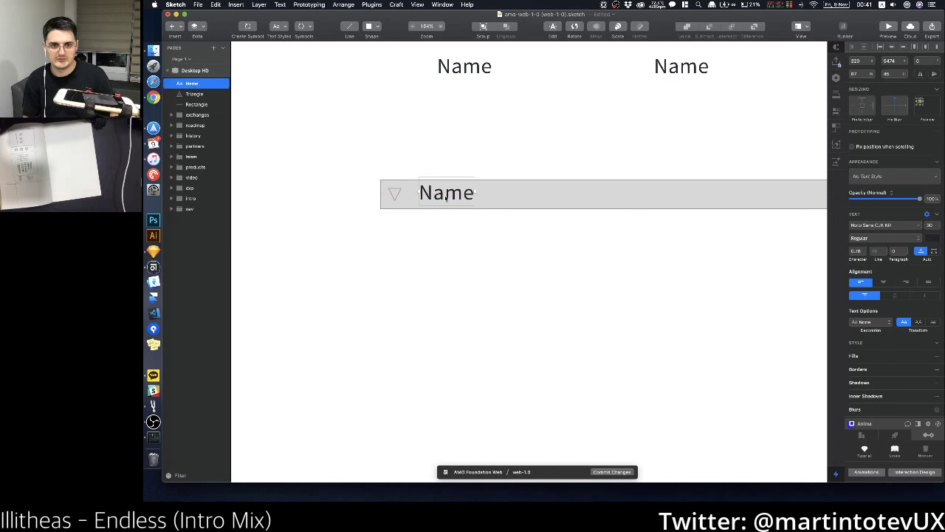
# Step: Set the bar label's font size to 26, centre it vertically in the bar, and change its text to "Question"
pyautogui.click(930, 225)
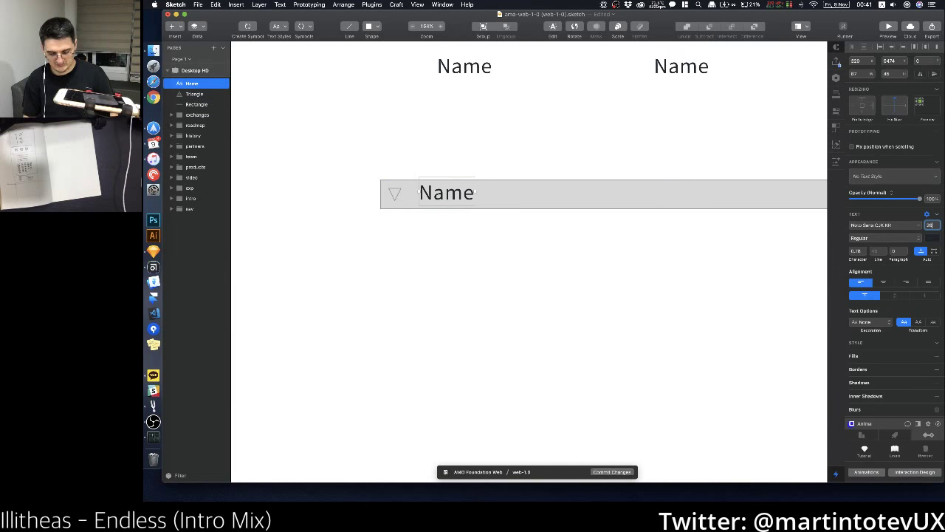
pyautogui.write('24')
pyautogui.press('Return')
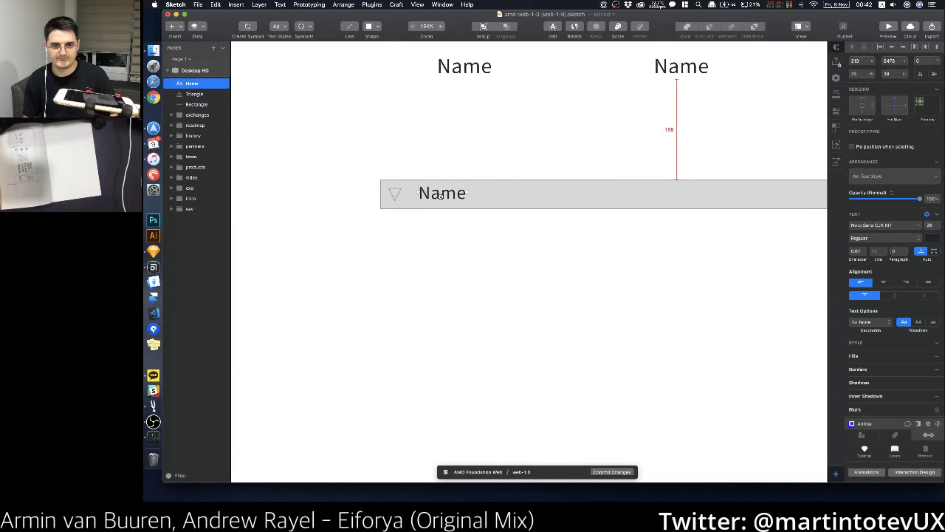
pyautogui.moveTo(441, 195); pyautogui.dragTo(441, 198)
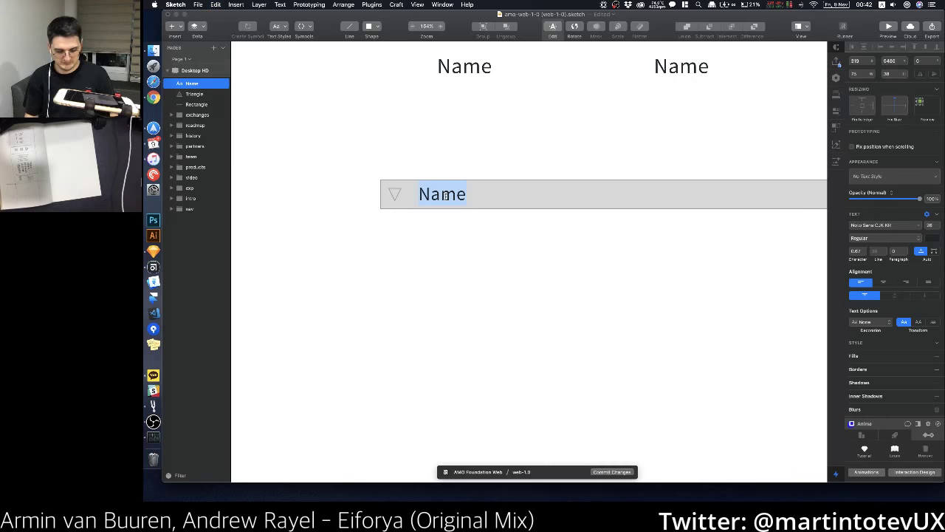
pyautogui.write('Question')
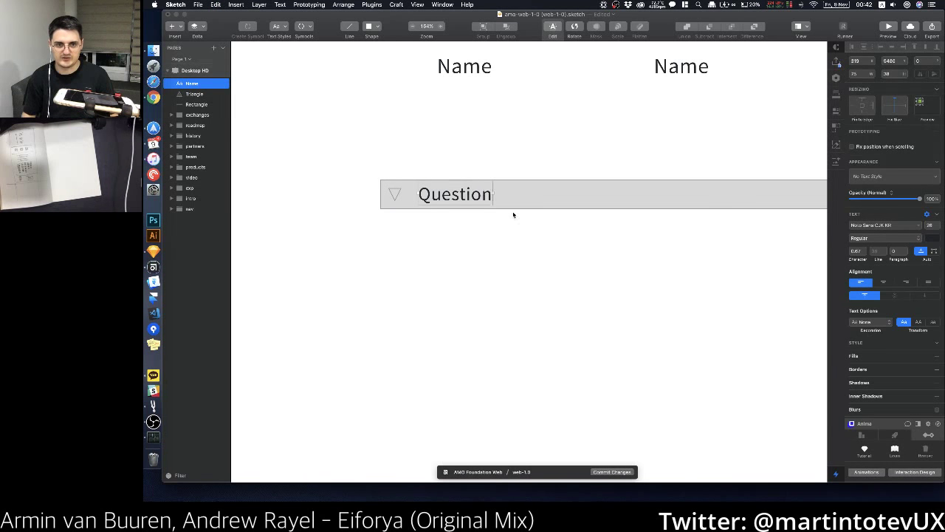
pyautogui.press('Escape')
# Step: Widen the "Question" text box to about 813 px along the bar and fill it with World Cities data
pyautogui.scroll(-5, 511, 210)
pyautogui.moveTo(496, 204); pyautogui.dragTo(650, 206)
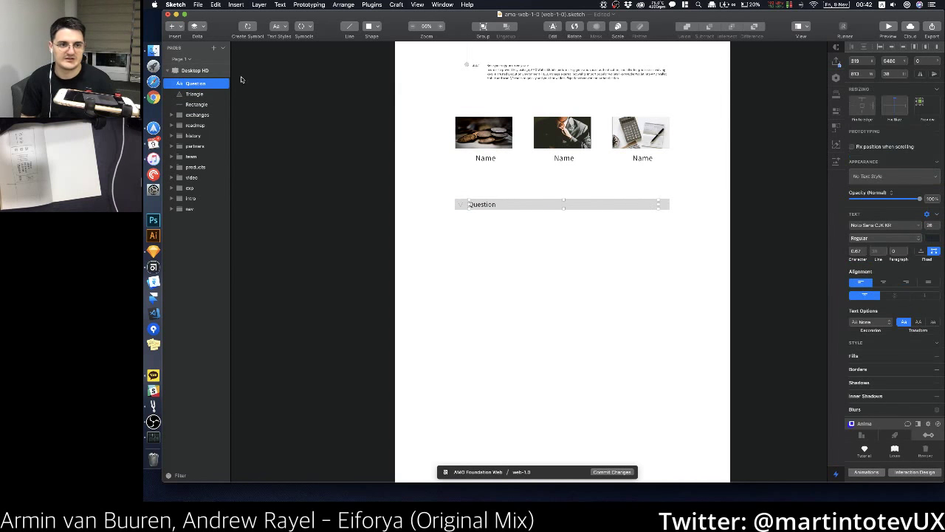
pyautogui.click(194, 26)
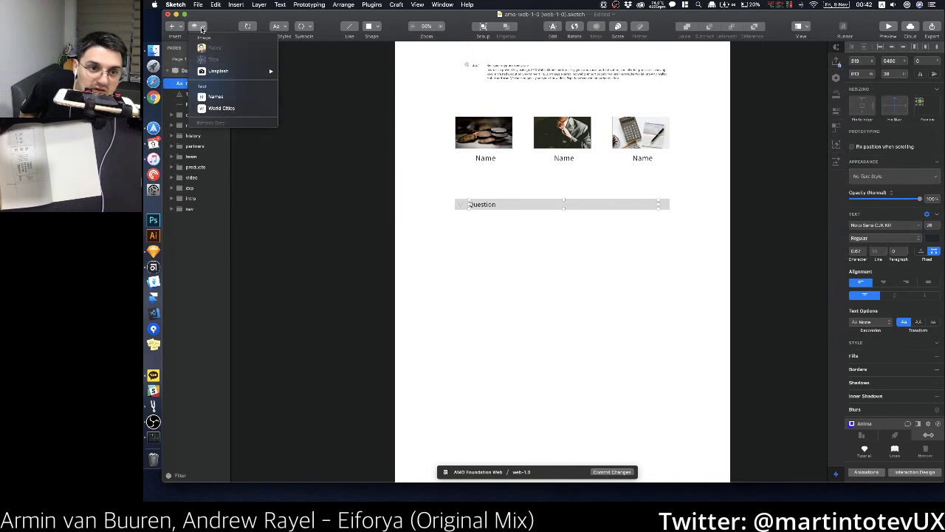
pyautogui.click(230, 108)
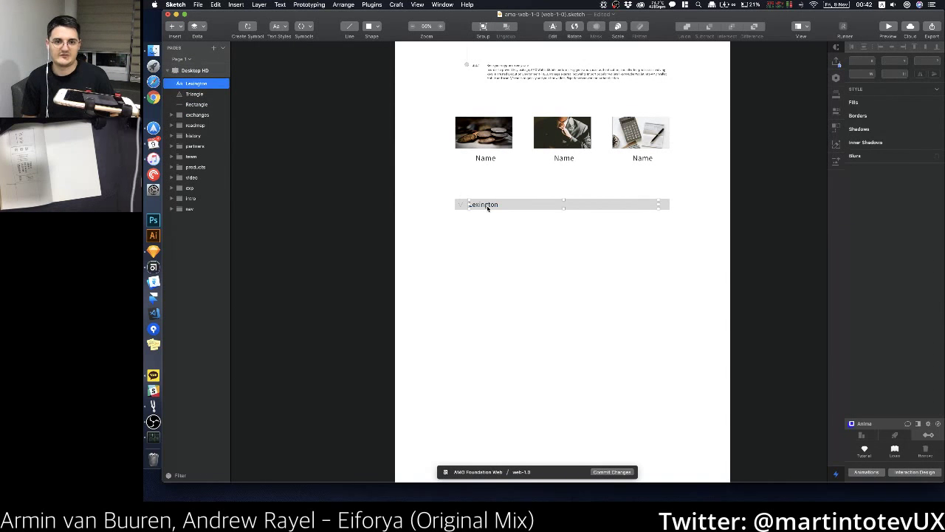
# Step: Duplicate the bar with its triangle and label directly below itself, repeating until there are five stacked rows
pyautogui.moveTo(441, 194); pyautogui.dragTo(632, 219)
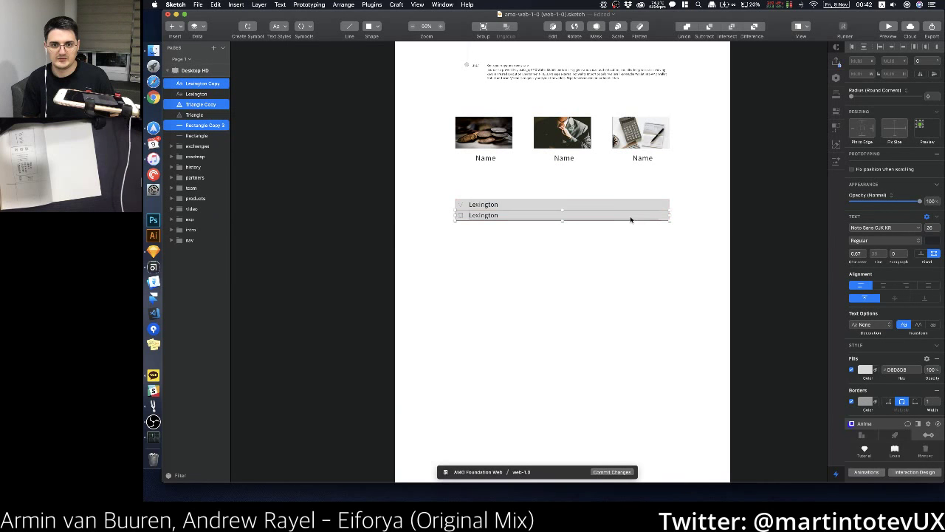
pyautogui.press('super+d')
pyautogui.press('super+d')
pyautogui.press('super+d')
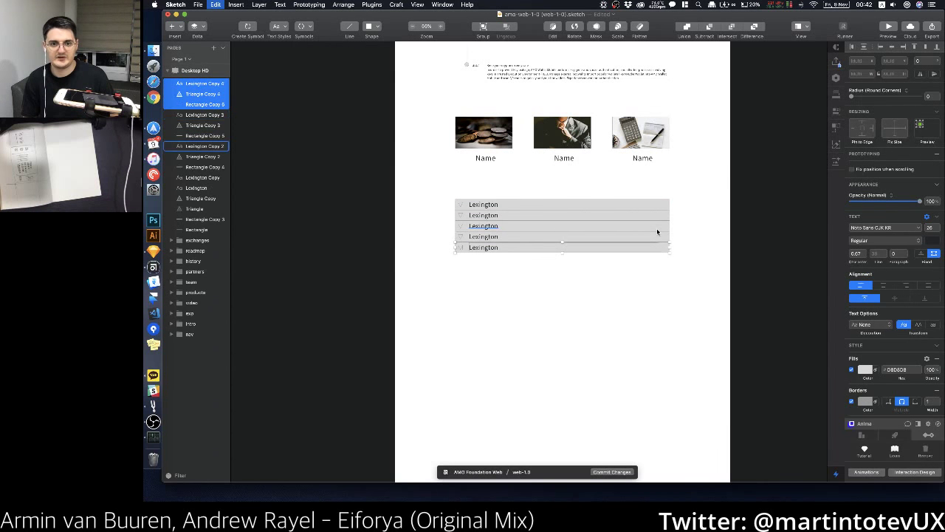
# Step: Group the five stacked question rows, name the group "faq", and move it up slightly towards the captioned photo row
pyautogui.moveTo(660, 296); pyautogui.dragTo(443, 195)
pyautogui.moveTo(701, 309); pyautogui.dragTo(439, 194)
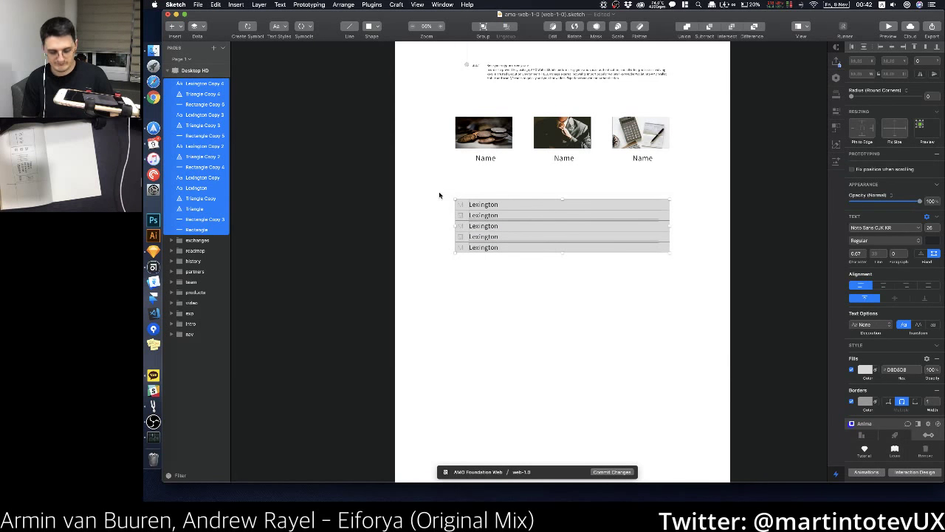
pyautogui.press('super+g')
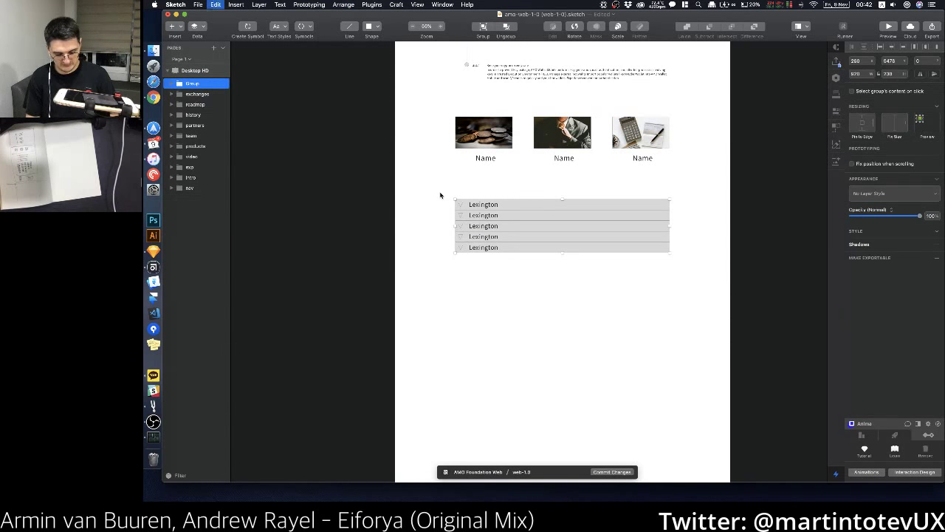
pyautogui.press('super+r')
pyautogui.write('n')
pyautogui.press('Return')
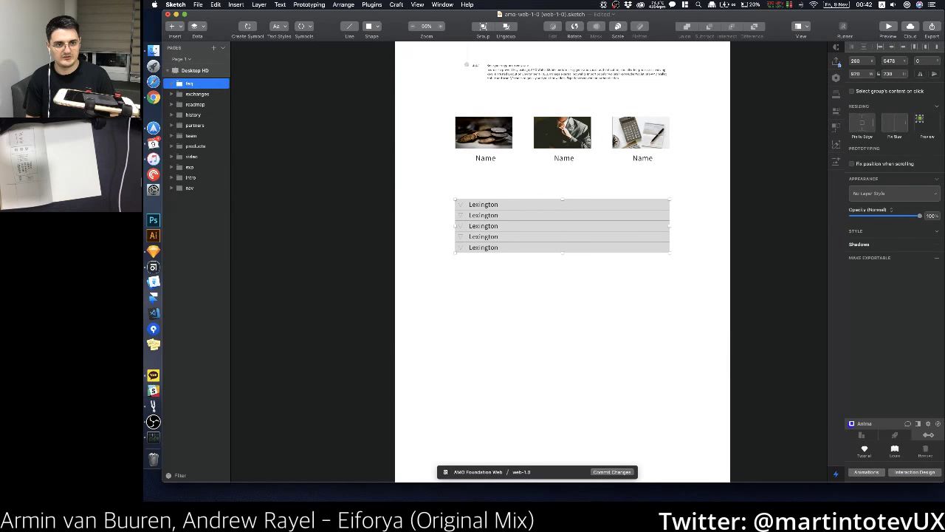
pyautogui.moveTo(555, 229); pyautogui.dragTo(555, 218)
pyautogui.click(573, 278)
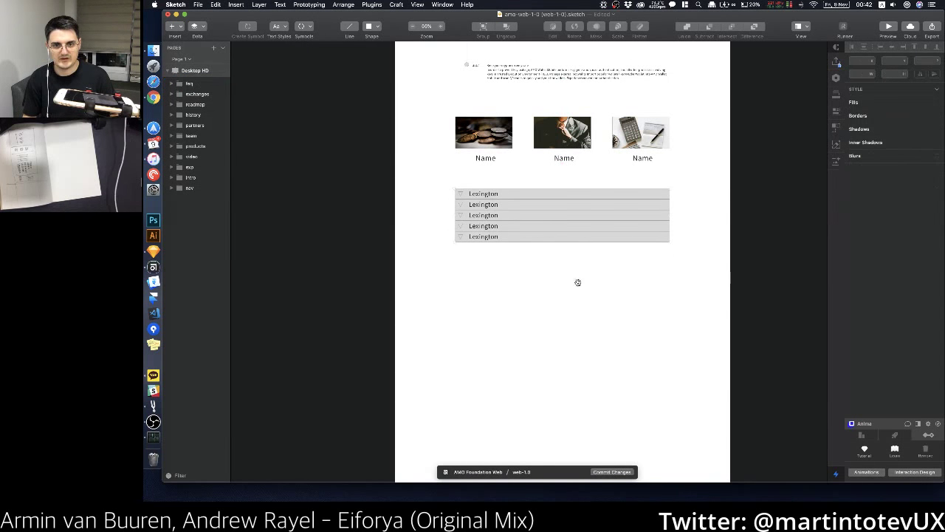
# Step: Add a text label reading "Document" below the faq rows near their left edge
pyautogui.scroll(-3, 562, 244)
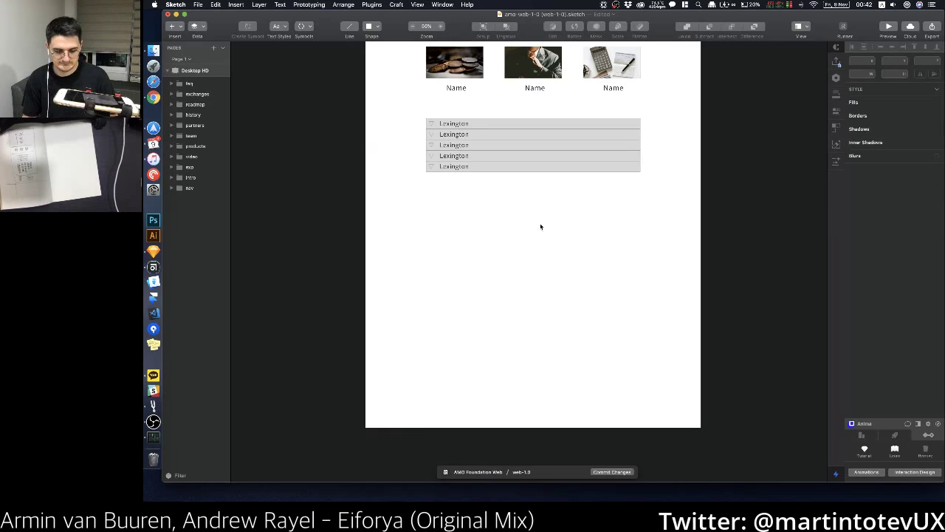
pyautogui.scroll(-2, 493, 212)
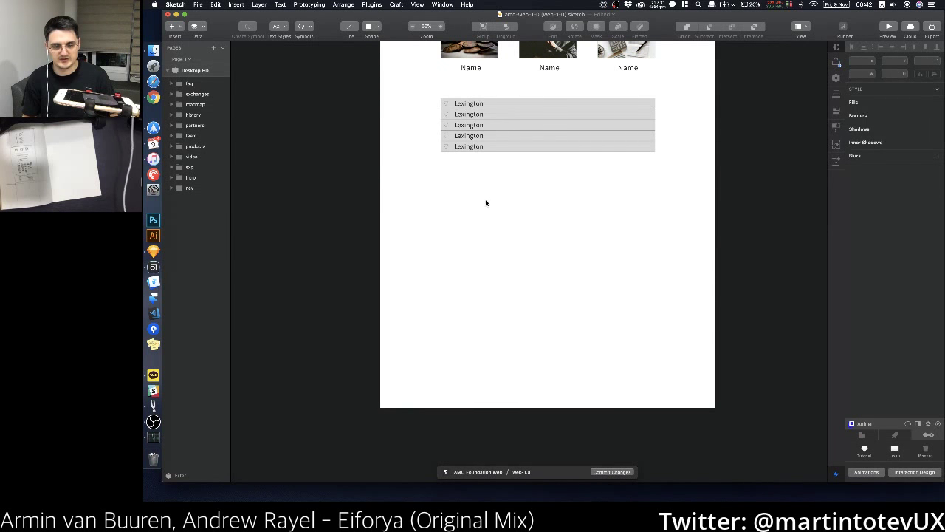
pyautogui.press('t')
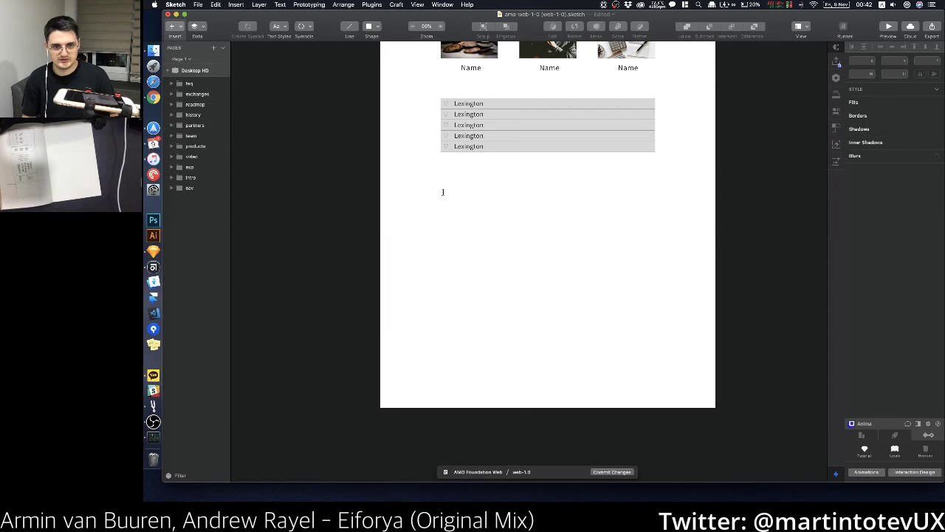
pyautogui.click(443, 194)
pyautogui.write('D')
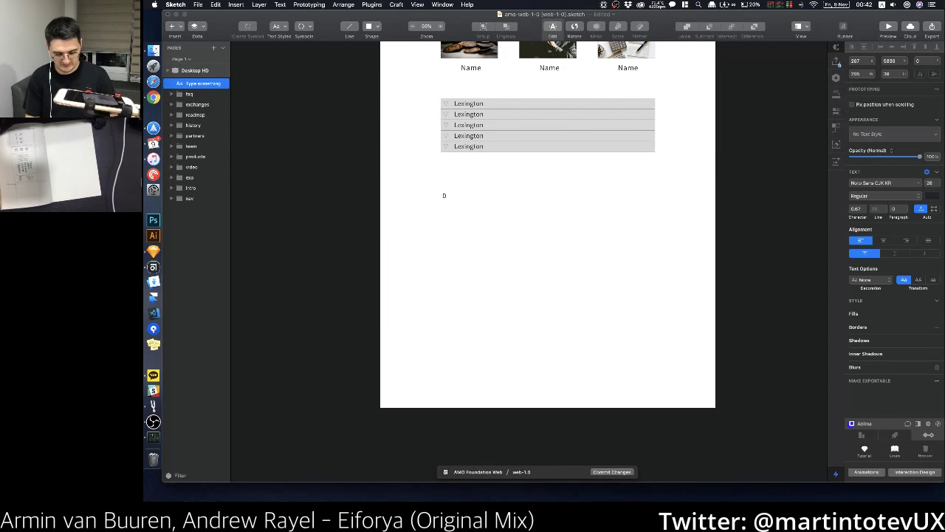
pyautogui.write('ocument')
pyautogui.press('Escape')
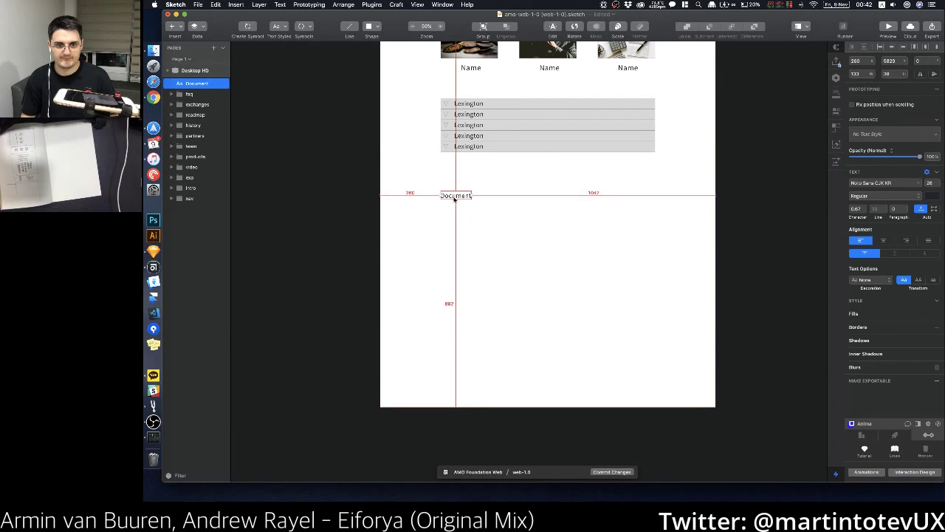
# Step: Duplicate the "Document" label into a row of five spanning the faq rows' width and distribute them evenly horizontally
pyautogui.moveTo(456, 196); pyautogui.dragTo(496, 197)
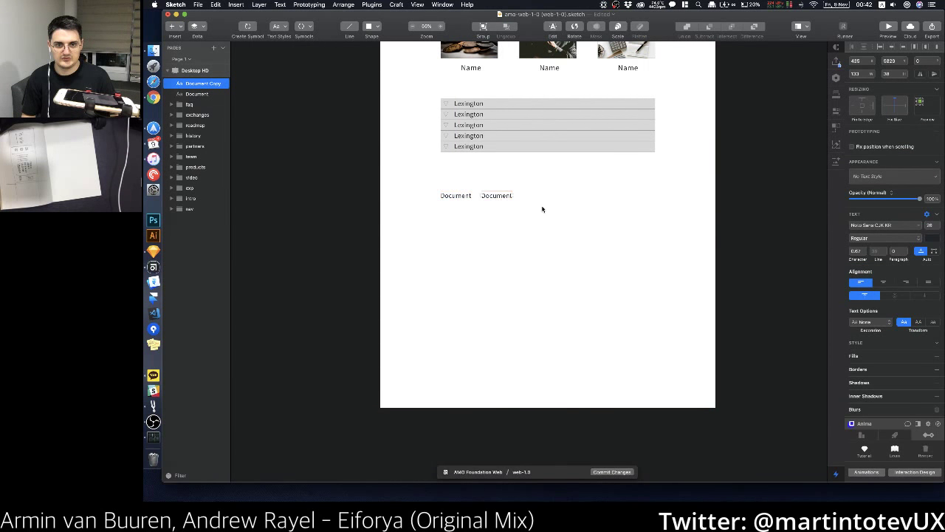
pyautogui.press('super+d')
pyautogui.press('super+d')
pyautogui.press('super+d')
pyautogui.moveTo(620, 196); pyautogui.dragTo(421, 191)
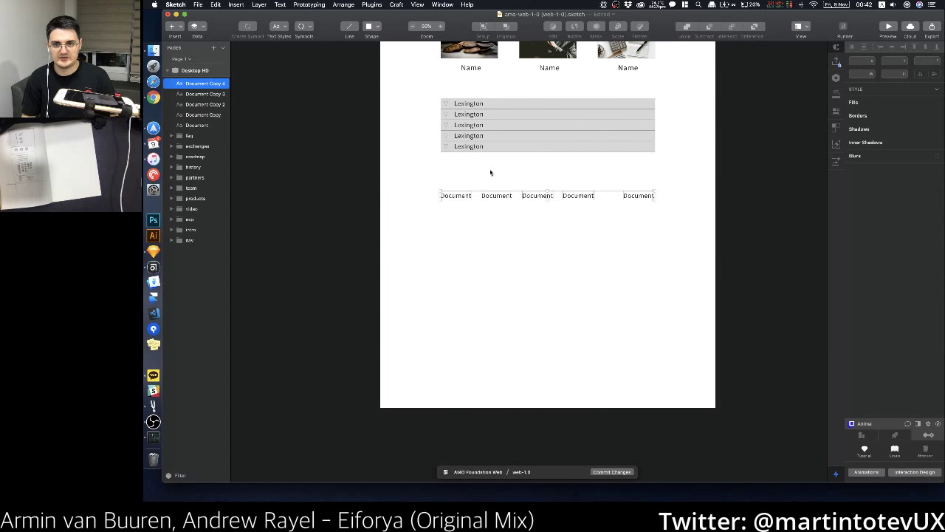
pyautogui.click(854, 47)
pyautogui.click(588, 266)
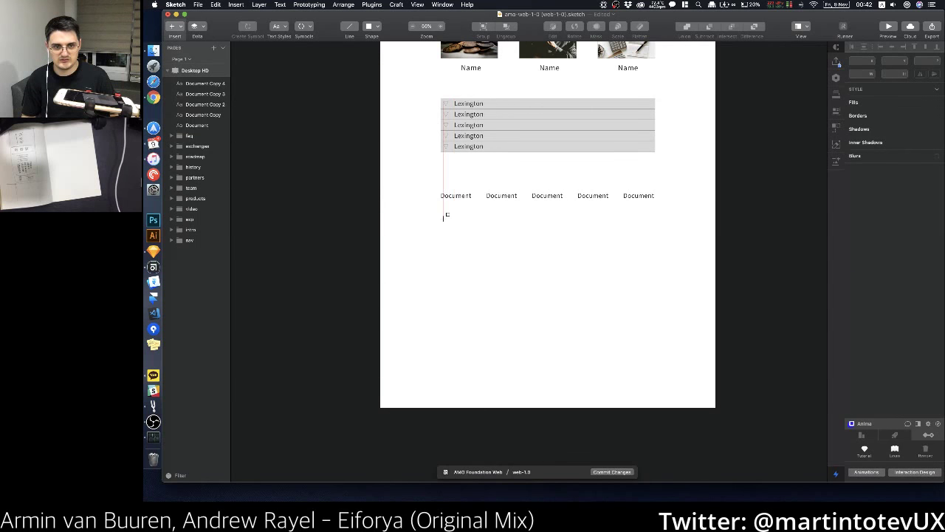
# Step: Toggle the Craft plugin and accept the offered Craft plugins update
pyautogui.click(371, 4)
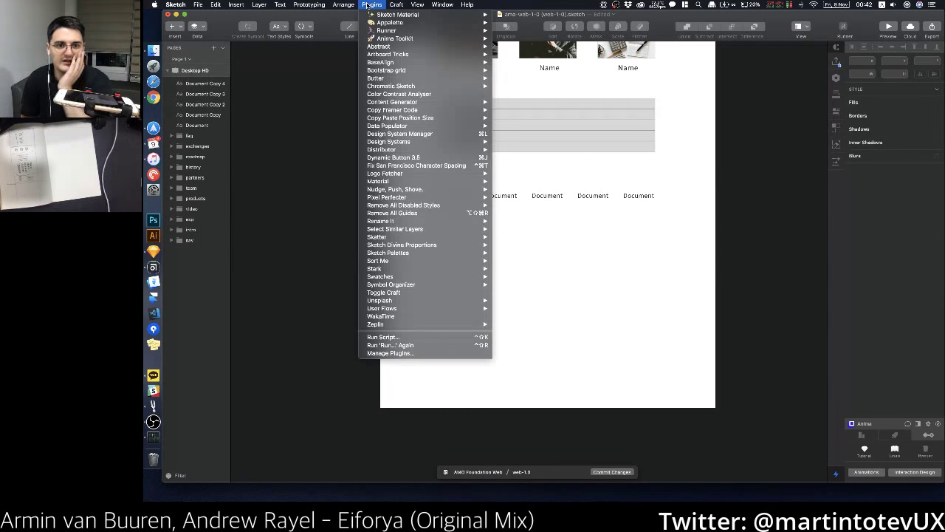
pyautogui.moveTo(397, 71)
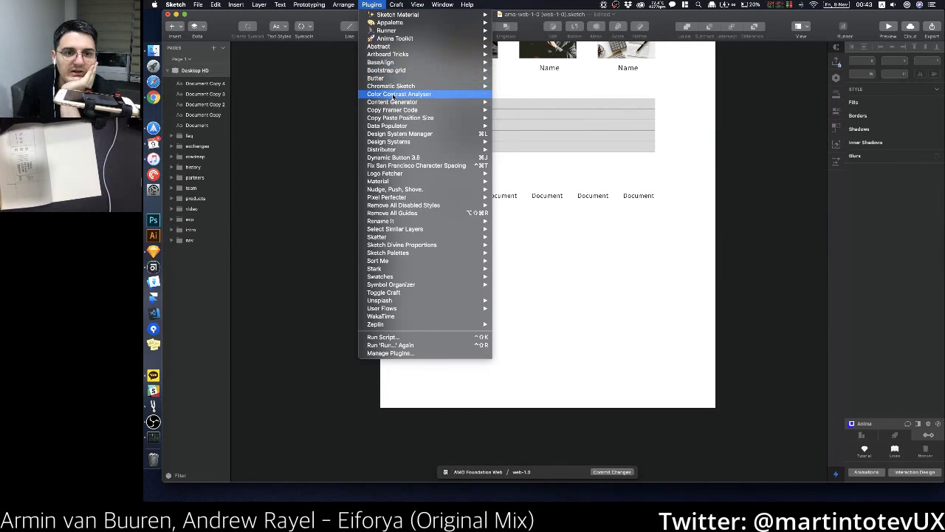
pyautogui.moveTo(399, 127)
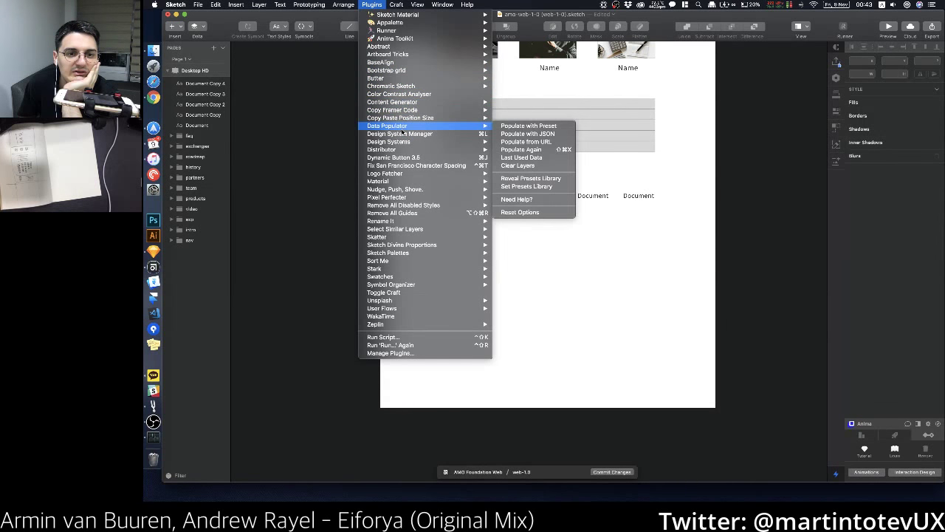
pyautogui.moveTo(417, 193)
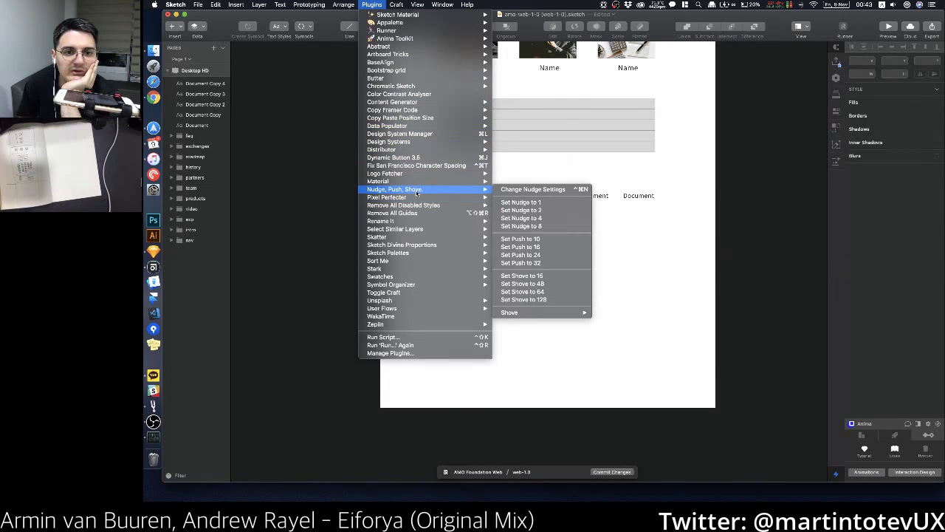
pyautogui.moveTo(441, 285)
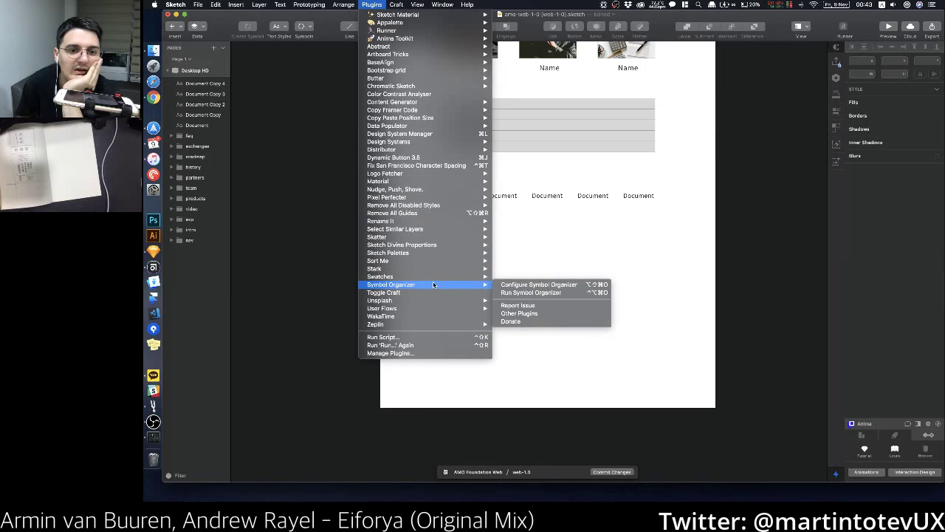
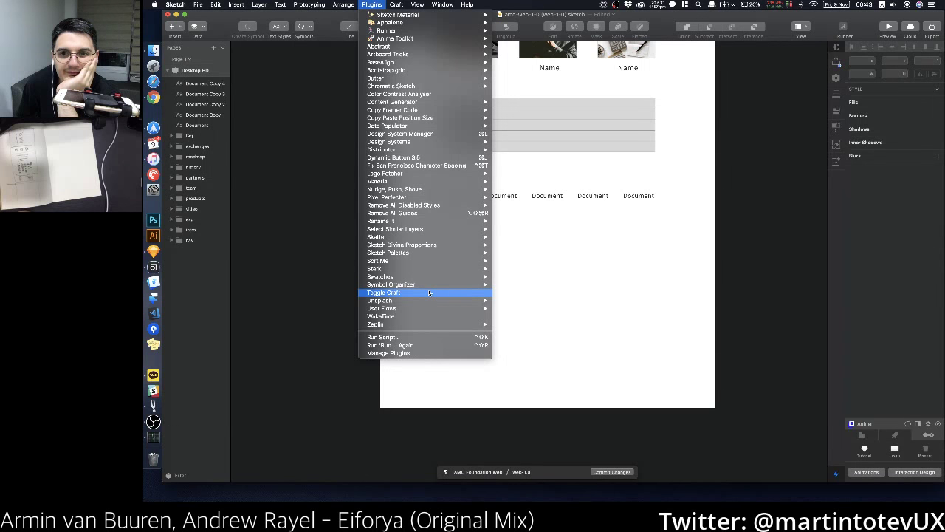
pyautogui.click(428, 292)
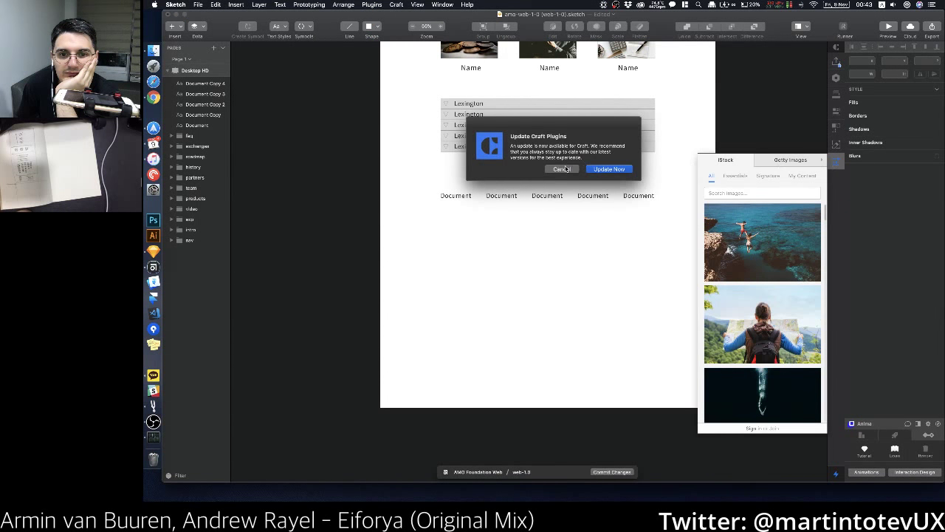
pyautogui.click(599, 170)
pyautogui.click(604, 169)
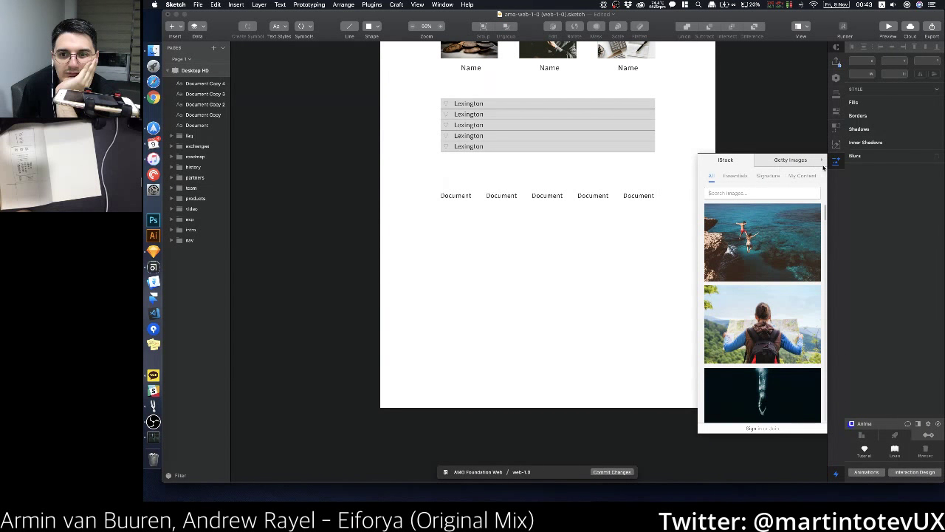
# Step: Look through Craft's Freehand, data and library tools, and deny the connection request to consent.truste.com
pyautogui.click(838, 147)
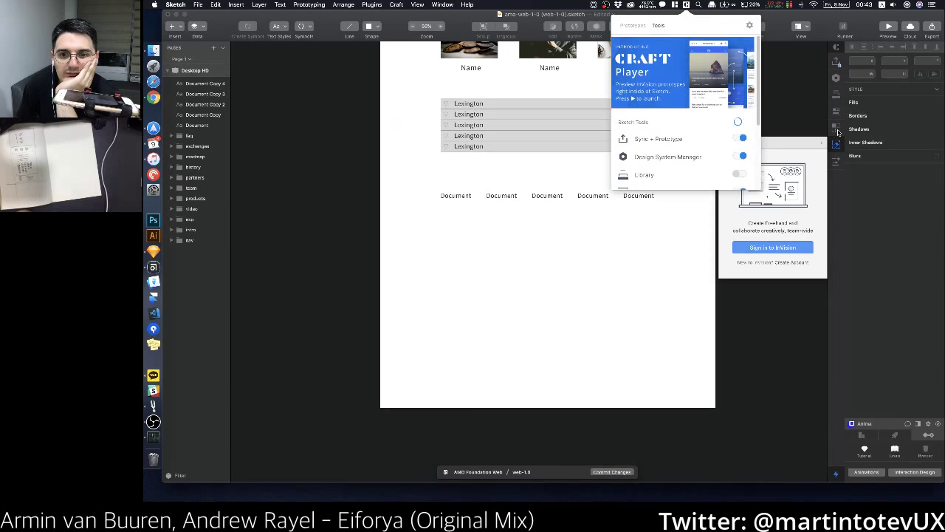
pyautogui.click(838, 131)
pyautogui.click(838, 116)
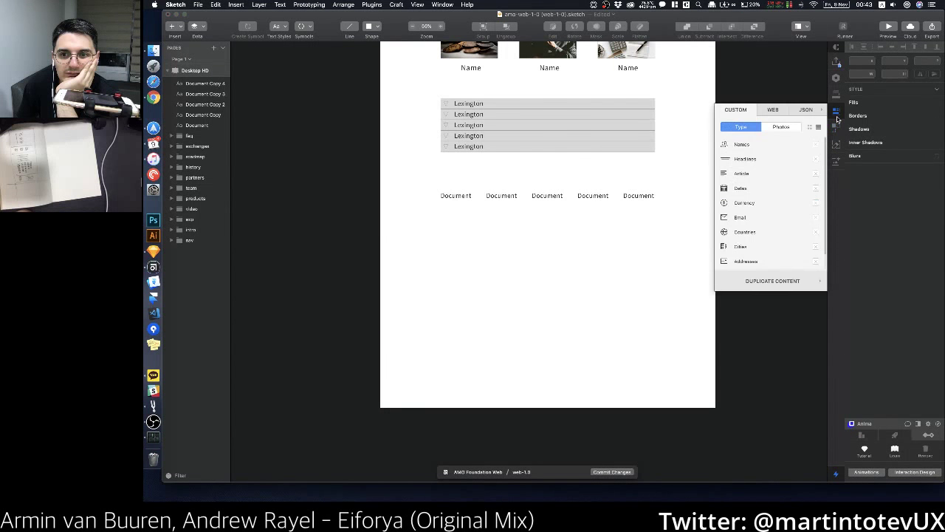
pyautogui.click(835, 92)
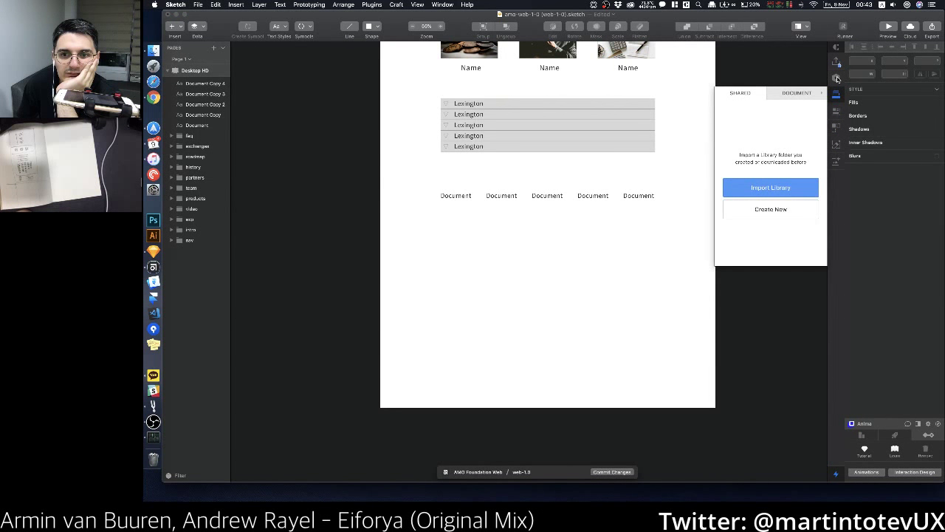
pyautogui.click(836, 78)
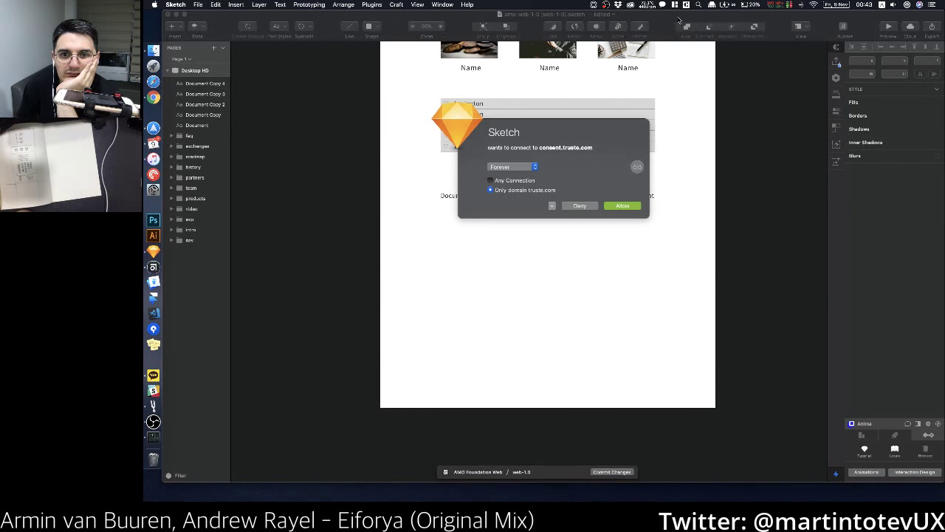
pyautogui.click(579, 205)
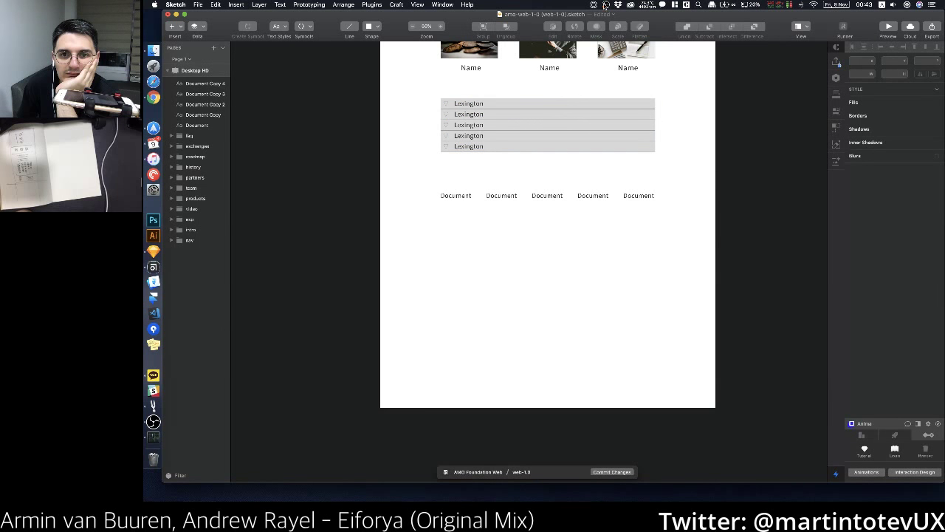
# Step: Update the Craft tools for Sketch through Craft Manager without restarting Sketch
pyautogui.press('super+space')
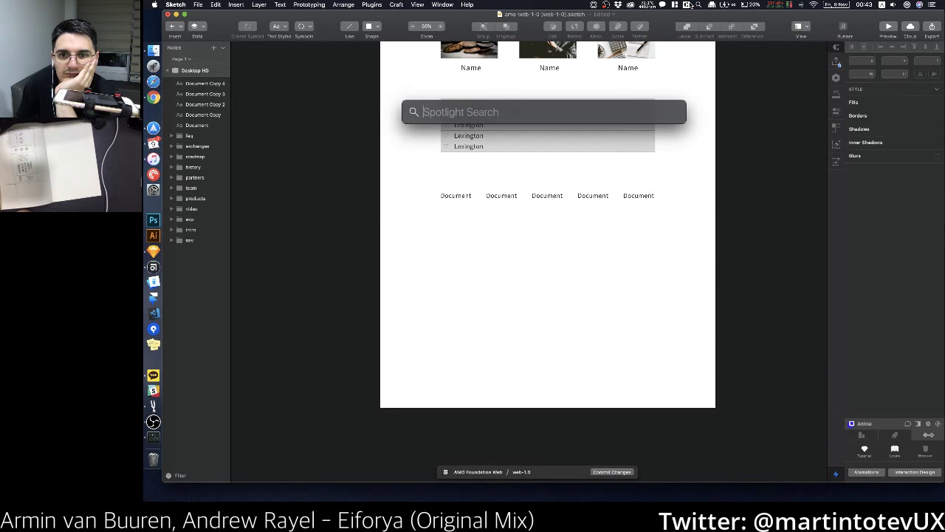
pyautogui.click(687, 6)
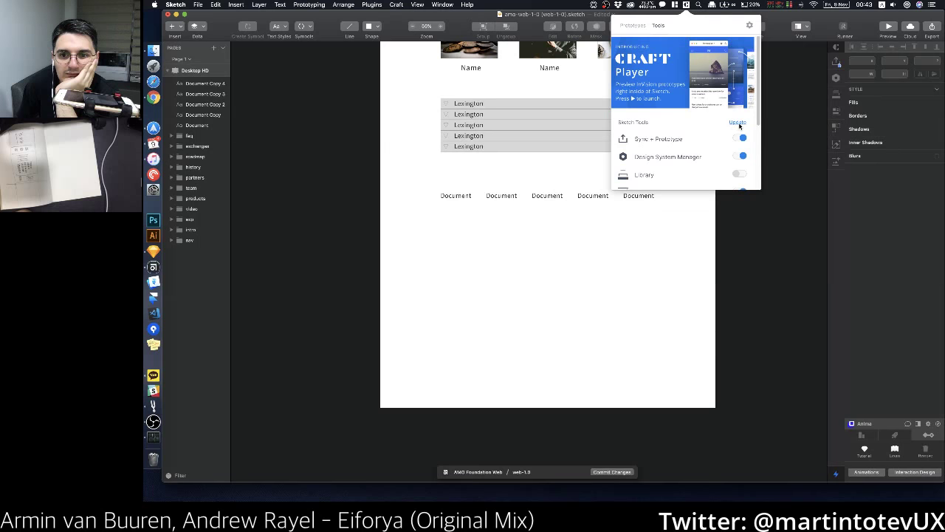
pyautogui.click(738, 124)
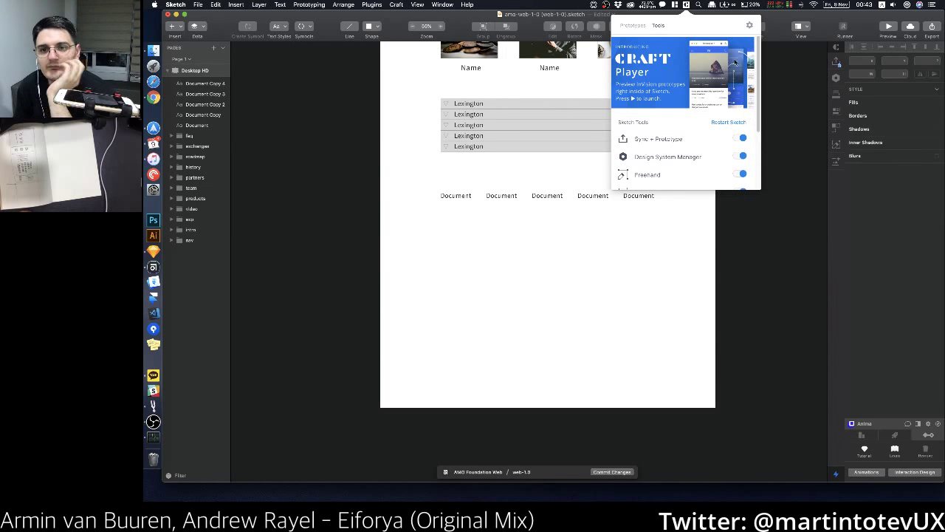
pyautogui.click(778, 171)
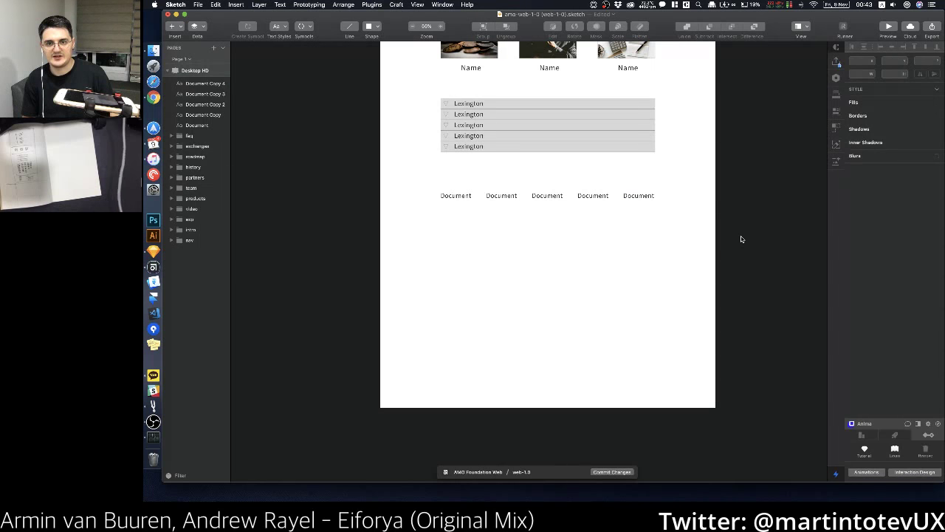
# Step: Save the amo-web-1-0 document
pyautogui.hscroll(1, 693, 204)
pyautogui.hscroll(1, 709, 199)
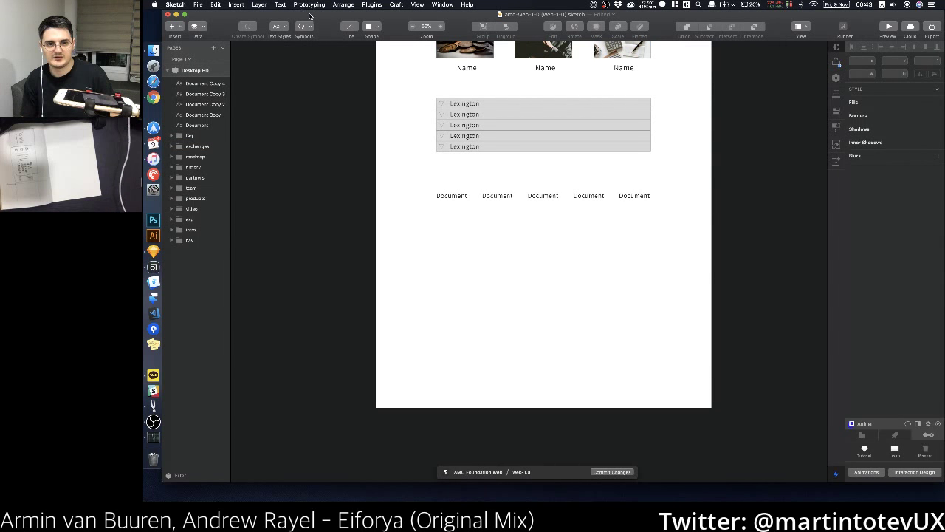
pyautogui.click(462, 147)
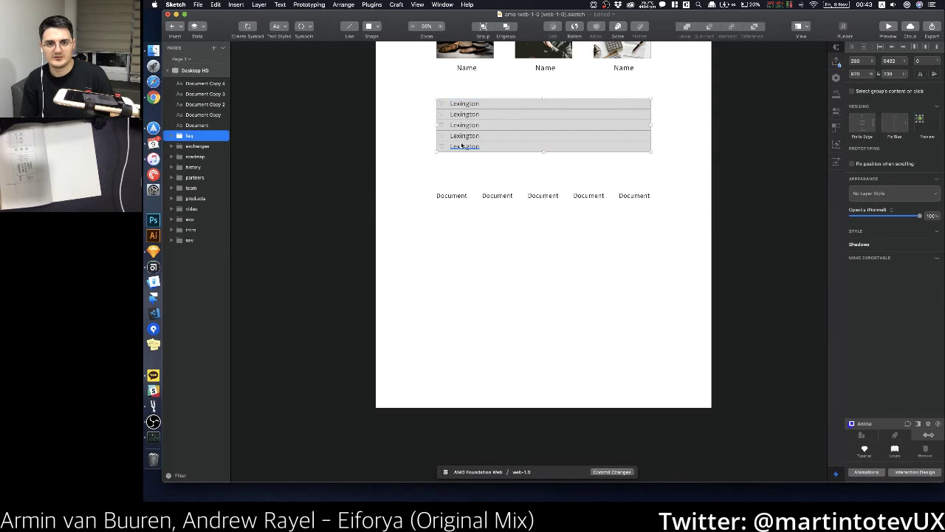
pyautogui.click(201, 6)
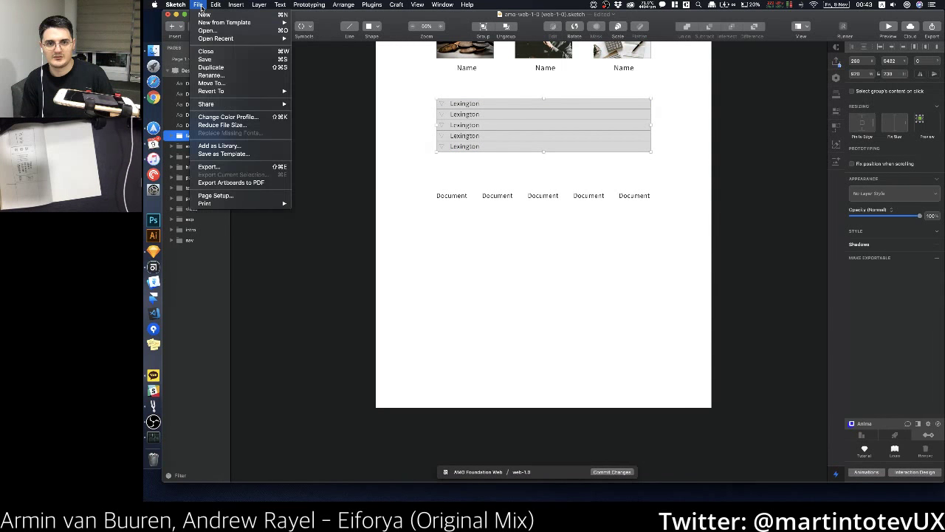
pyautogui.click(214, 59)
pyautogui.click(341, 95)
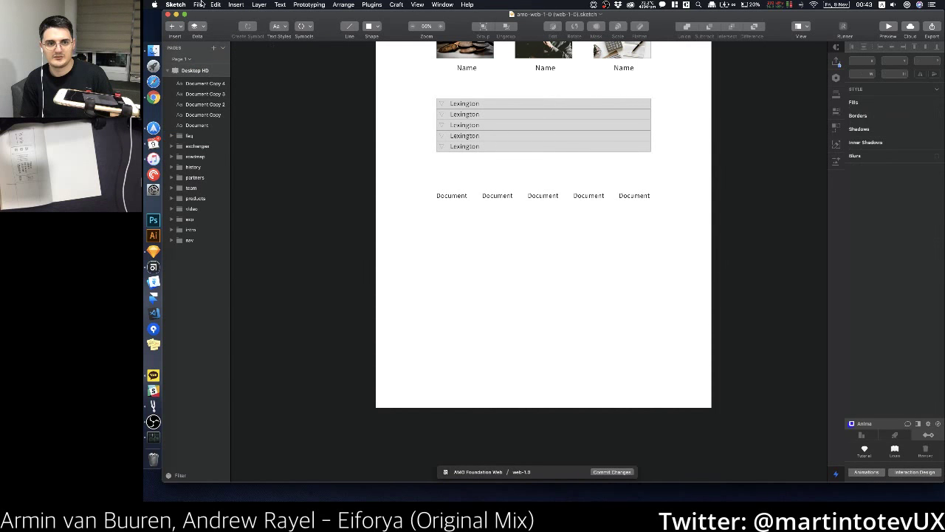
pyautogui.click(198, 4)
pyautogui.click(355, 135)
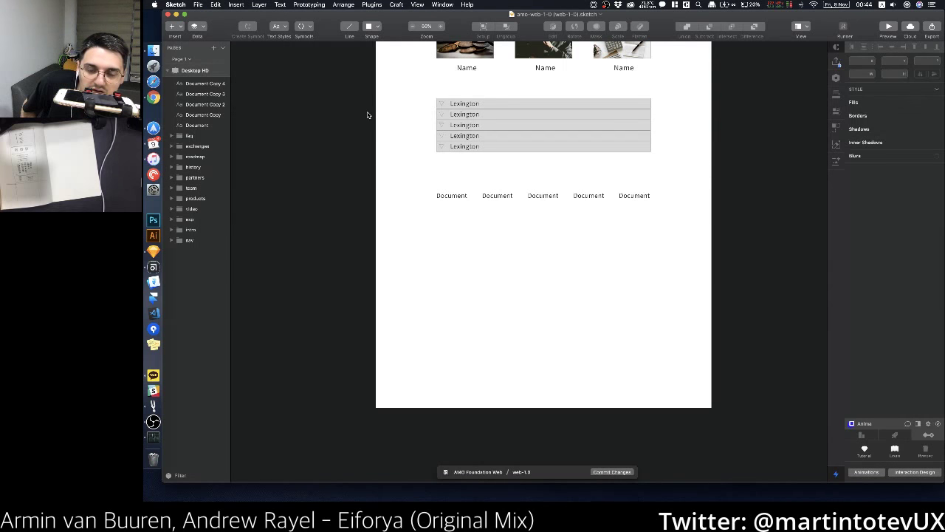
# Step: Move the row of five Document labels up, closer beneath the question rows
pyautogui.click(631, 196)
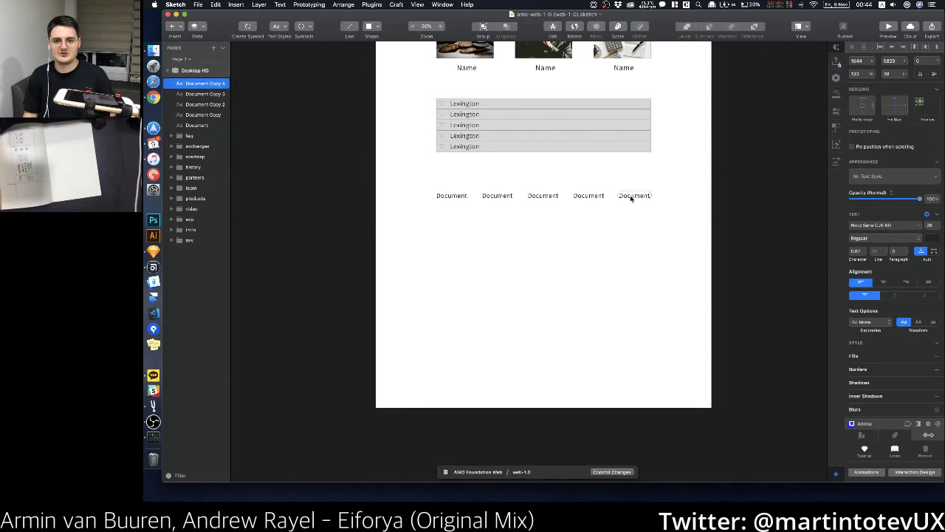
pyautogui.moveTo(660, 220); pyautogui.dragTo(444, 183)
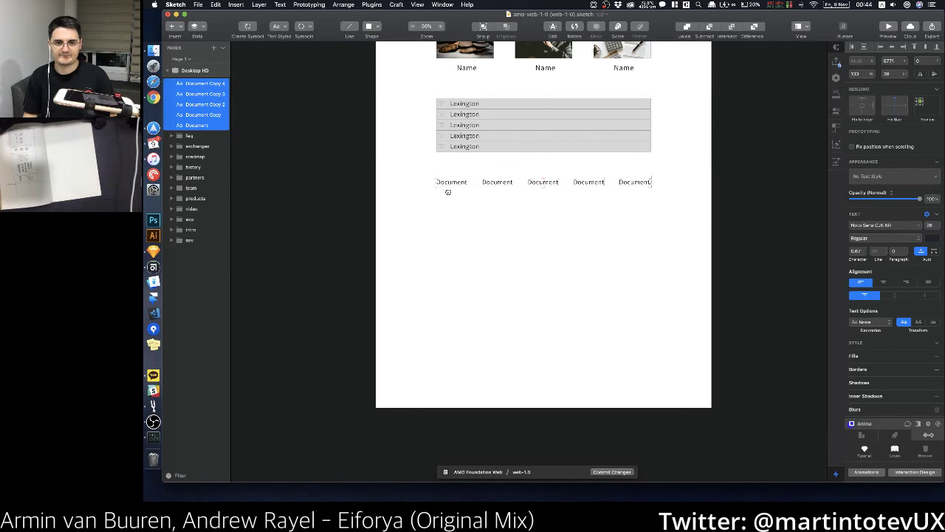
pyautogui.click(450, 214)
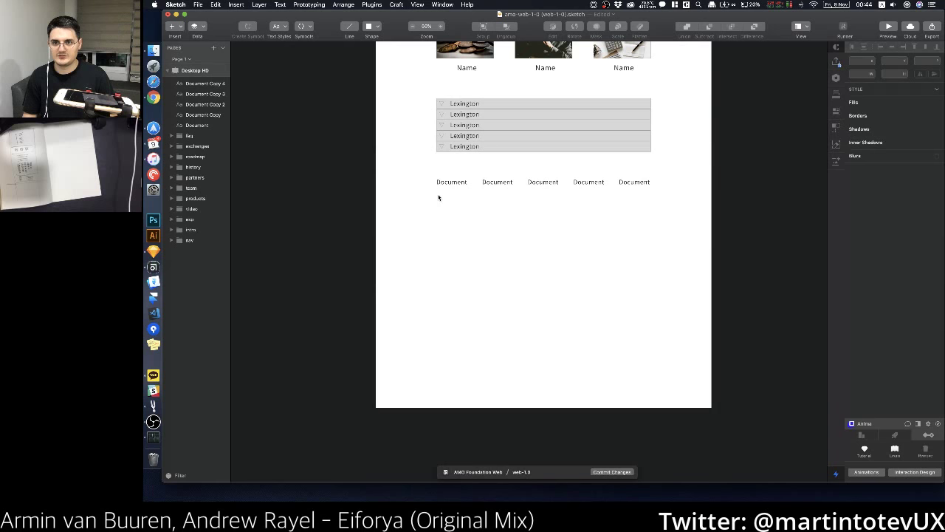
# Step: Check the open windows, return to the landing page mockup and save the amo-web-1-0 document
pyautogui.hotkey('ctrl', 'Up')
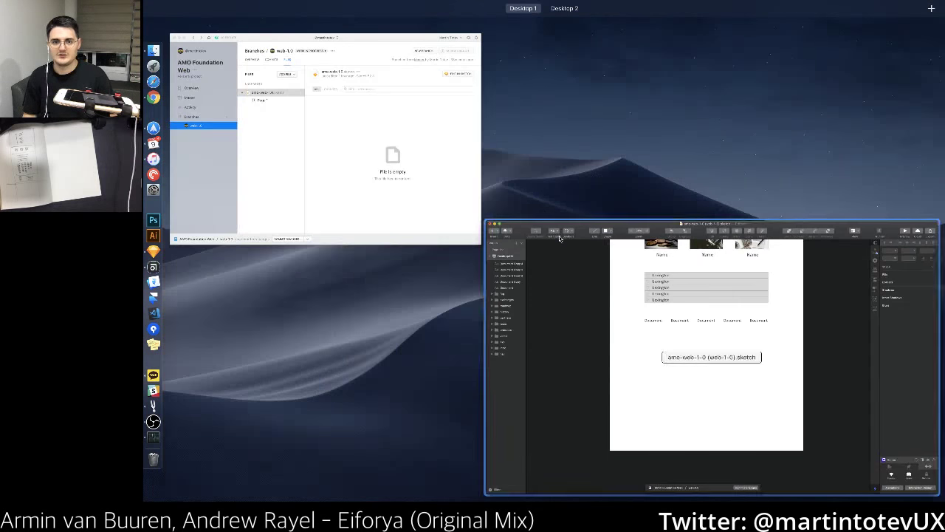
pyautogui.click(559, 238)
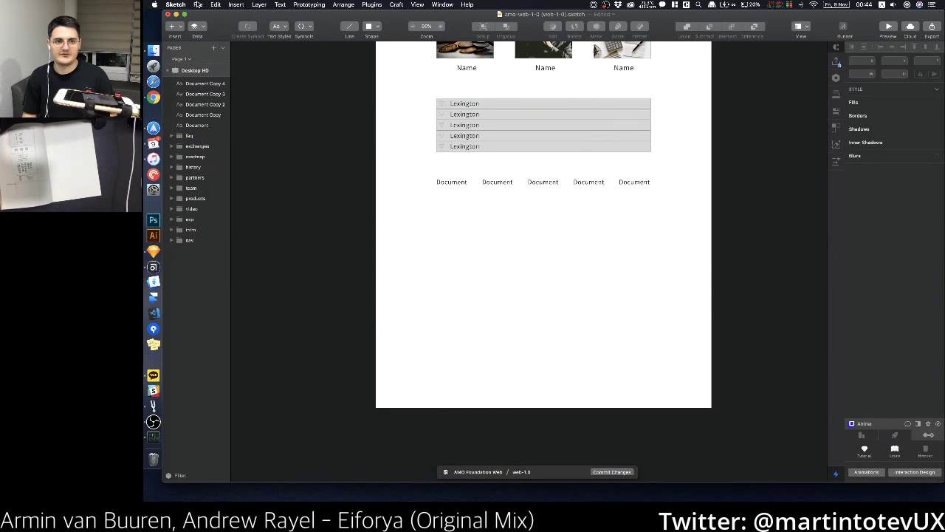
pyautogui.click(198, 4)
pyautogui.click(205, 59)
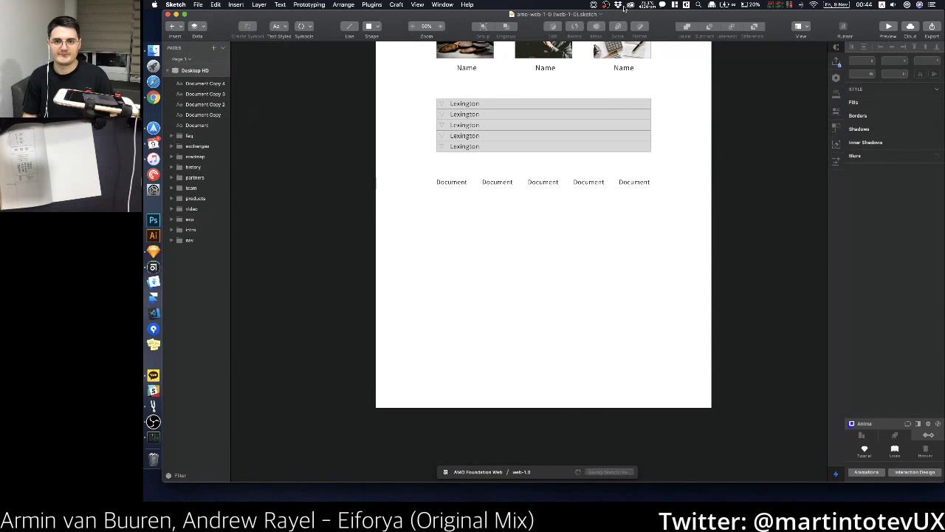
# Step: Restart Sketch through Craft Manager and reopen the recent amo-web-1-0 (web-1-0) document
pyautogui.click(686, 5)
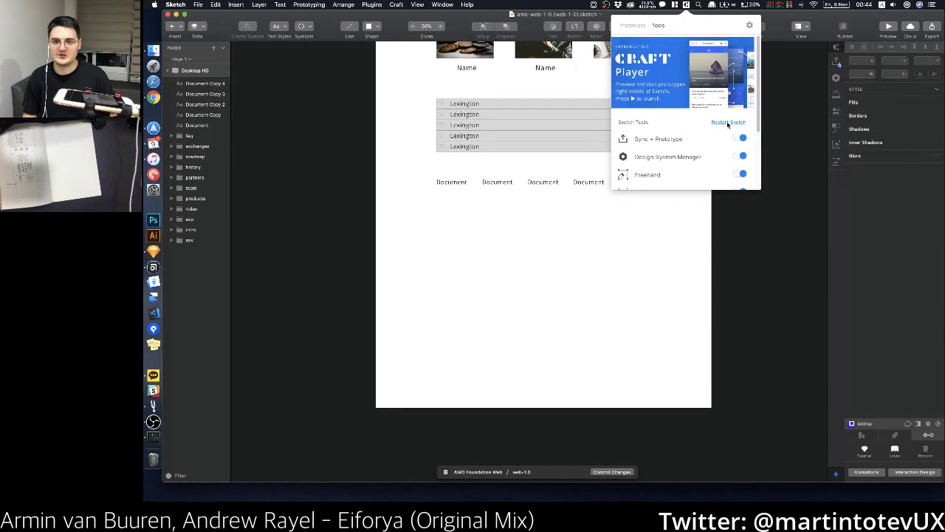
pyautogui.click(727, 124)
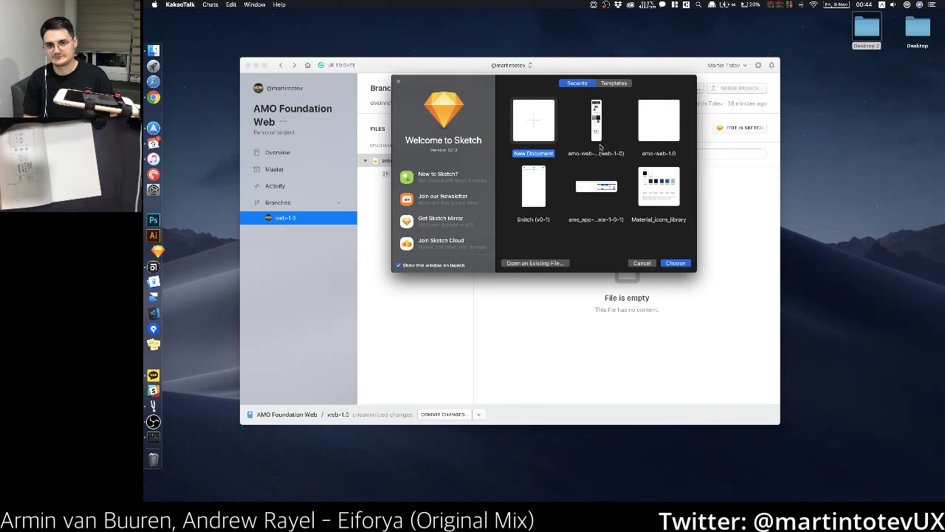
pyautogui.click(596, 125)
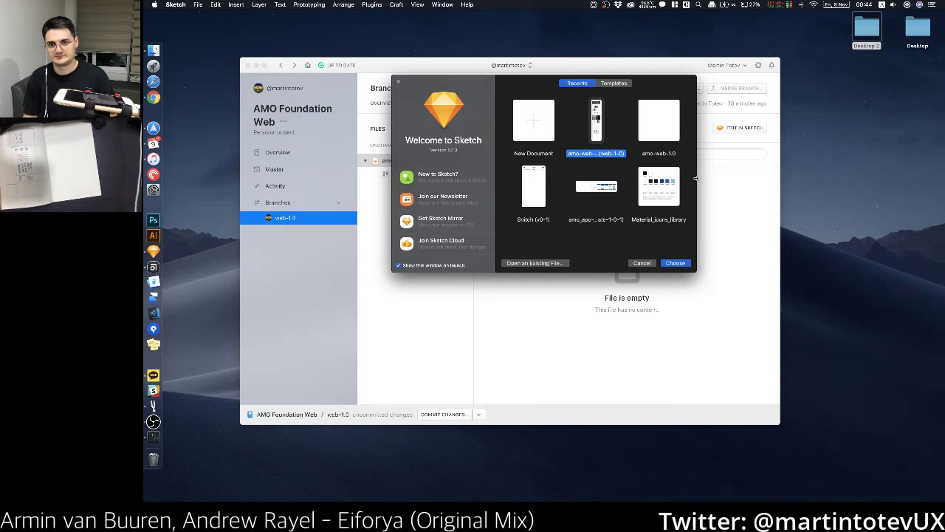
pyautogui.doubleClick(596, 118)
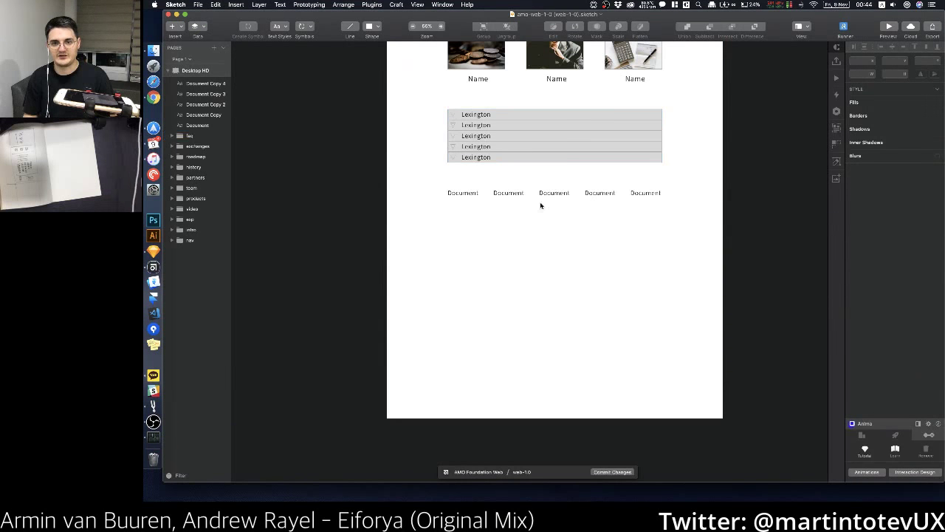
# Step: Draw a small rectangle under the first Document label and duplicate it downward into an evenly spaced column of five
pyautogui.moveTo(447, 205)
pyautogui.mouseDown()
pyautogui.moveTo(483, 214)
pyautogui.moveTo(473, 234)
pyautogui.mouseUp()
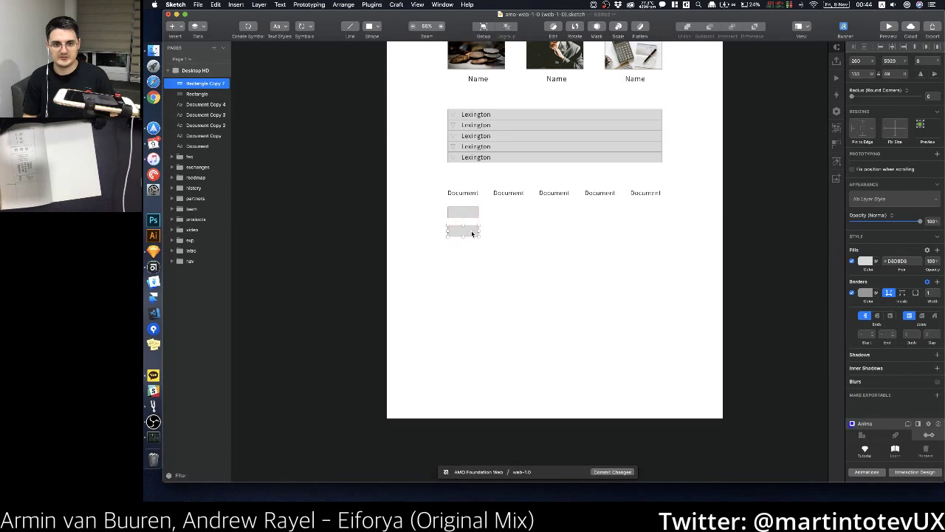
pyautogui.press('super+d')
pyautogui.press('super+d')
pyautogui.press('super+d')
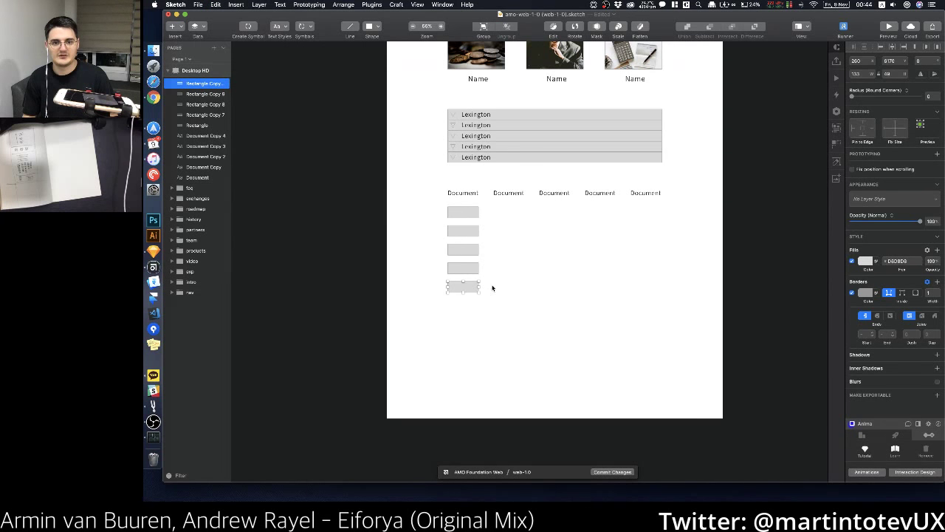
# Step: Duplicate the column of five rectangles across the page so that there is one column under each Document label
pyautogui.moveTo(490, 255); pyautogui.dragTo(456, 211)
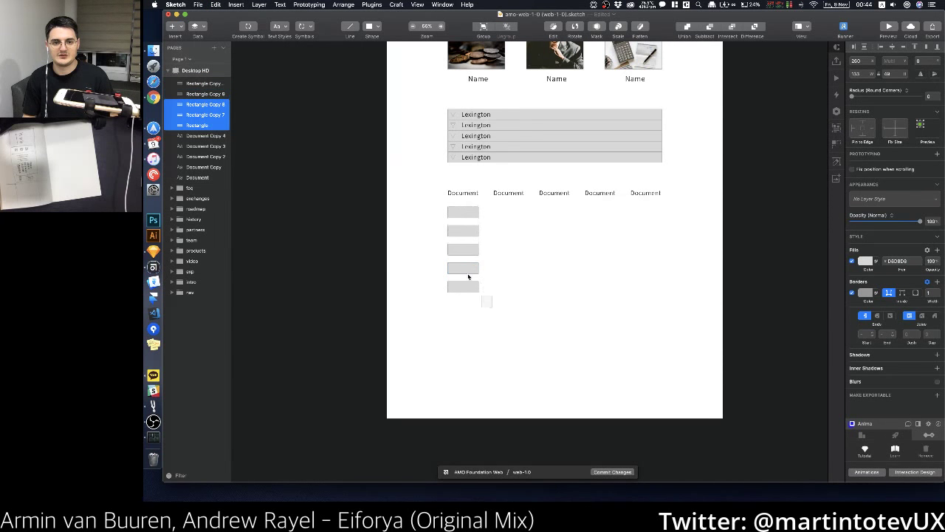
pyautogui.moveTo(488, 301); pyautogui.dragTo(446, 190)
pyautogui.moveTo(492, 310); pyautogui.dragTo(513, 218)
pyautogui.press('super+d')
pyautogui.press('super+d')
pyautogui.press('super+d')
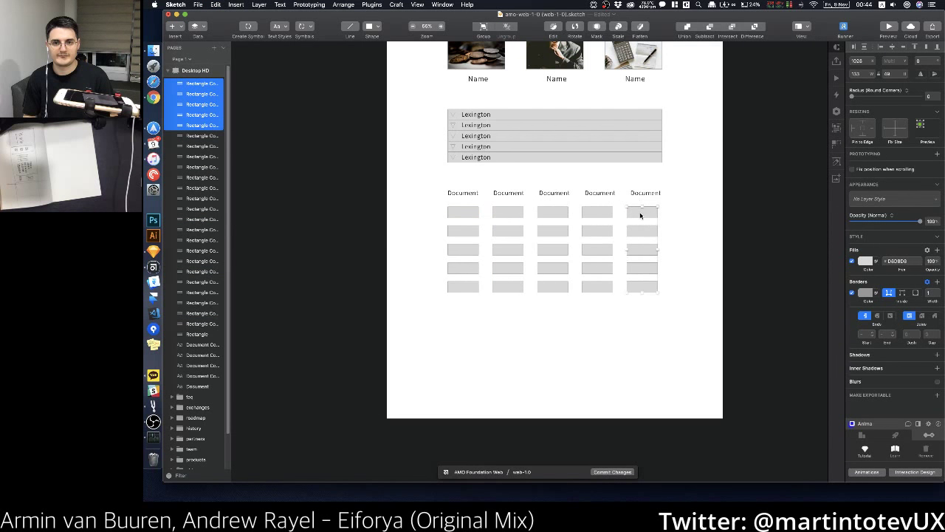
# Step: Align the last rectangle column with the content's right edge and distribute the rectangles of the first two rows horizontally
pyautogui.moveTo(639, 213); pyautogui.dragTo(451, 216)
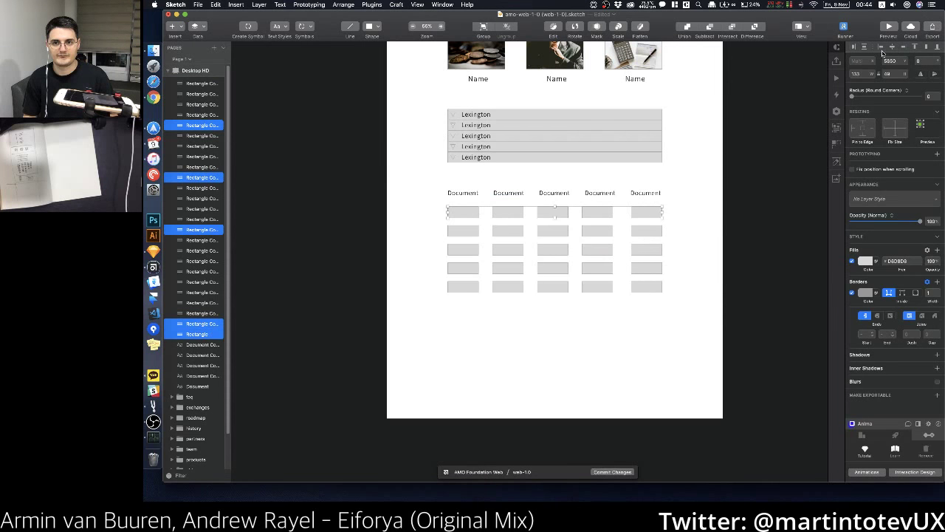
pyautogui.click(853, 49)
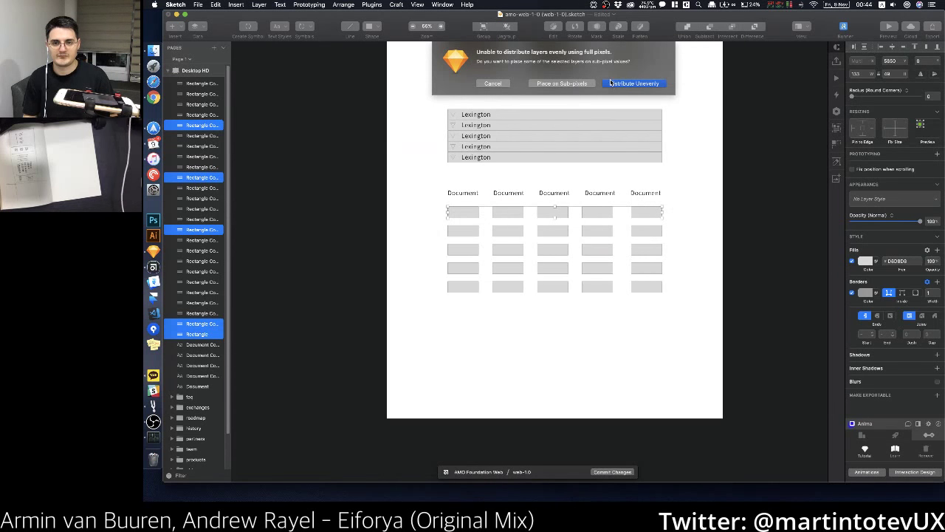
pyautogui.click(583, 83)
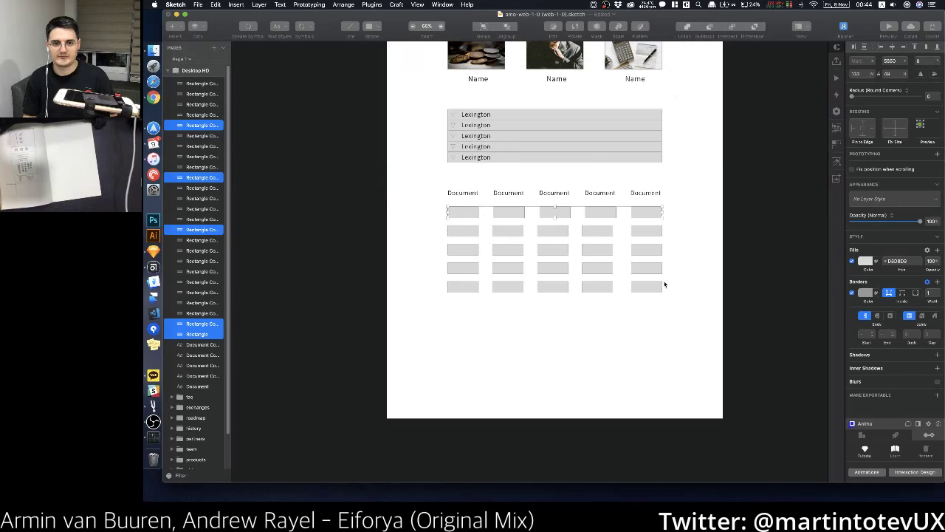
pyautogui.moveTo(669, 235); pyautogui.dragTo(445, 236)
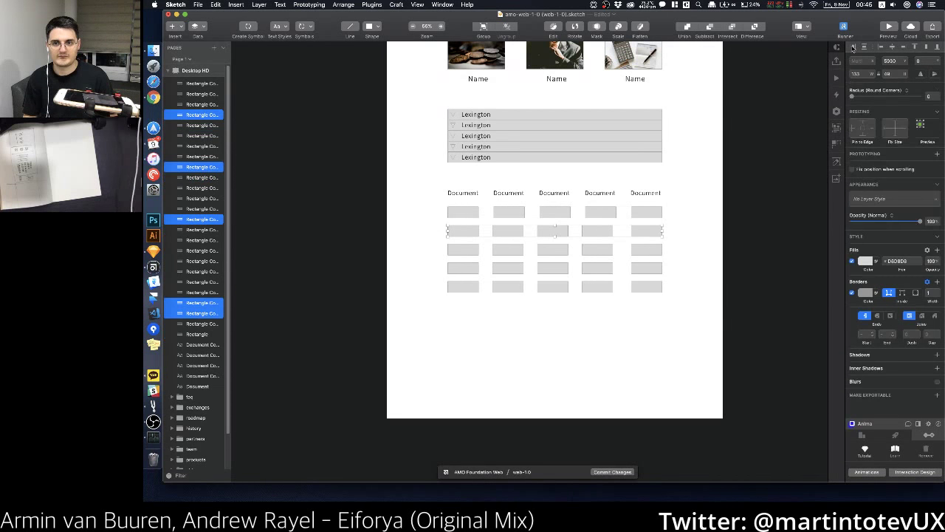
pyautogui.click(858, 49)
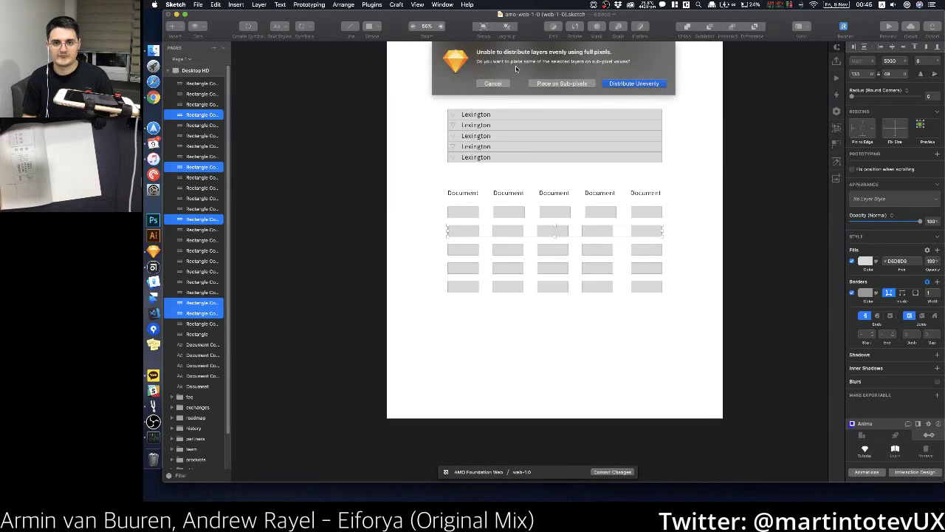
pyautogui.click(634, 84)
# Step: Distribute the rectangles of the third, fourth and fifth rows horizontally, choosing Distribute Unevenly for each row
pyautogui.moveTo(680, 248); pyautogui.dragTo(442, 252)
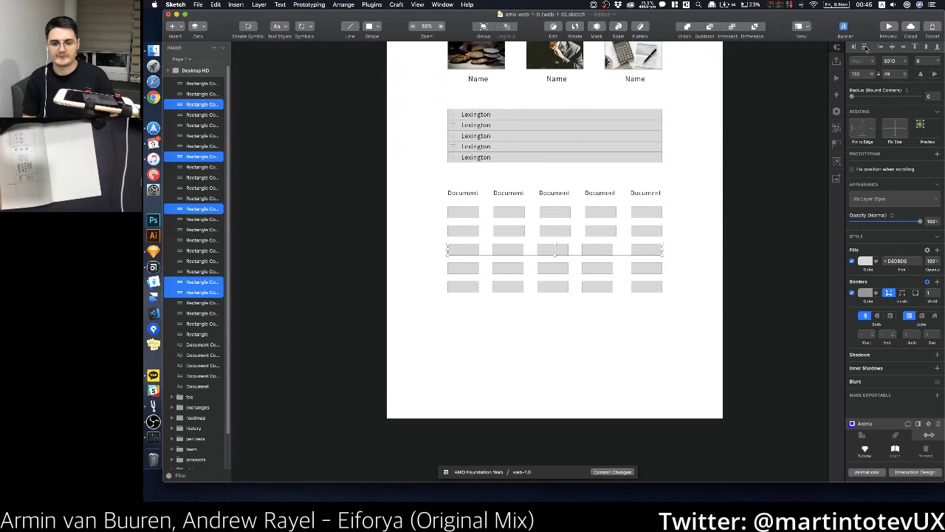
pyautogui.click(854, 49)
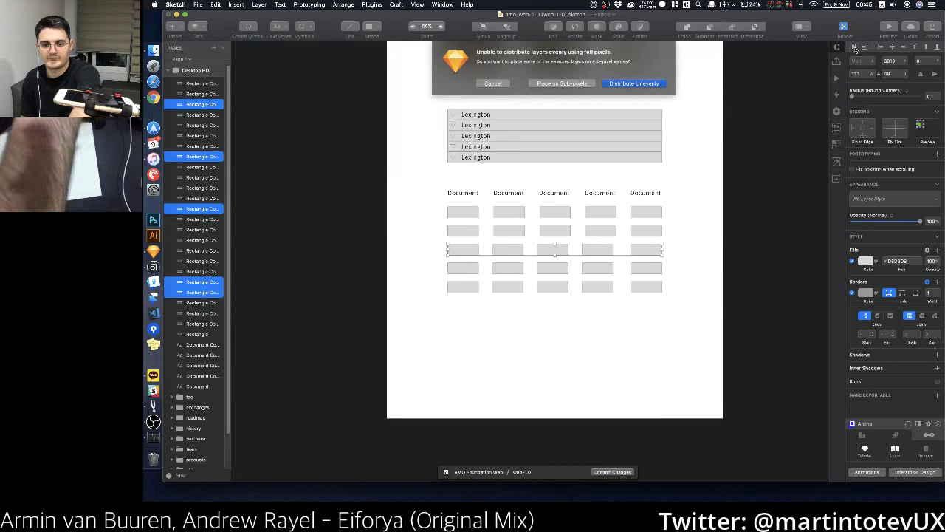
pyautogui.press('Return')
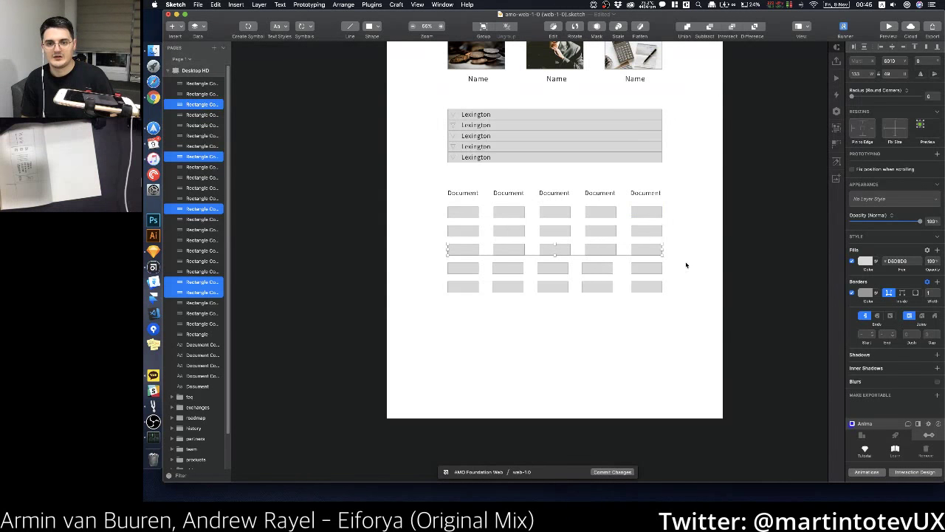
pyautogui.moveTo(685, 265); pyautogui.dragTo(440, 282)
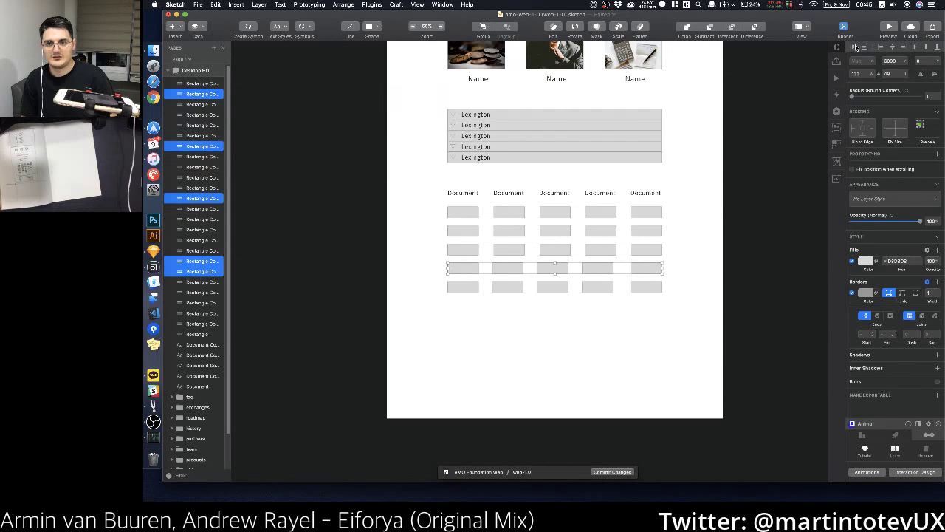
pyautogui.click(855, 49)
pyautogui.press('Return')
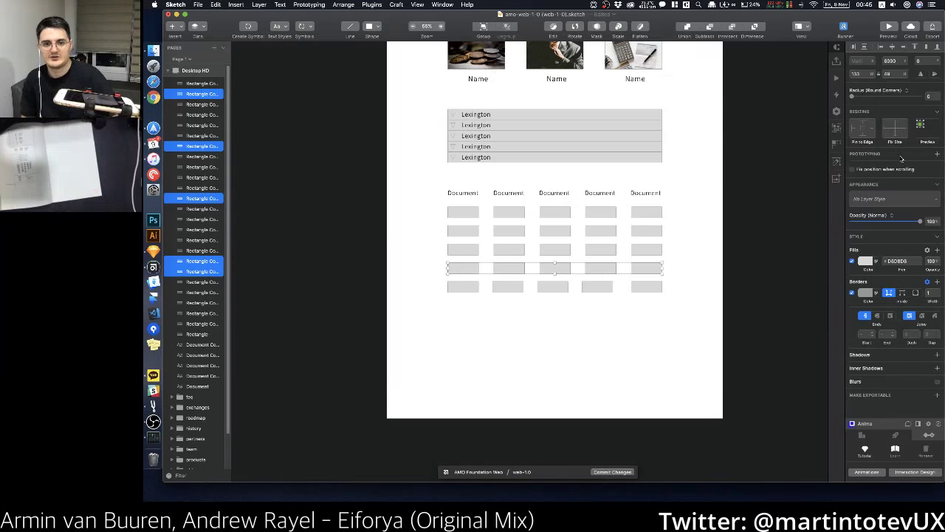
pyautogui.moveTo(673, 316); pyautogui.dragTo(446, 280)
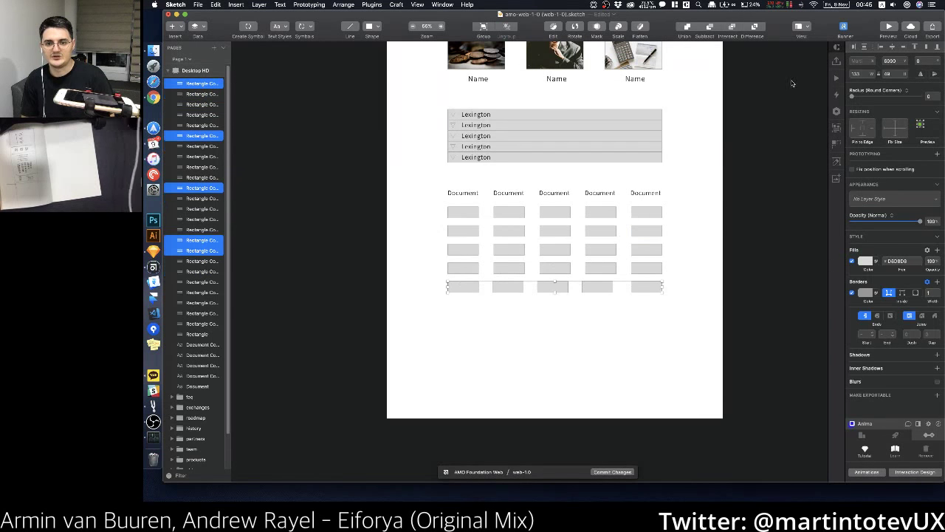
pyautogui.click(856, 47)
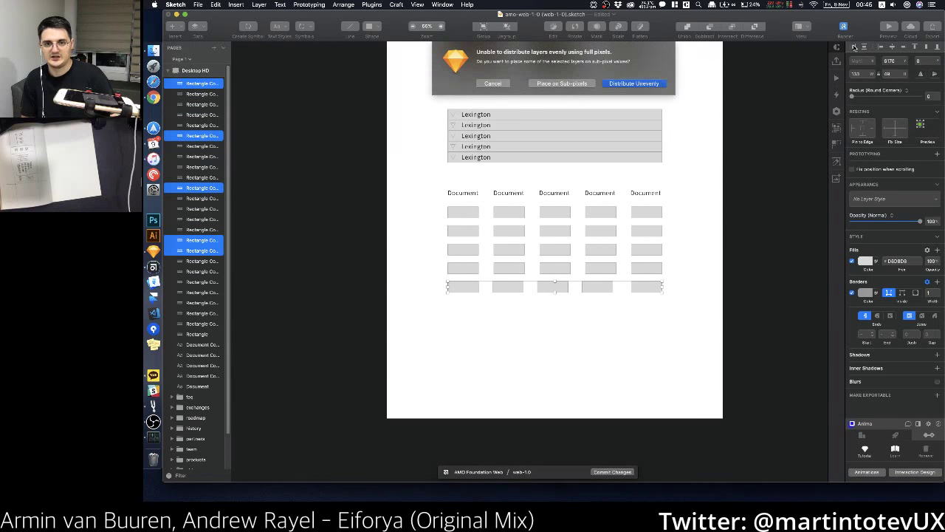
pyautogui.press('Return')
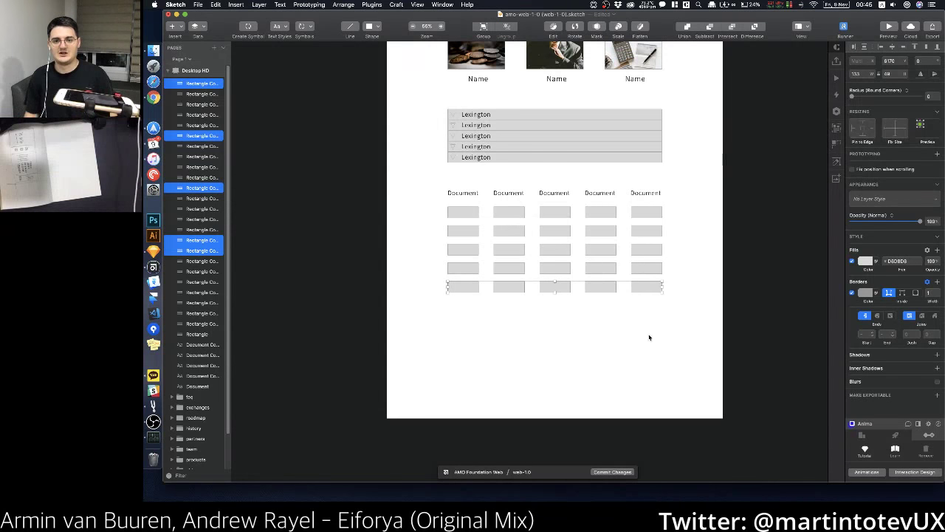
pyautogui.click(645, 355)
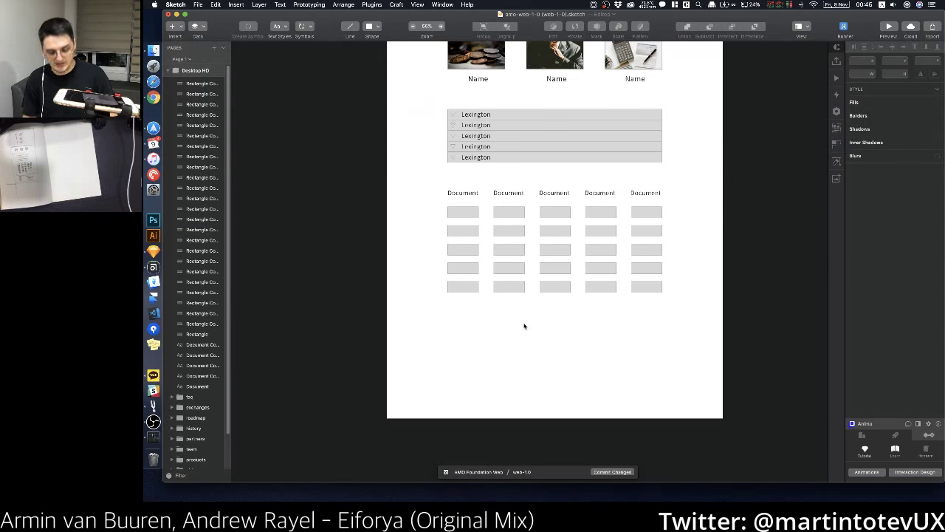
# Step: Draw a full-width rectangle below the rectangle grid as a footer band
pyautogui.press('r')
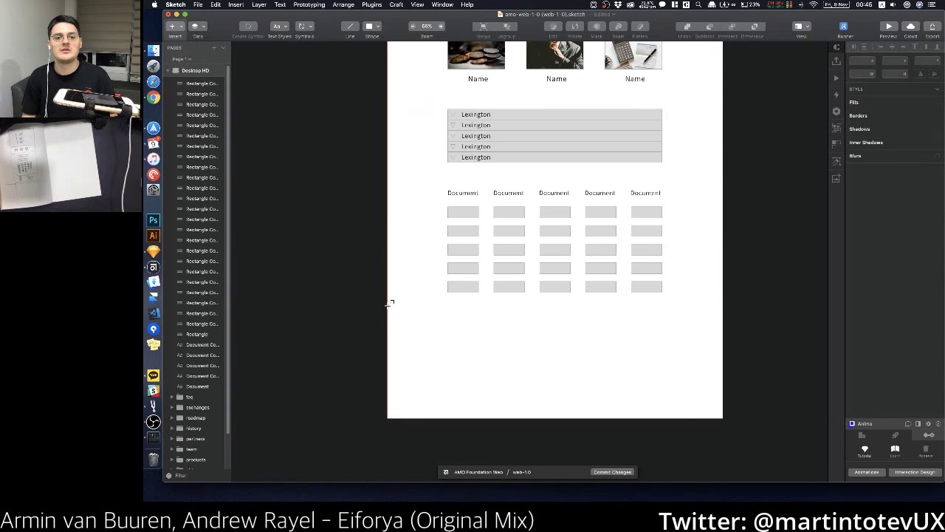
pyautogui.moveTo(387, 302); pyautogui.dragTo(726, 383)
pyautogui.press('Escape')
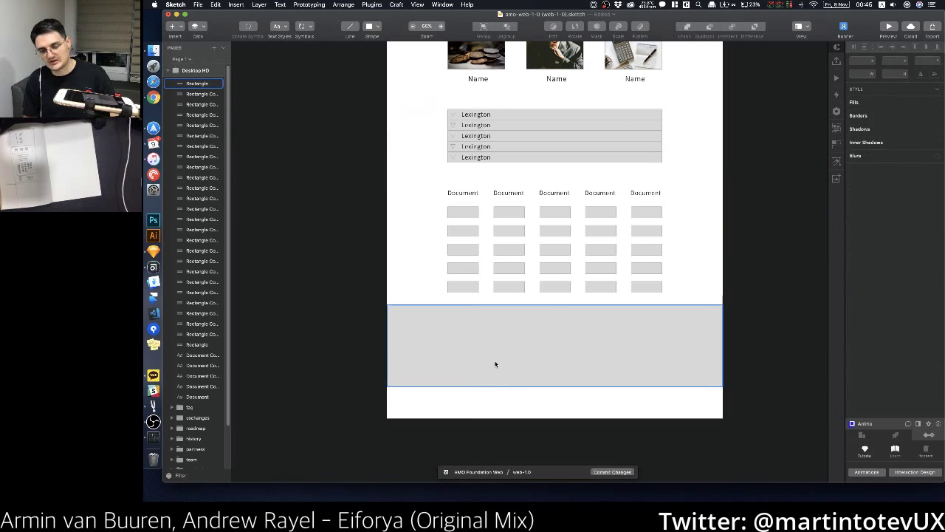
# Step: Try to insert an SVG logo from the Logos API with the Logo Fetcher plugin
pyautogui.click(339, 5)
pyautogui.moveTo(377, 5)
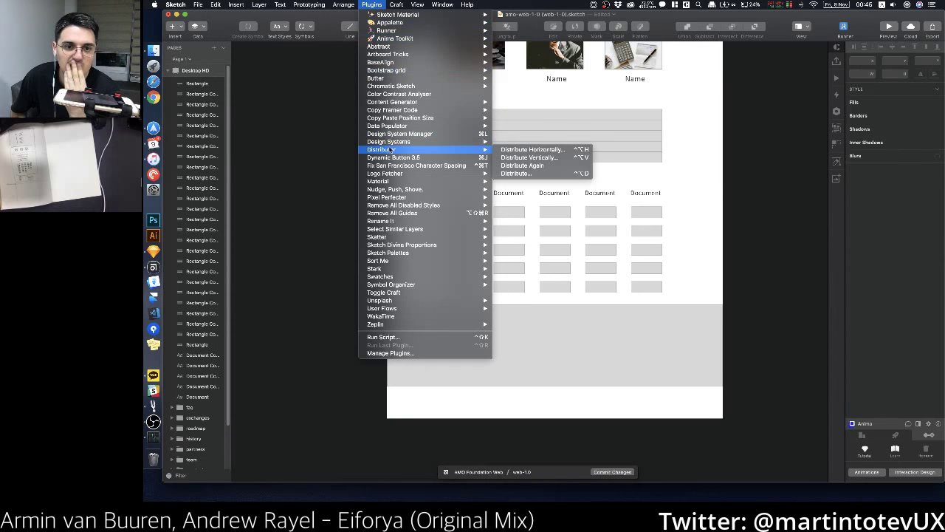
pyautogui.moveTo(414, 173)
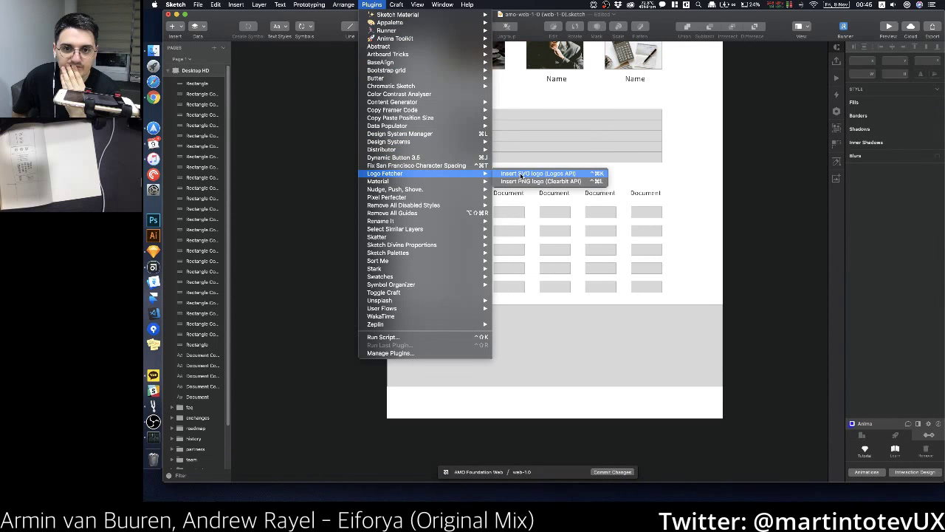
pyautogui.click(522, 174)
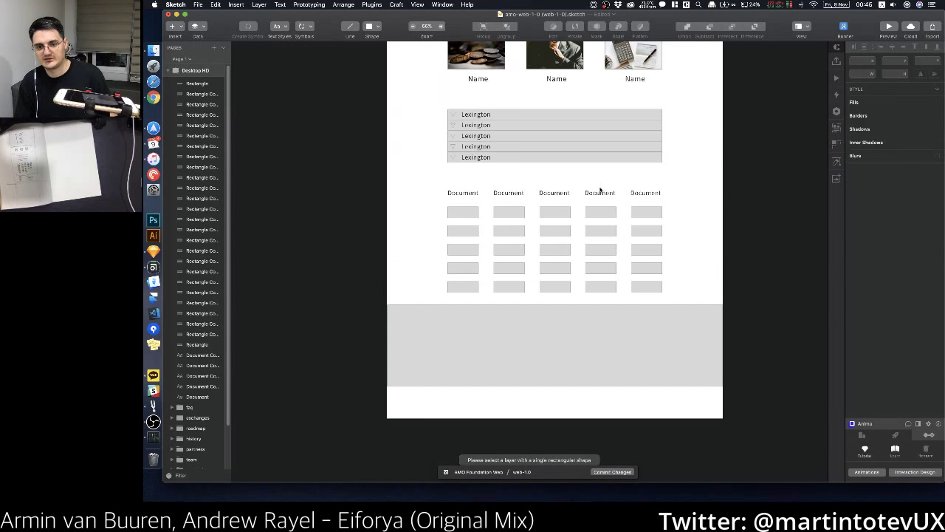
# Step: Draw a nearly square logo placeholder, about 132 px high, near the left side of the footer band
pyautogui.scroll(-1, 497, 448)
pyautogui.press('r')
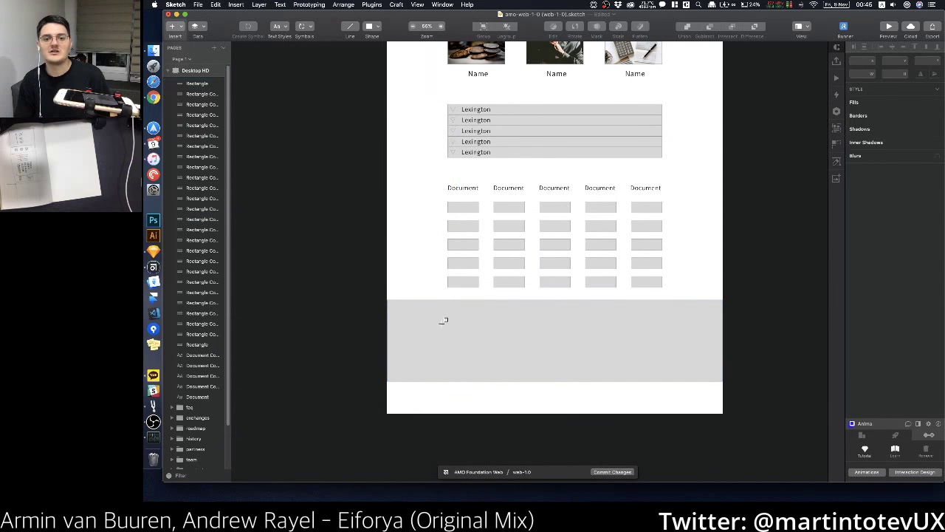
pyautogui.moveTo(439, 323); pyautogui.dragTo(470, 353)
# Step: Insert the Bitcoin (simpleicons) SVG logo into the placeholder with Logo Fetcher, searching for "bitcoin" and allowing the connection
pyautogui.click(371, 6)
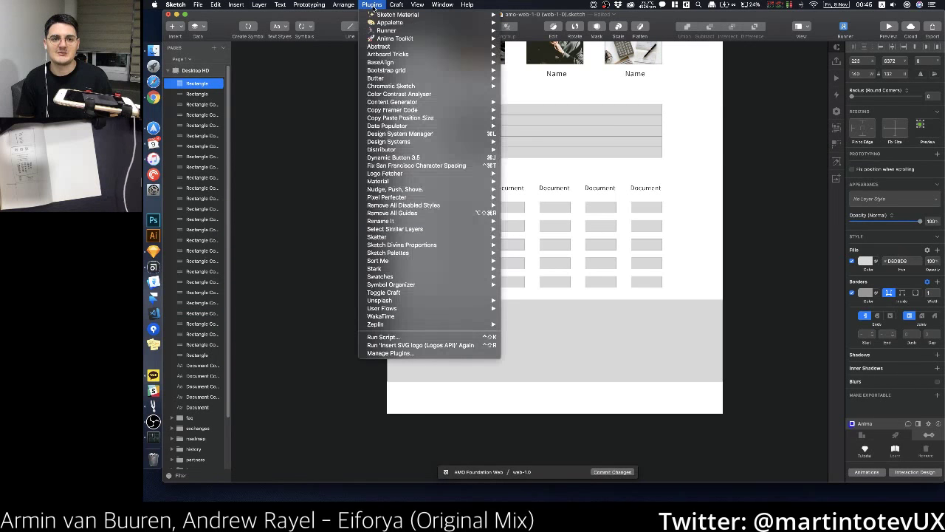
pyautogui.moveTo(429, 173)
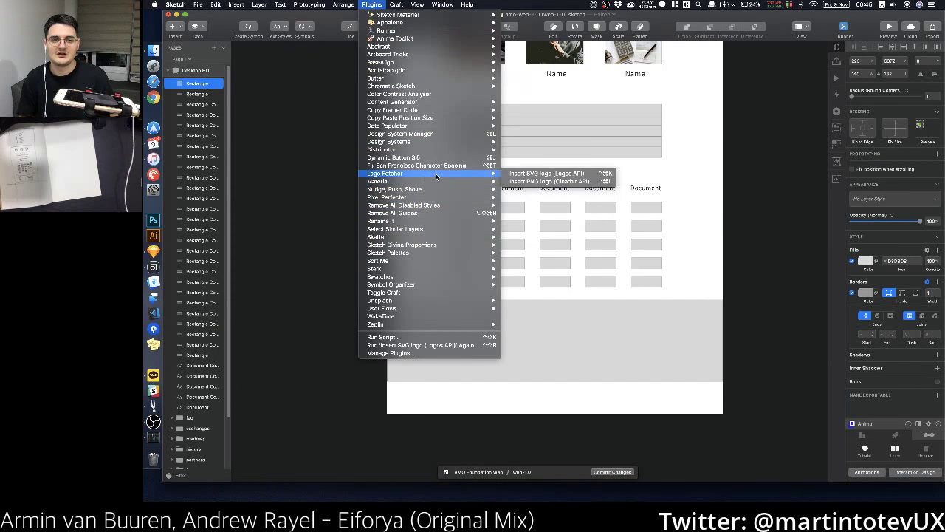
pyautogui.click(522, 177)
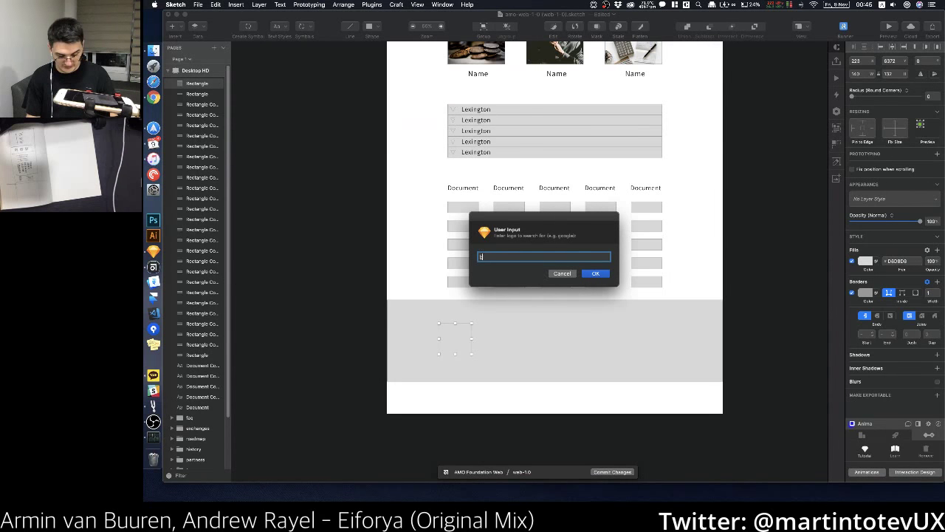
pyautogui.write('bitcoin')
pyautogui.press('Return')
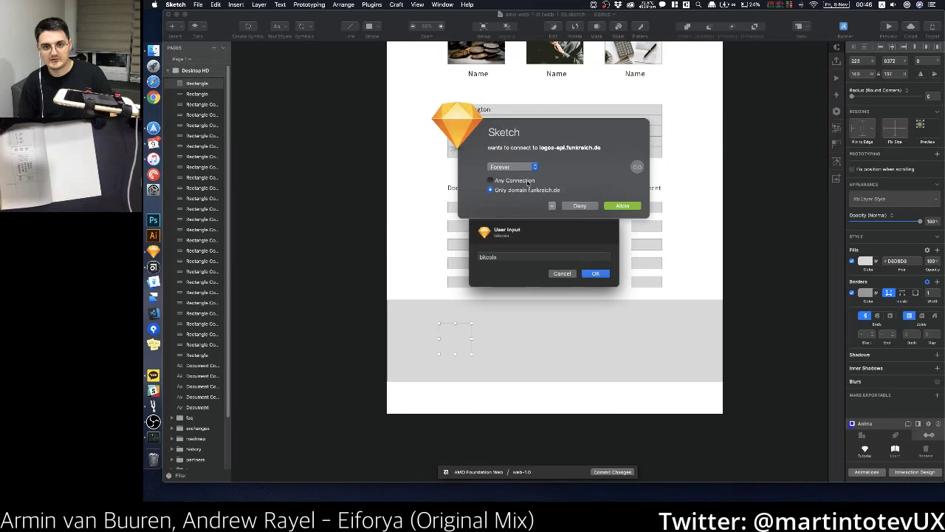
pyautogui.click(620, 206)
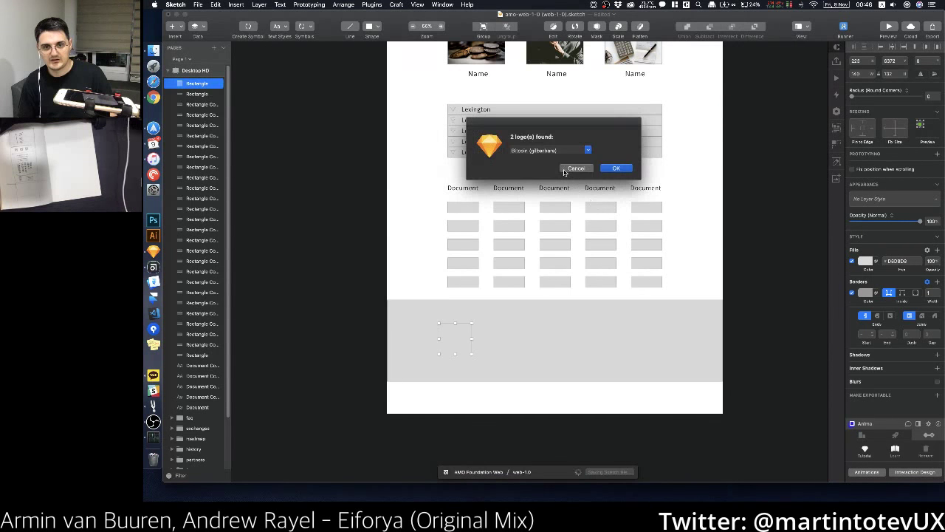
pyautogui.click(578, 150)
pyautogui.click(587, 150)
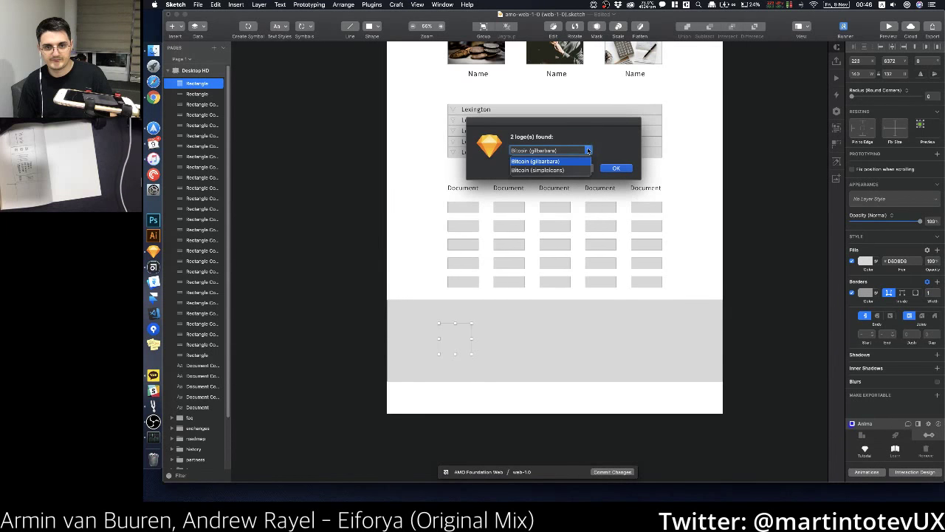
pyautogui.click(543, 169)
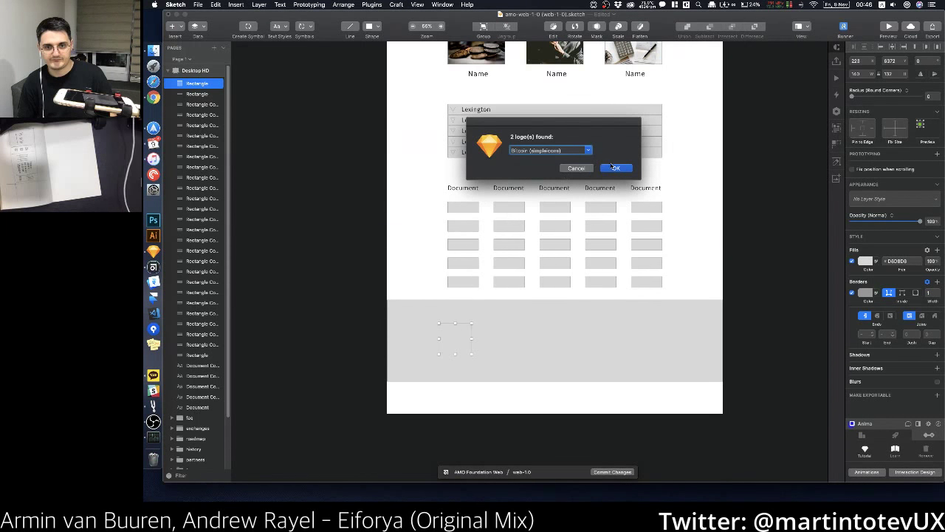
pyautogui.click(609, 169)
# Step: Move the Bitcoin logo to the upper part of the footer band, near the content's left edge
pyautogui.click(455, 338)
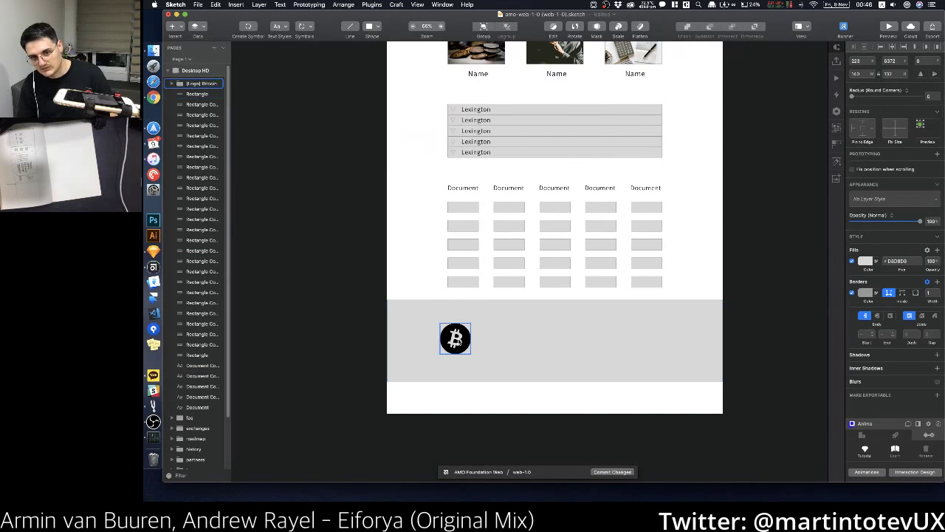
pyautogui.moveTo(455, 339); pyautogui.dragTo(465, 322)
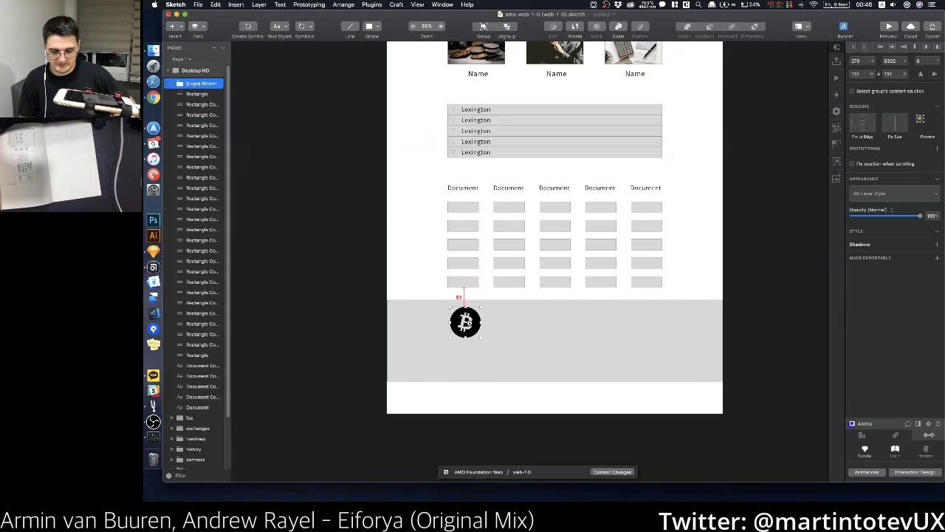
pyautogui.moveTo(465, 322); pyautogui.dragTo(465, 321)
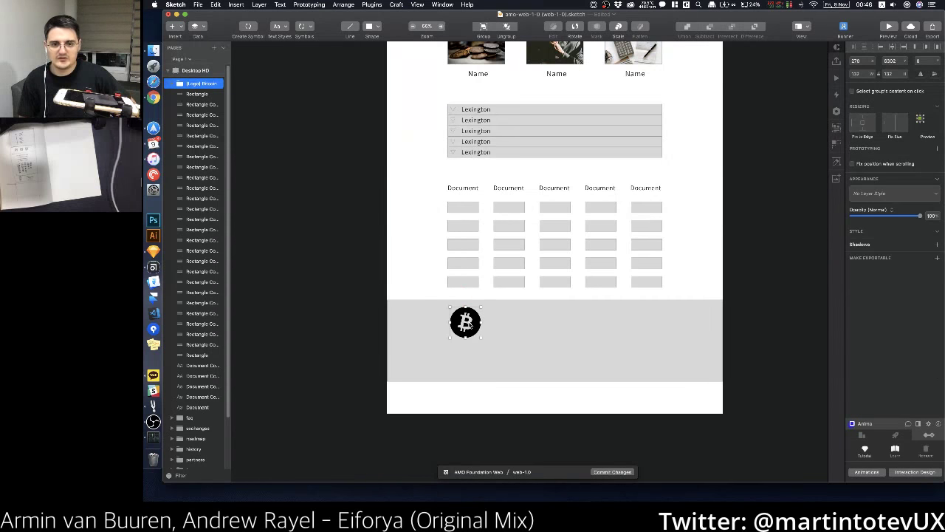
# Step: Copy the last roadmap description text into the footer, place it beneath the Bitcoin logo and save the document
pyautogui.click(462, 187)
pyautogui.scroll(3, 460, 183)
pyautogui.scroll(5, 460, 177)
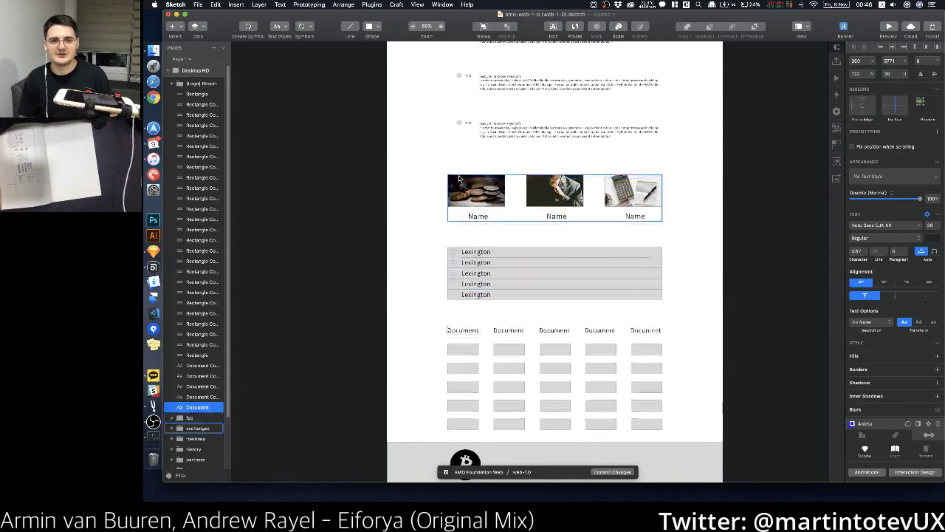
pyautogui.click(502, 131)
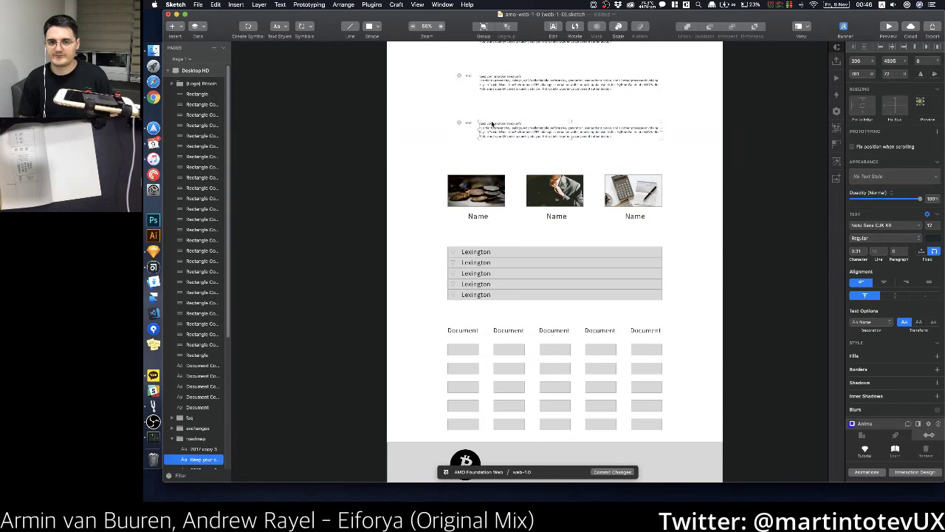
pyautogui.scroll(-10, 506, 156)
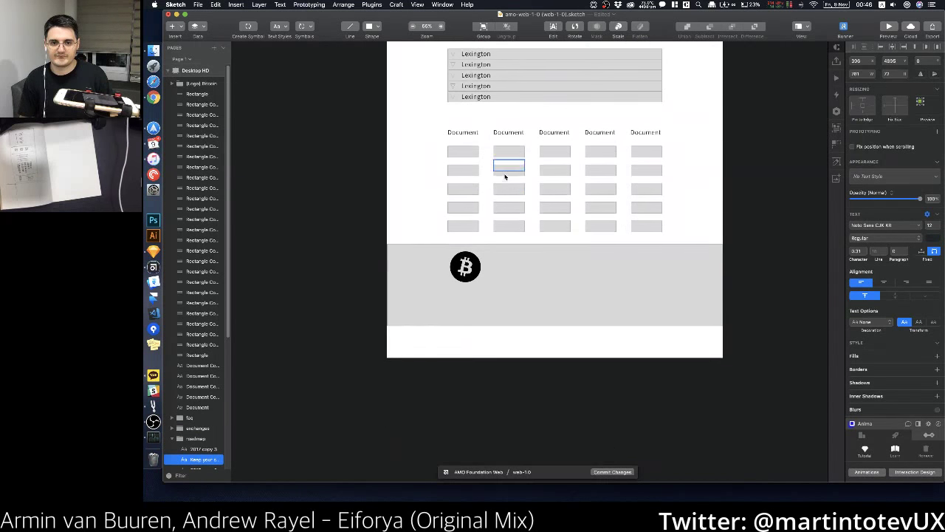
pyautogui.click(464, 242)
pyautogui.press('ctrl+alt+super+Up')
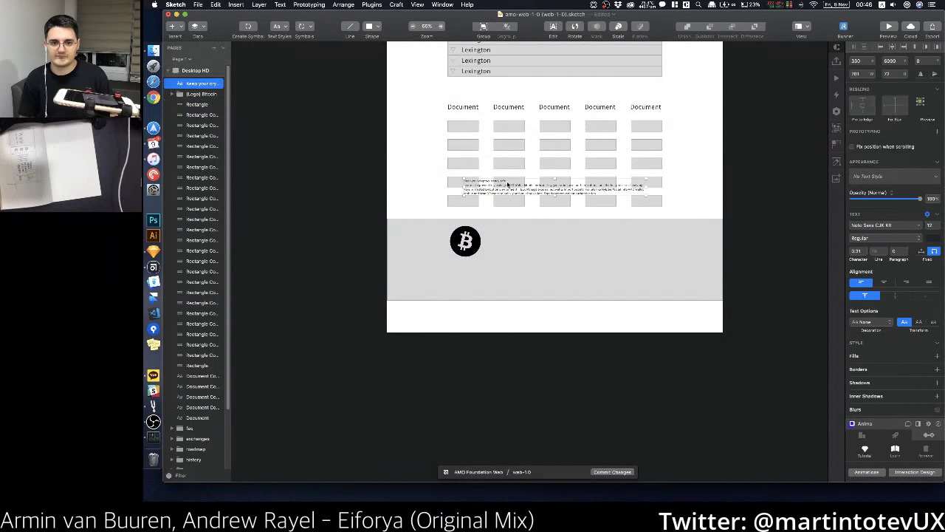
pyautogui.moveTo(503, 187)
pyautogui.mouseDown()
pyautogui.moveTo(510, 240)
pyautogui.moveTo(488, 267)
pyautogui.mouseUp()
pyautogui.press('super+s')
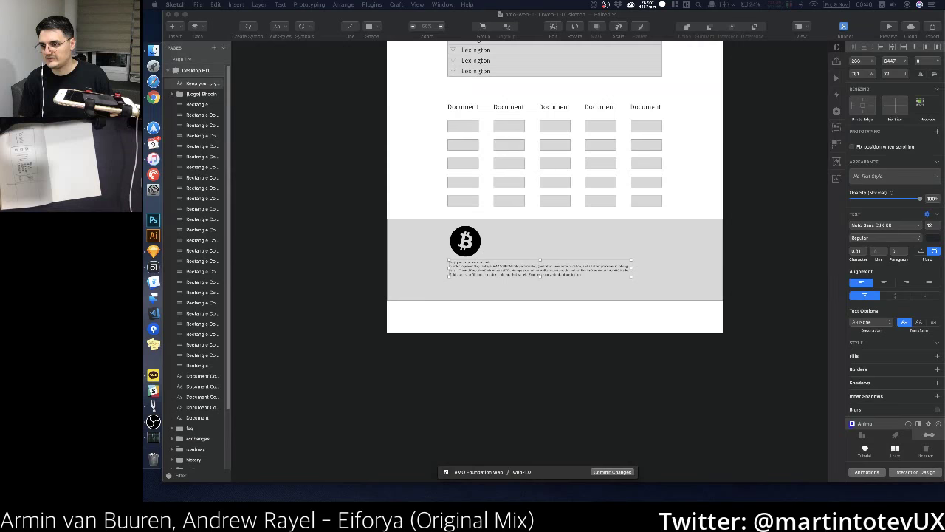
# Step: Replace the footer paragraph with the copied copyright text starting with "© 2018 AMO" and narrow its text box to fit
pyautogui.doubleClick(480, 273)
pyautogui.press('super+a')
pyautogui.press('super+v')
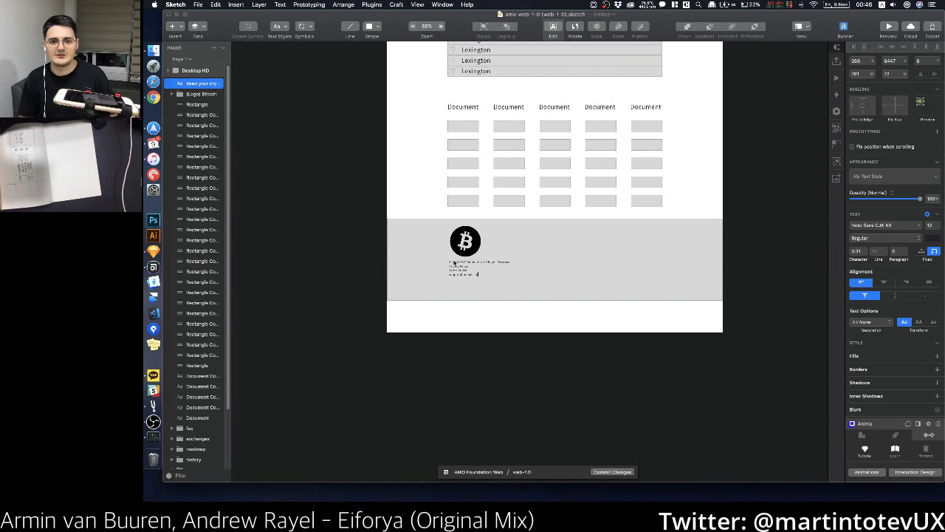
pyautogui.press('Escape')
pyautogui.moveTo(613, 273); pyautogui.dragTo(520, 274)
pyautogui.click(575, 213)
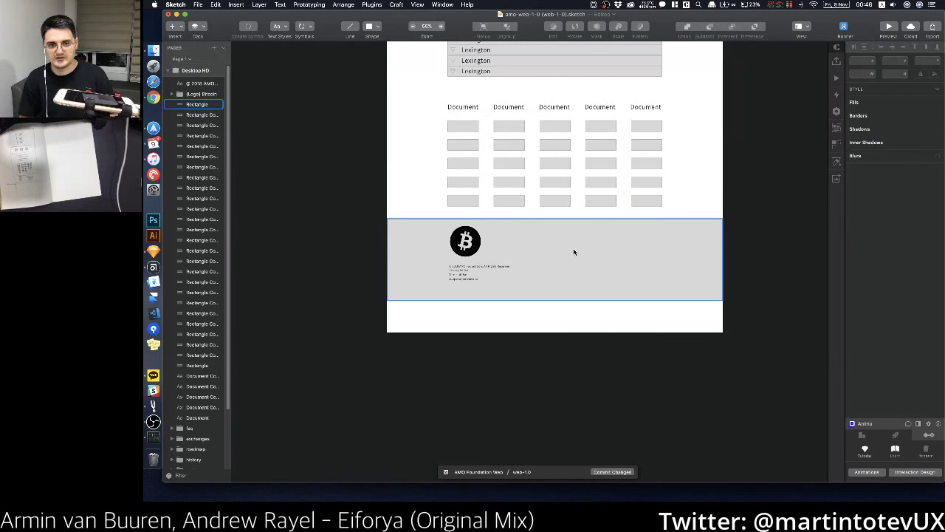
# Step: Draw a small square of about 41 px in the right half of the footer and duplicate it into a row of five
pyautogui.press('r')
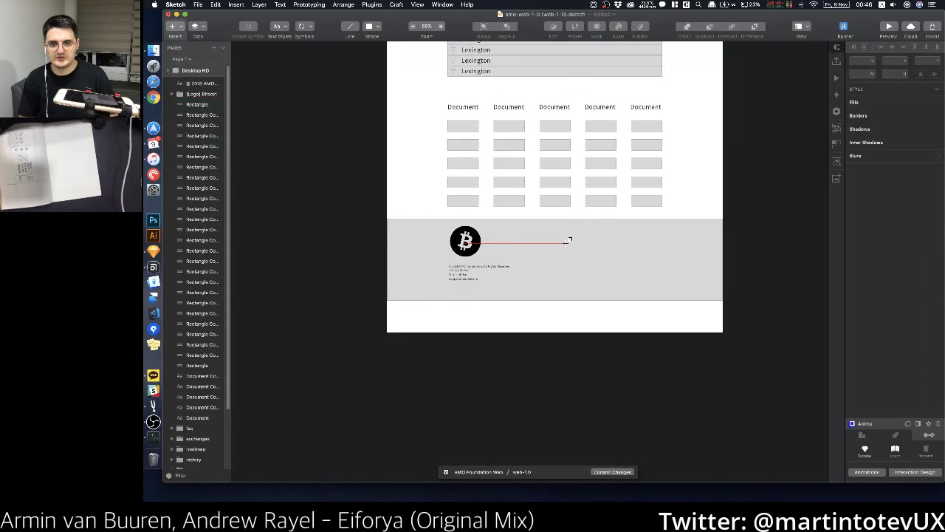
pyautogui.moveTo(567, 241); pyautogui.dragTo(591, 249)
pyautogui.press('super+d')
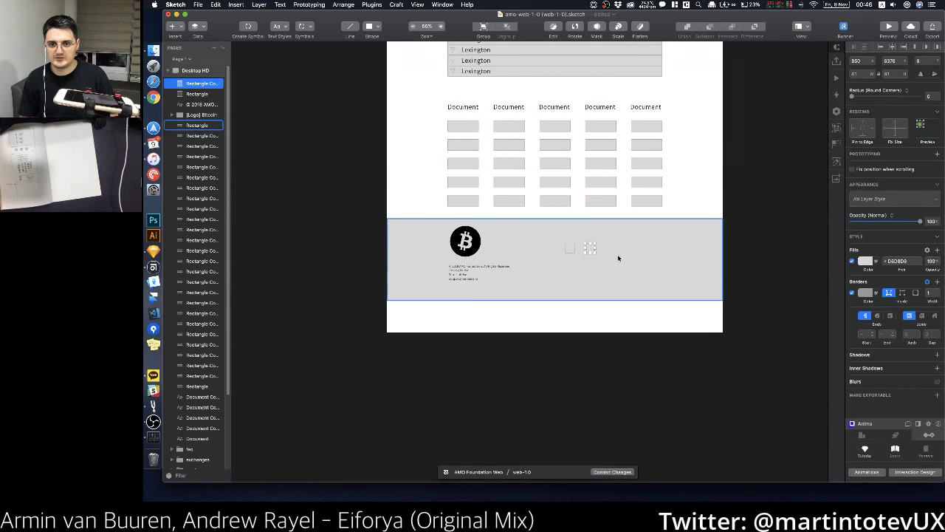
pyautogui.press('super+d')
pyautogui.press('super+d')
pyautogui.press('super+d')
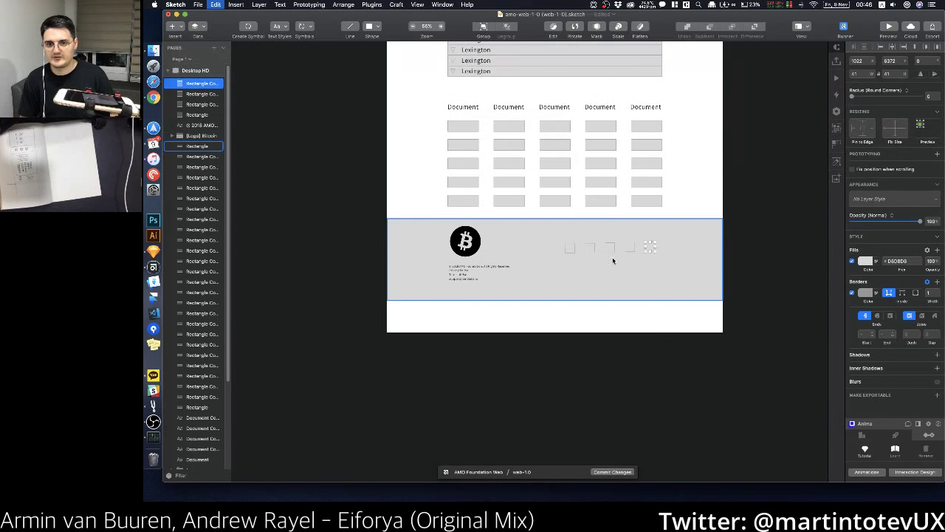
# Step: Duplicate the row of five squares directly below the first row and align the copies by their top edges
pyautogui.keyDown('shift'); pyautogui.click(630, 248); pyautogui.keyUp('shift')
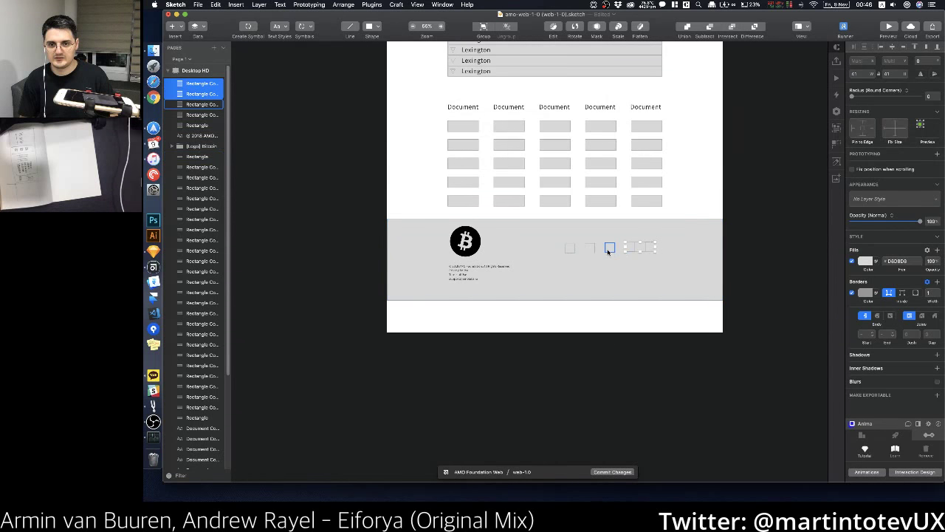
pyautogui.keyDown('shift'); pyautogui.click(609, 248); pyautogui.keyUp('shift')
pyautogui.keyDown('shift'); pyautogui.click(590, 249); pyautogui.keyUp('shift')
pyautogui.keyDown('shift'); pyautogui.click(570, 249); pyautogui.keyUp('shift')
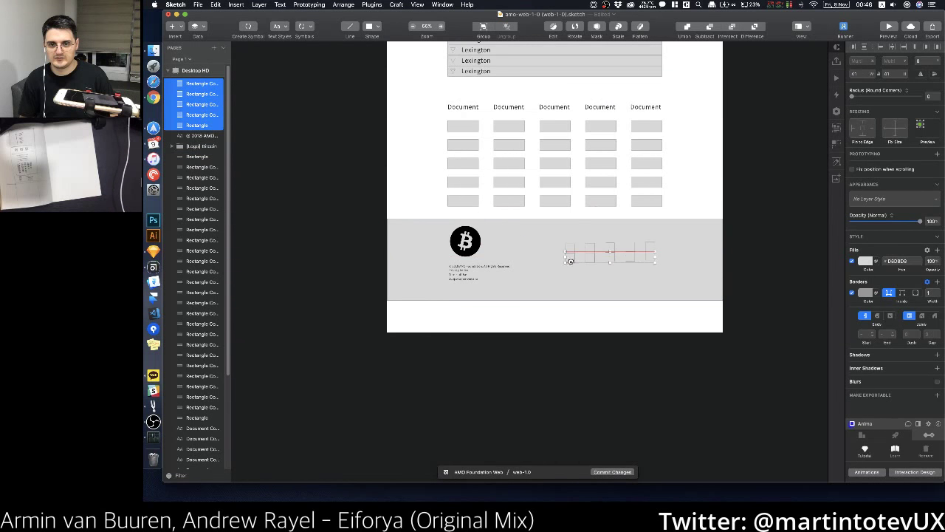
pyautogui.moveTo(571, 250); pyautogui.dragTo(585, 257)
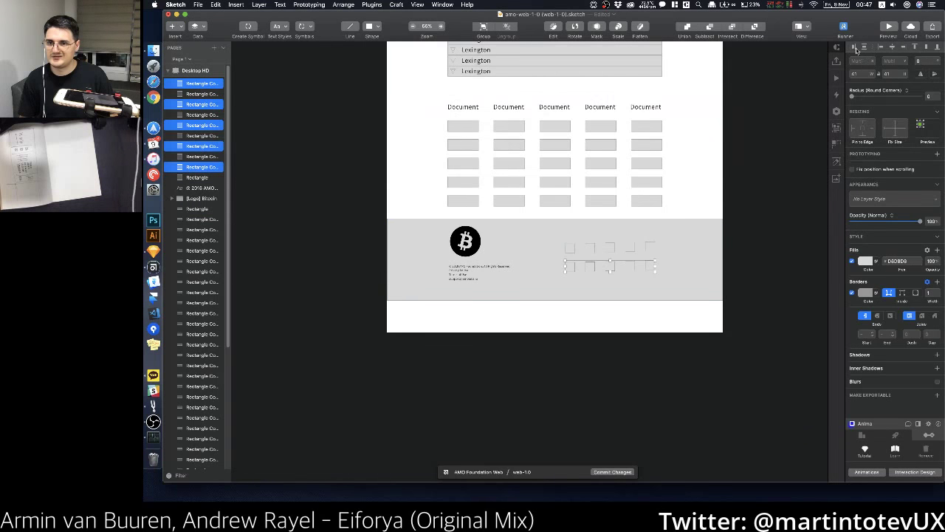
pyautogui.click(915, 48)
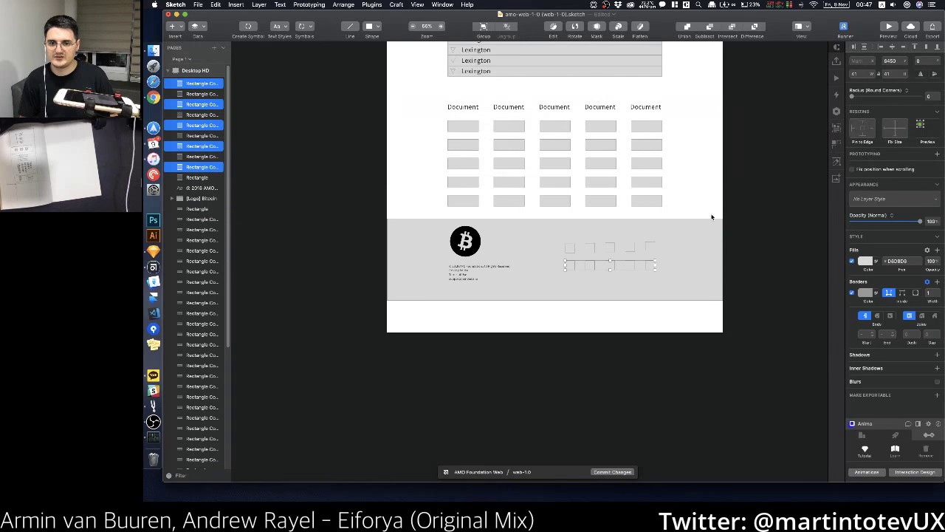
# Step: Align the five squares of the upper footer row by their top edges
pyautogui.click(650, 249)
pyautogui.keyDown('shift'); pyautogui.click(610, 248); pyautogui.keyUp('shift')
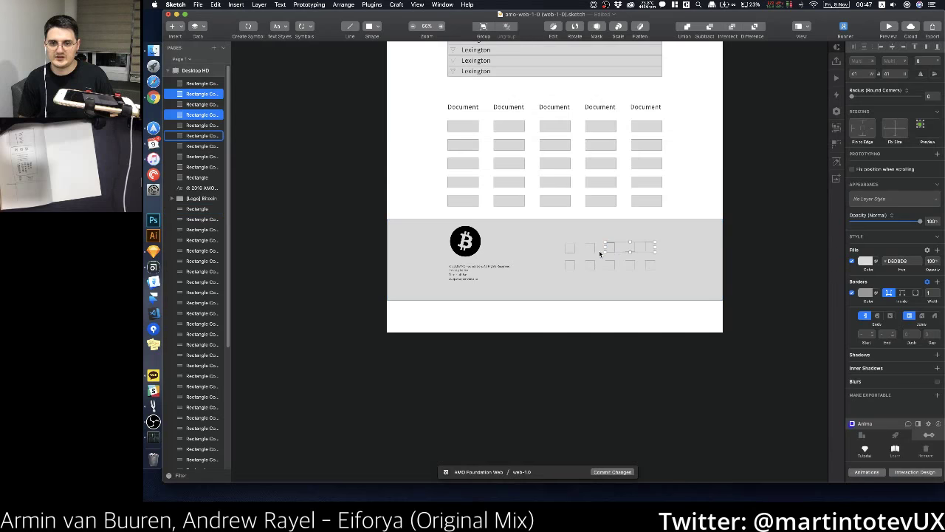
pyautogui.keyDown('shift'); pyautogui.click(590, 252); pyautogui.keyUp('shift')
pyautogui.keyDown('shift'); pyautogui.click(570, 253); pyautogui.keyUp('shift')
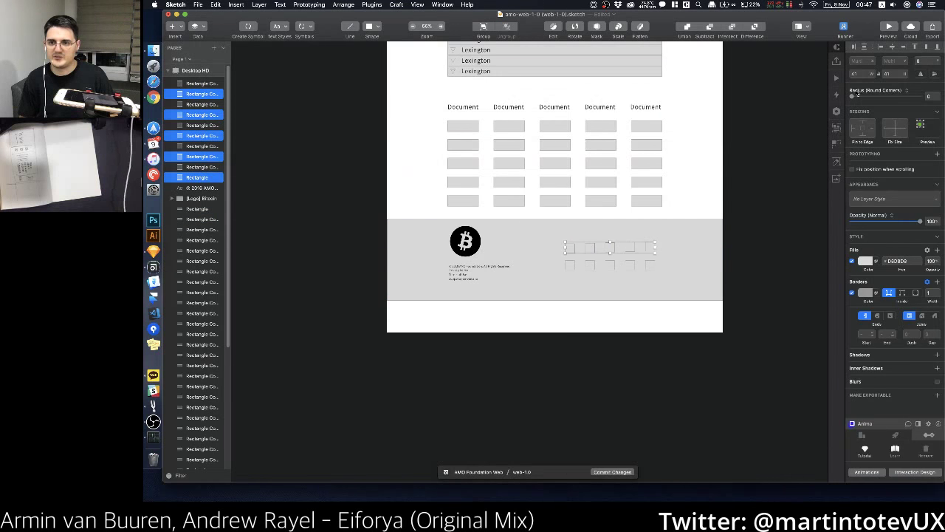
pyautogui.click(919, 48)
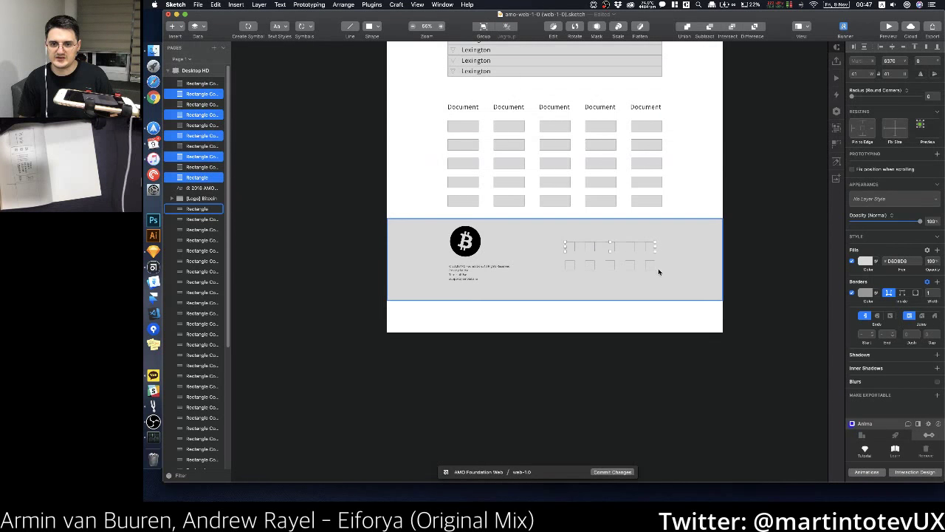
# Step: Insert the Minutemailer (simpleicons) SVG logo into the first square of the upper row with Logo Fetcher, searching for "email"
pyautogui.click(569, 246)
pyautogui.click(371, 4)
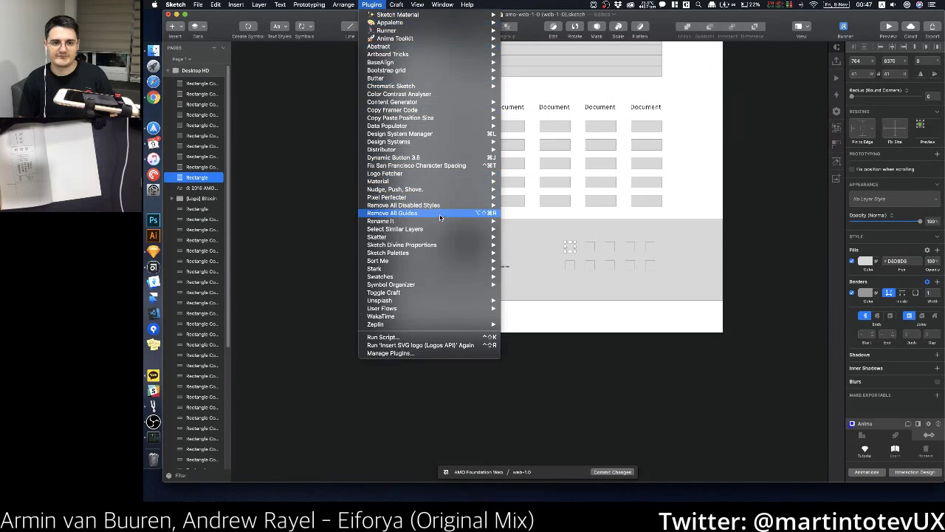
pyautogui.moveTo(442, 175)
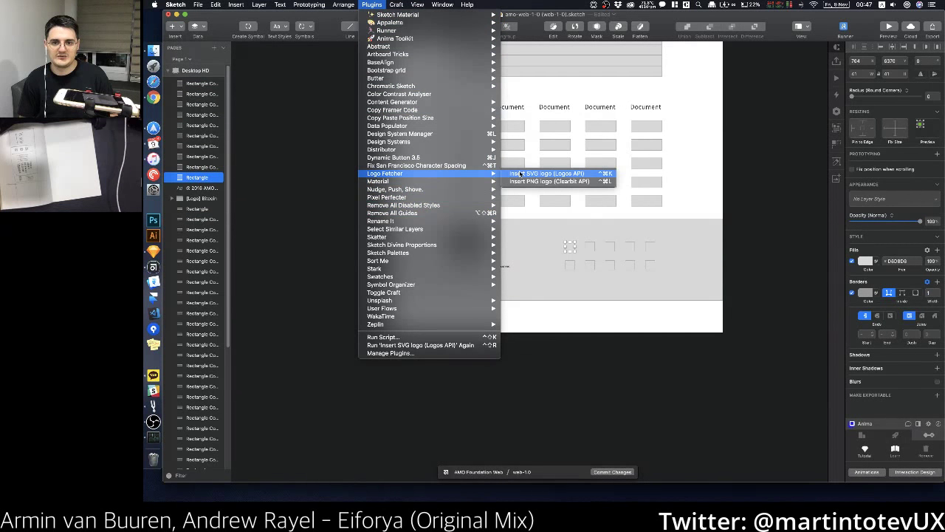
pyautogui.click(520, 174)
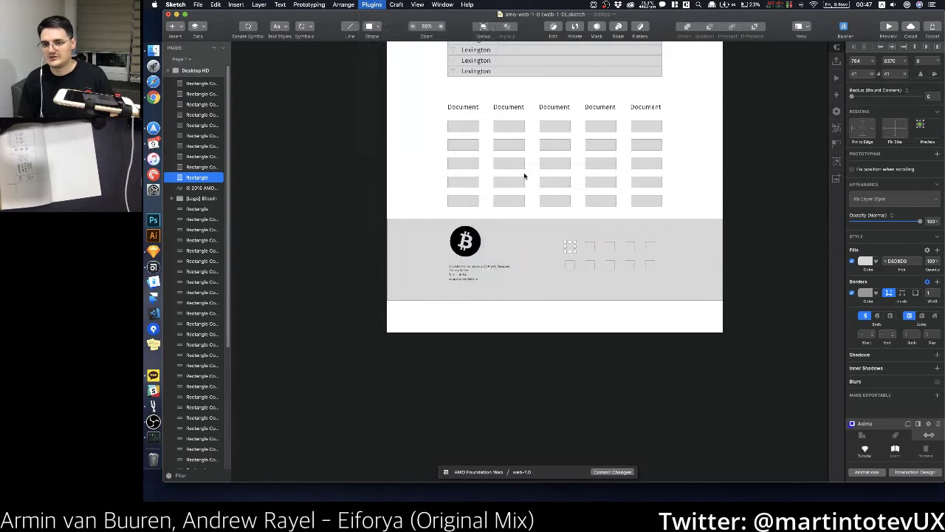
pyautogui.write('cmail')
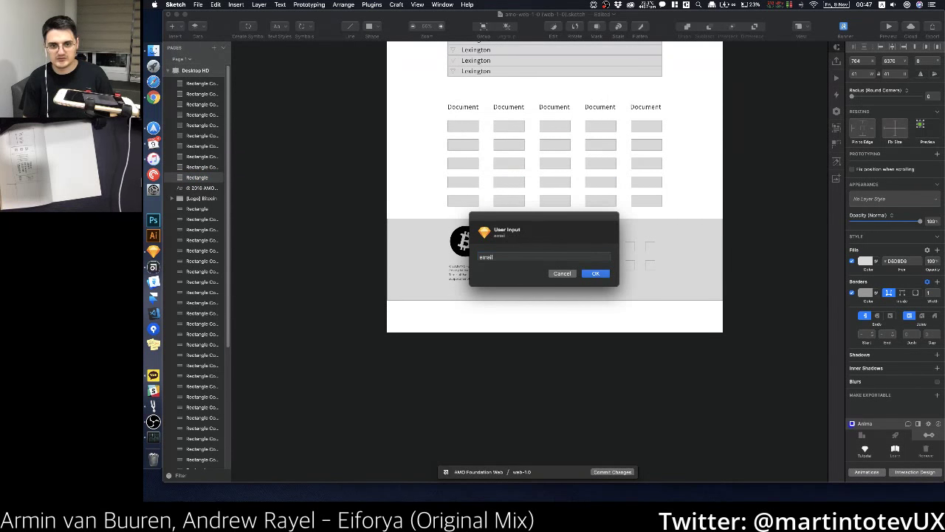
pyautogui.press('Return')
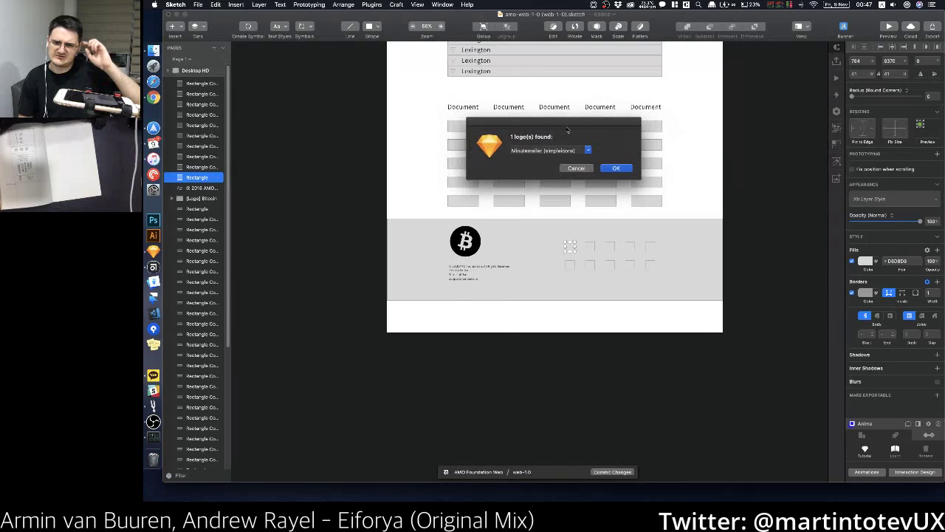
pyautogui.click(563, 149)
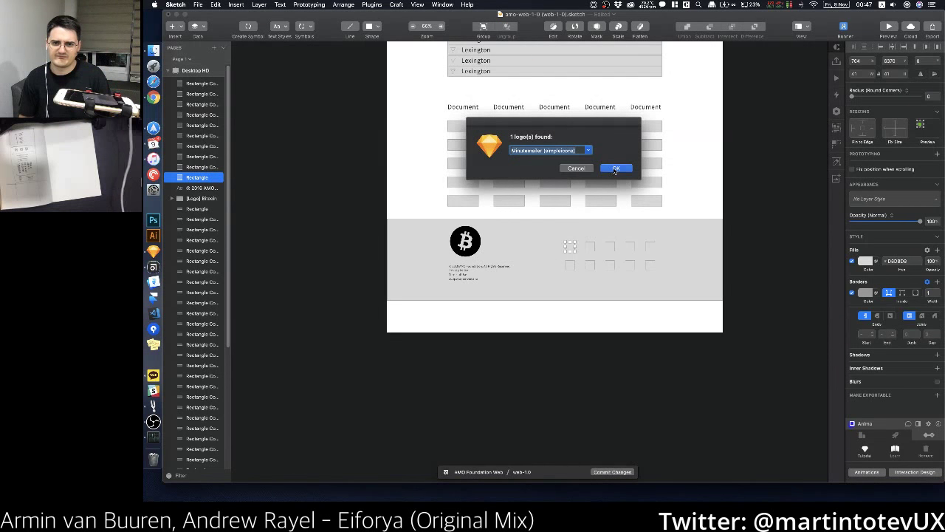
pyautogui.click(616, 168)
pyautogui.click(591, 248)
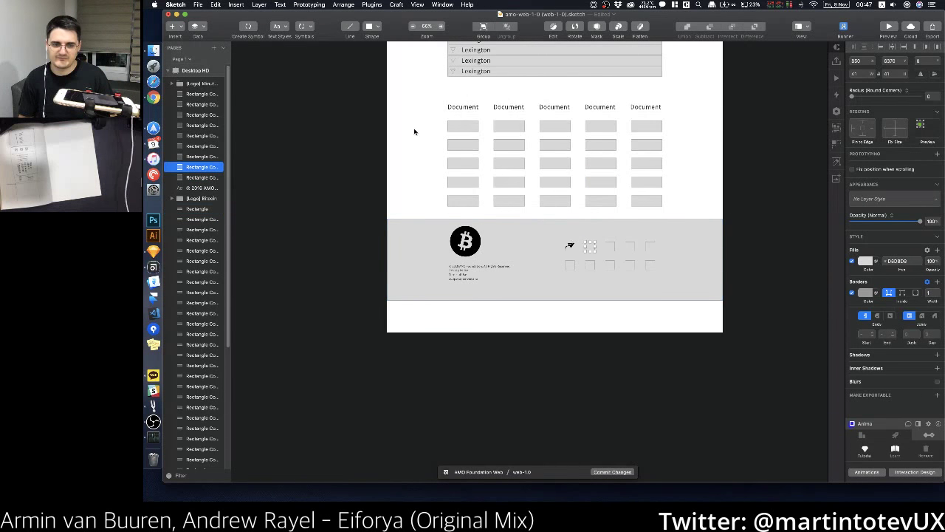
# Step: Insert the Telegram (gilbarbara) SVG logo into the second square of the upper footer row with Logo Fetcher, searching for "telegram"
pyautogui.click(372, 4)
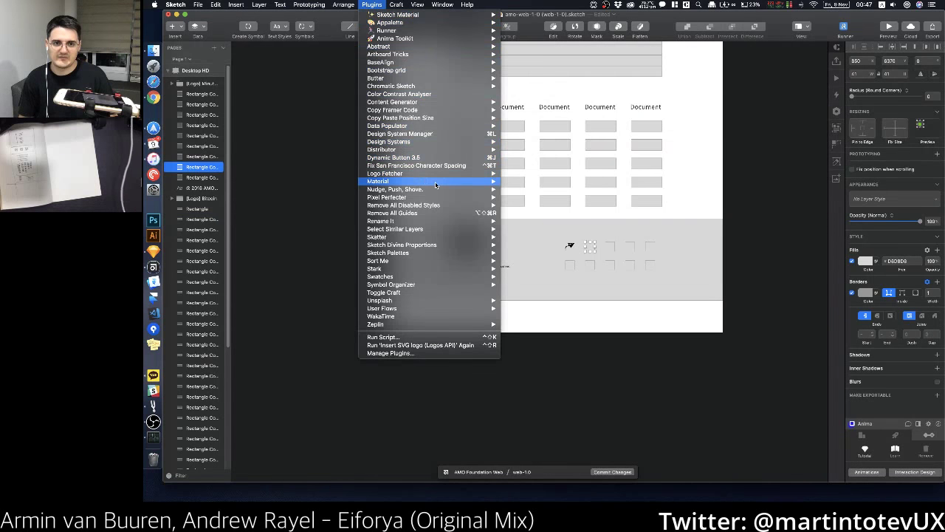
pyautogui.moveTo(454, 174)
pyautogui.click(522, 175)
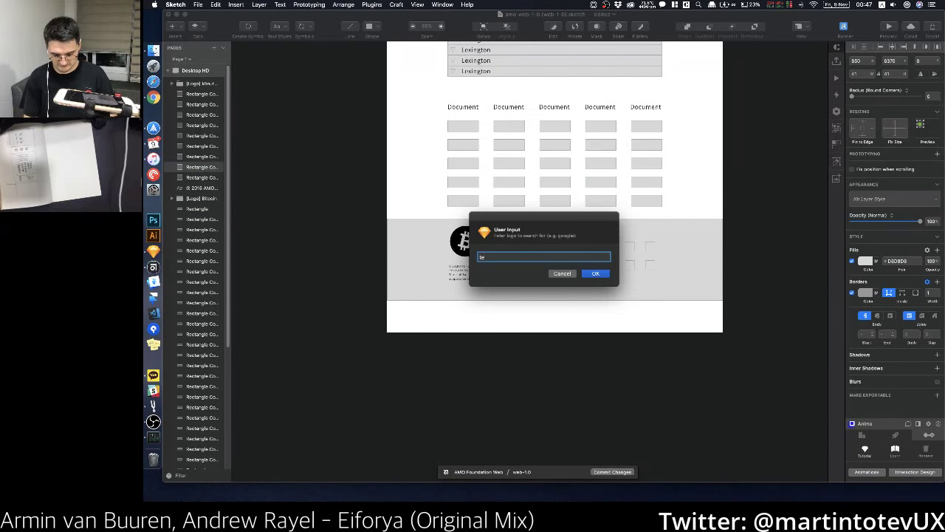
pyautogui.write('telegram')
pyautogui.press('Return')
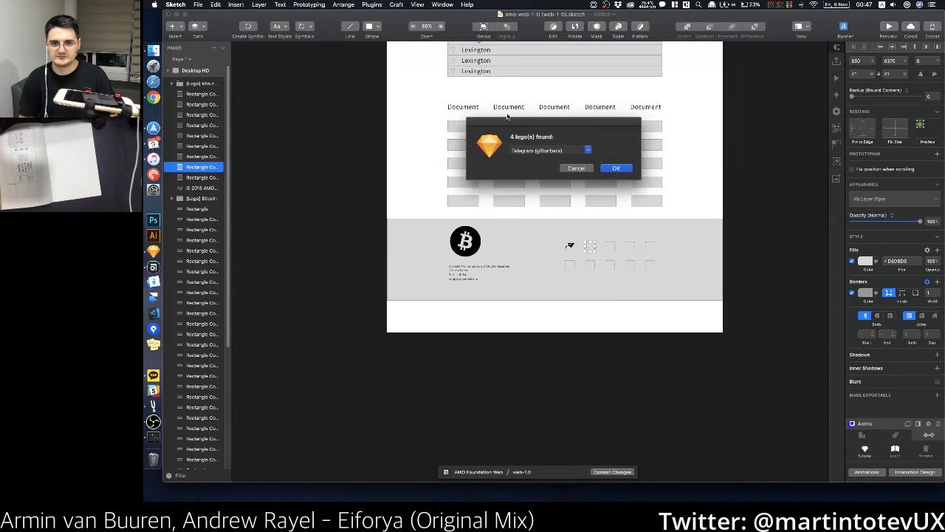
pyautogui.click(605, 168)
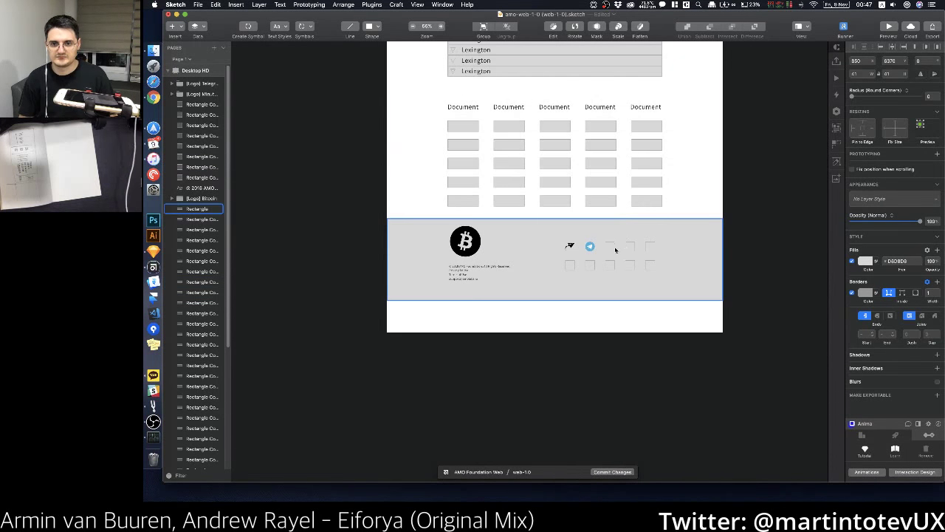
# Step: Insert the Kakao Talk (instantlogos) SVG logo into the third square of the upper footer row with Logo Fetcher
pyautogui.click(344, 5)
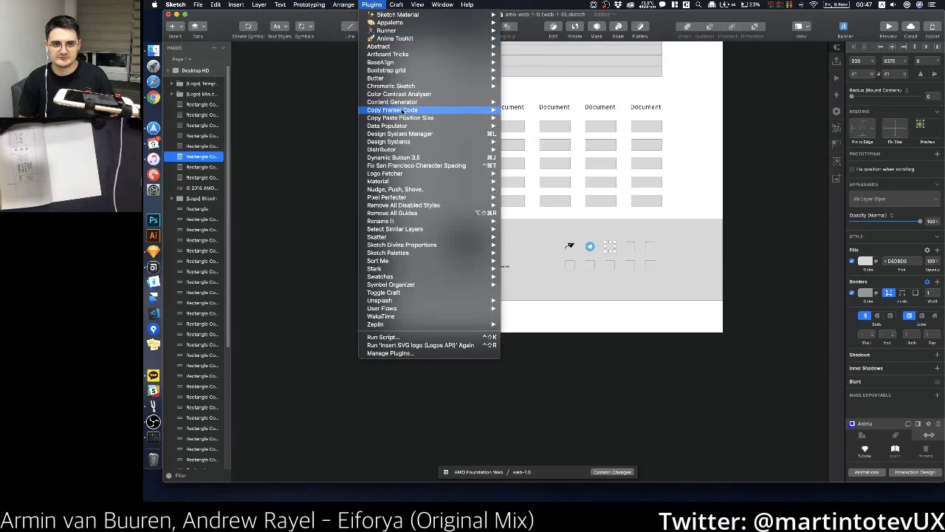
pyautogui.moveTo(423, 174)
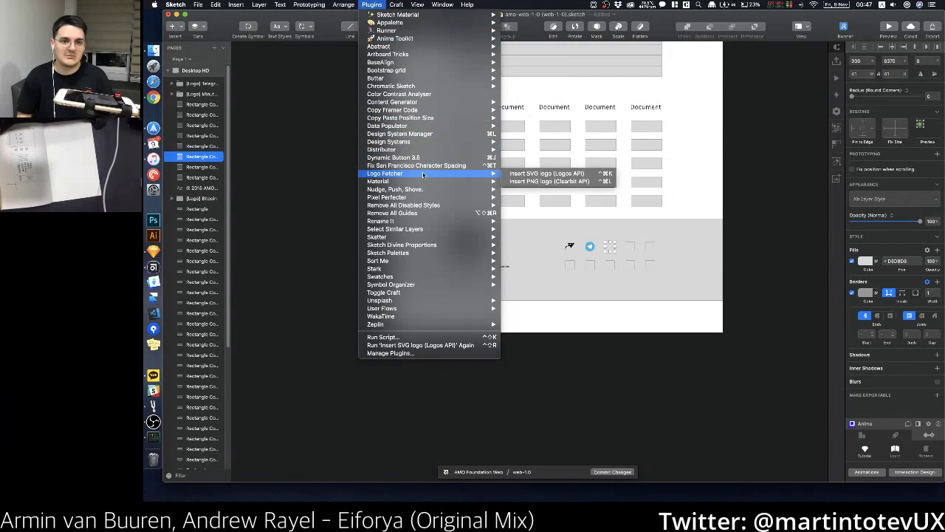
pyautogui.click(530, 179)
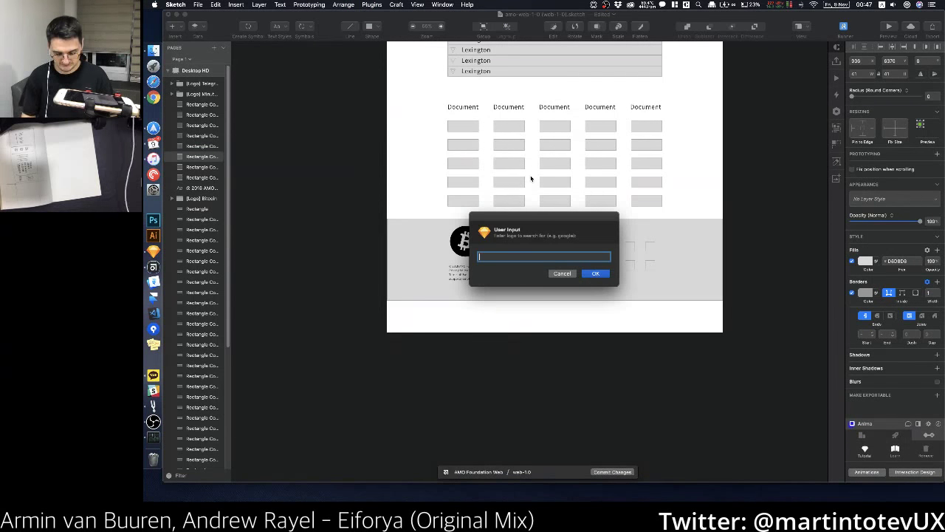
pyautogui.press('Return')
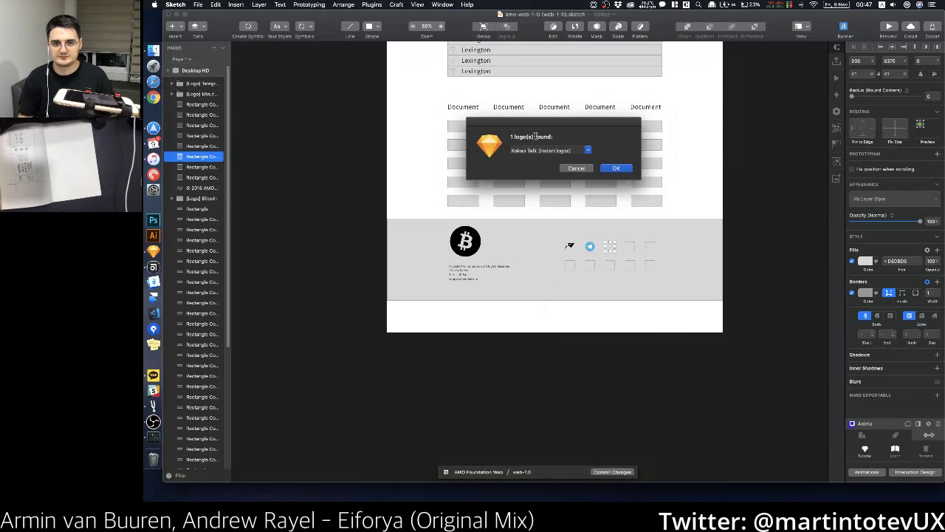
pyautogui.click(614, 171)
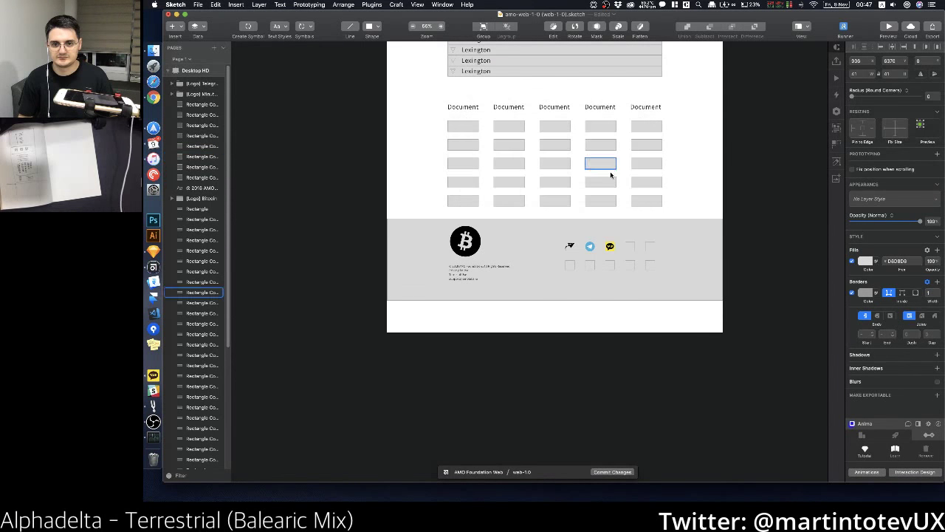
# Step: Insert the WeChat (instantlogos) SVG logo into the fourth square of the upper footer row with Logo Fetcher, searching for "wechat"
pyautogui.click(629, 246)
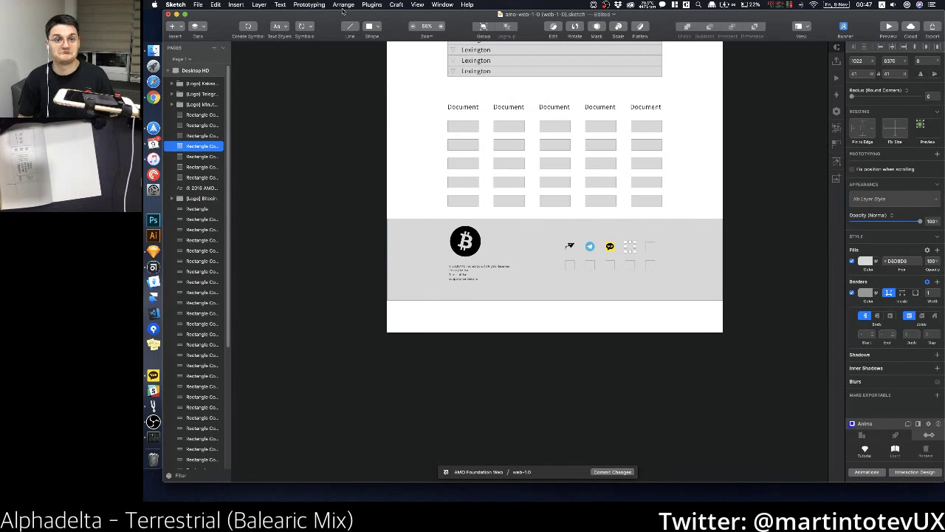
pyautogui.click(371, 5)
pyautogui.moveTo(427, 174)
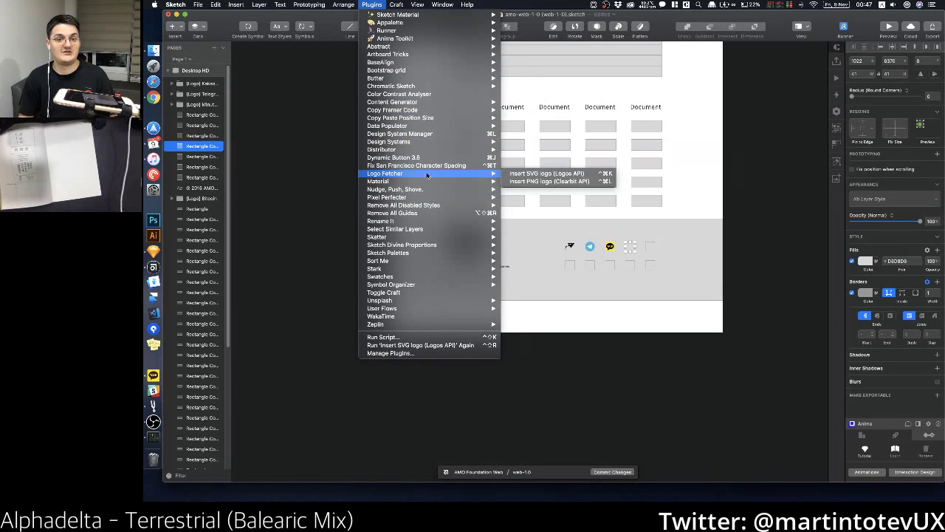
pyautogui.click(516, 178)
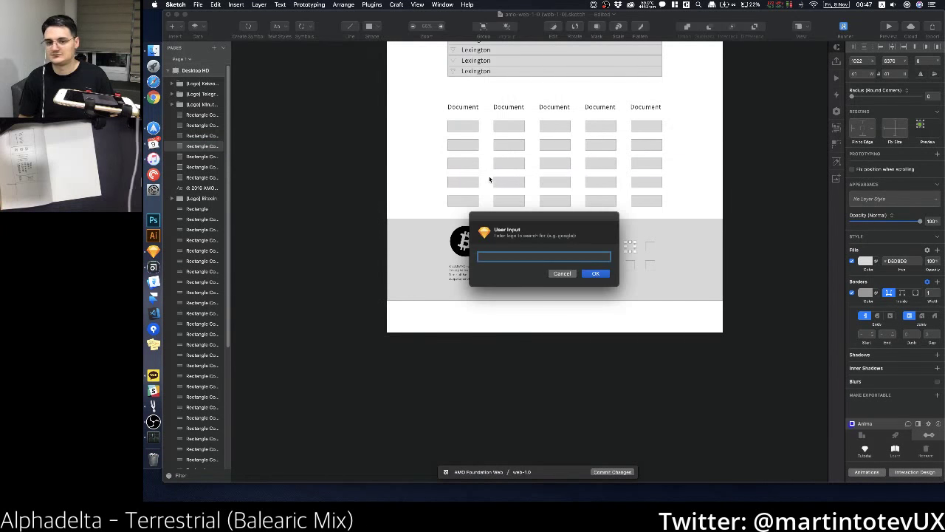
pyautogui.write('wec')
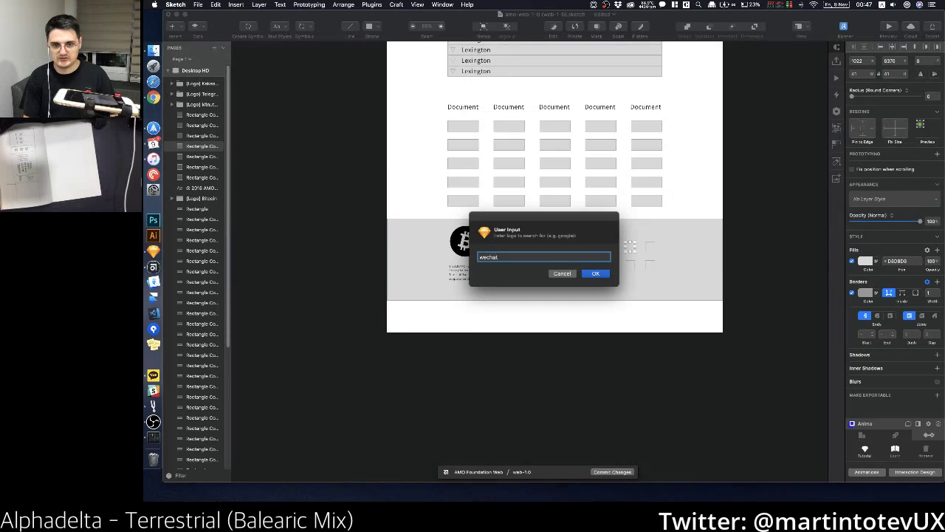
pyautogui.write('hat')
pyautogui.press('Return')
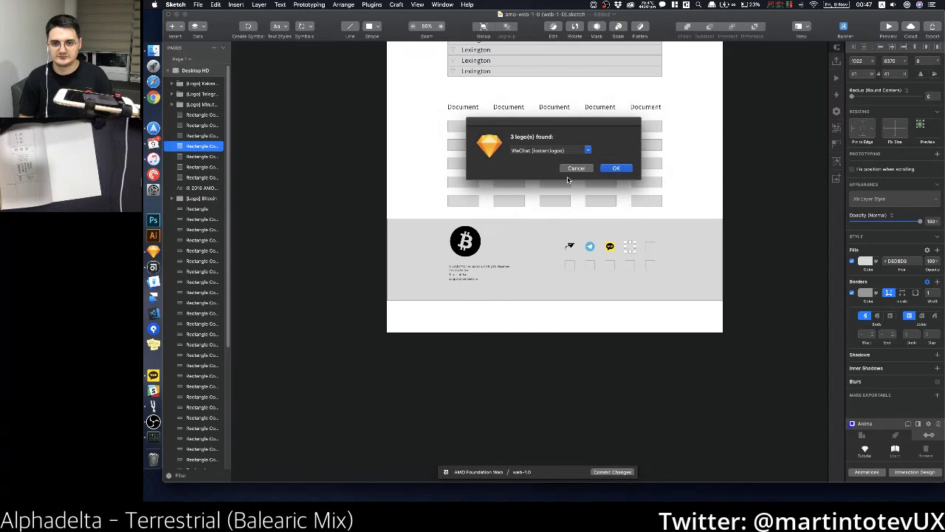
pyautogui.press('Return')
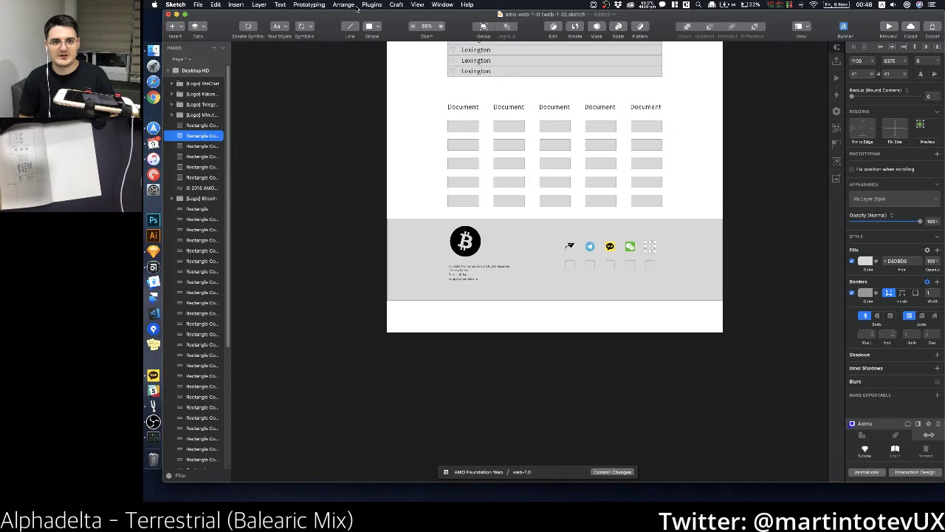
# Step: Insert the Sina Weibo SVG logo into the fifth square of the upper footer row with Logo Fetcher, searching for "weibo"
pyautogui.press('super+Tab')
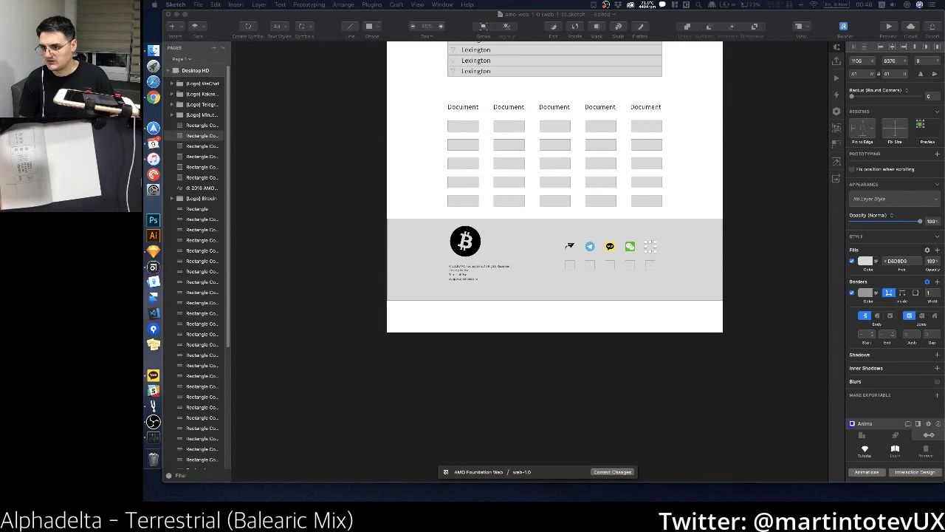
pyautogui.click(396, 5)
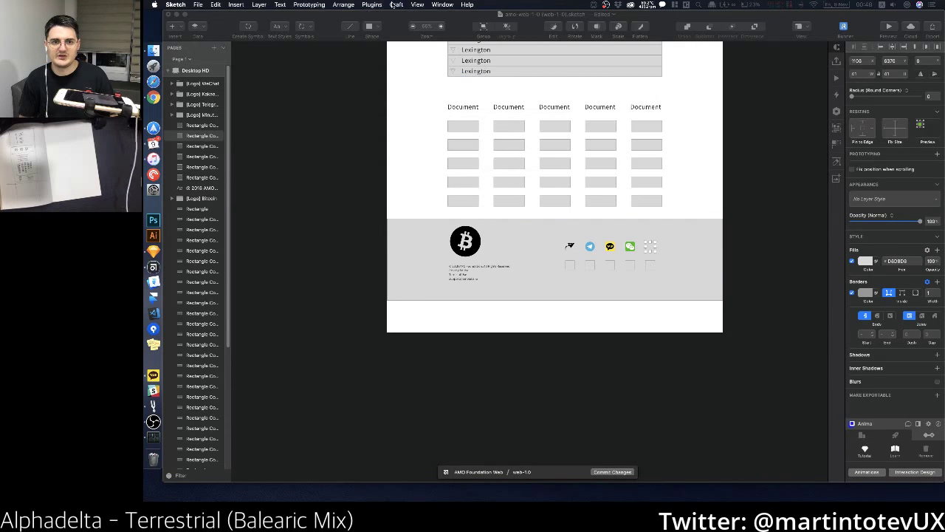
pyautogui.click(373, 6)
pyautogui.moveTo(451, 178)
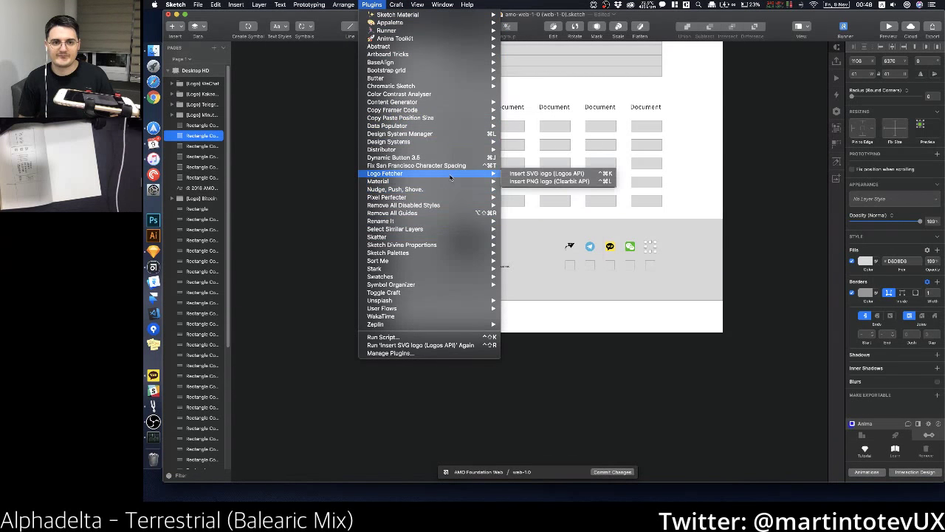
pyautogui.click(521, 174)
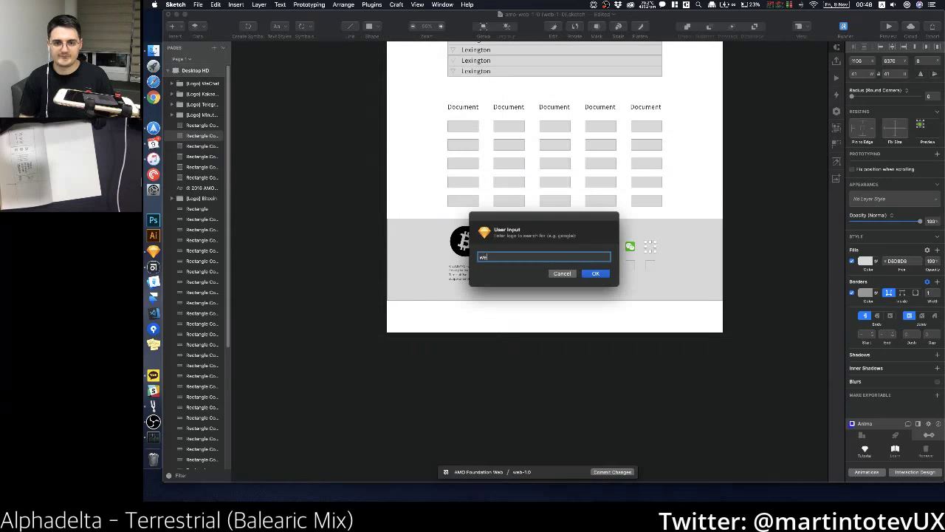
pyautogui.write('weibo')
pyautogui.press('Return')
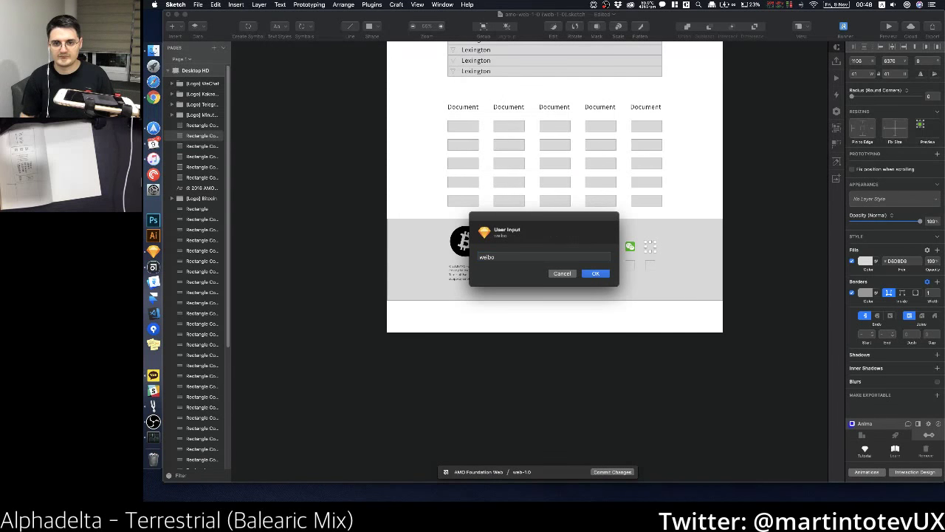
pyautogui.press('Return')
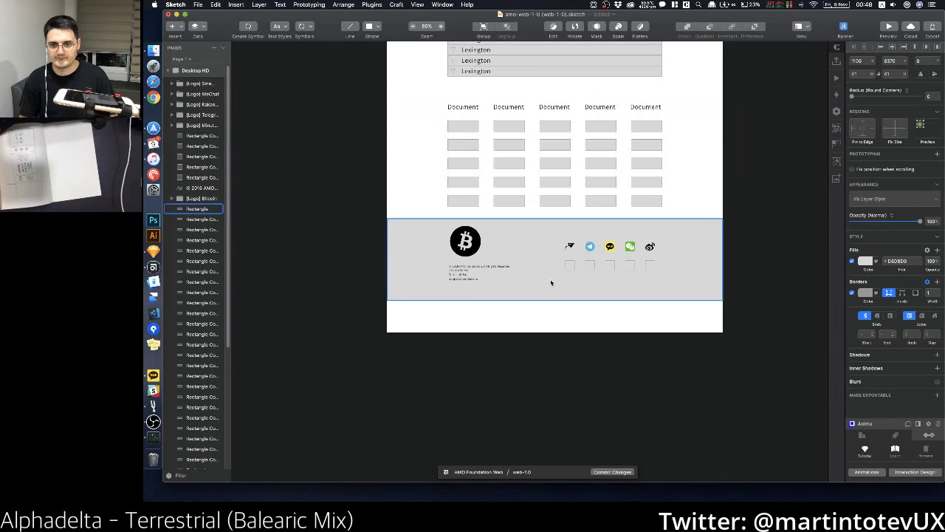
# Step: Insert the Medium SVG logo into the first square of the lower footer row with Logo Fetcher, searching for "medium"
pyautogui.click(570, 263)
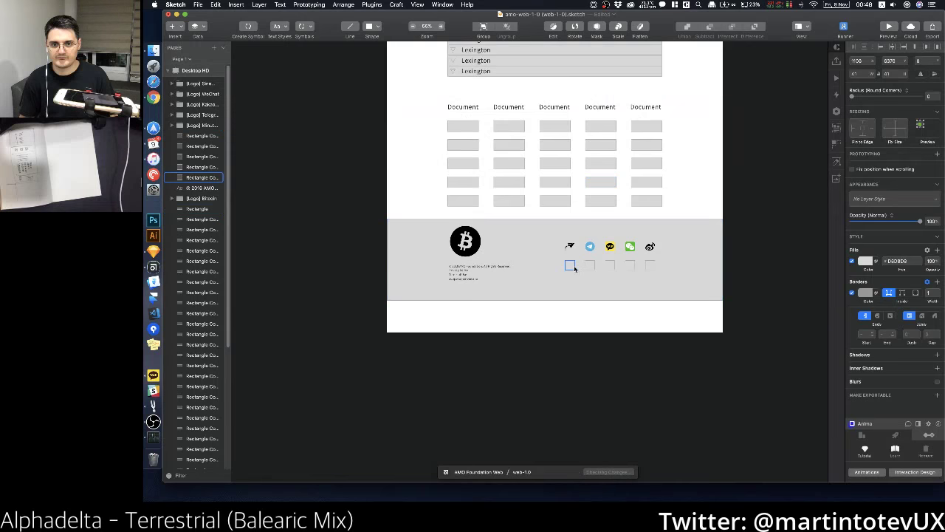
pyautogui.click(374, 6)
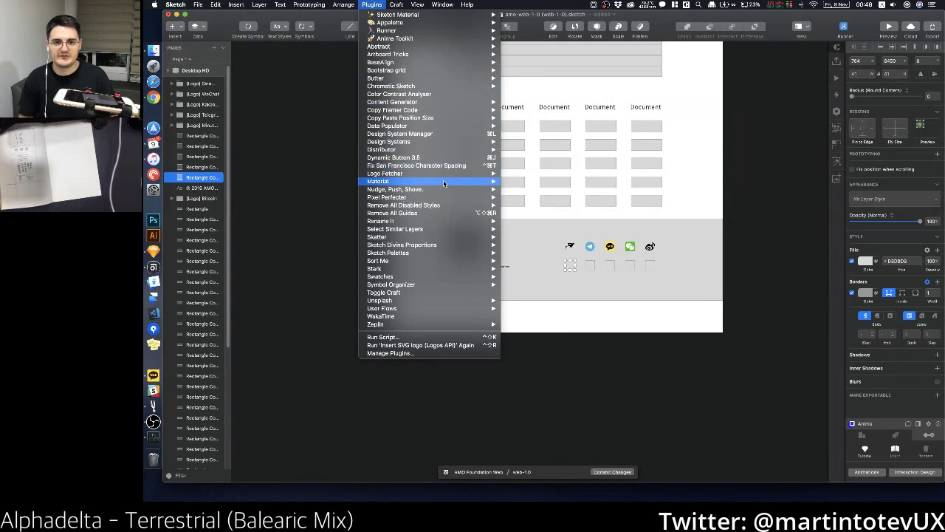
pyautogui.moveTo(447, 174)
pyautogui.click(509, 177)
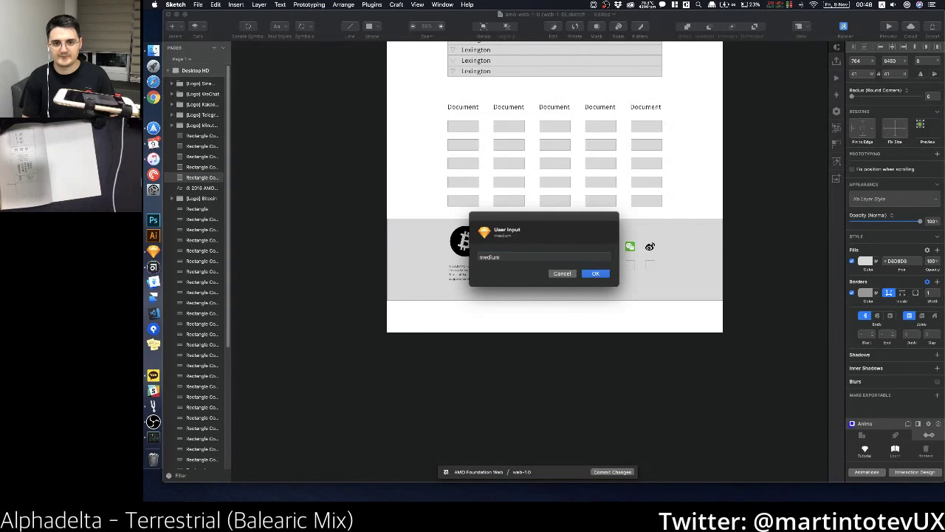
pyautogui.press('Return')
pyautogui.press('Return')
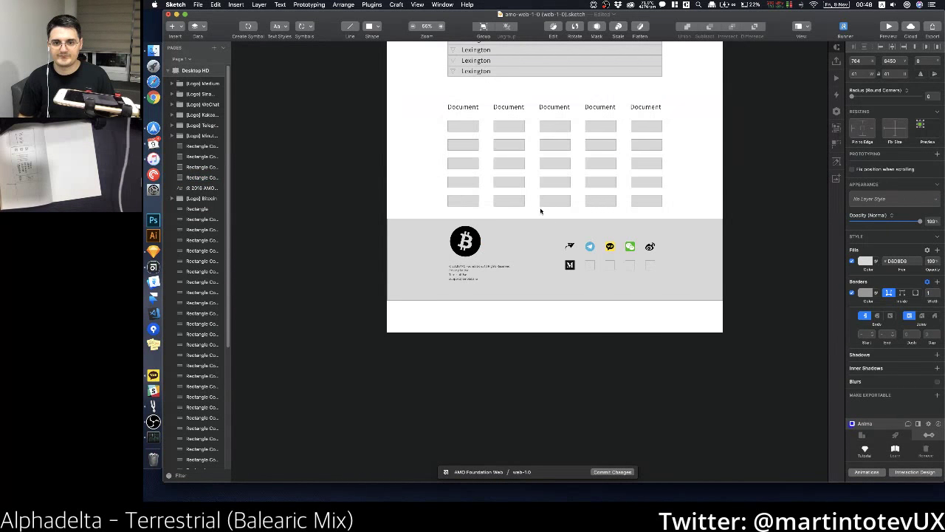
# Step: Insert the Facebook SVG logo into the second square of the lower footer row with Logo Fetcher, searching for "facebook"
pyautogui.click(592, 266)
pyautogui.click(372, 5)
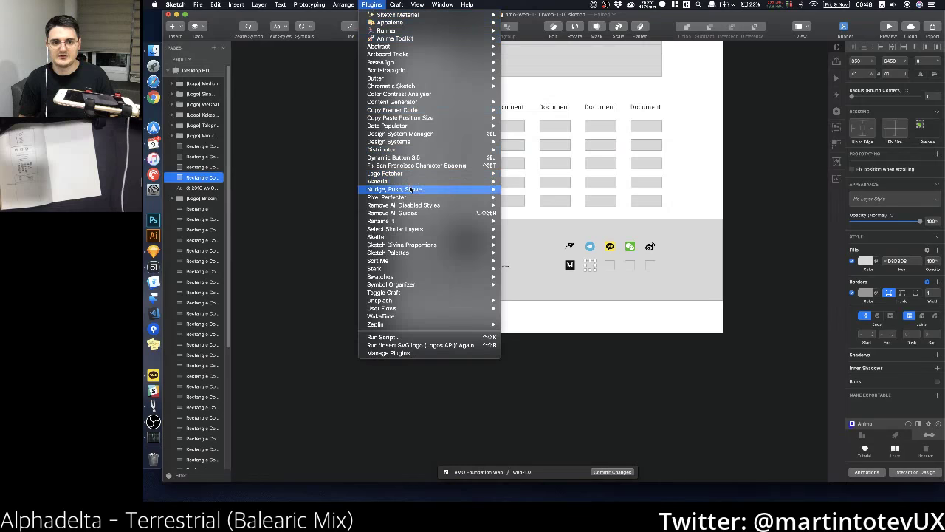
pyautogui.moveTo(427, 173)
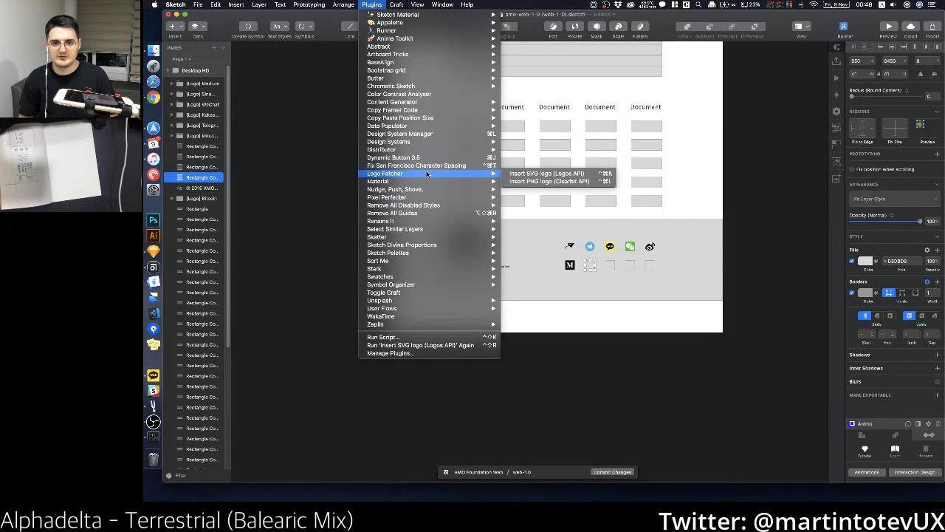
pyautogui.click(534, 174)
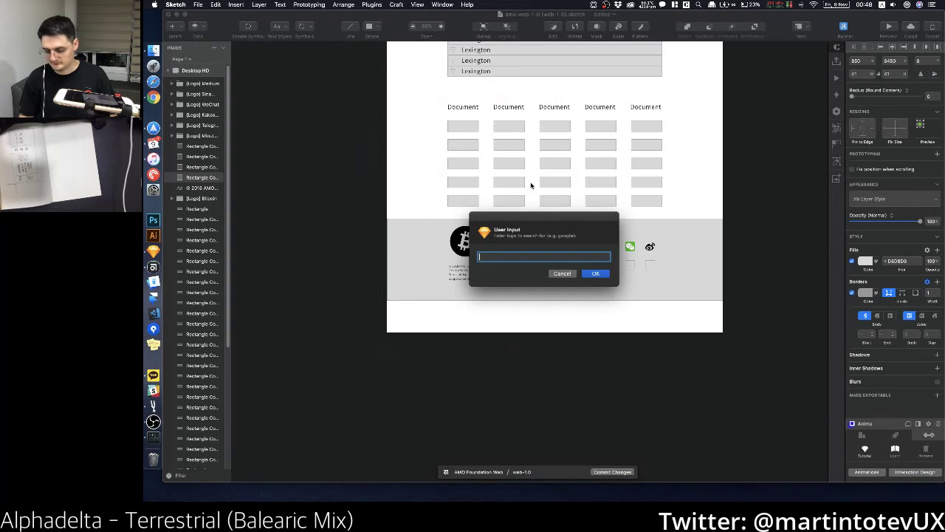
pyautogui.write('facebook')
pyautogui.press('Return')
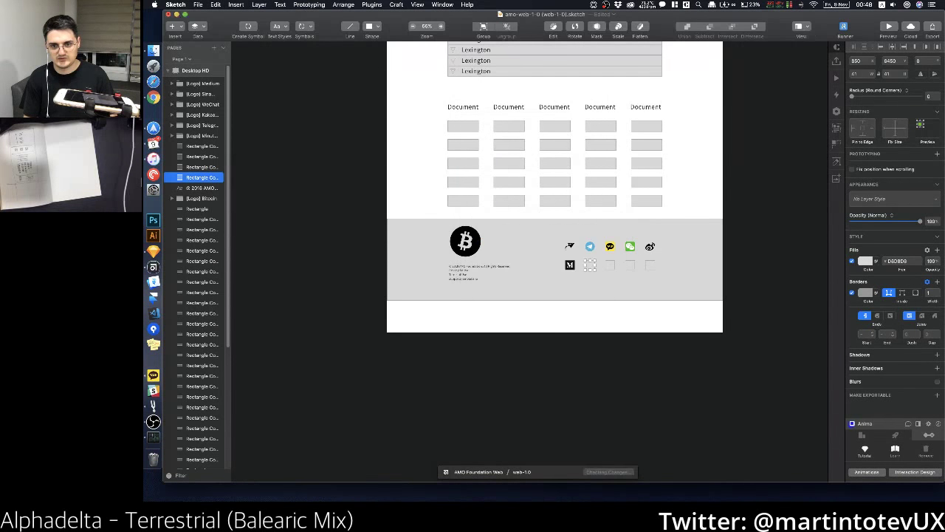
pyautogui.press('Return')
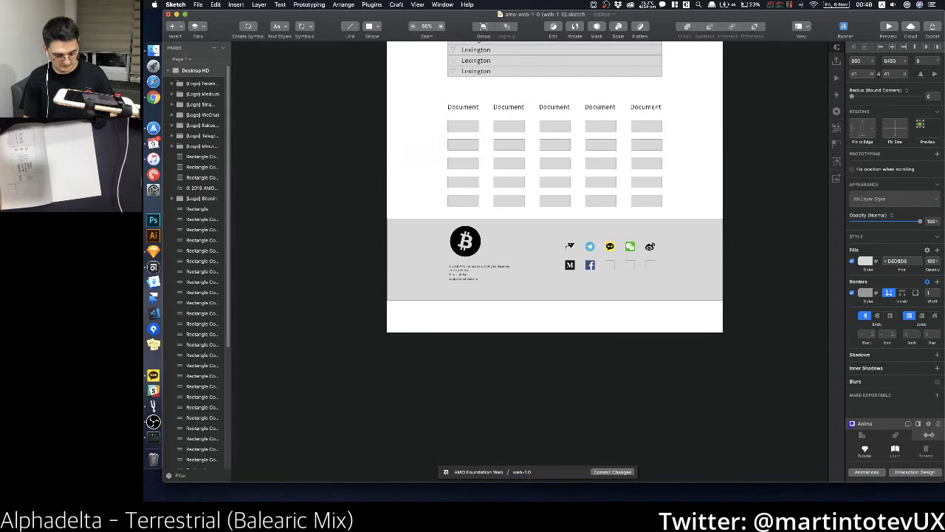
# Step: Insert the Twitter (gilbarbara) SVG logo into the third square of the lower footer row with Logo Fetcher, searching for "twitter"
pyautogui.click(610, 266)
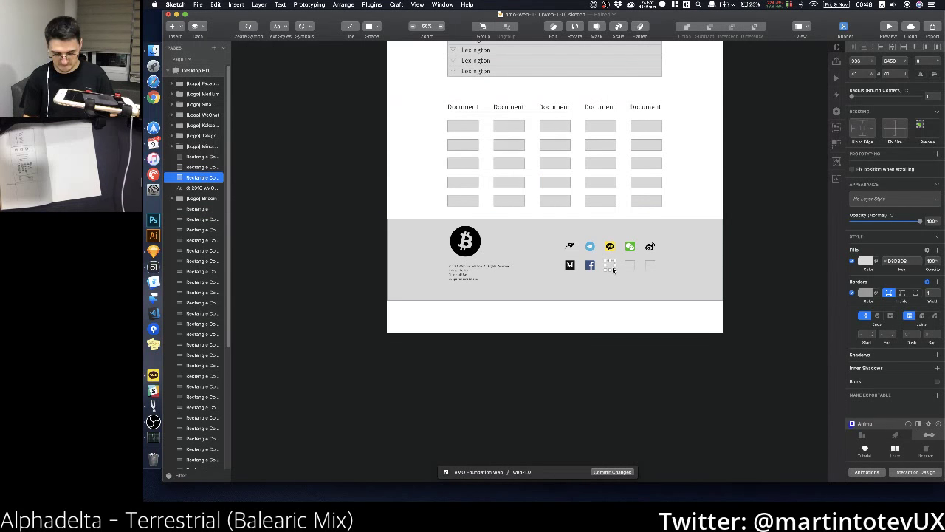
pyautogui.hotkey('ctrl', 'shift', 'l')
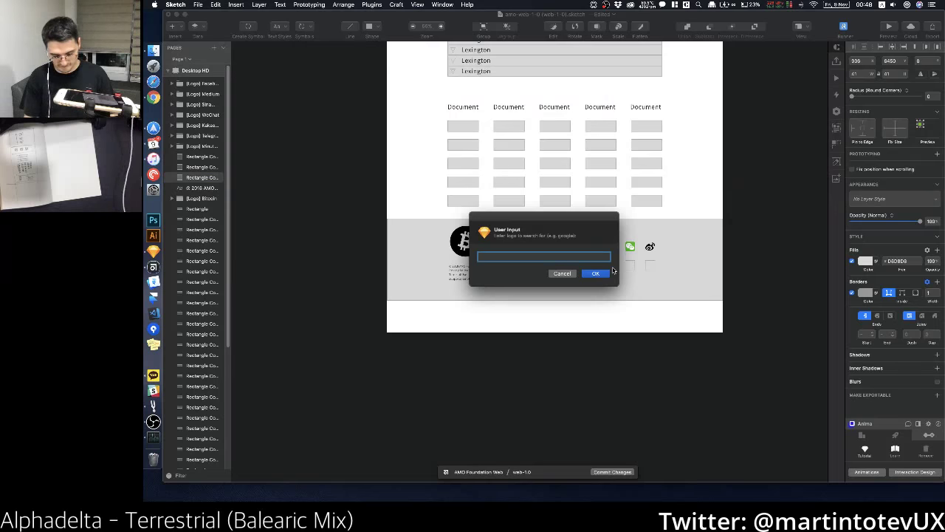
pyautogui.write('twitter')
pyautogui.press('Return')
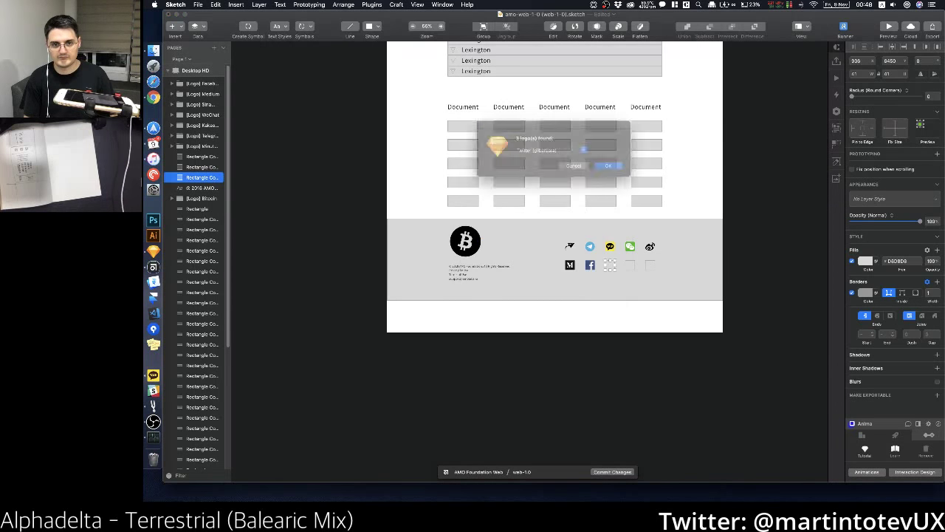
pyautogui.press('Return')
# Step: Insert the LinkedIn (gilbarbara) SVG logo into the fourth square of the lower footer row with Logo Fetcher, searching for "linkedin"
pyautogui.click(633, 271)
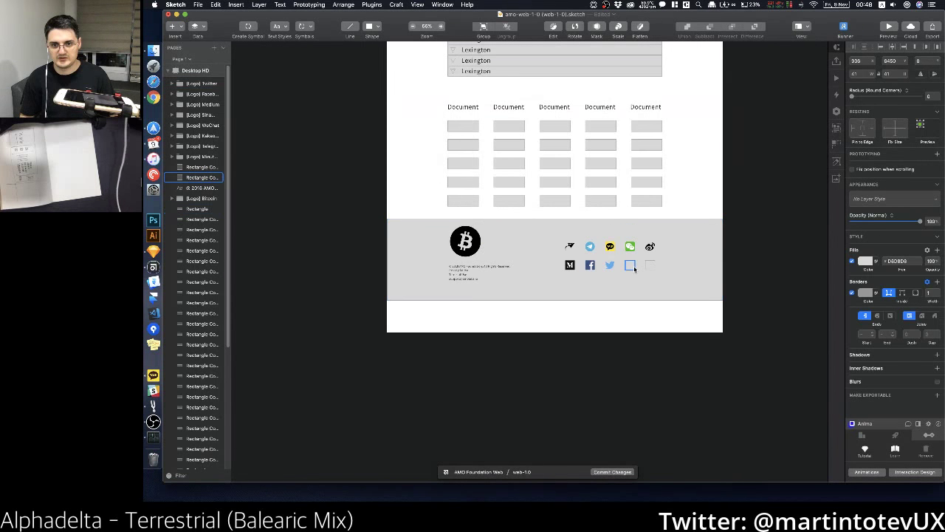
pyautogui.hotkey('ctrl', 'shift', 'r')
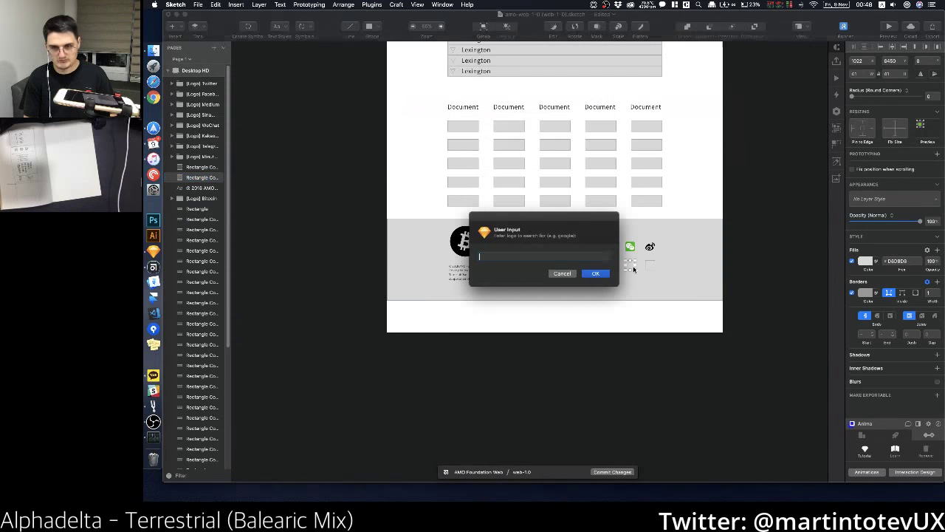
pyautogui.write('ind')
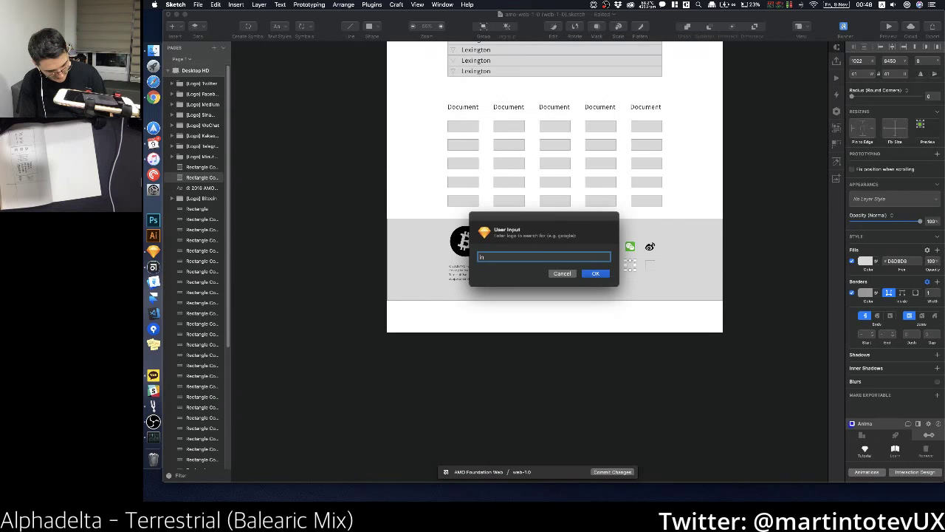
pyautogui.press('BackSpace')
pyautogui.press('BackSpace')
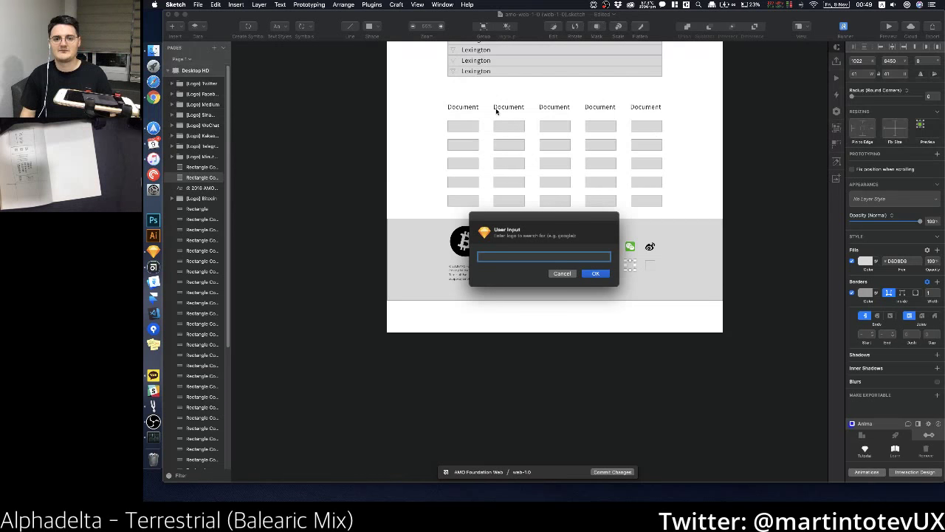
pyautogui.write('linkedin')
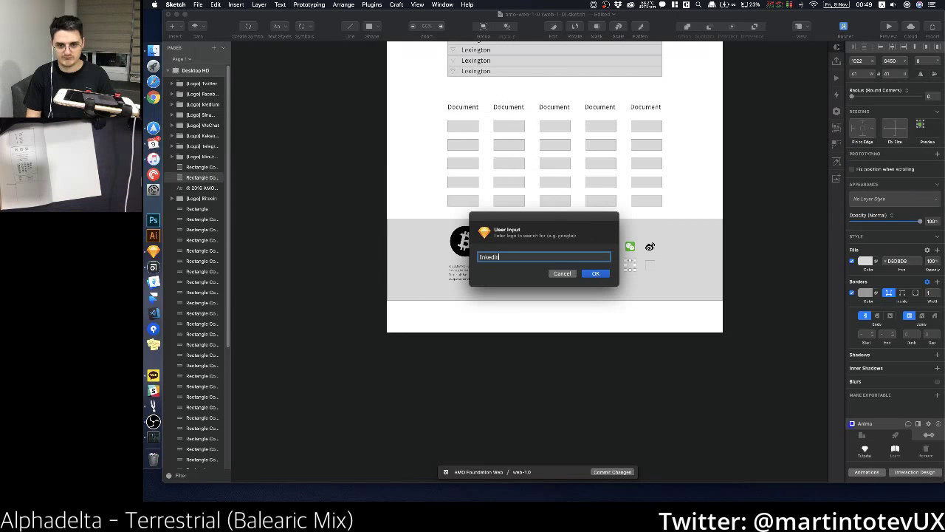
pyautogui.press('Return')
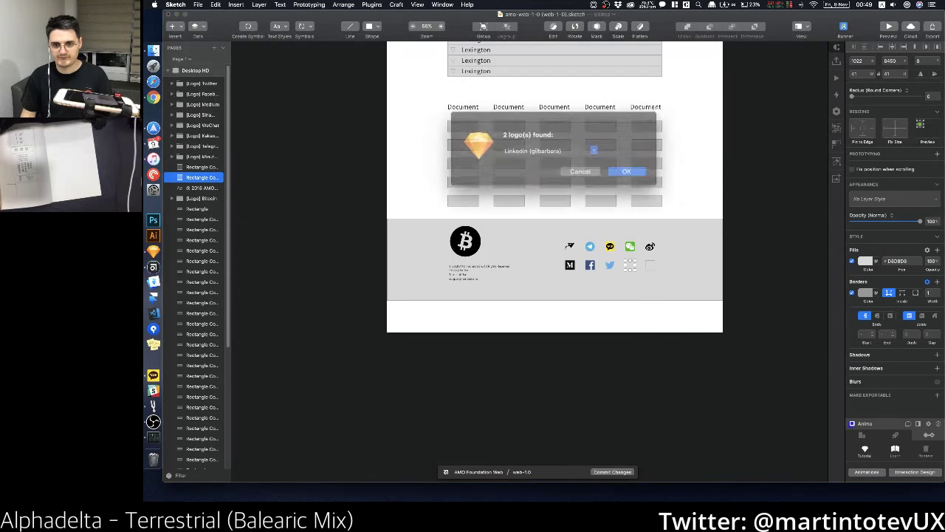
pyautogui.click(617, 168)
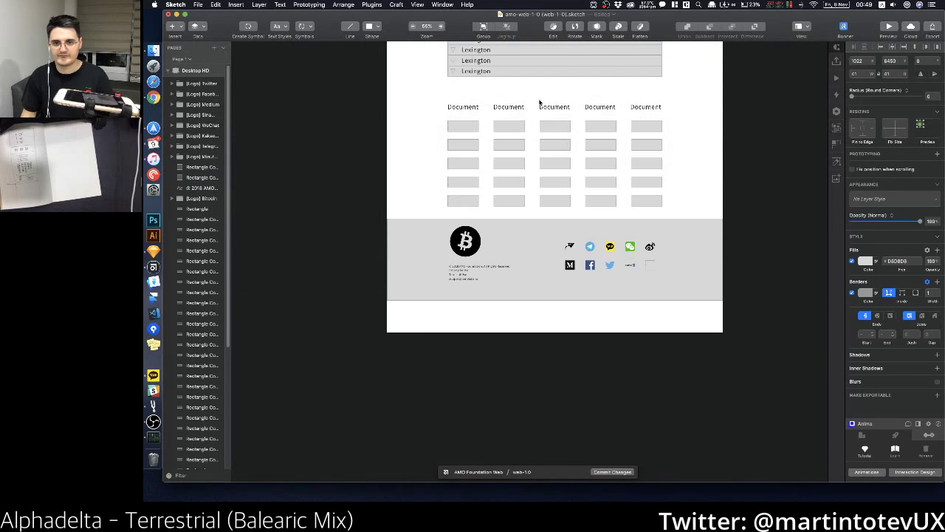
# Step: Insert the YouTube (gilbarbara) SVG logo into the fifth square of the lower footer row with Logo Fetcher, searching for "youtube"
pyautogui.click(650, 264)
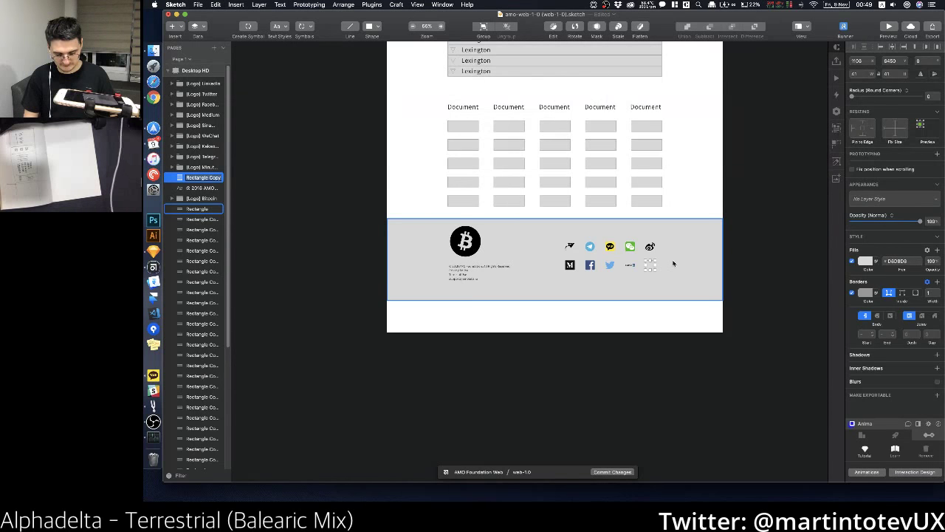
pyautogui.press('super+shift+l')
pyautogui.write('yo')
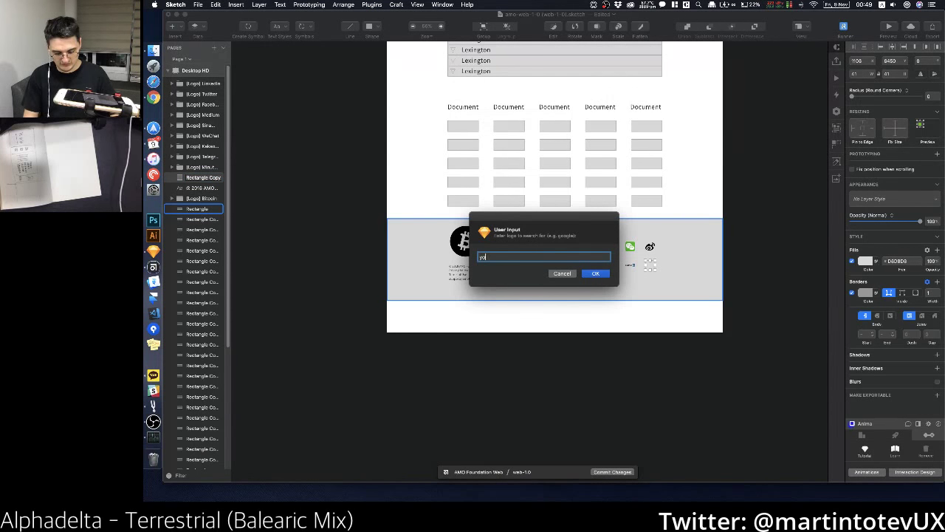
pyautogui.write('utube')
pyautogui.press('Return')
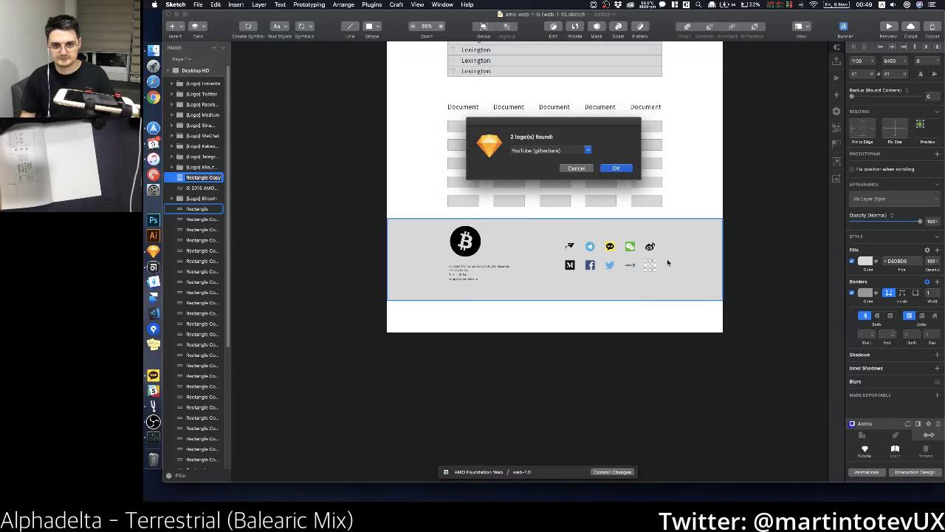
pyautogui.press('Return')
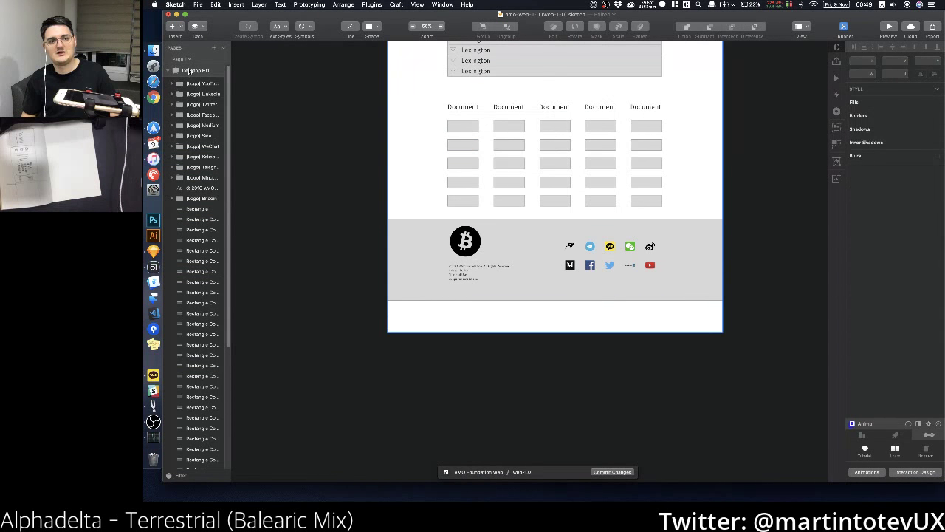
# Step: Delete the Bitcoin logo from the footer and draw a square about 127 px wide in its place above the copyright text
pyautogui.moveTo(743, 317); pyautogui.dragTo(361, 213)
pyautogui.click(465, 243)
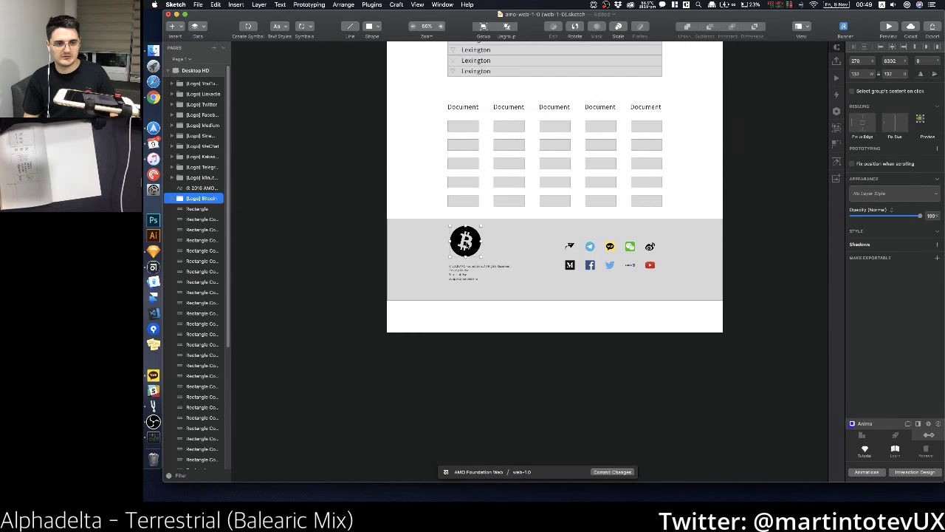
pyautogui.press('BackSpace')
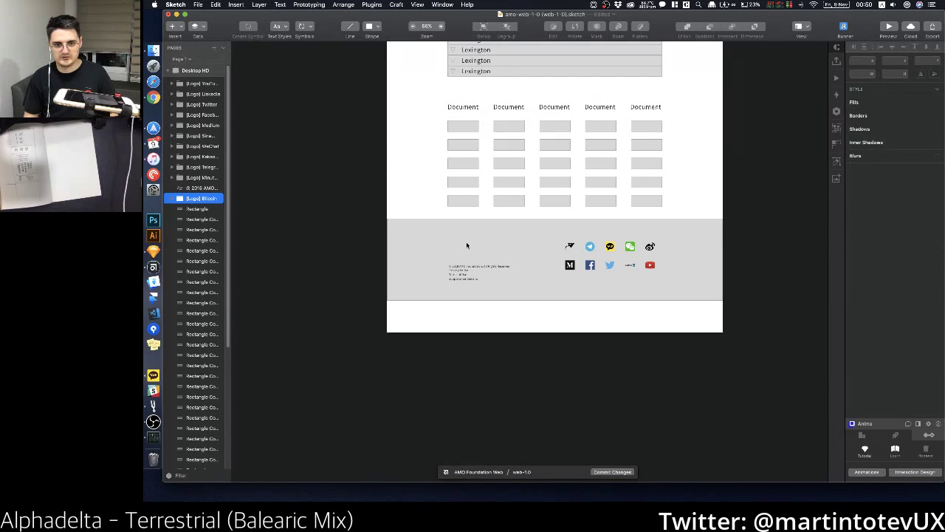
pyautogui.press('r')
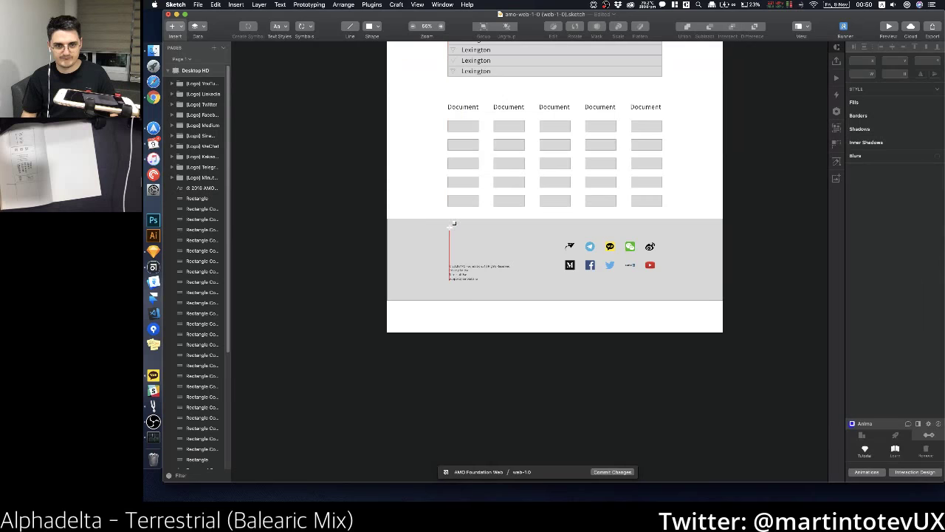
pyautogui.moveTo(449, 226)
pyautogui.mouseDown()
pyautogui.moveTo(495, 262)
pyautogui.moveTo(481, 253)
pyautogui.mouseUp()
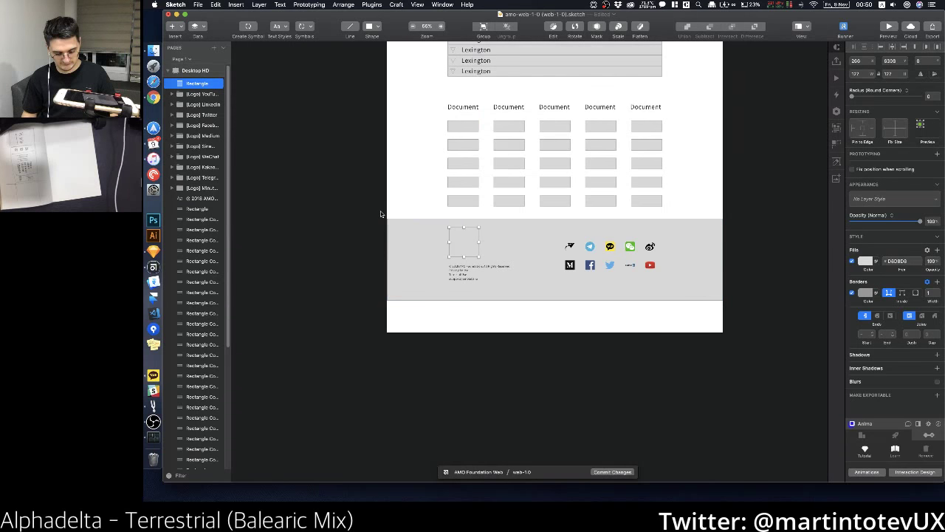
# Step: Insert the AWS DynamoDB (gilbarbara) SVG logo into the new footer square with Logo Fetcher, searching for "amo"
pyautogui.press('super+shift+l')
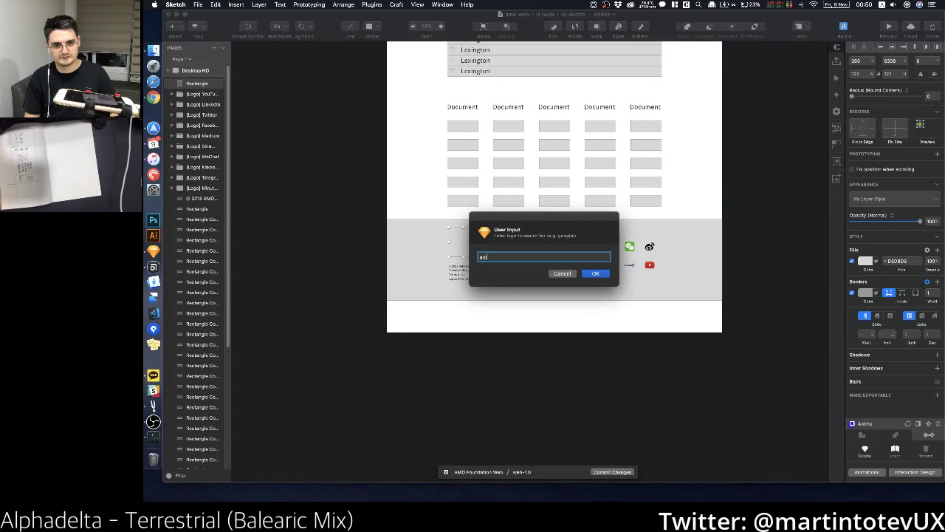
pyautogui.write('amo')
pyautogui.press('Return')
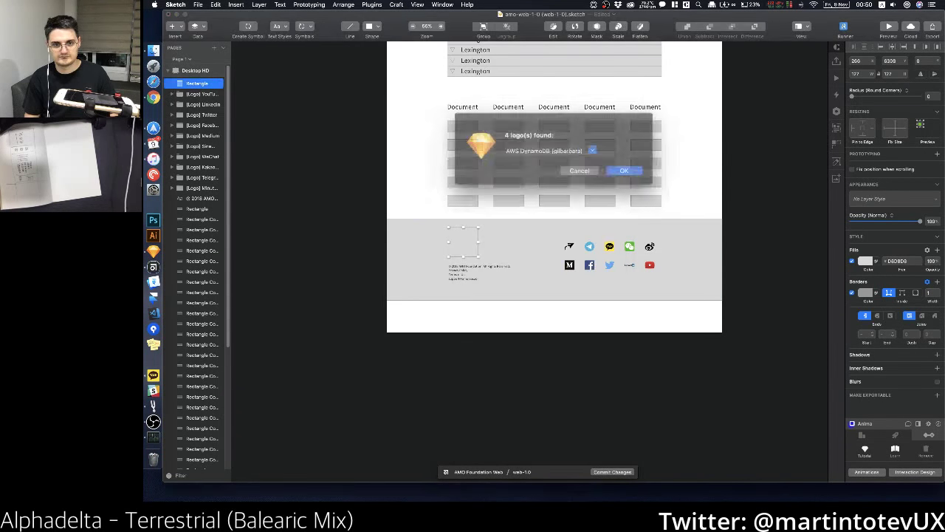
pyautogui.press('Return')
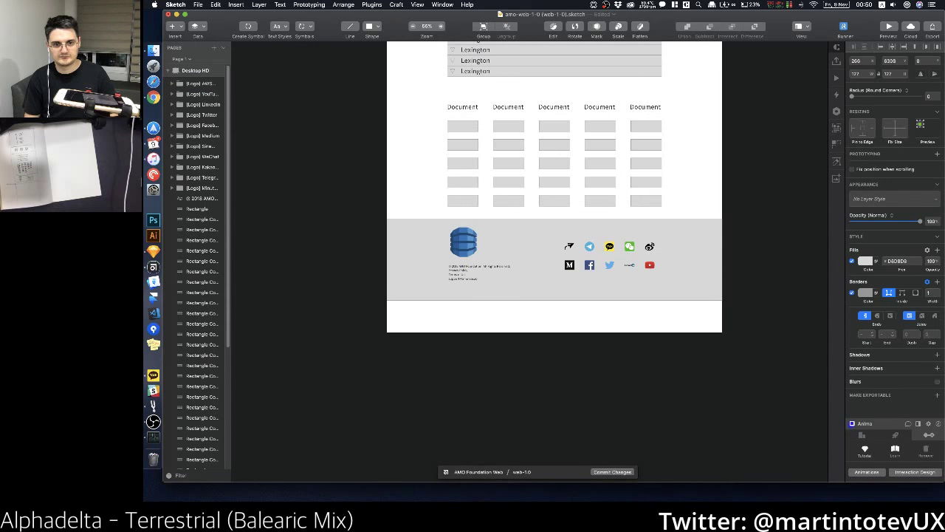
pyautogui.click(465, 244)
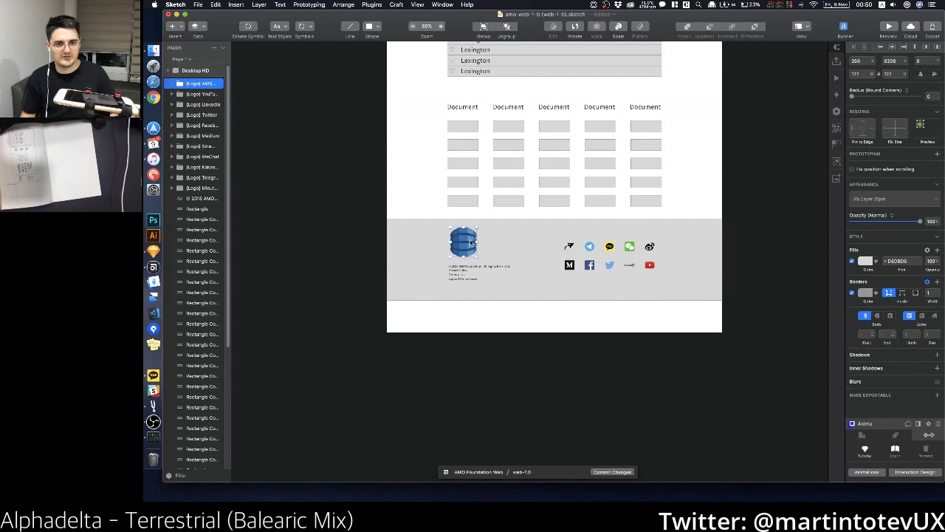
pyautogui.click(480, 327)
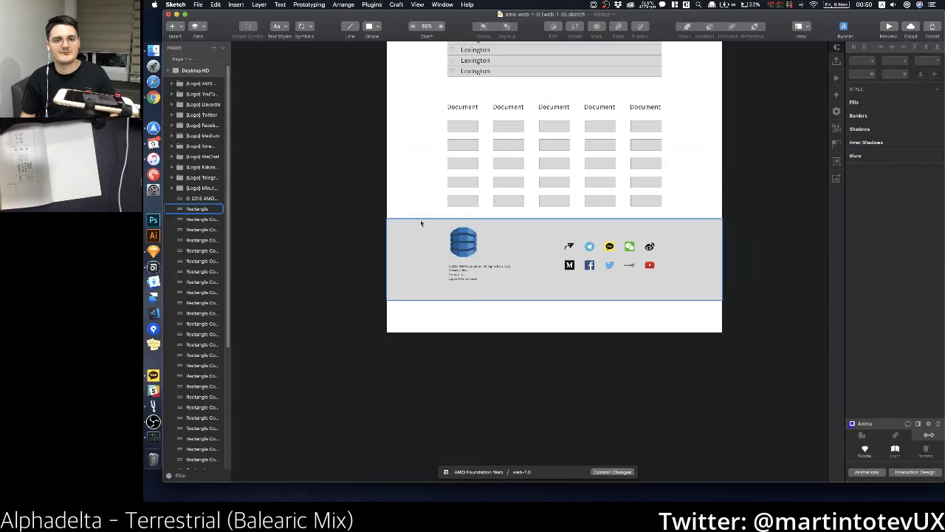
# Step: Group the ten social media logos in the footer and name the group "sns"
pyautogui.moveTo(368, 213)
pyautogui.mouseDown()
pyautogui.moveTo(377, 217)
pyautogui.moveTo(359, 207)
pyautogui.mouseUp()
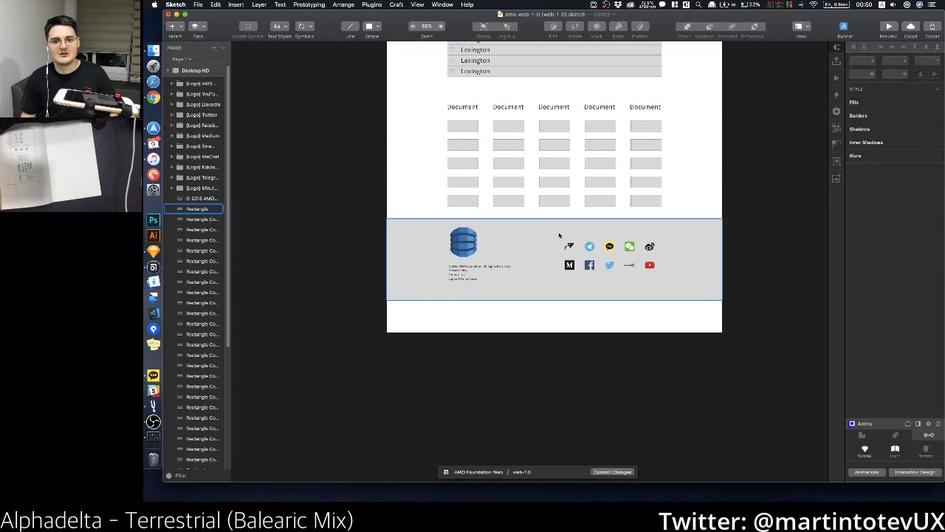
pyautogui.moveTo(556, 215); pyautogui.dragTo(671, 294)
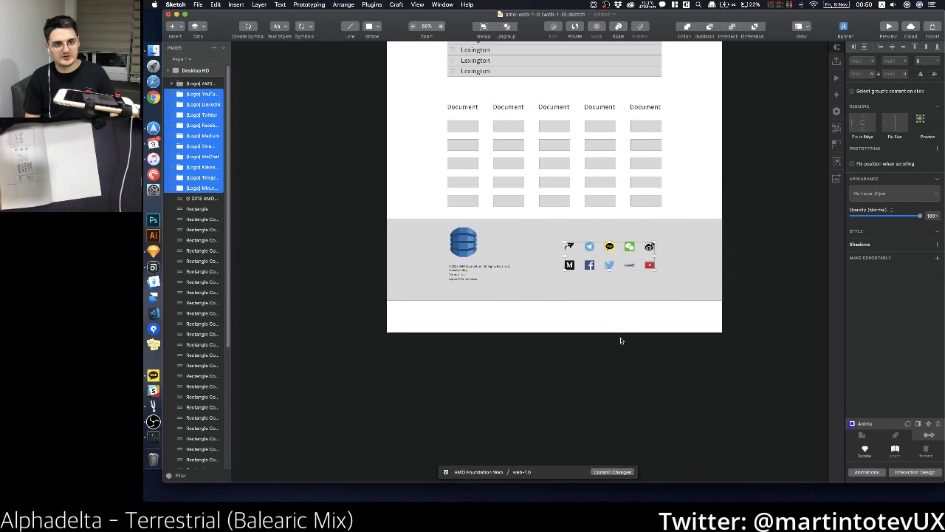
pyautogui.press('super+g')
pyautogui.press('r')
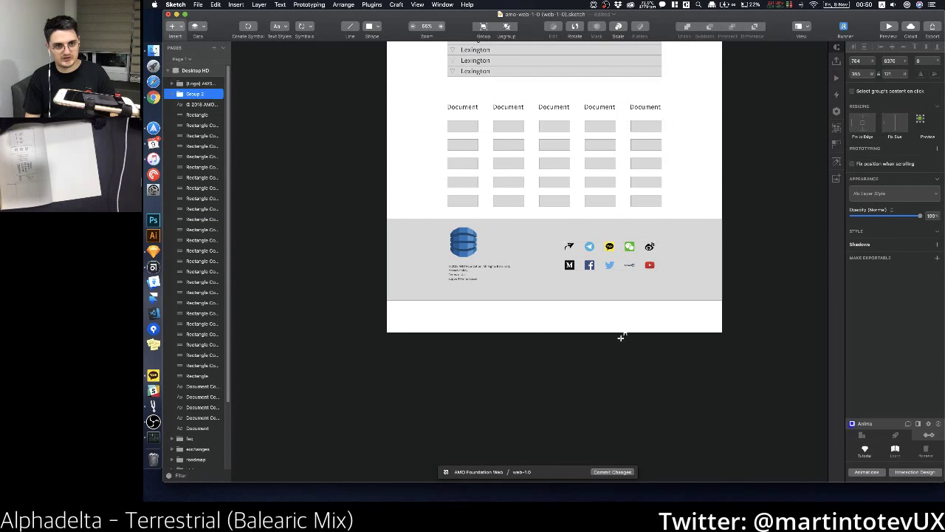
pyautogui.press('super+r')
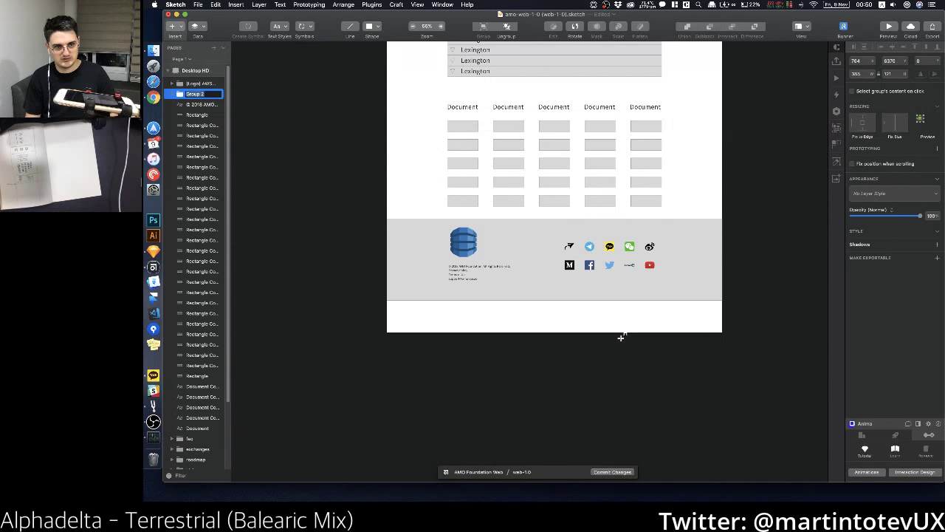
pyautogui.write('sns')
pyautogui.press('Return')
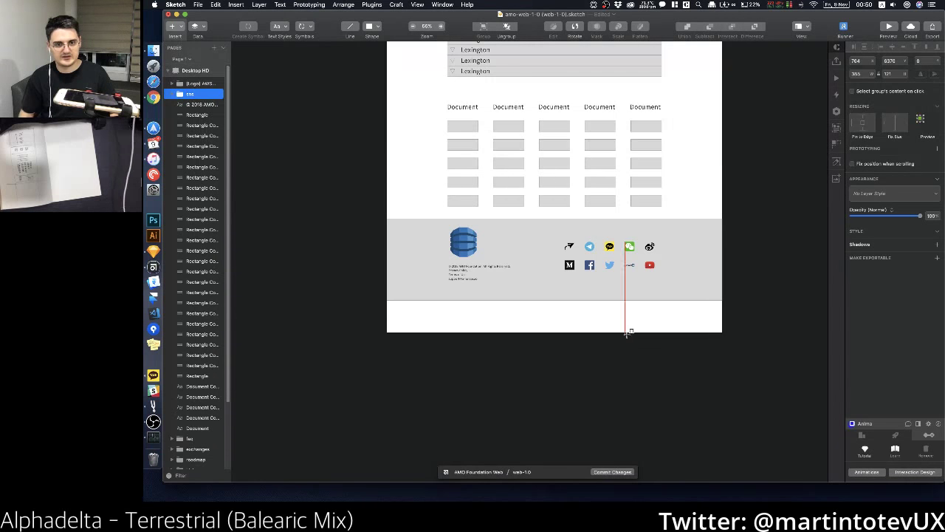
# Step: Group the footer band with its logo, copyright text and sns group, and name the group "footer"
pyautogui.moveTo(736, 317); pyautogui.dragTo(369, 215)
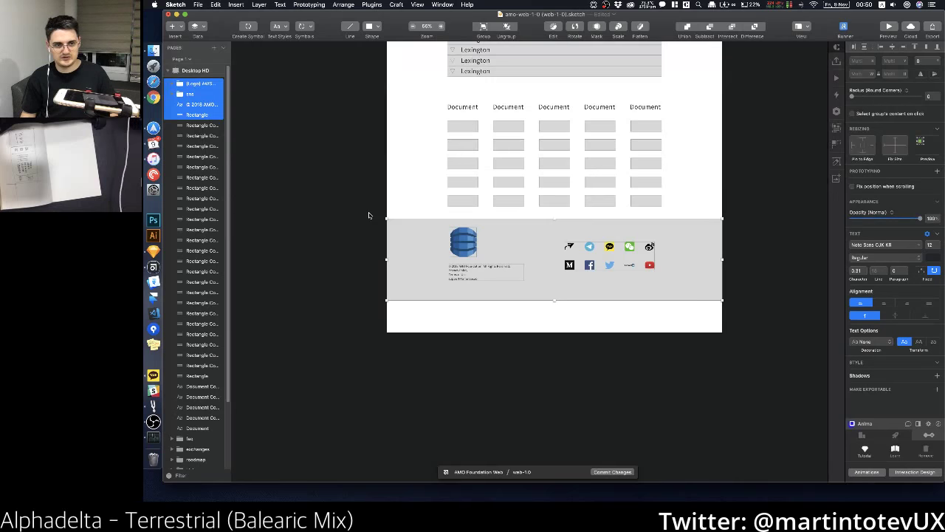
pyautogui.press('super+g')
pyautogui.press('super+r')
pyautogui.write('foote')
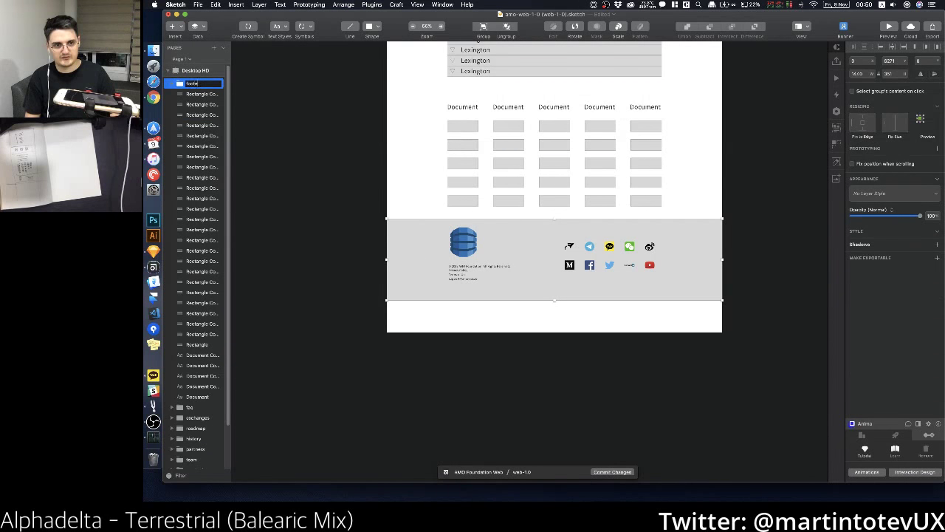
pyautogui.write('r')
pyautogui.press('Return')
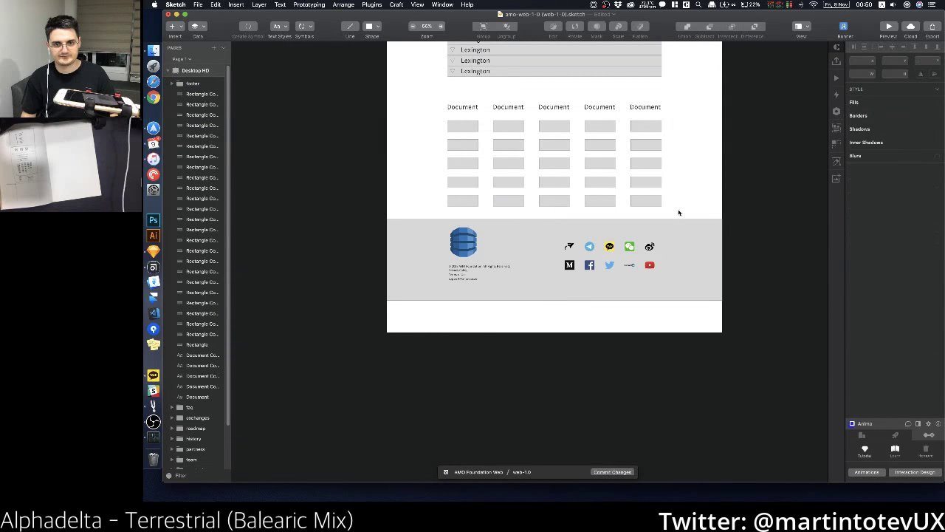
# Step: Delete the bottom two rectangles from the second, fourth and fifth Document columns
pyautogui.moveTo(679, 213); pyautogui.dragTo(419, 98)
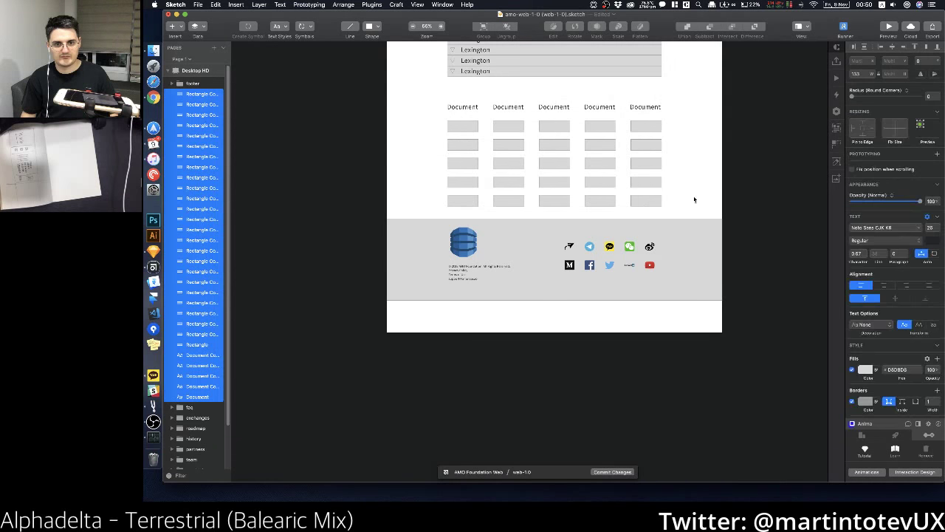
pyautogui.click(521, 211)
pyautogui.moveTo(522, 213); pyautogui.dragTo(506, 180)
pyautogui.press('Delete')
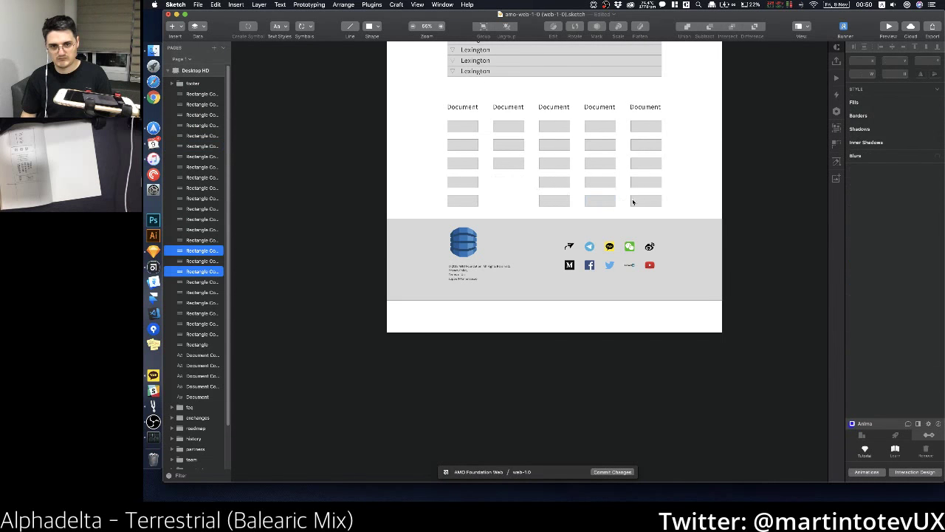
pyautogui.moveTo(616, 214); pyautogui.dragTo(604, 189)
pyautogui.press('Delete')
pyautogui.moveTo(674, 207); pyautogui.dragTo(629, 176)
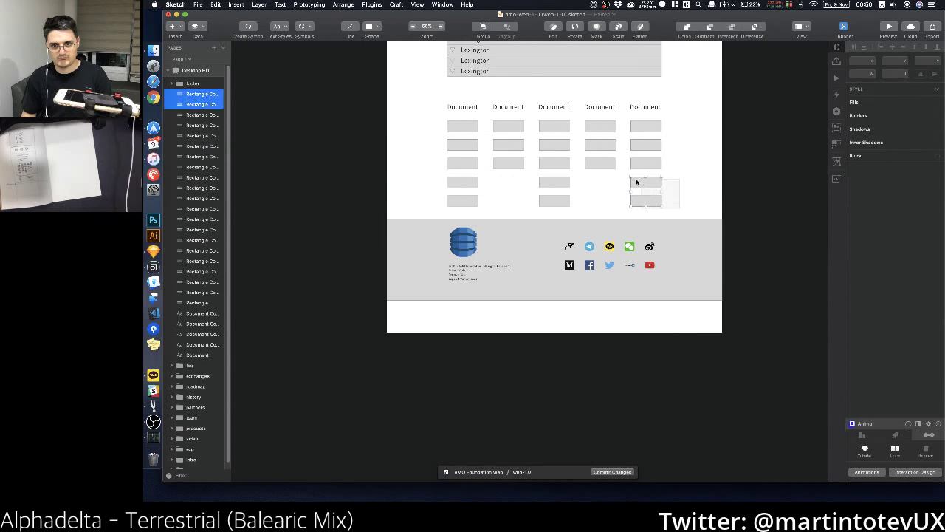
pyautogui.press('Delete')
# Step: Group all five Document headings with their remaining rectangles and name the group "documents"
pyautogui.moveTo(700, 212); pyautogui.dragTo(410, 103)
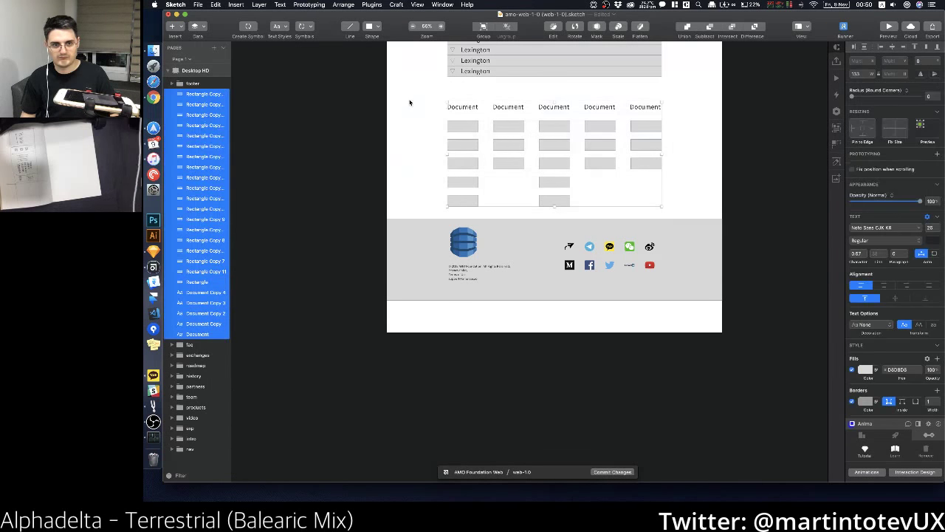
pyautogui.press('super+g')
pyautogui.press('super+r')
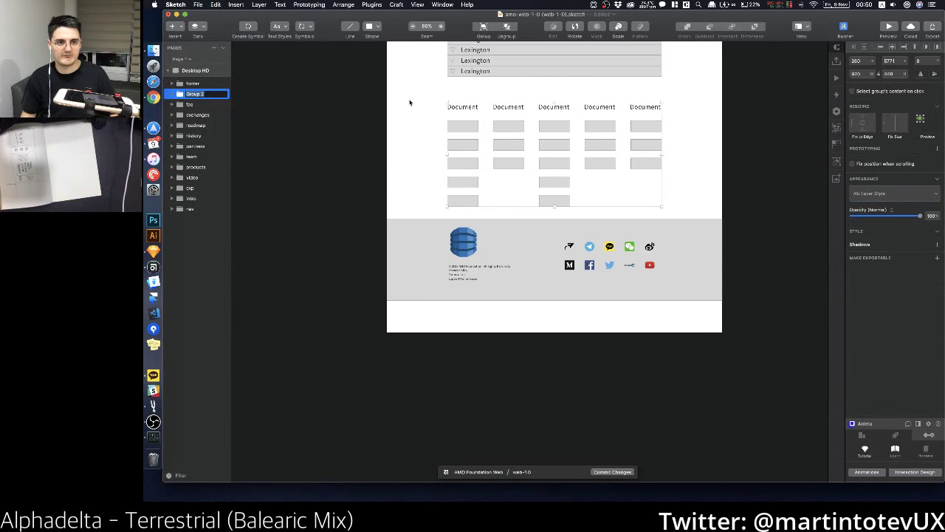
pyautogui.write('o')
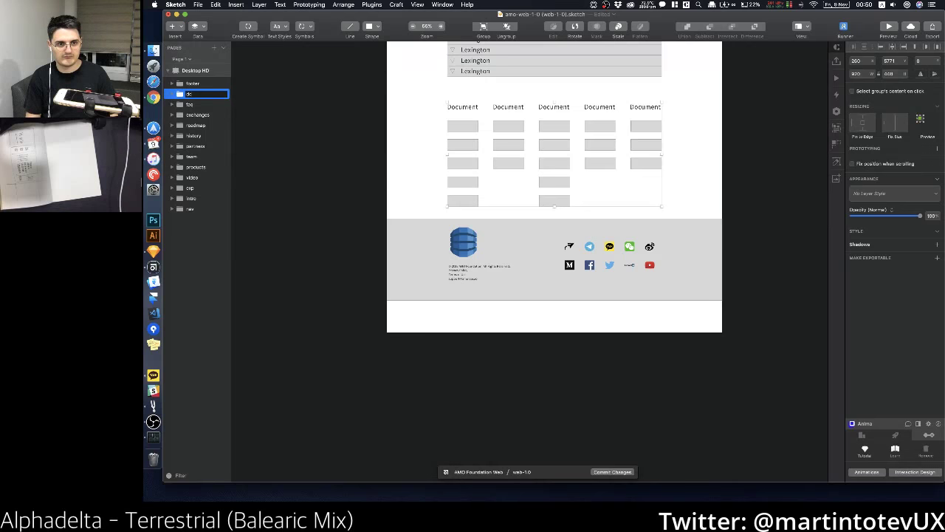
pyautogui.write('ocuments')
pyautogui.press('Return')
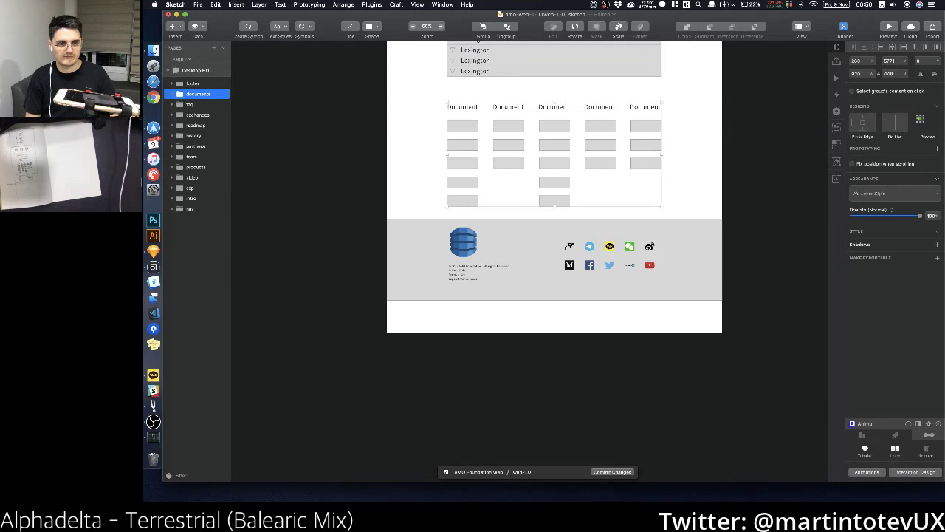
# Step: Shorten the Desktop HD artboard from its lower edge so that it ends exactly at the bottom of the grey footer band
pyautogui.scroll(2, 532, 111)
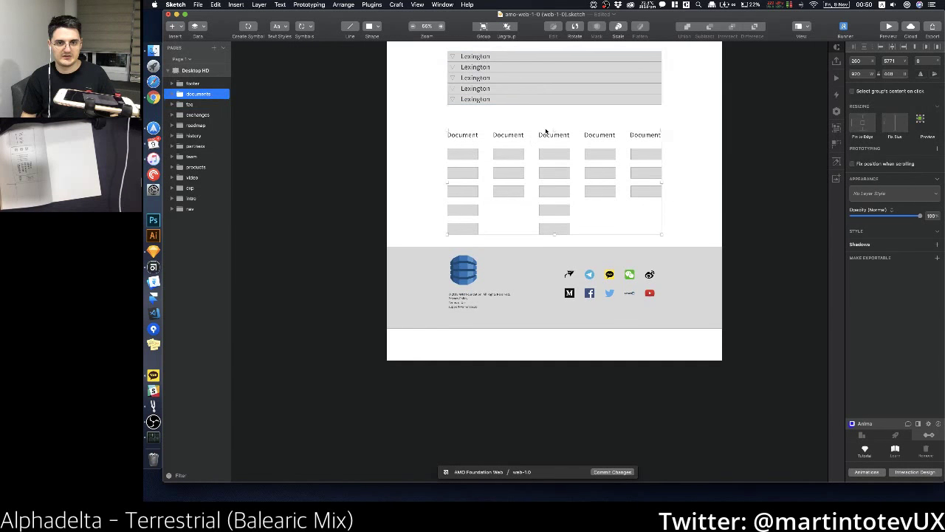
pyautogui.click(195, 70)
pyautogui.moveTo(553, 361); pyautogui.dragTo(554, 329)
pyautogui.scroll(10, 569, 332)
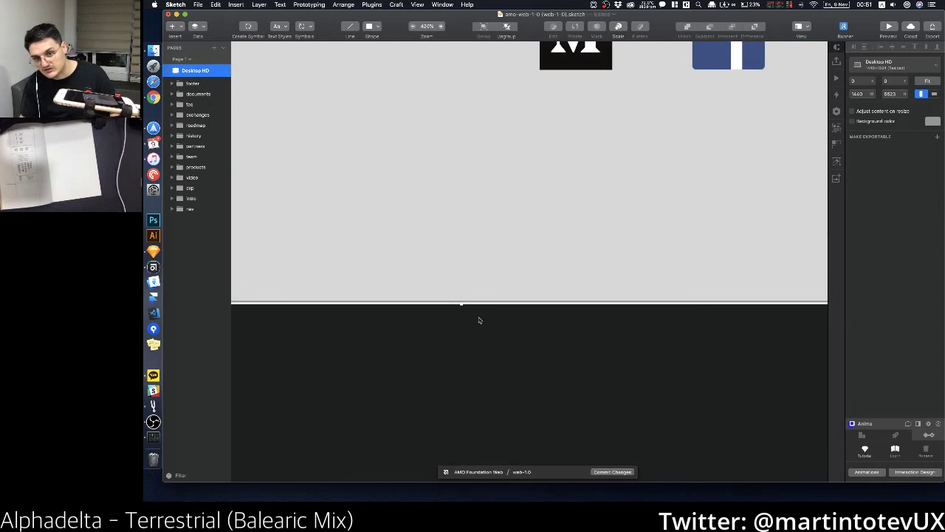
pyautogui.scroll(5, 463, 312)
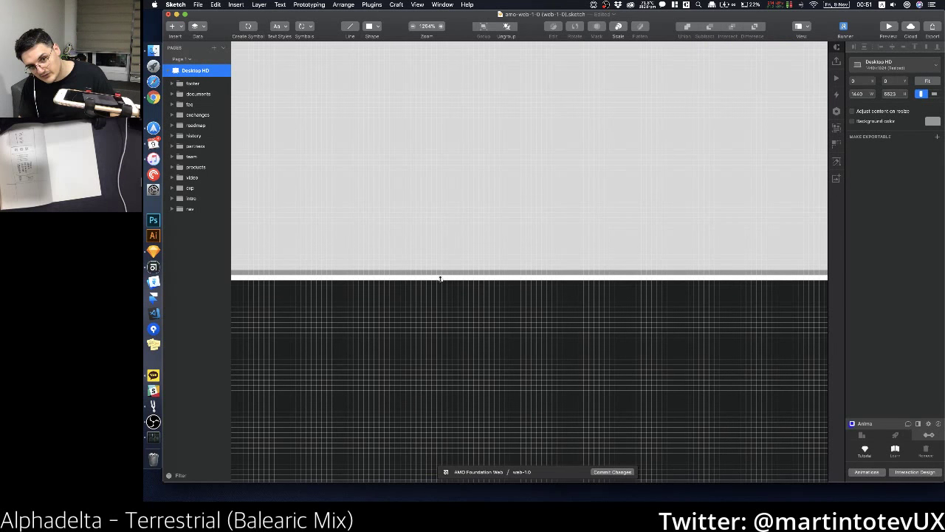
pyautogui.moveTo(440, 278); pyautogui.dragTo(444, 277)
pyautogui.scroll(-5, 448, 301)
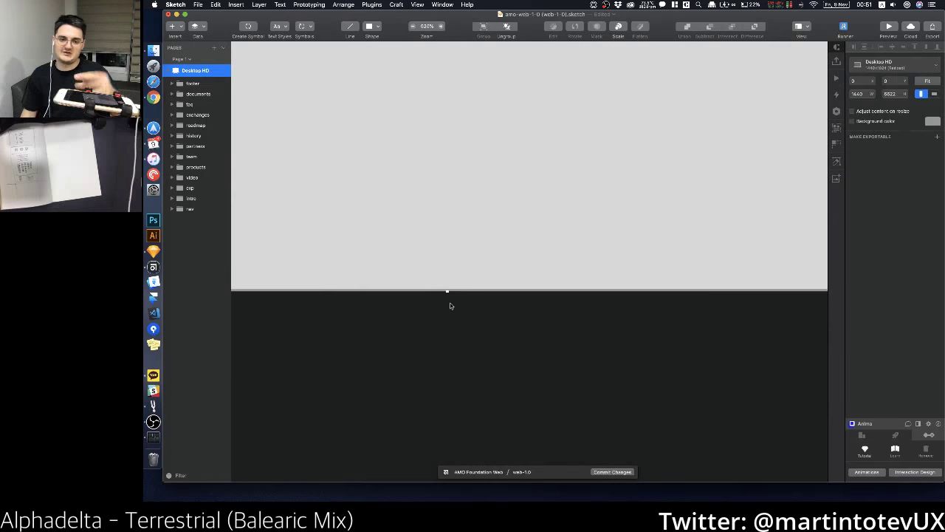
pyautogui.click(511, 310)
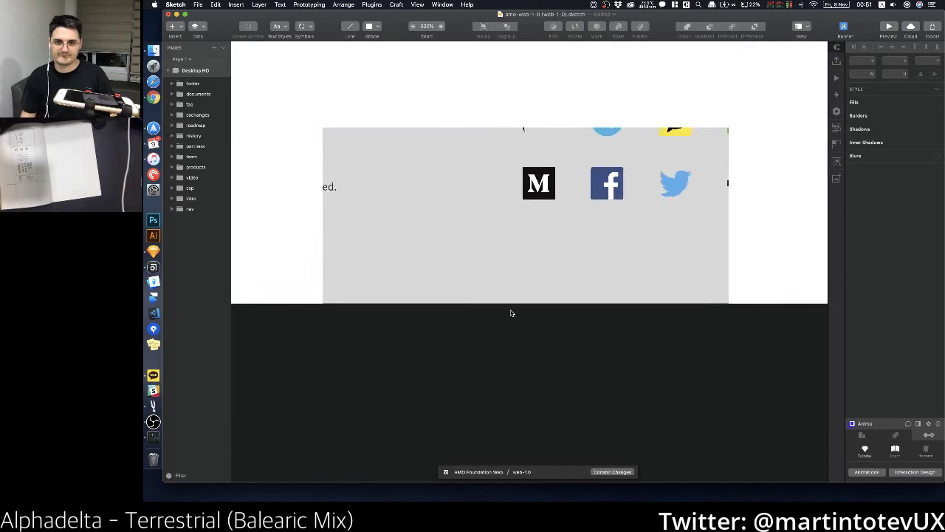
pyautogui.scroll(-10, 510, 313)
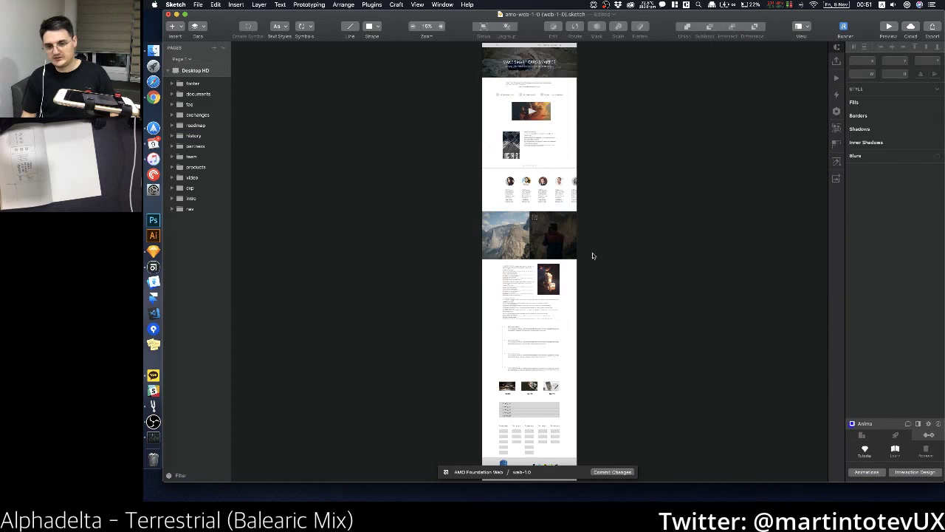
pyautogui.scroll(-5, 593, 256)
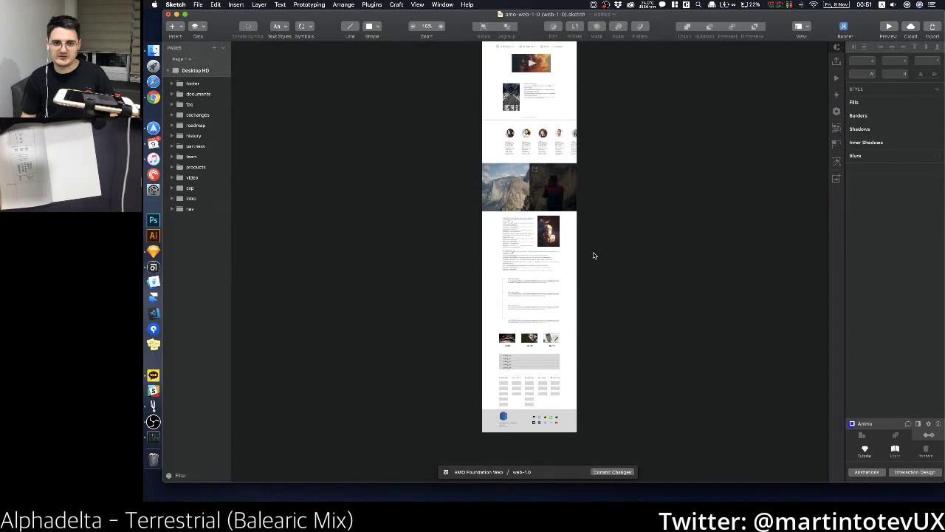
pyautogui.scroll(3, 592, 256)
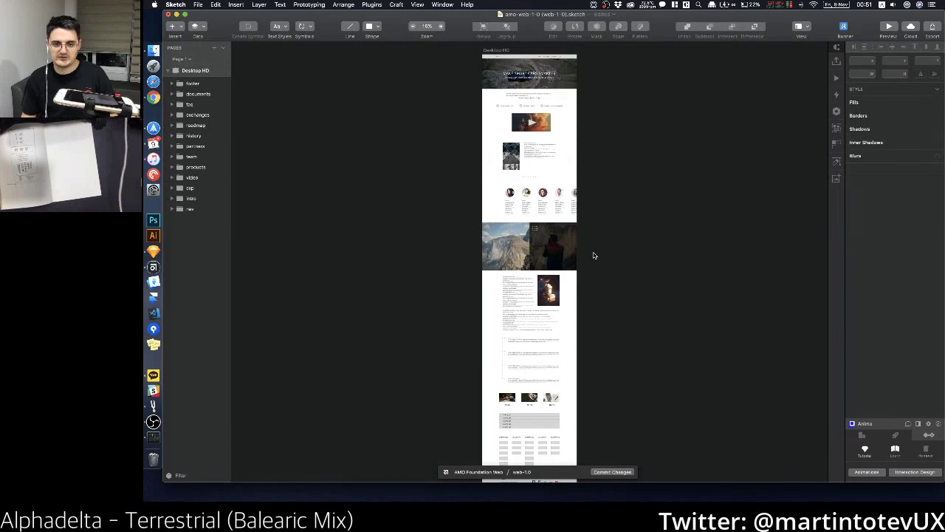
pyautogui.scroll(-2, 593, 256)
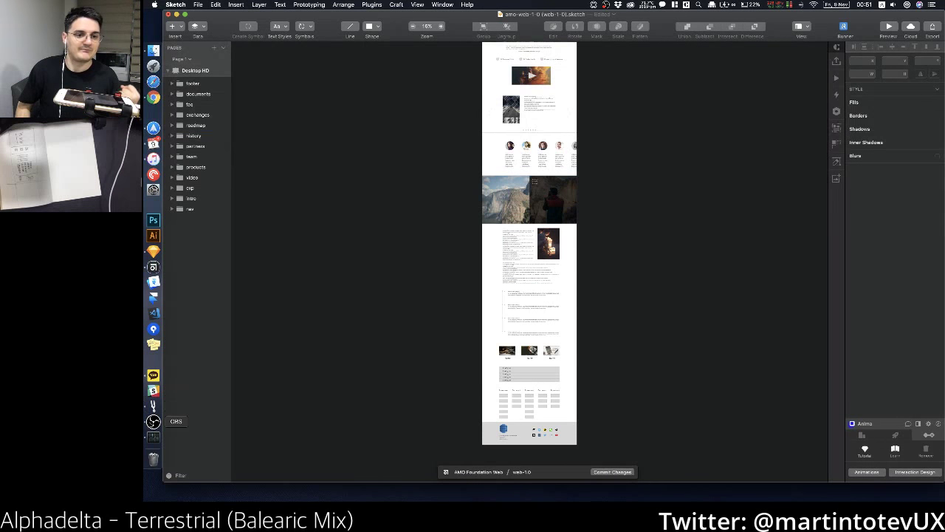
pyautogui.click(153, 421)
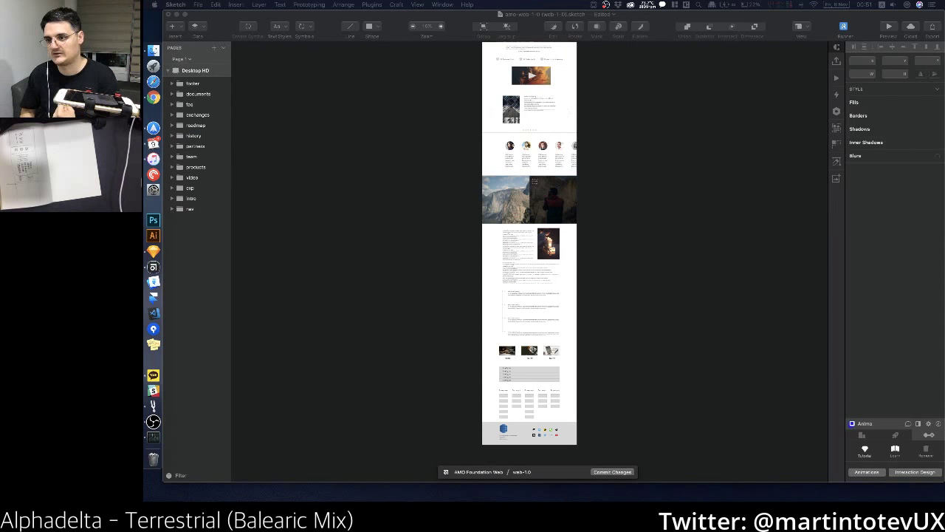